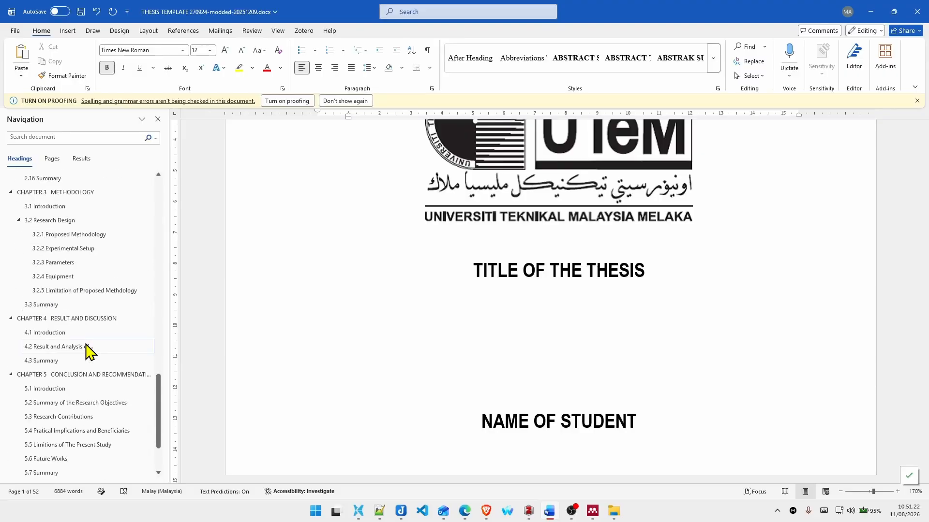
Step: Replace the thesis title placeholder on the cover page with "MAKSIMAL 15 KATA"
scroll(84, 472, "up", 20)
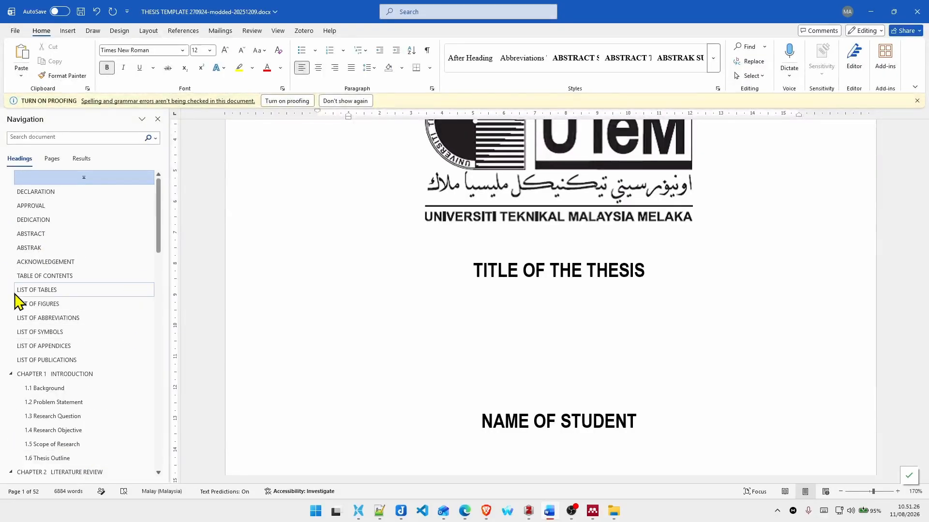
scroll(647, 290, "up", 3)
scroll(540, 351, "down", 1)
left_click(538, 351)
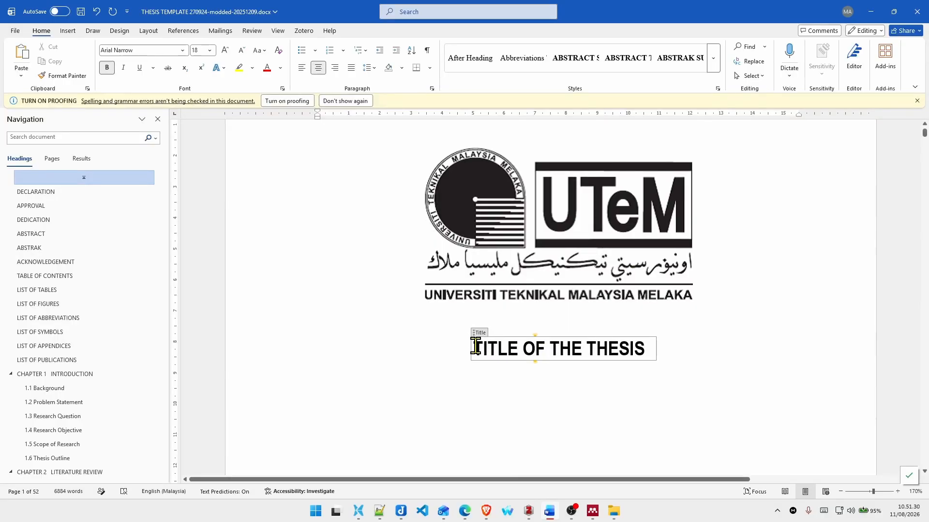
left_click_drag(478, 347, 630, 356)
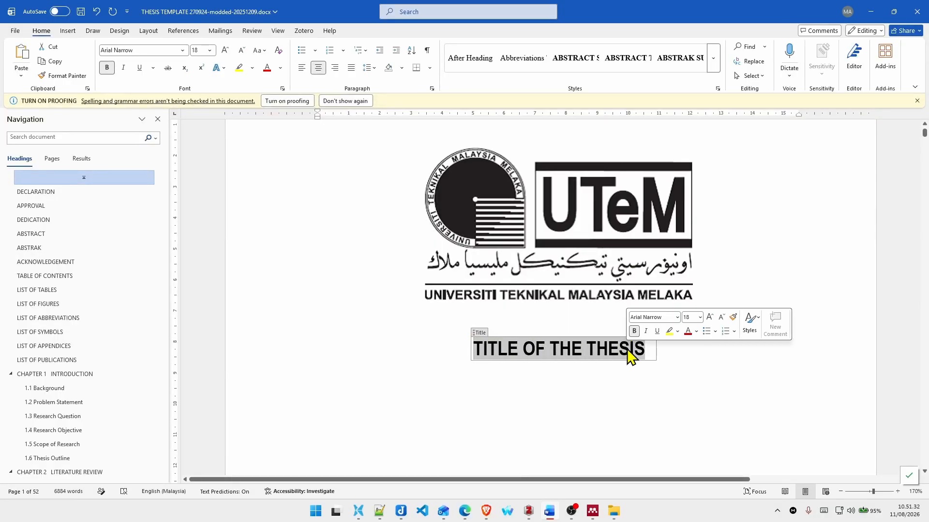
type("MAKSI")
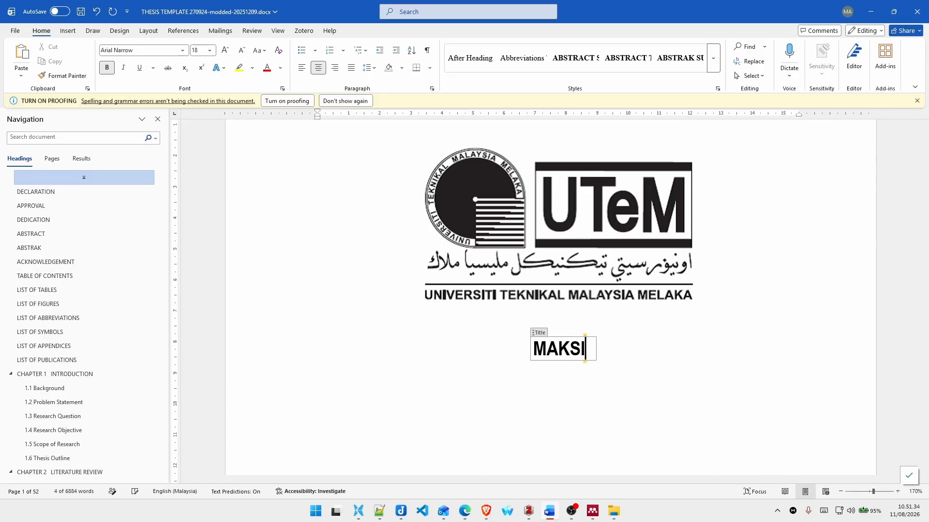
type("MAL 15 KATA")
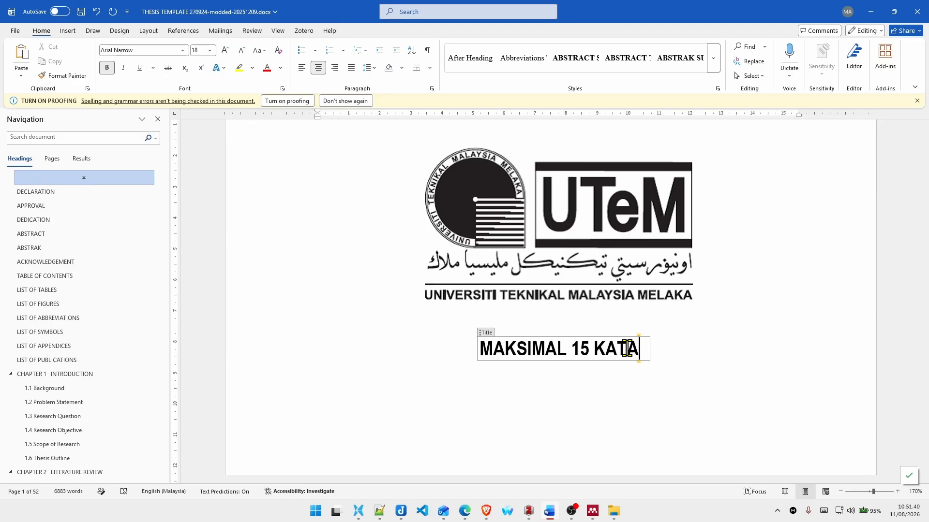
Step: Replace the "NAME OF STUDENT" placeholder on the cover page with the student's name in capitals
scroll(568, 307, "down", 5)
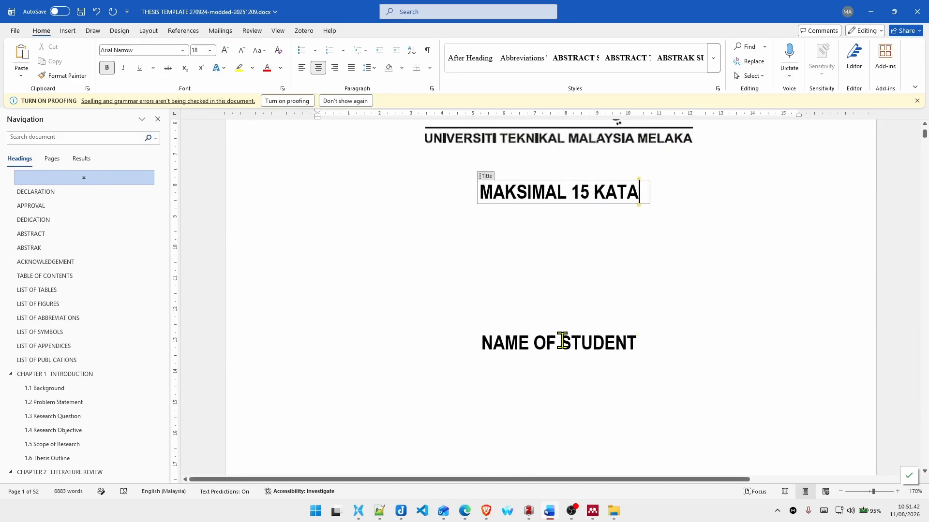
left_click(561, 342)
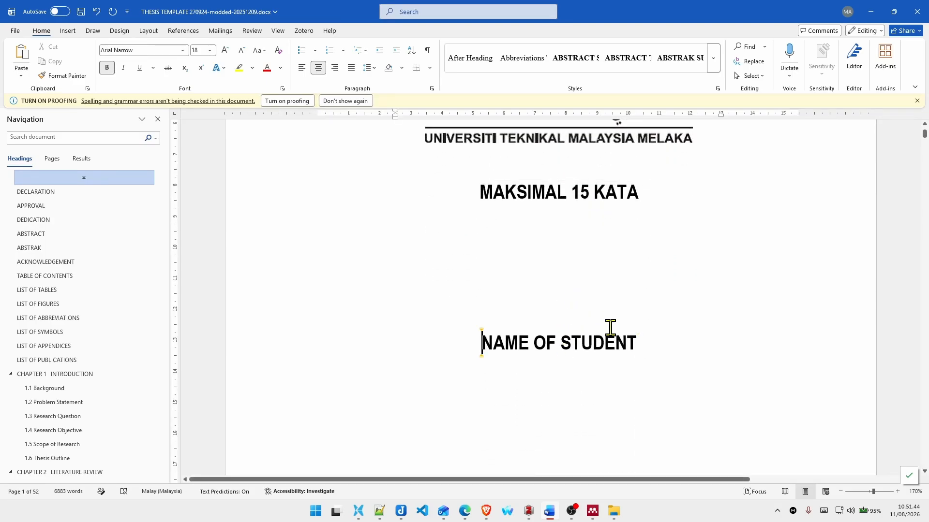
key("shift+End")
type("MEIZA")
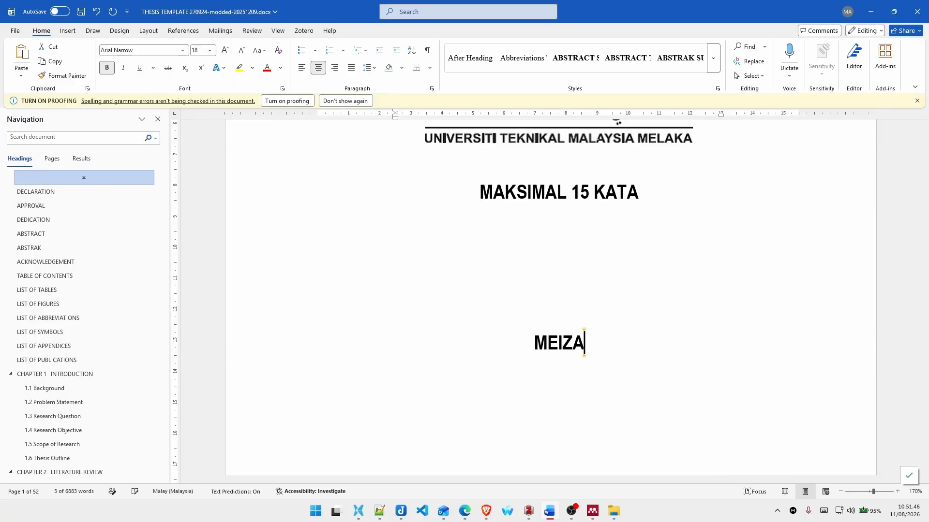
type("NO")
Step: Set the name of degree on the cover page to DOCTOR OF PHILOSOPHY
scroll(610, 328, "down", 3)
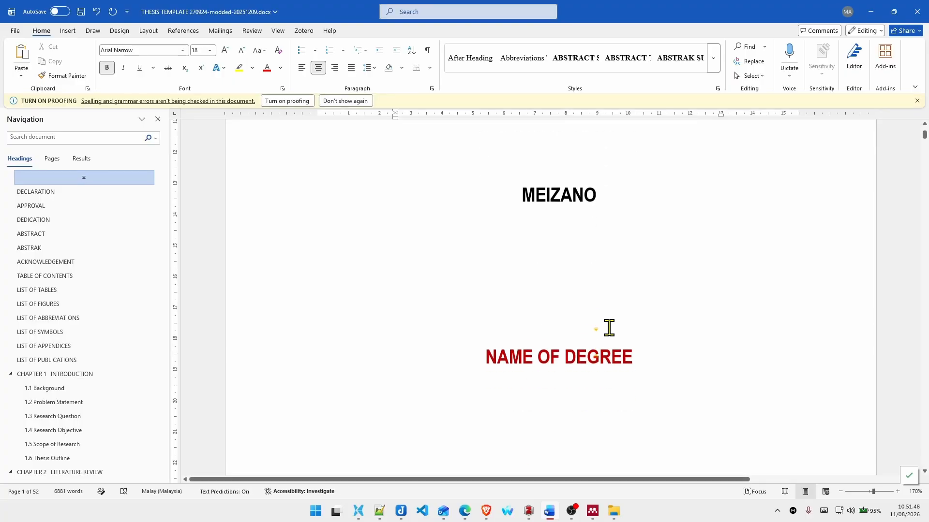
left_click(538, 342)
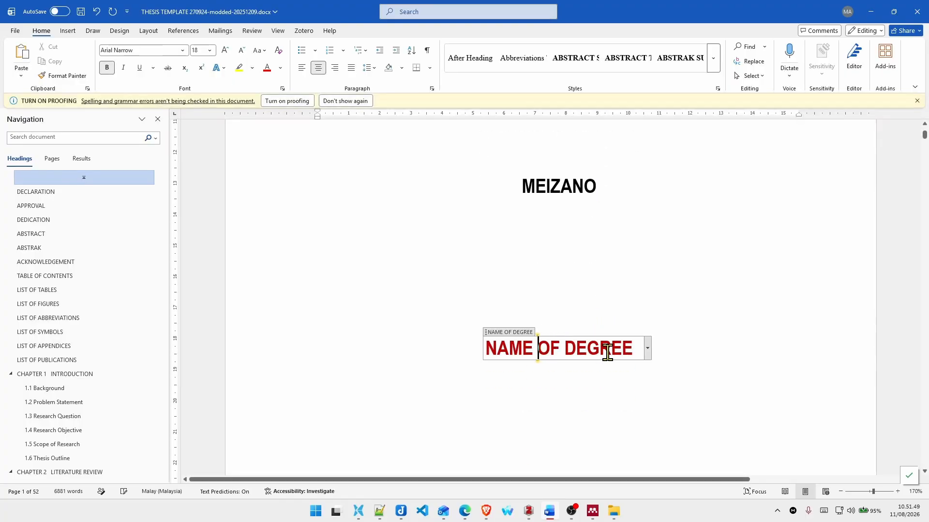
left_click(648, 353)
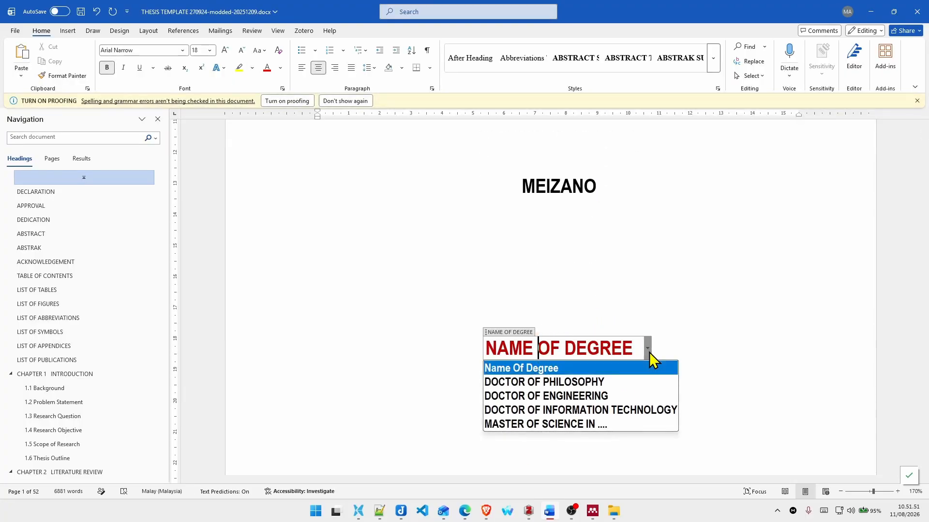
left_click(621, 381)
Step: Replace the year placeholder at the bottom of the cover page with 2026
scroll(739, 352, "down", 3)
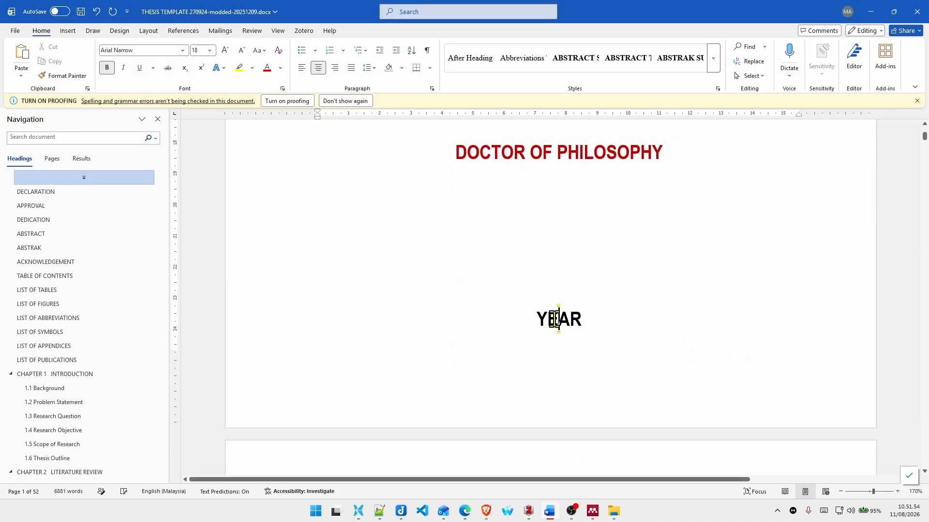
double_click(554, 321)
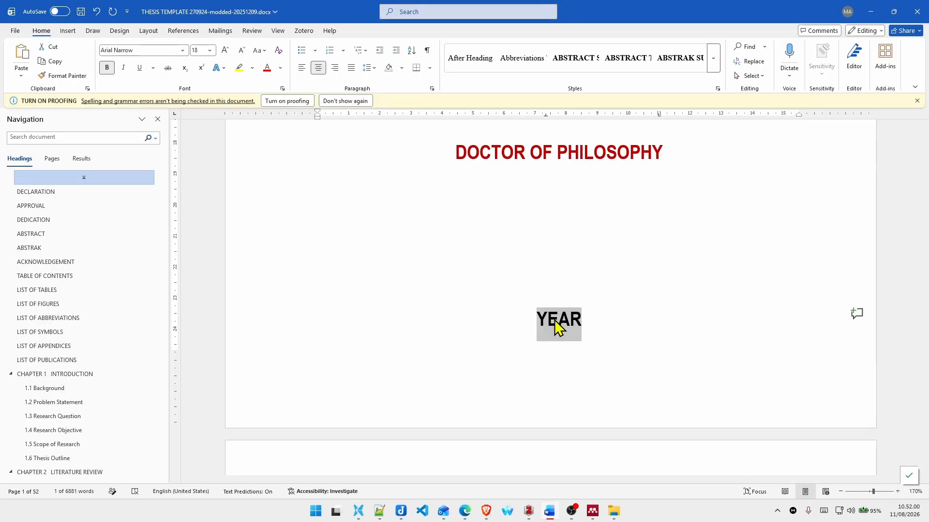
type("2026")
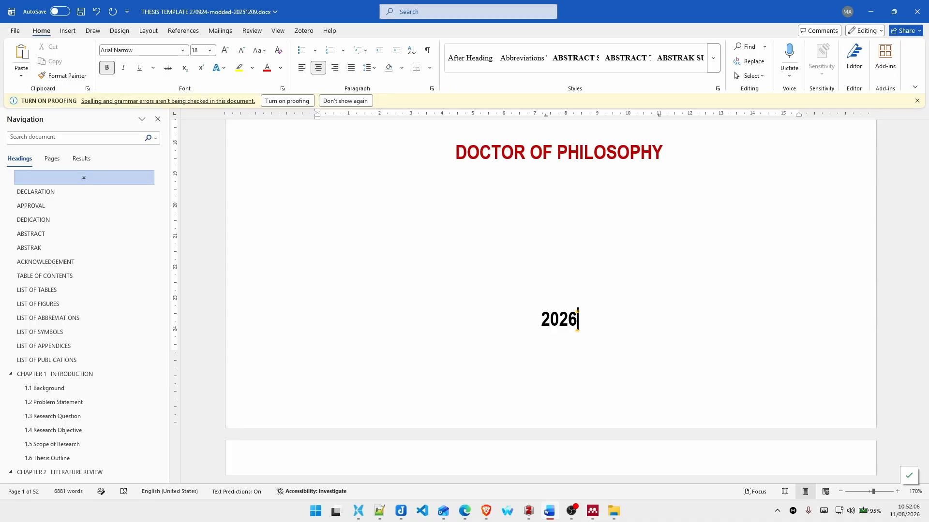
key("BackSpace")
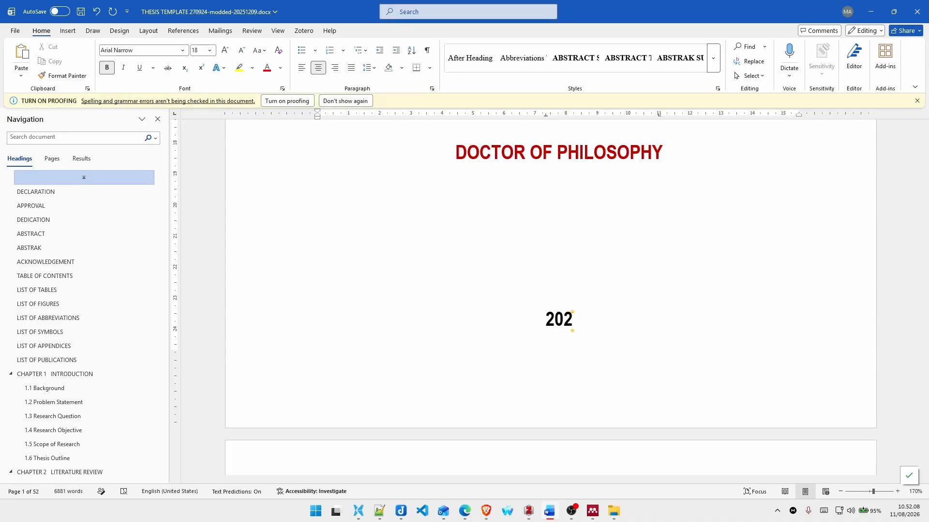
type("7")
key("BackSpace")
type("6")
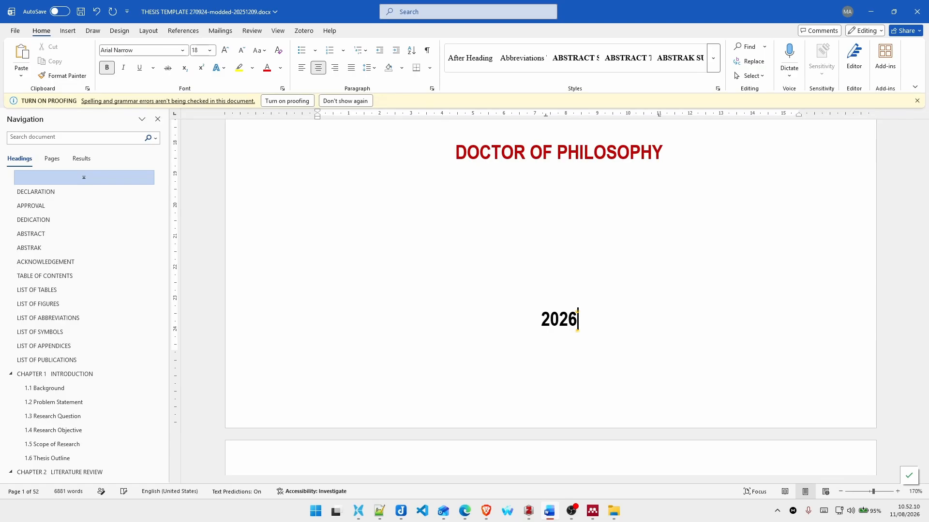
Step: Set the faculty on the second title page to Faculty of Electronics and Computer Technology and Engineering
scroll(577, 321, "up", 10)
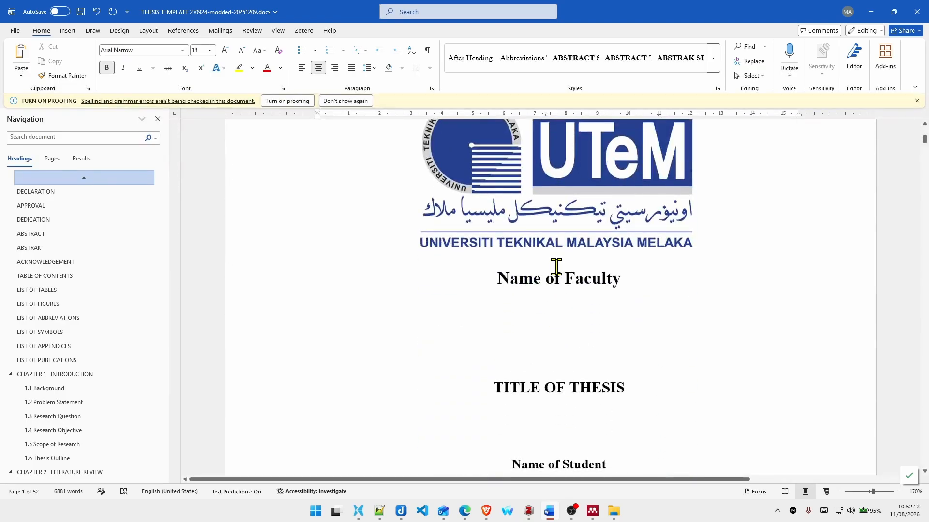
left_click(542, 279)
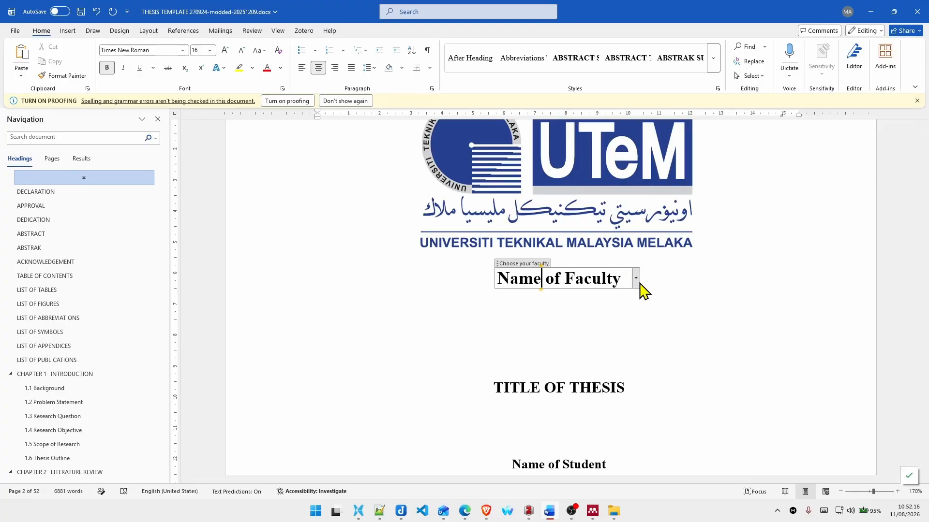
left_click(636, 278)
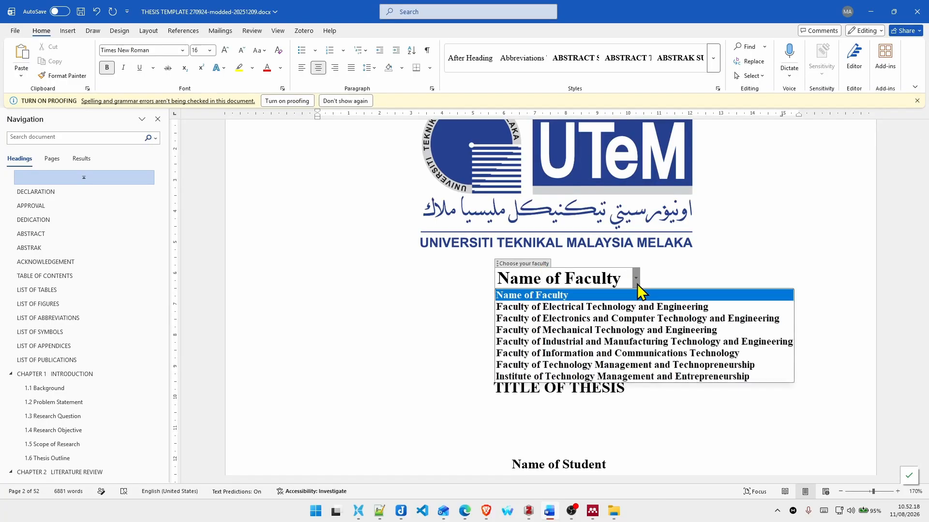
left_click(611, 318)
Step: Set the degree below the student name on the second title page to Doctor of Philosophy
left_click(587, 407)
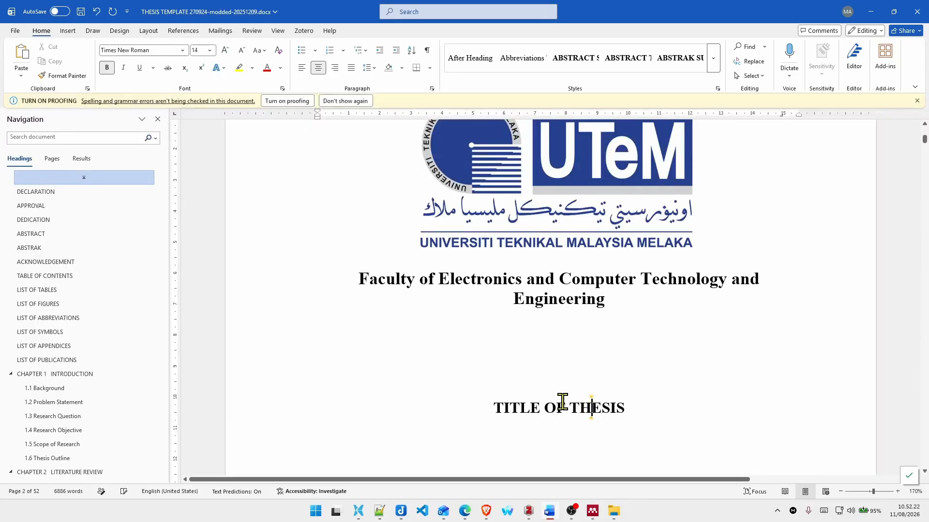
scroll(564, 401, "down", 3)
left_click(575, 328)
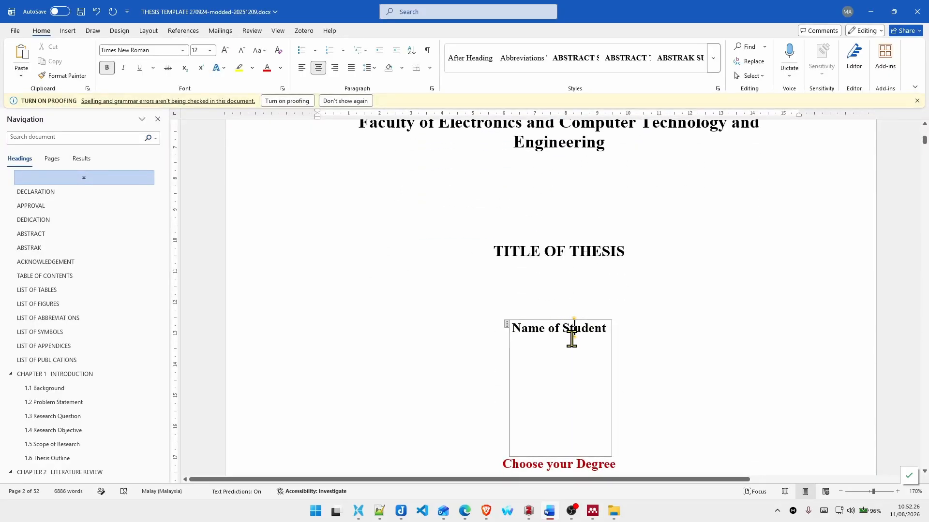
scroll(572, 338, "down", 2)
scroll(573, 334, "down", 2)
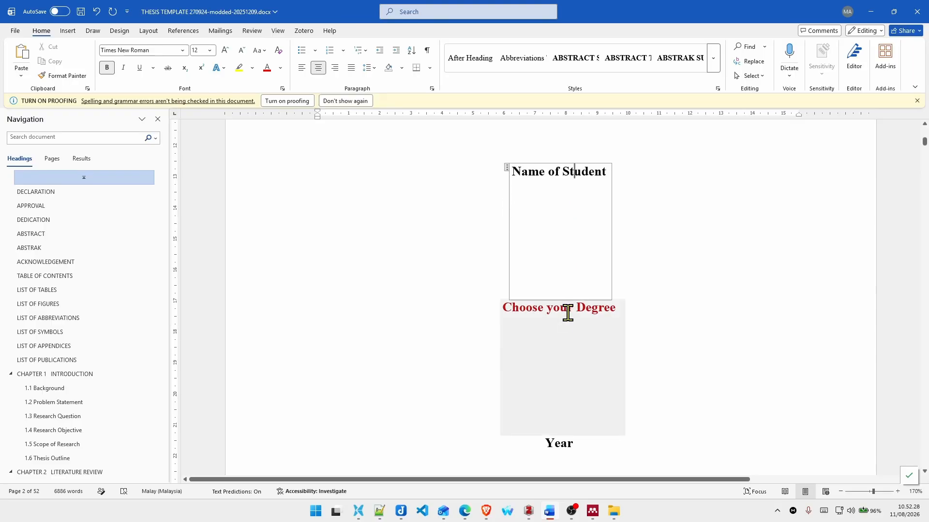
left_click(570, 311)
left_click(629, 323)
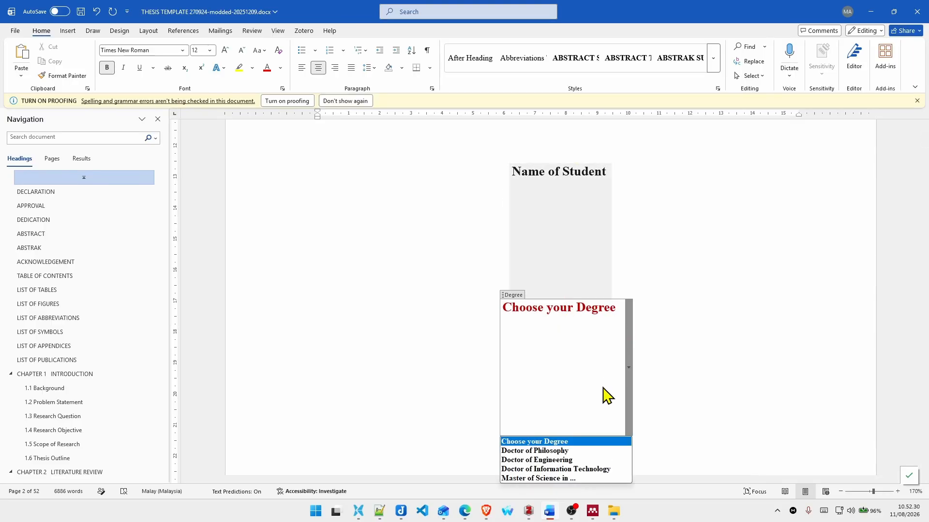
left_click(586, 454)
Step: Examine the year placeholder on the second title page and the research title and name placeholders on the third page
scroll(605, 341, "down", 3)
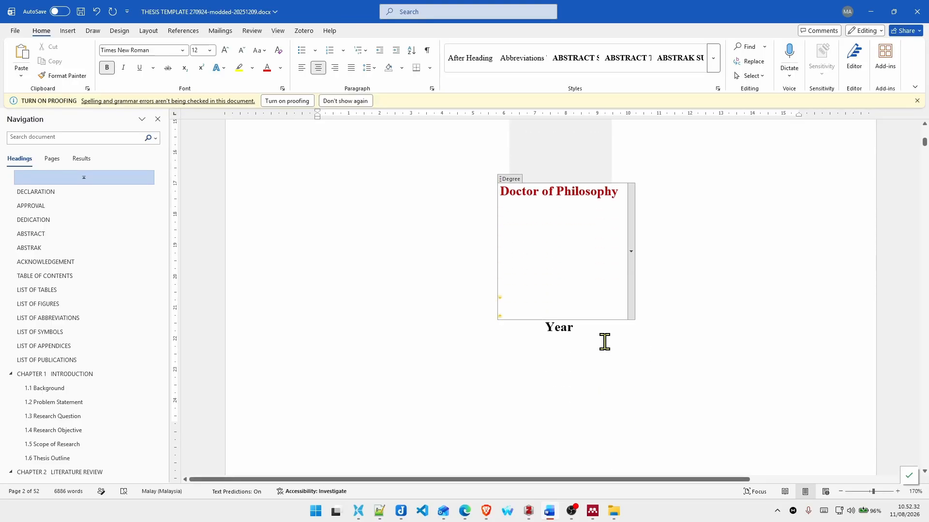
left_click(555, 334)
scroll(597, 338, "down", 12)
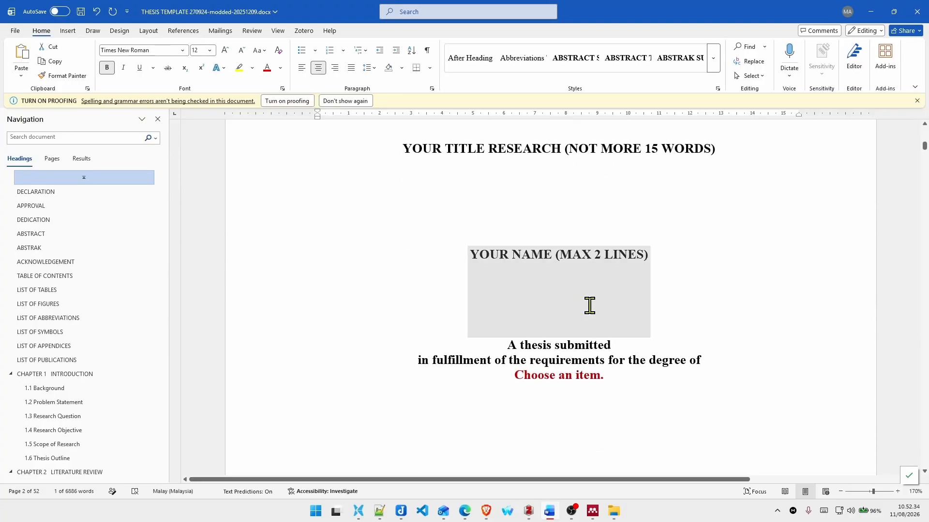
scroll(589, 305, "up", 1)
left_click(523, 188)
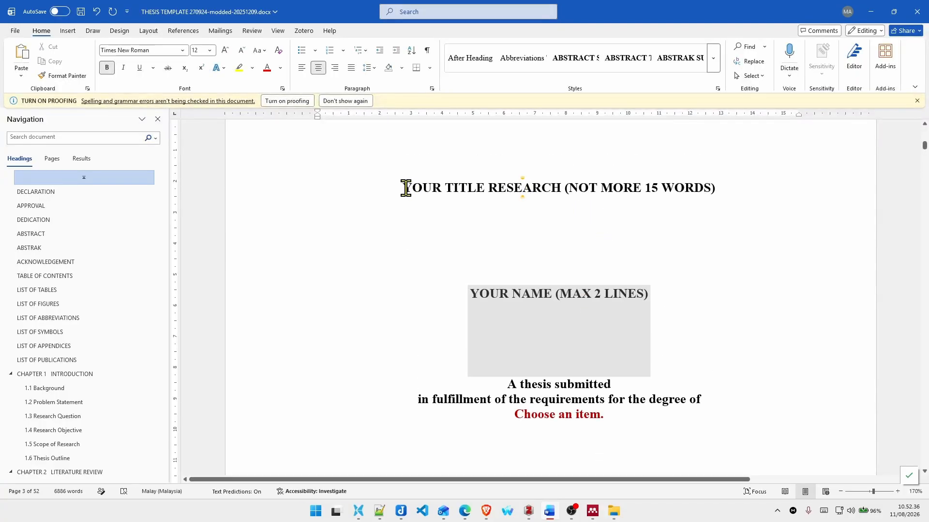
scroll(484, 194, "up", 3)
scroll(462, 236, "down", 1)
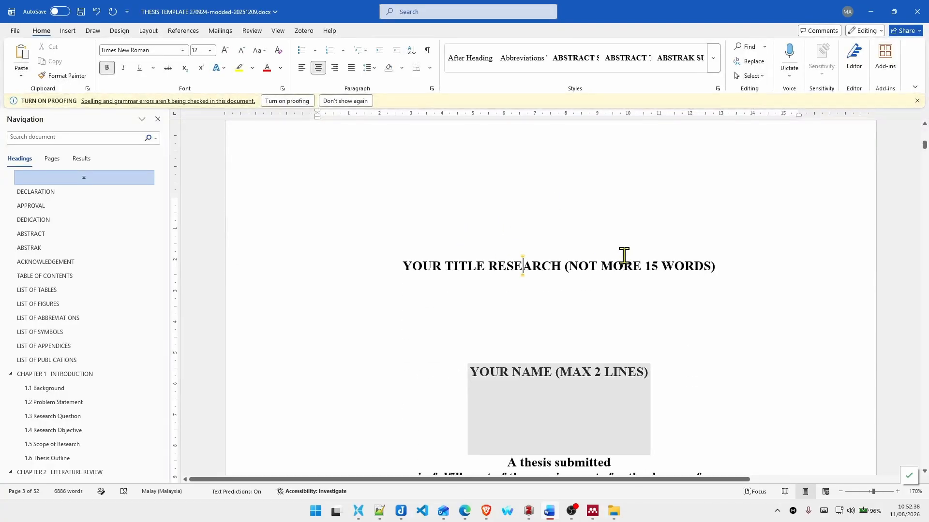
scroll(624, 256, "down", 3)
left_click(505, 258)
scroll(588, 269, "down", 3)
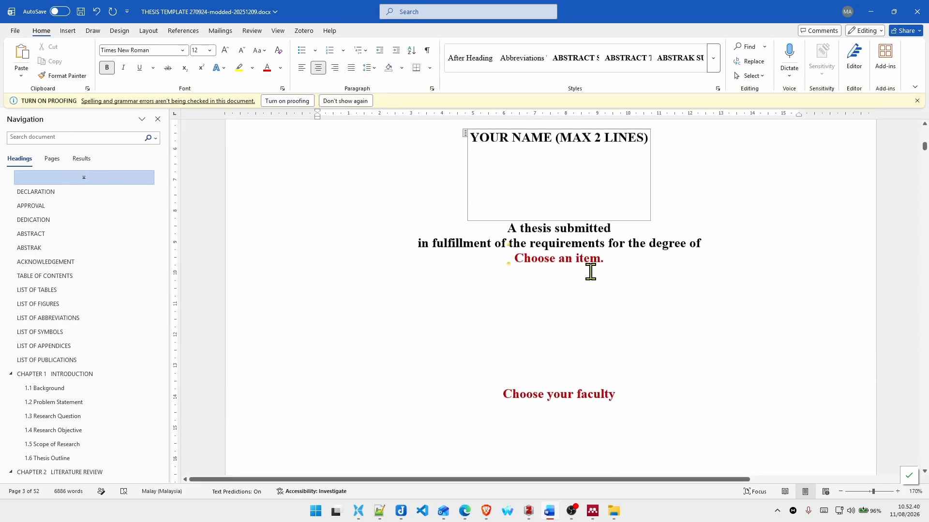
Step: Set the degree in the "A thesis submitted" statement on the third page to Doctor of Philosophy
left_click(593, 257)
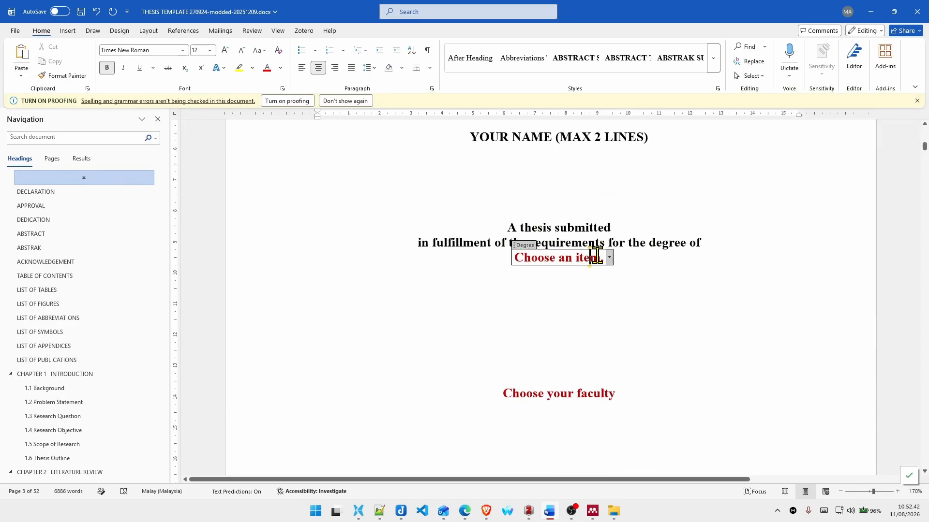
left_click(609, 261)
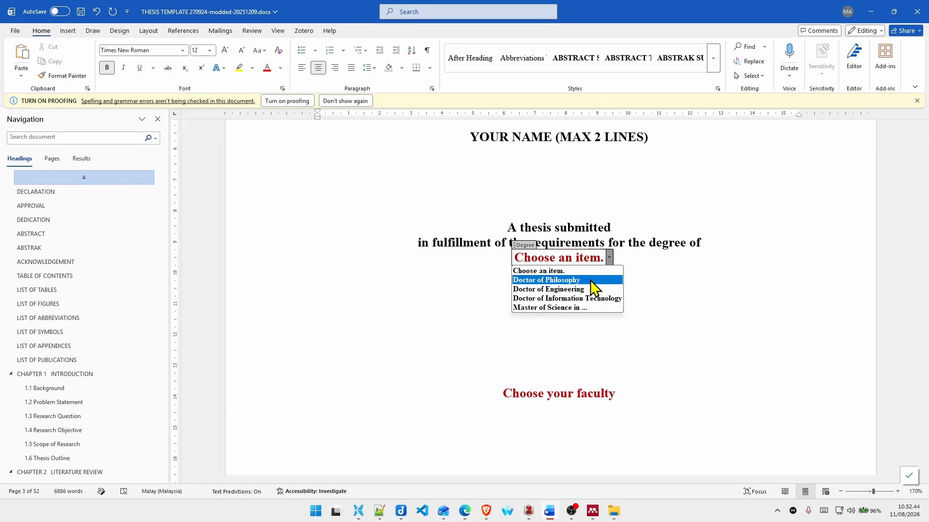
left_click(592, 280)
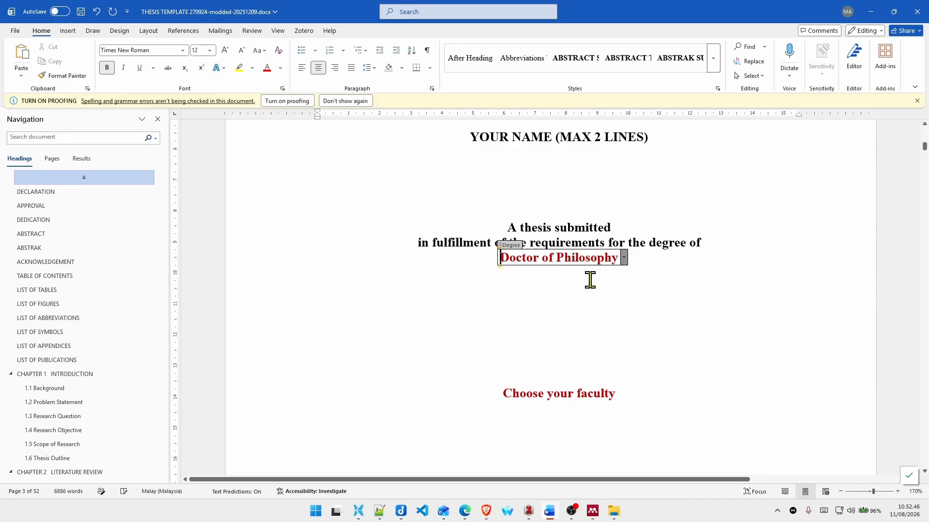
Step: Set the faculty on the third page to Faculty of Electronics and Computer Technology and Engineering
scroll(589, 280, "down", 2)
left_click(581, 276)
left_click(627, 283)
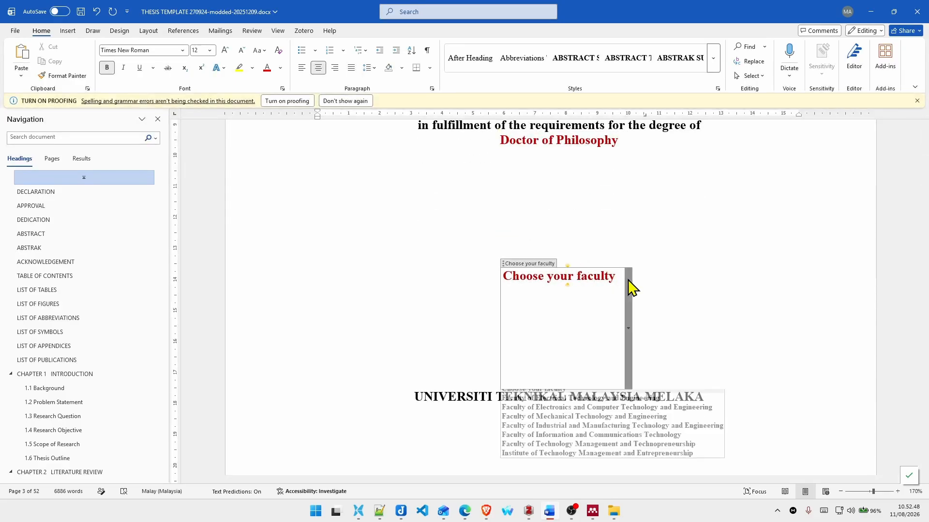
left_click(601, 414)
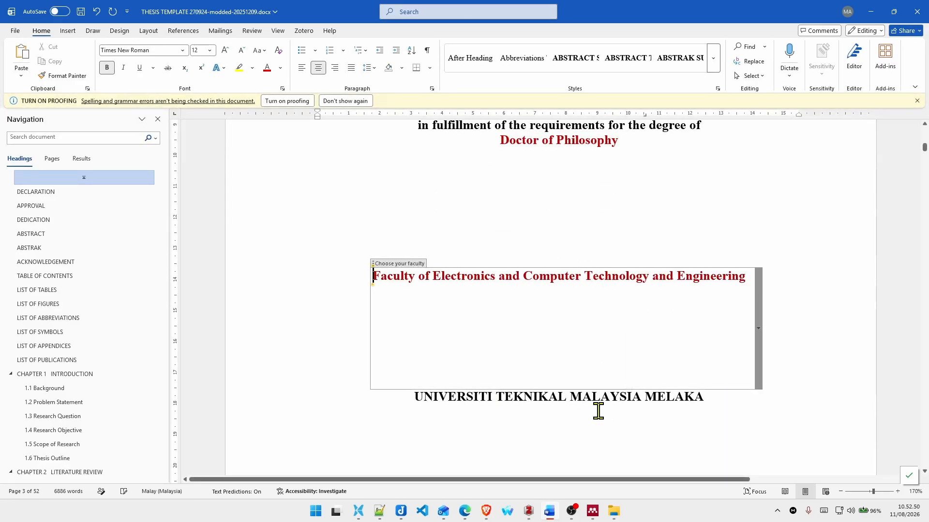
Step: Examine the research title placeholder and the signature line on the Declaration page
scroll(594, 392, "down", 3)
double_click(559, 349)
scroll(554, 343, "down", 10)
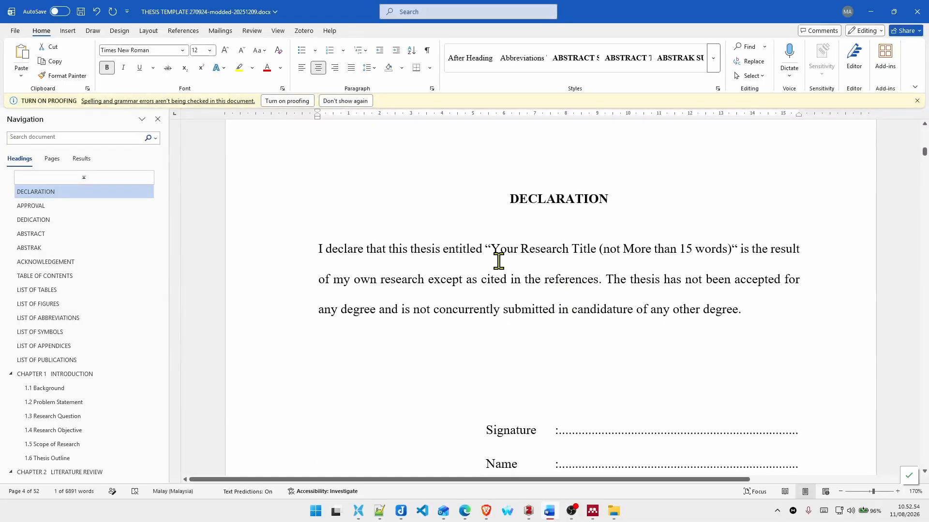
left_click_drag(495, 249, 734, 253)
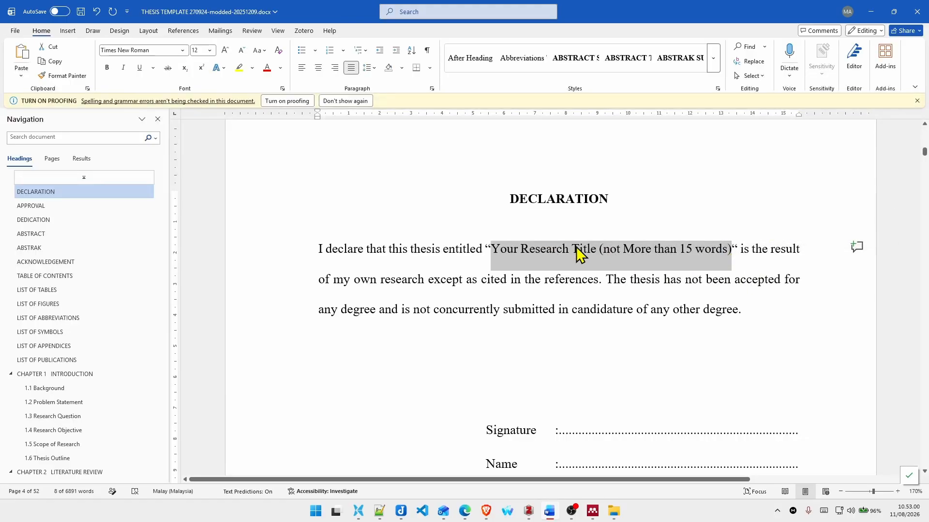
scroll(578, 264, "down", 3)
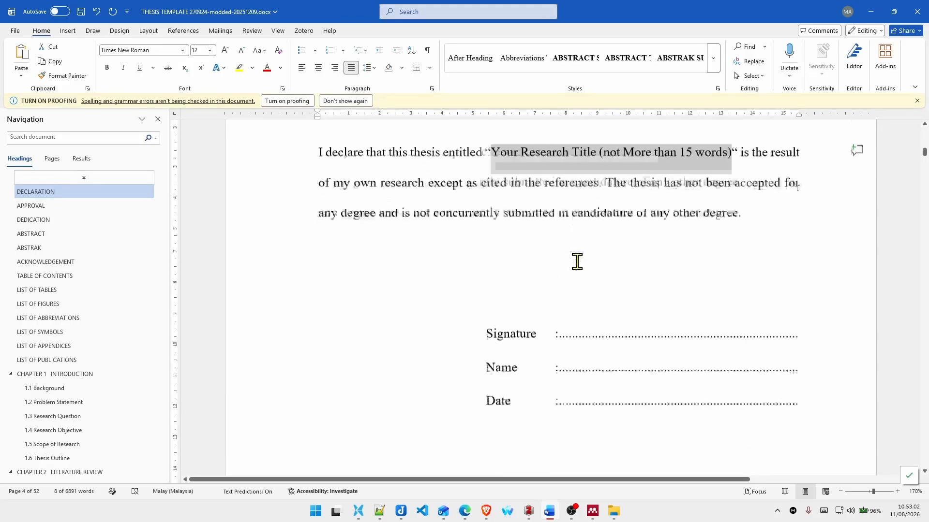
left_click(565, 273)
left_click_drag(576, 274, 730, 274)
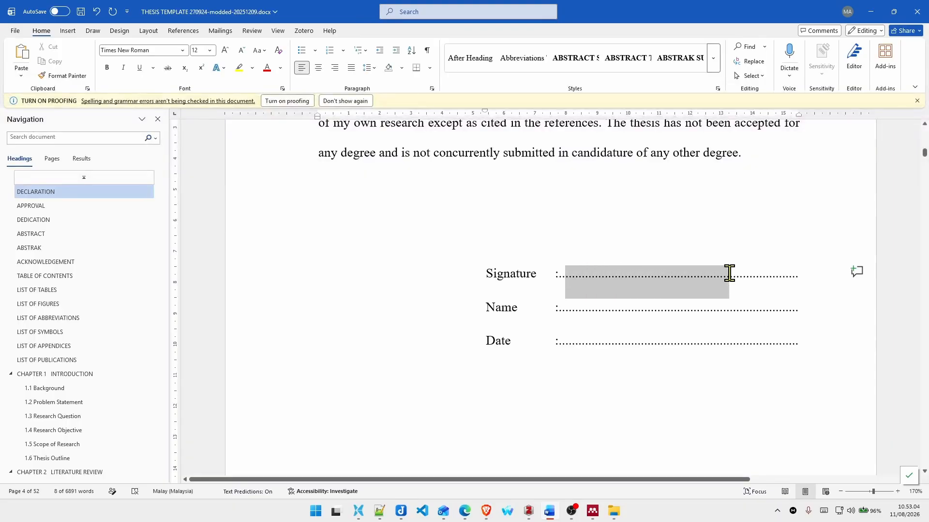
Step: Replace the dotted Name line on the Declaration page with the student's name in capitals
triple_click(593, 312)
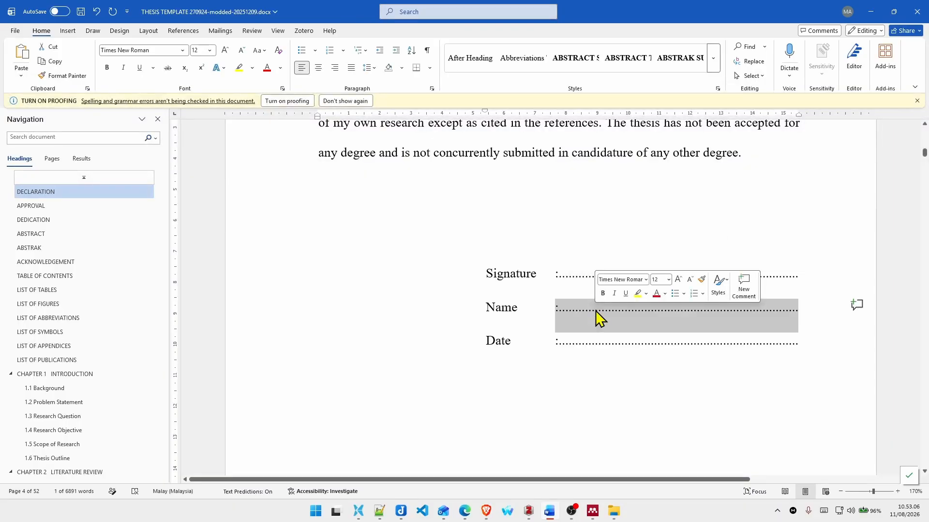
left_click(596, 310)
triple_click(598, 314)
key("BackSpace")
type("ME")
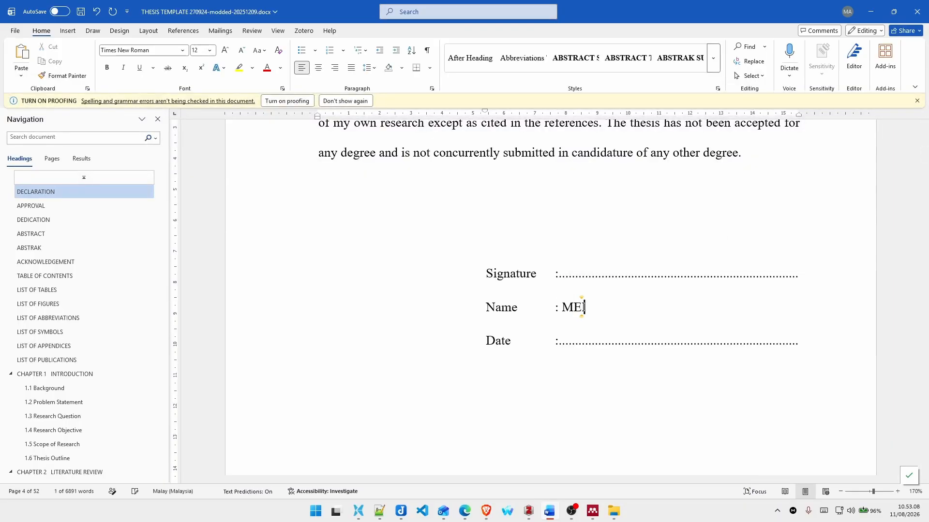
type("IZANO")
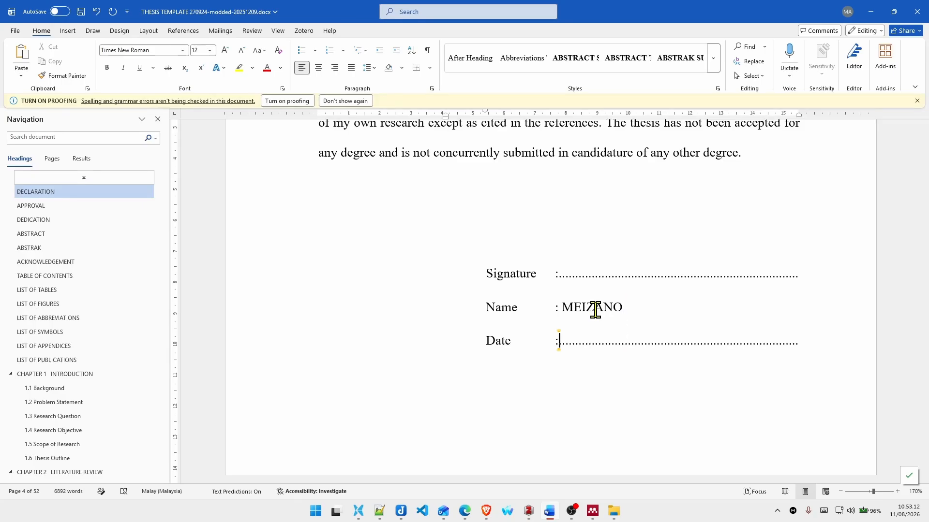
Step: Replace the dotted Date line on the Declaration page with 17 AUGUST 2026
key("shift+End")
key("BackSpace")
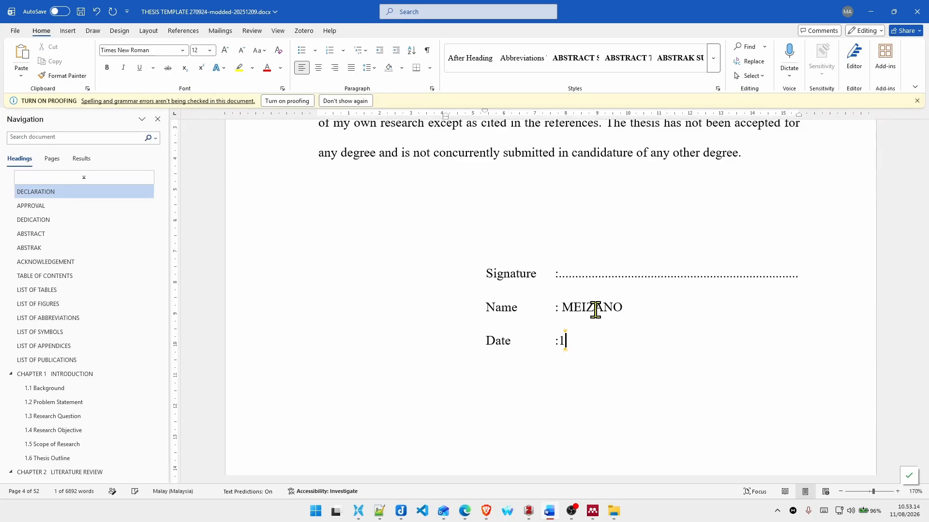
type("17 AUGUST 202")
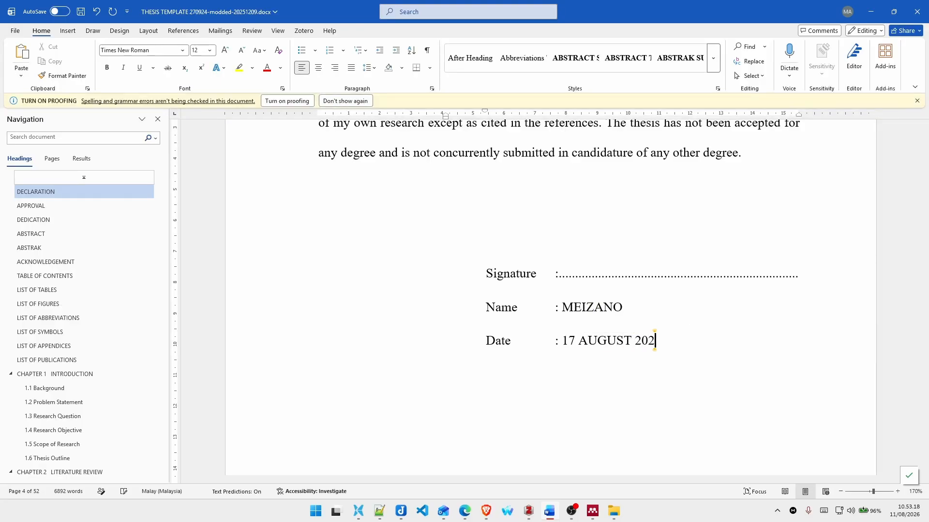
type("6")
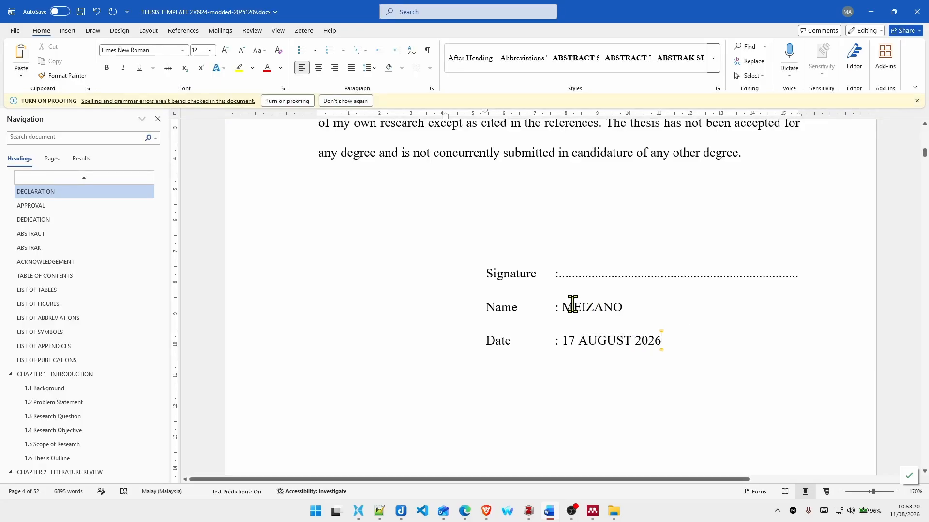
Step: Set the degree in the Approval page statement to Doctor of Philosophy
scroll(573, 304, "down", 10)
scroll(566, 290, "down", 3)
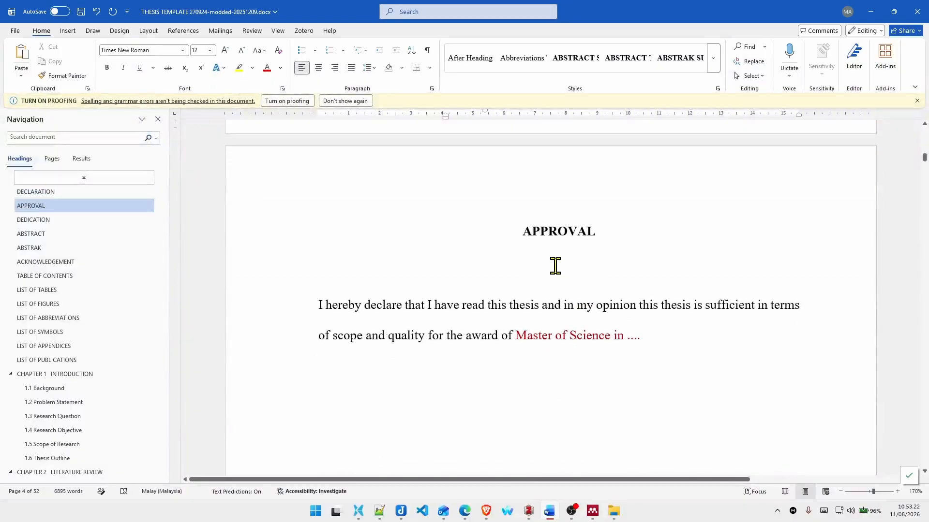
scroll(626, 256, "down", 2)
scroll(605, 252, "up", 1)
left_click(584, 259)
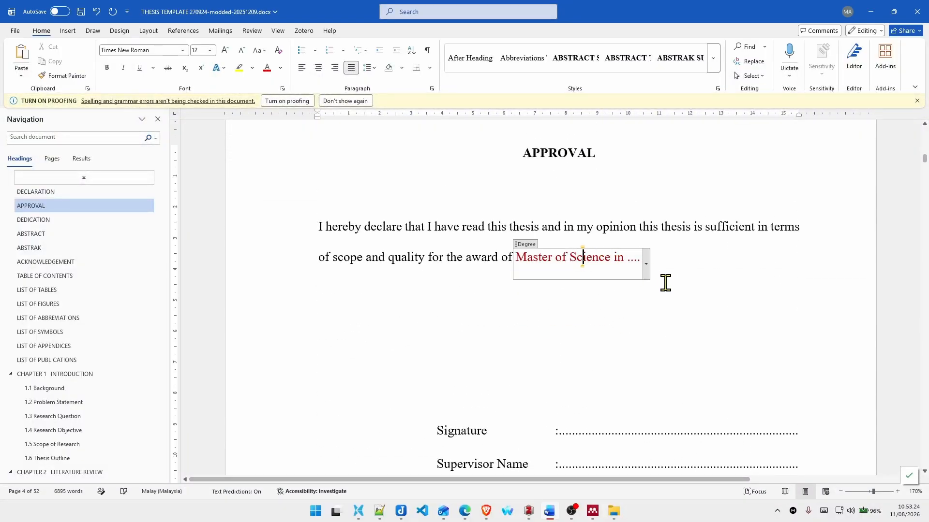
left_click(647, 272)
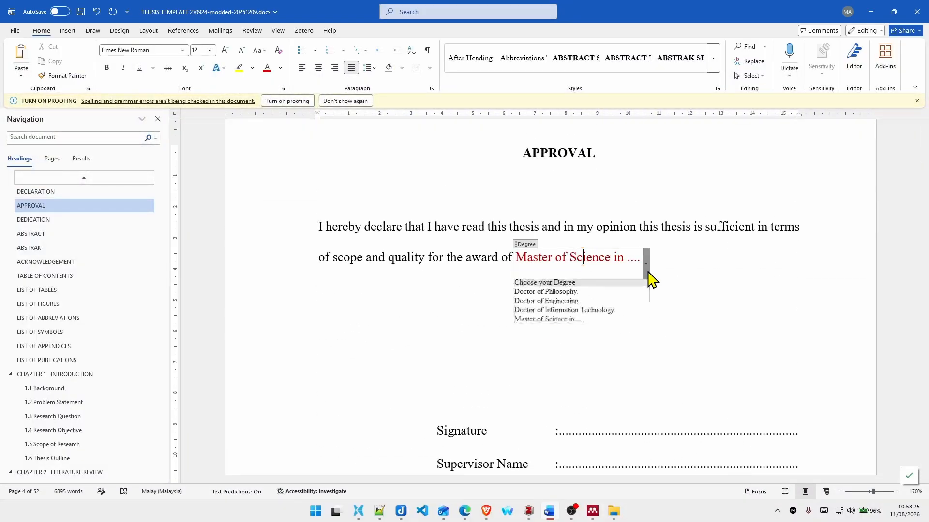
left_click(620, 295)
Step: Replace the dotted Supervisor Name line on the Approval page with the supervisor's title and name in capitals
scroll(620, 297, "down", 3)
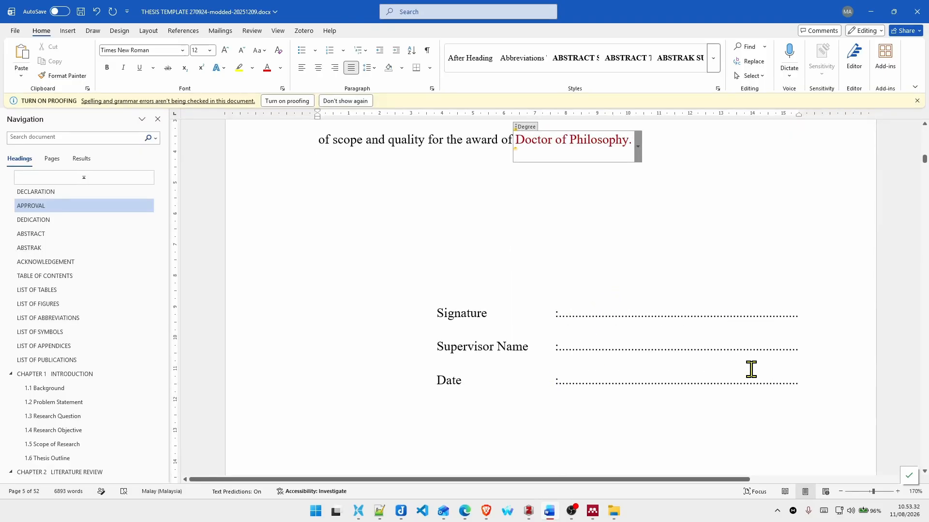
left_click(560, 346)
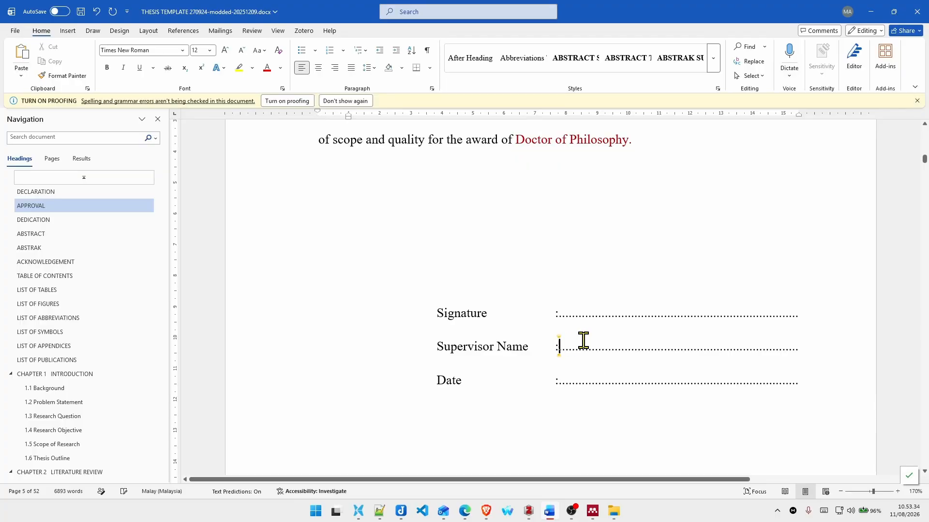
key("Return")
key("shift+End")
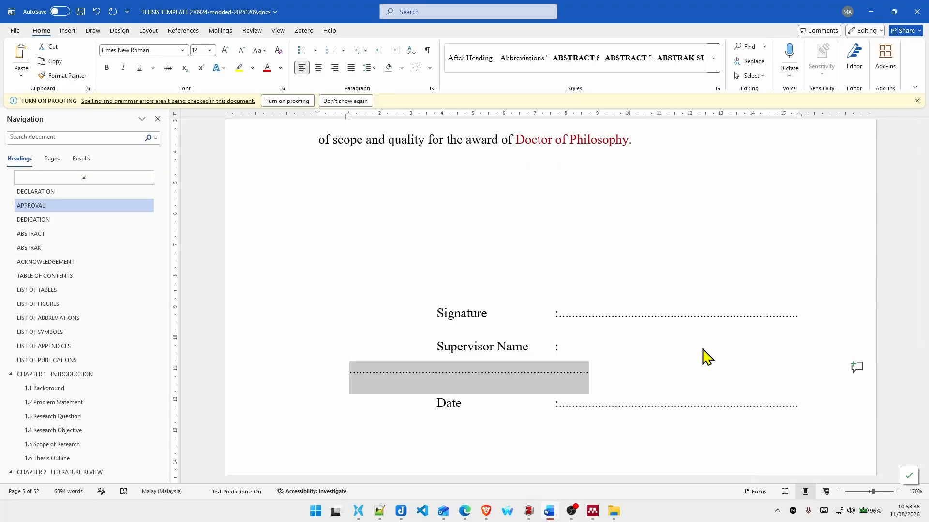
key("BackSpace")
key("BackSpace")
type("PROF. DR. MASRULLIZA")
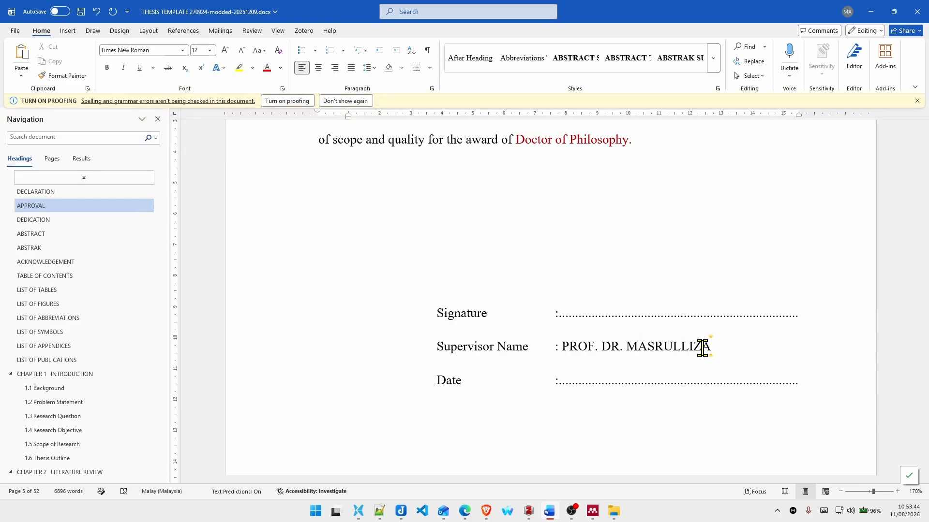
type("M")
Step: Examine the Dedication page and the full extent of the sample English abstract text
scroll(702, 347, "down", 12)
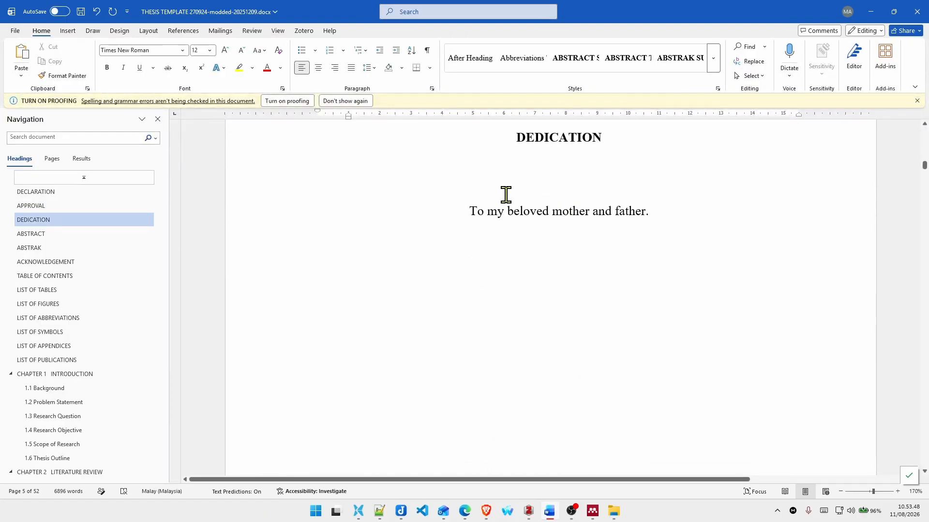
scroll(587, 320, "down", 3)
scroll(588, 320, "up", 4)
scroll(588, 320, "down", 3)
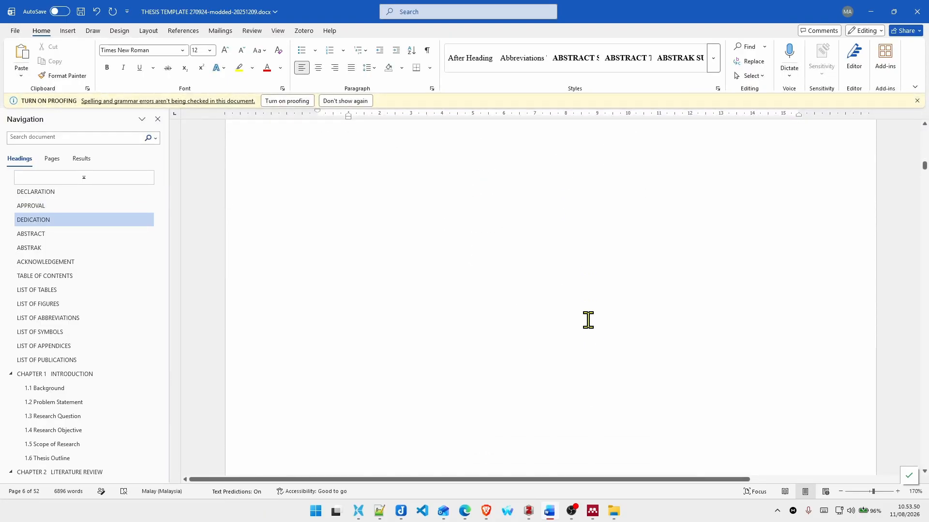
scroll(576, 312, "down", 6)
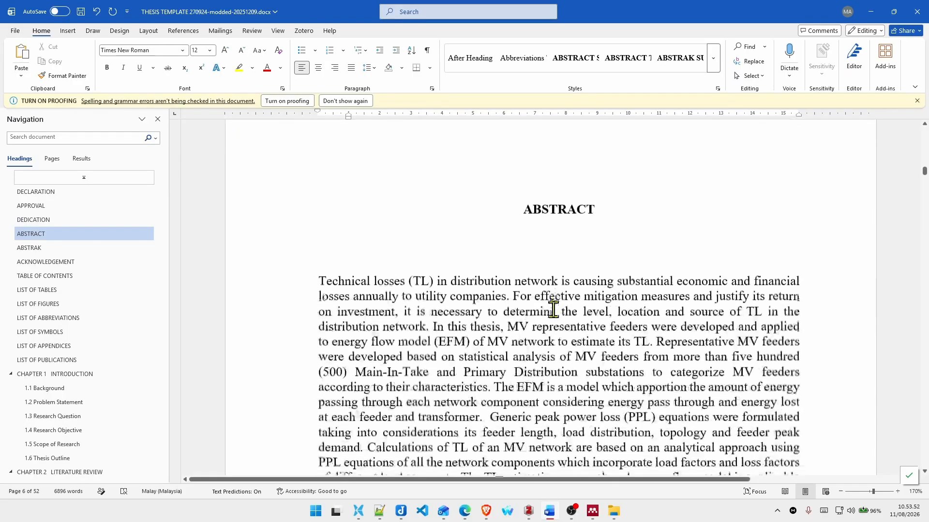
scroll(506, 211, "down", 10)
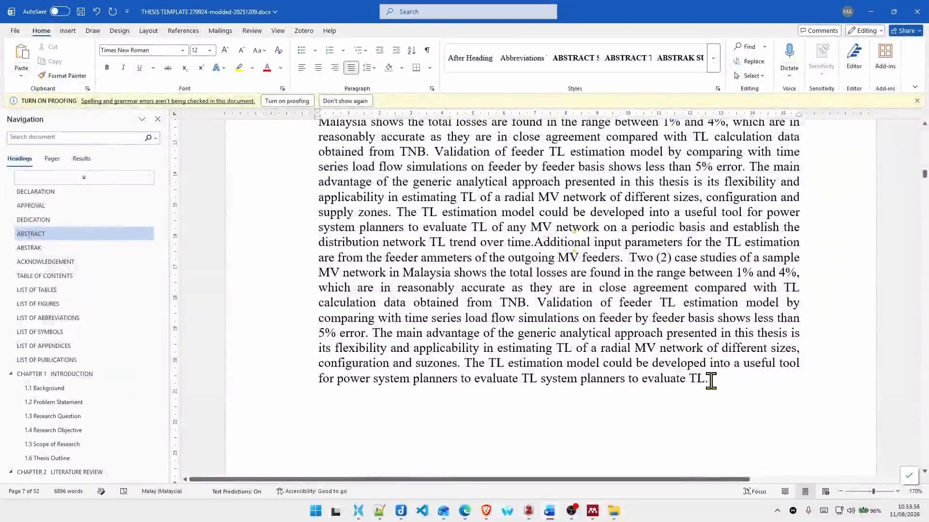
left_click_drag(708, 378, 336, 158)
scroll(429, 234, "up", 5)
scroll(348, 180, "up", 2)
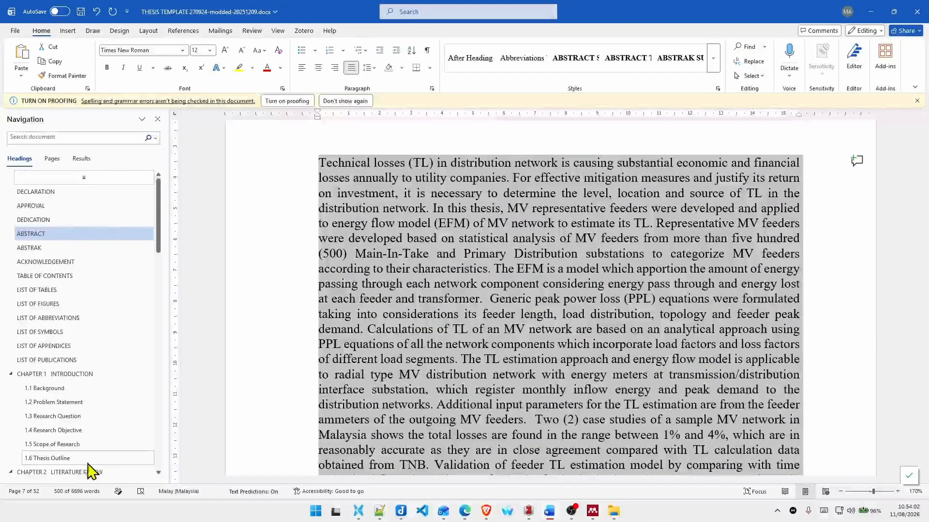
scroll(458, 306, "down", 8)
scroll(459, 304, "up", 2)
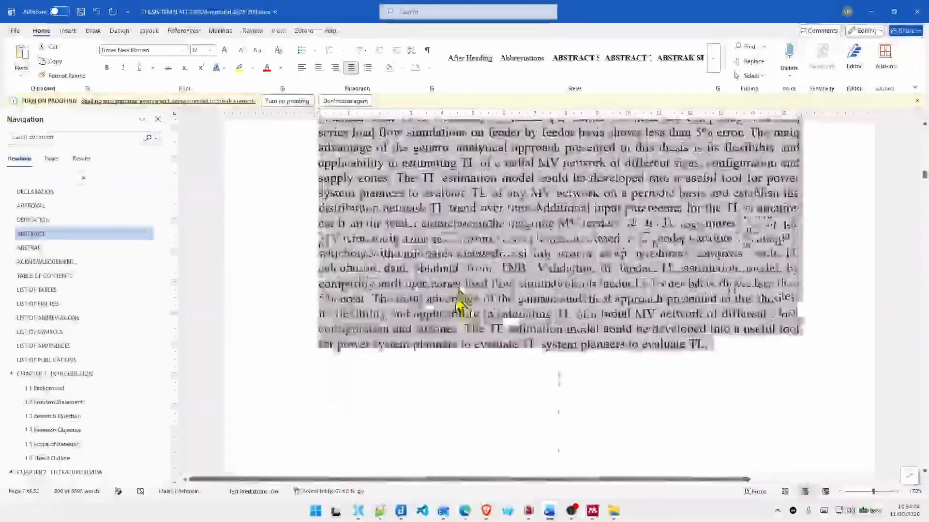
scroll(459, 304, "down", 1)
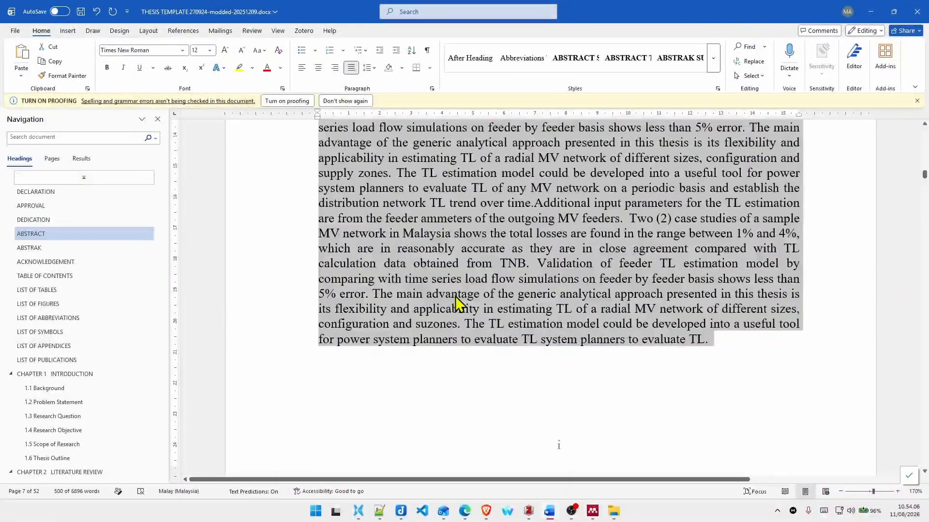
Step: Examine the Bahasa Melayu thesis title and the abstract translation placeholder on the Abstrak page
scroll(457, 300, "down", 3)
scroll(456, 302, "down", 15)
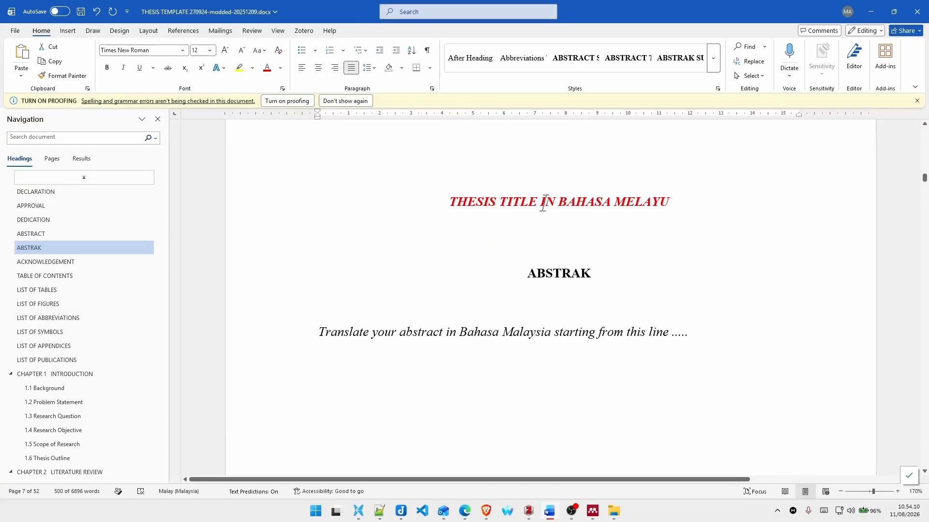
left_click(543, 203)
left_click_drag(448, 200, 637, 202)
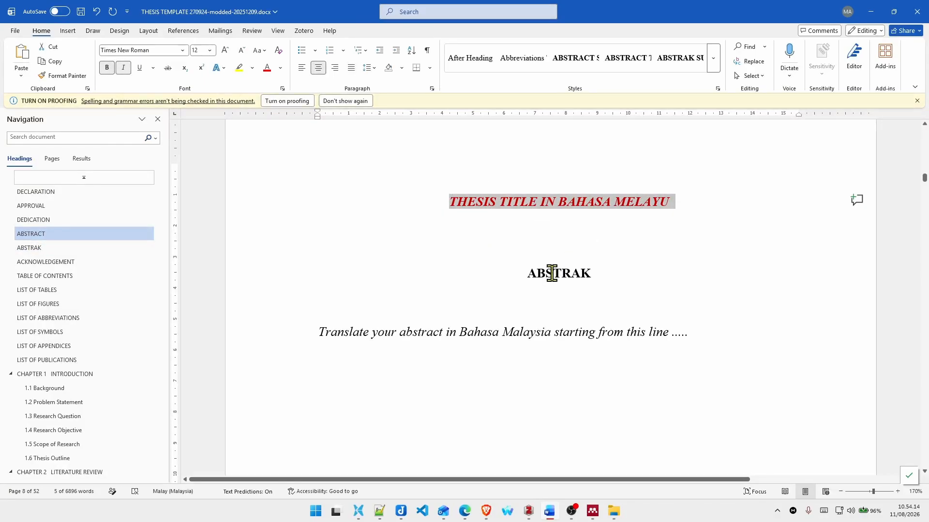
left_click(320, 330)
left_click_drag(318, 332, 688, 330)
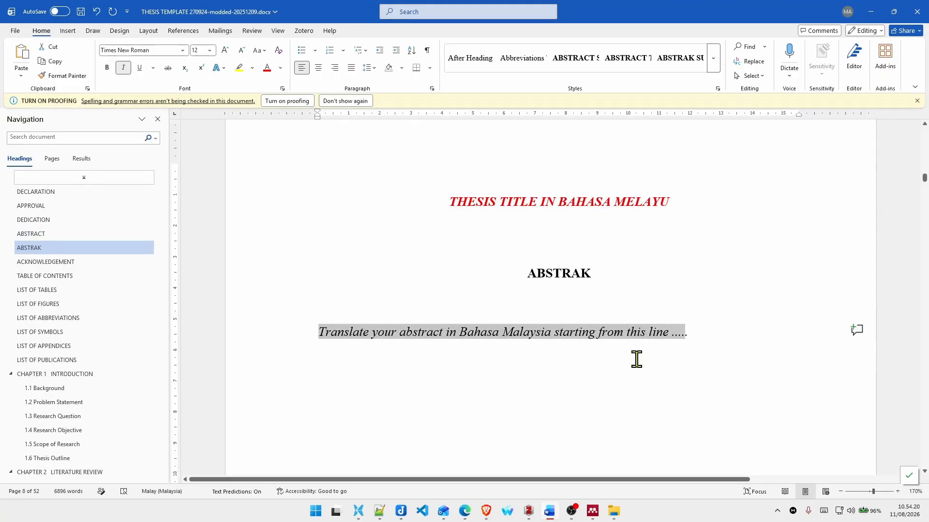
Step: Try to end the Acknowledgement sentence with a colon and start a numbered list on the line below it
scroll(634, 359, "down", 5)
scroll(619, 348, "down", 10)
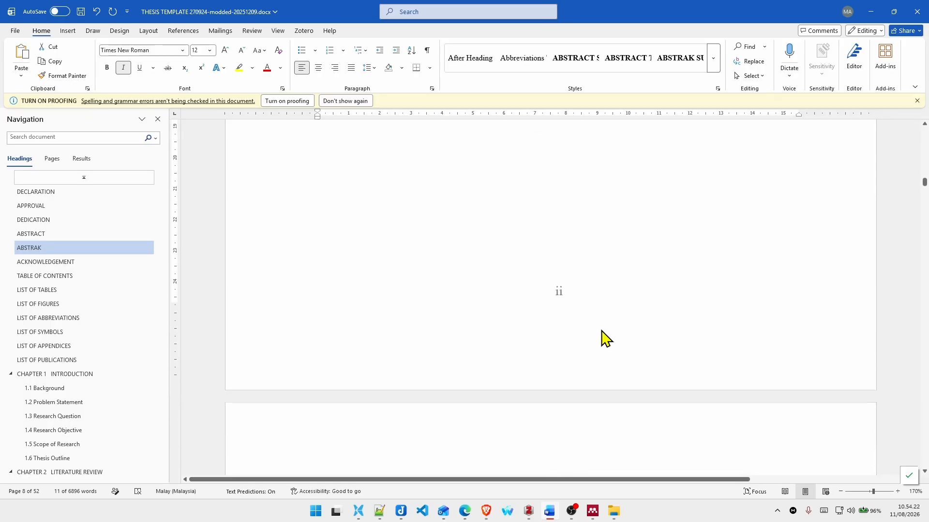
scroll(590, 319, "up", 2)
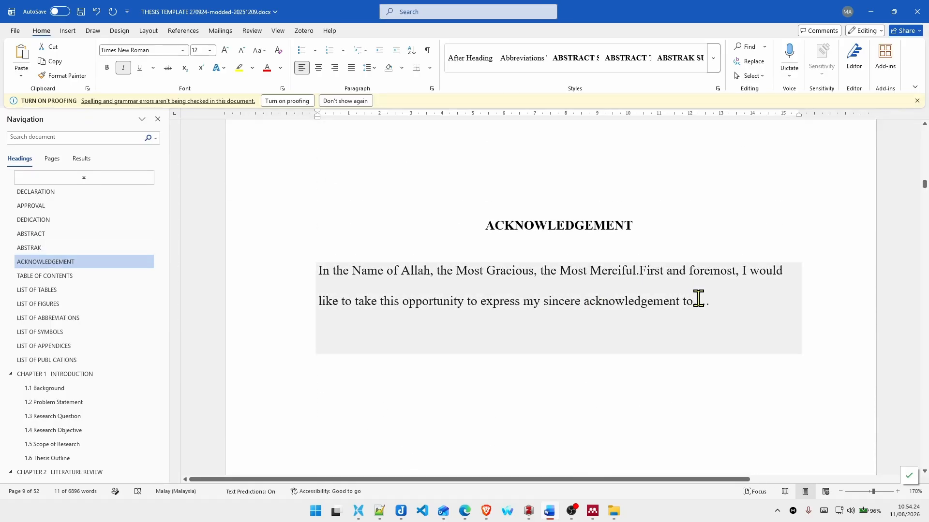
left_click(698, 300)
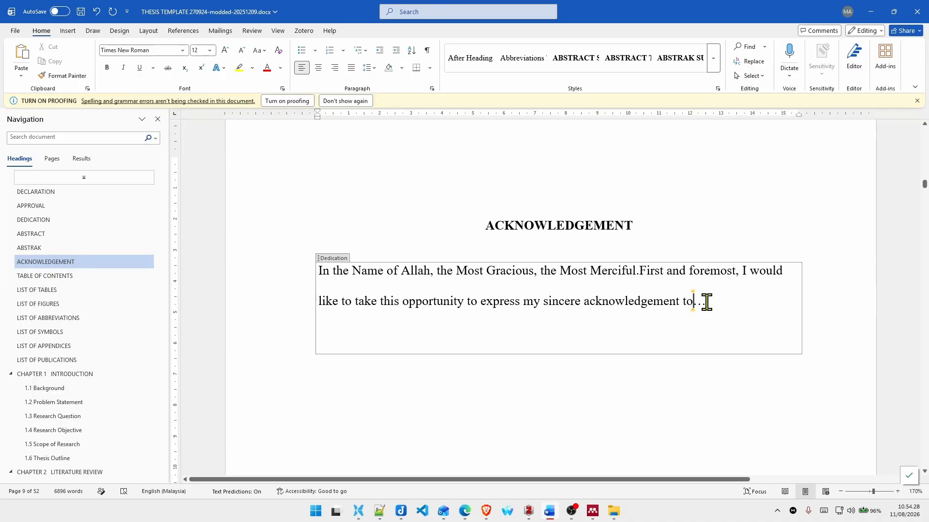
type(":")
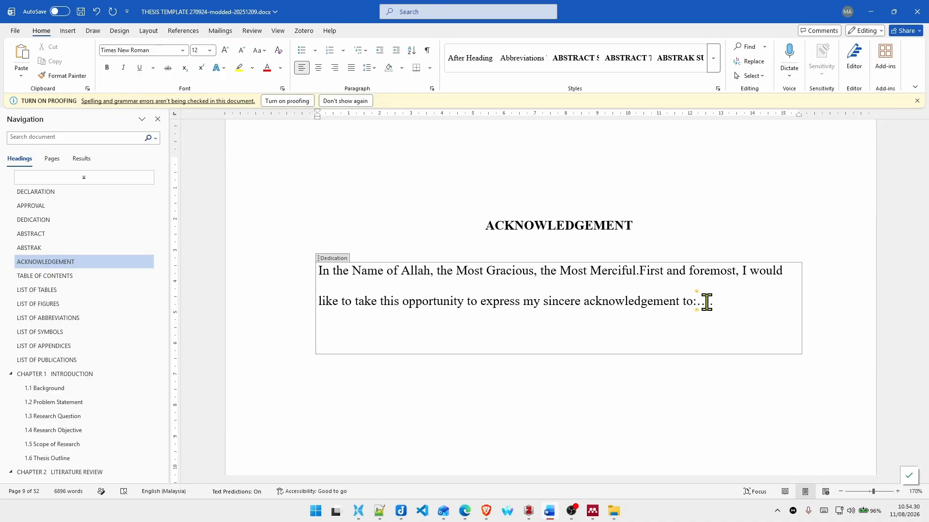
key("Return")
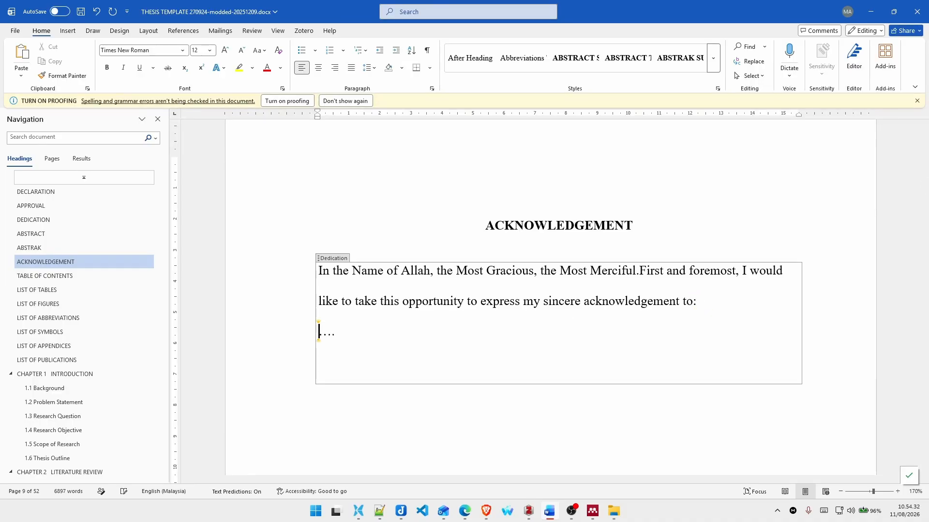
type("1.")
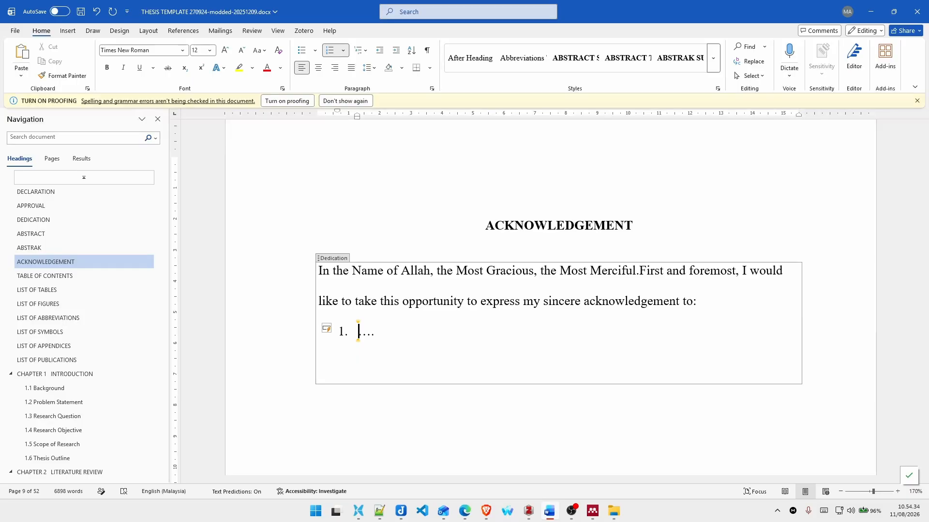
Step: Undo the Acknowledgement list edits and restore the rest of the supervisor's name on the Approval page
key("ctrl+z")
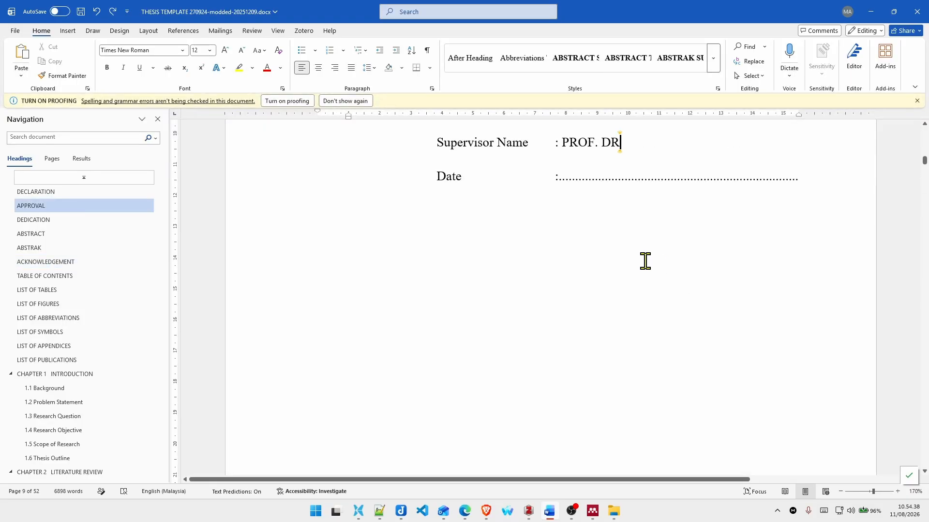
type(". MASRULLIZAM")
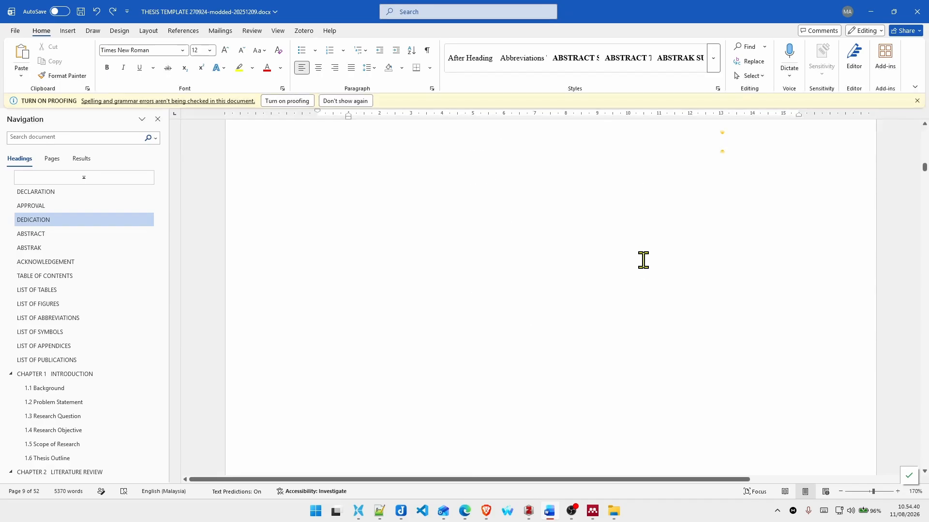
Step: Review the front matter from the Abstrak page through the Acknowledgement, Table of Contents, List of Tables and List of Figures
scroll(643, 260, "down", 10)
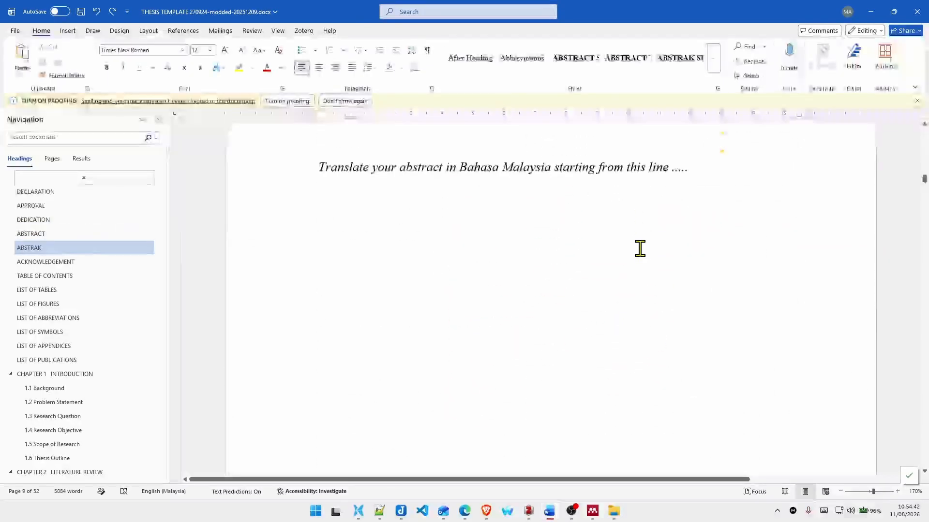
scroll(639, 247, "down", 7)
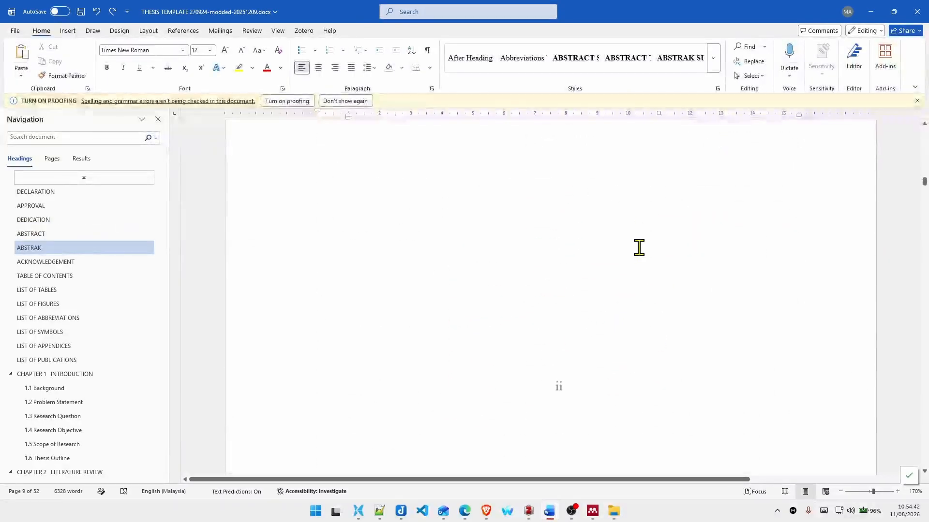
left_click(72, 266)
left_click(68, 275)
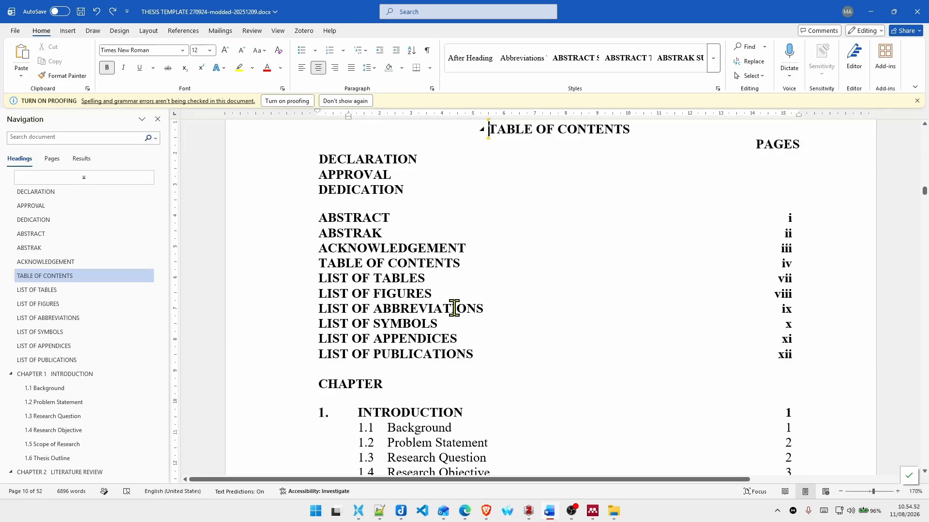
left_click(63, 291)
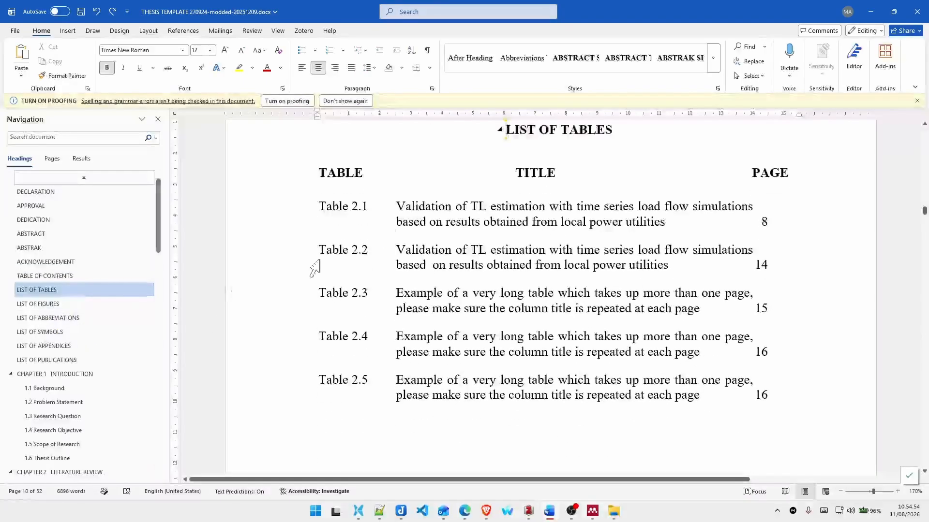
left_click(562, 249)
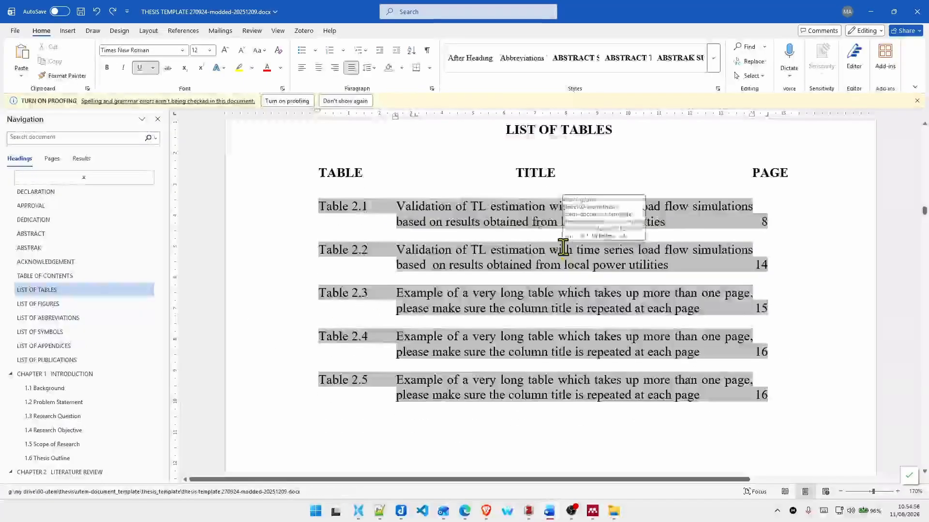
left_click(48, 305)
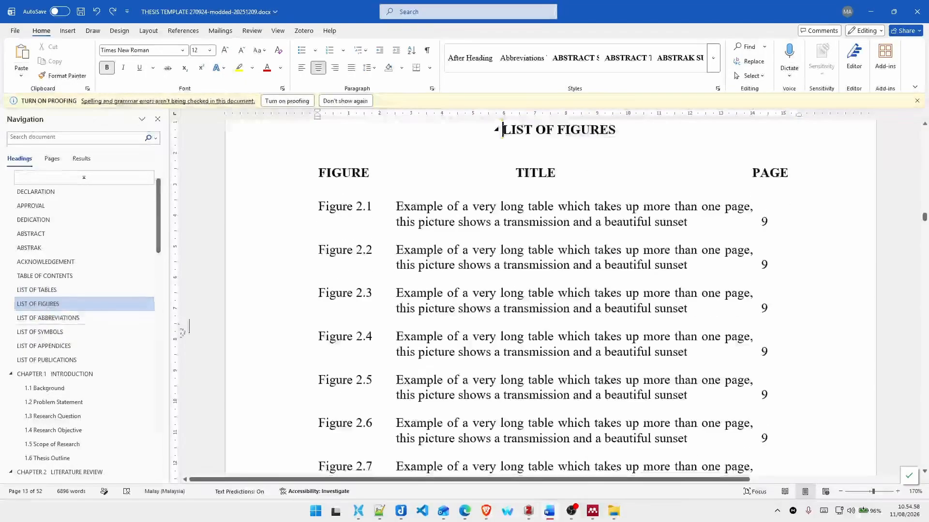
left_click(548, 223)
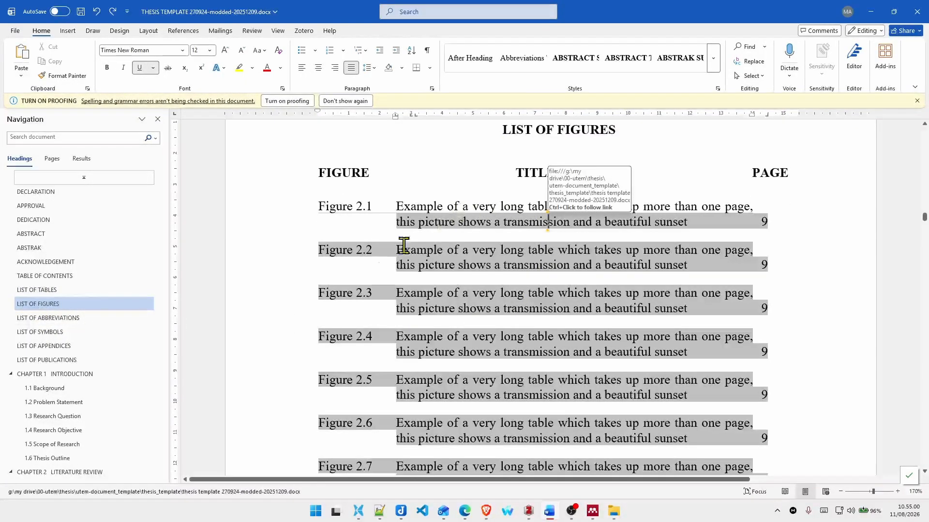
Step: Examine the List of Abbreviations table, checking the UTeM entry's equation options and the empty cell below it
left_click(87, 320)
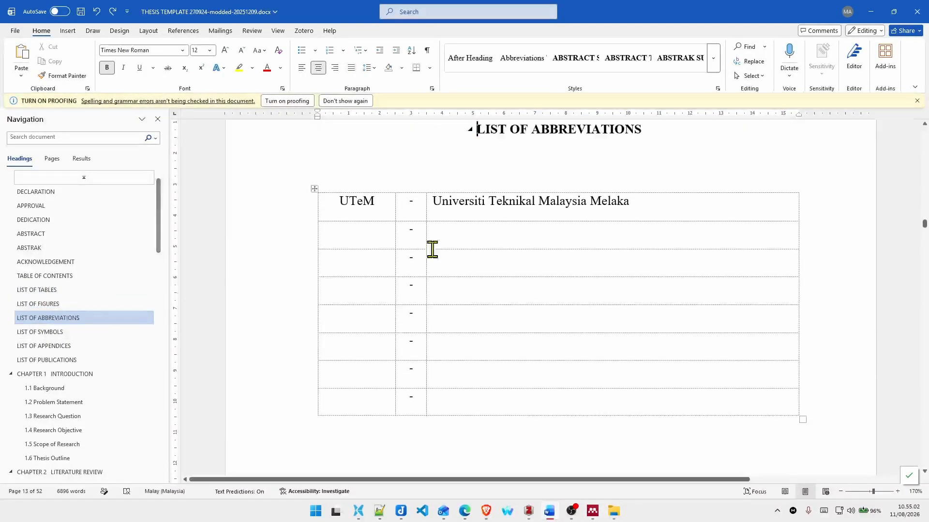
left_click(359, 199)
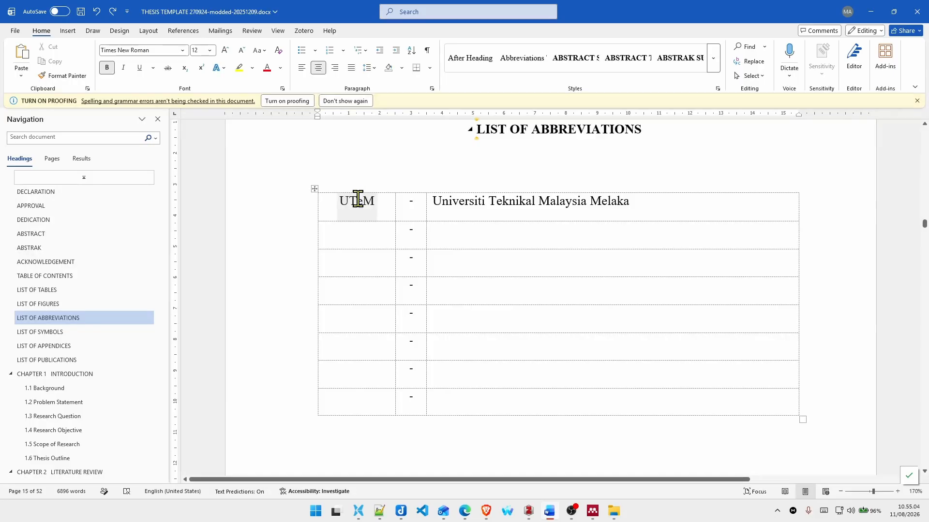
left_click(358, 198)
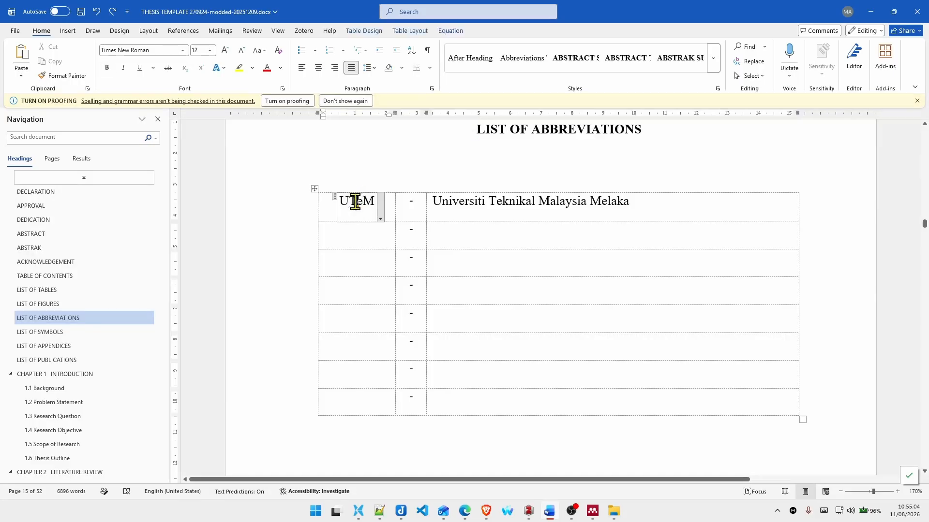
left_click(380, 219)
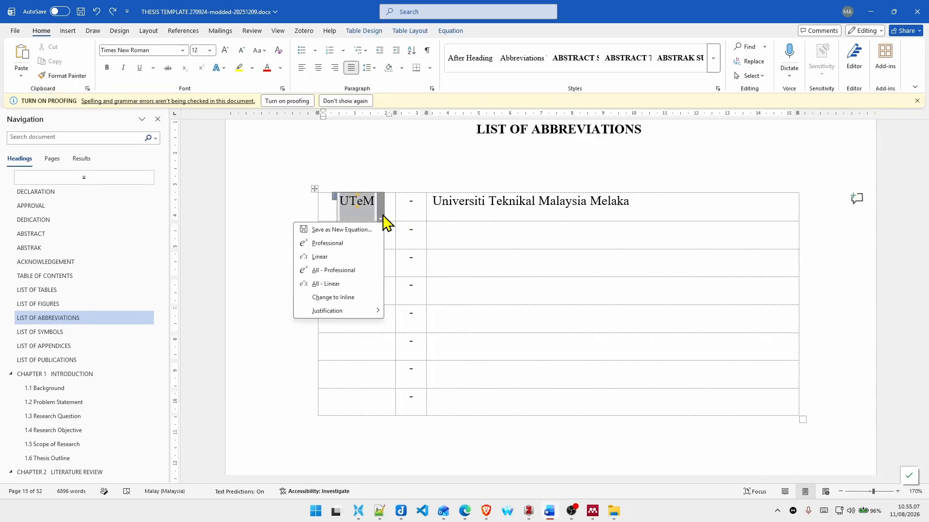
left_click(586, 252)
left_click(379, 245)
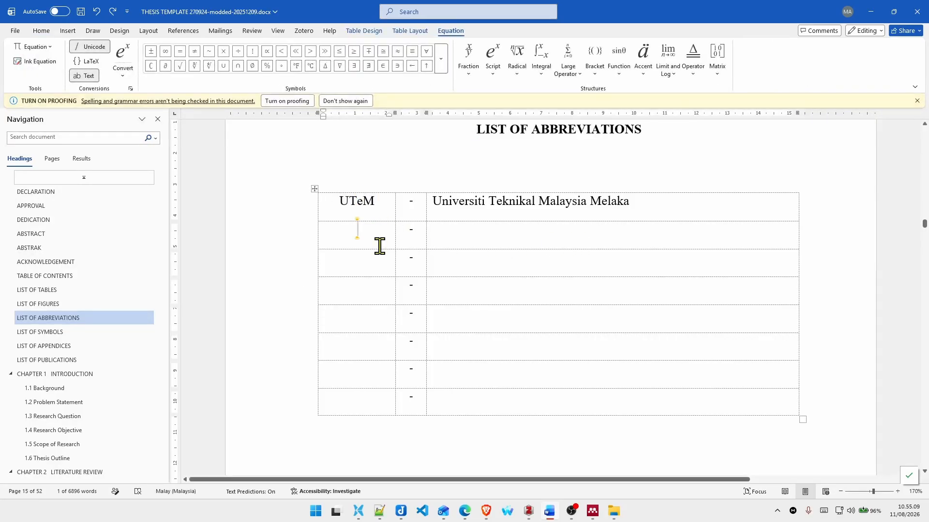
Step: Examine the List of Symbols table, the List of Appendices entries and the List of Publications page
left_click(107, 336)
left_click(519, 204)
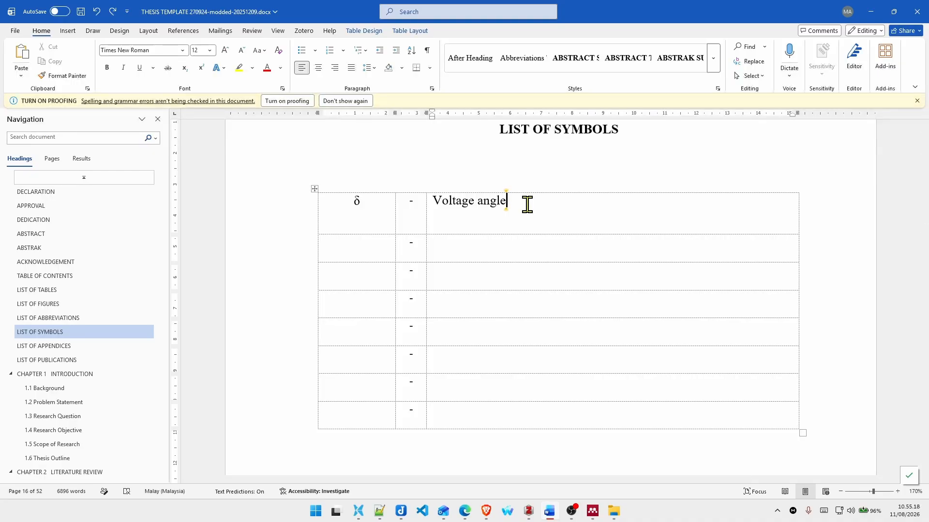
left_click(89, 346)
left_click(469, 249)
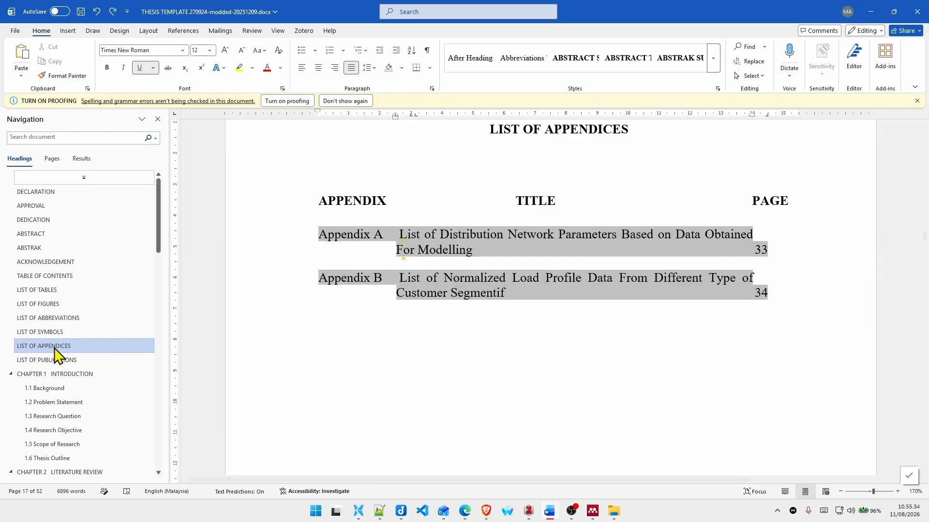
left_click(35, 362)
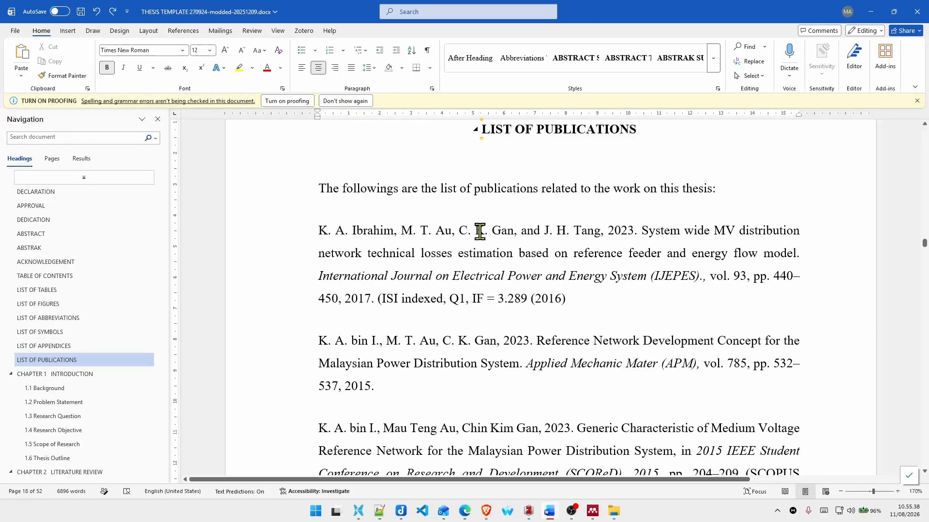
scroll(532, 198, "down", 4)
scroll(557, 208, "up", 2)
Step: Append the status tag [SUBMITTED] to the end of the first entry in the List of Publications
left_click(583, 222)
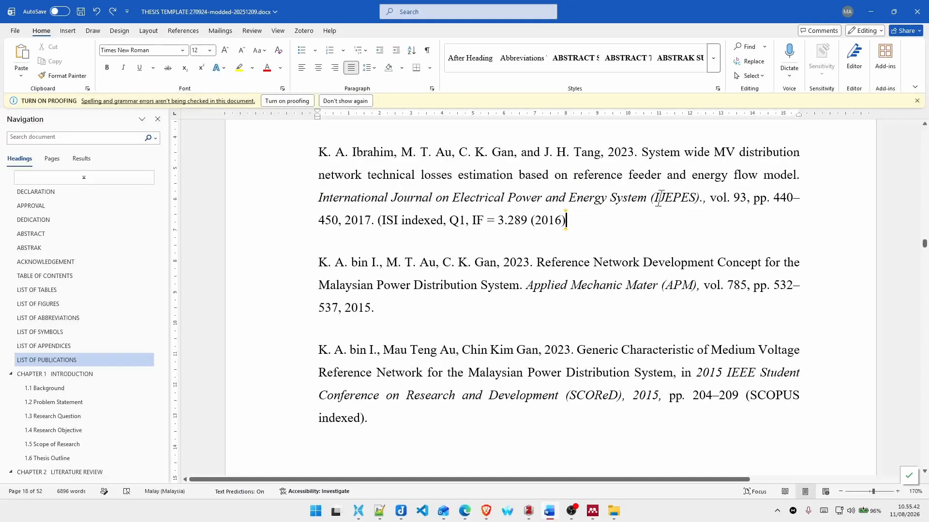
type("[SUB")
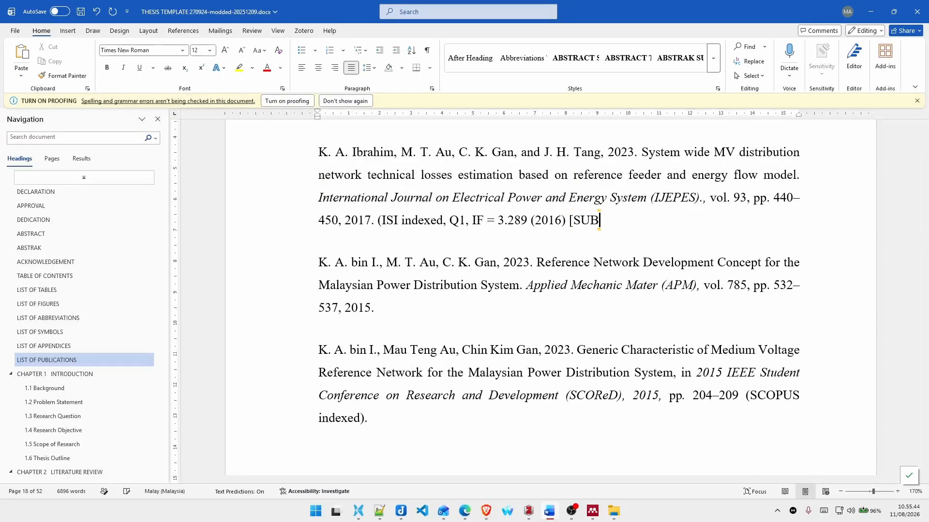
type("MIT")
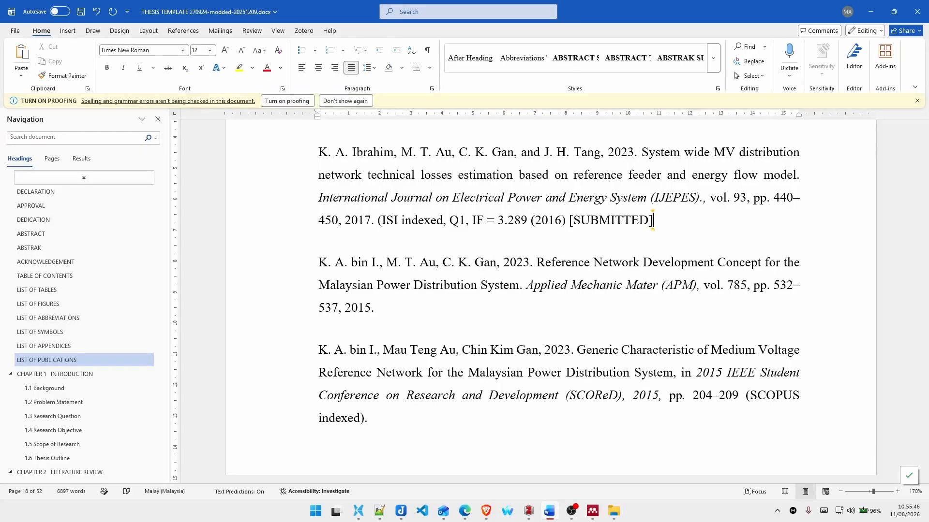
type("TED")
Step: Change the first publication's bracketed status to DRAFT, and switch it back to SUBMITTED
key("ctrl+shift+Left")
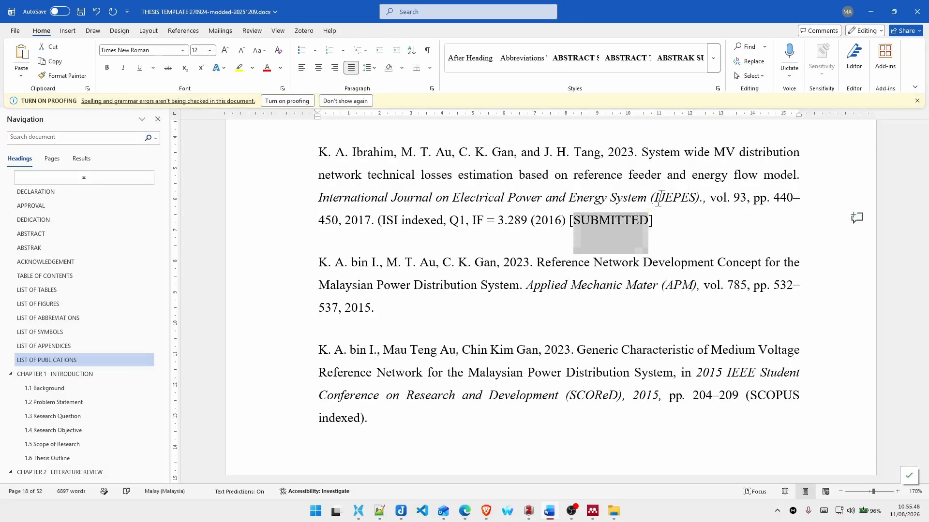
type("DRAFT")
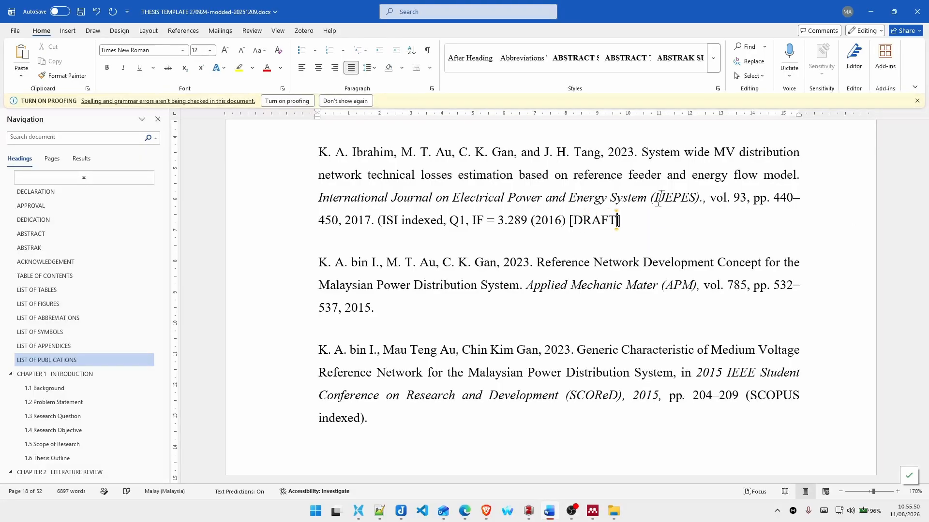
key("ctrl+shift+Left")
type("SUBMIT")
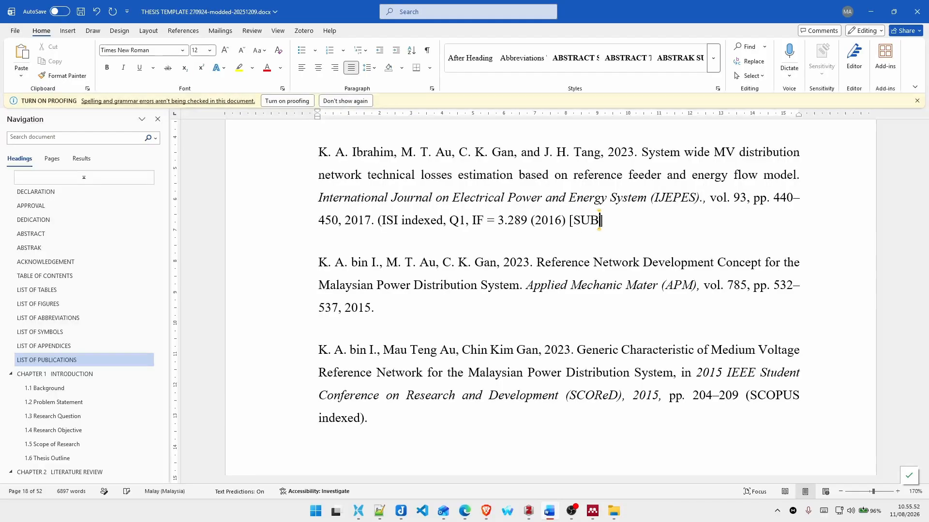
type("ED")
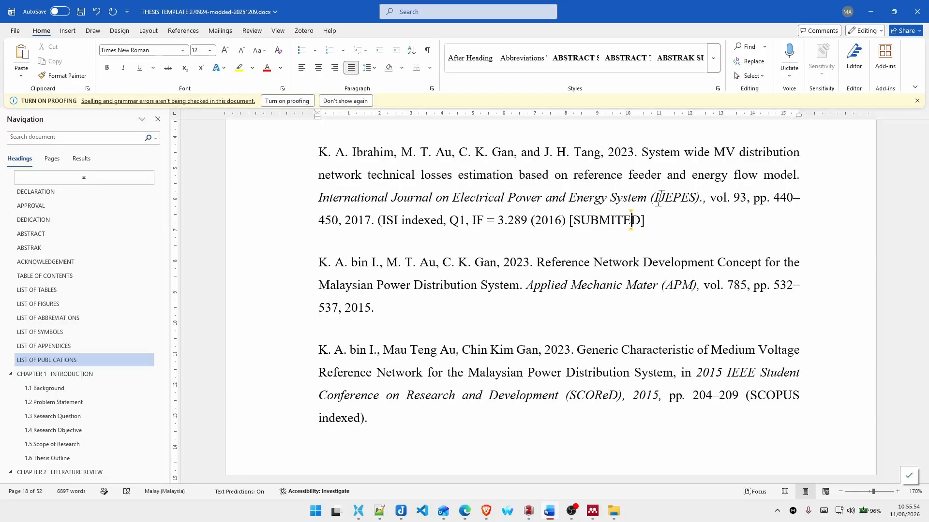
type("T")
Step: Replace the first publication's bracketed status with UNDER REVIEW
key("ctrl+shift+Right")
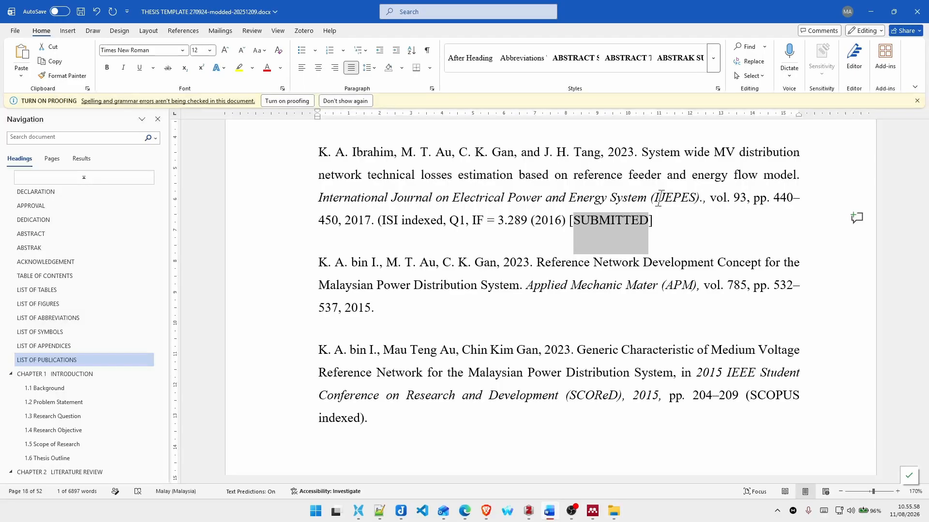
type("UNDER REV")
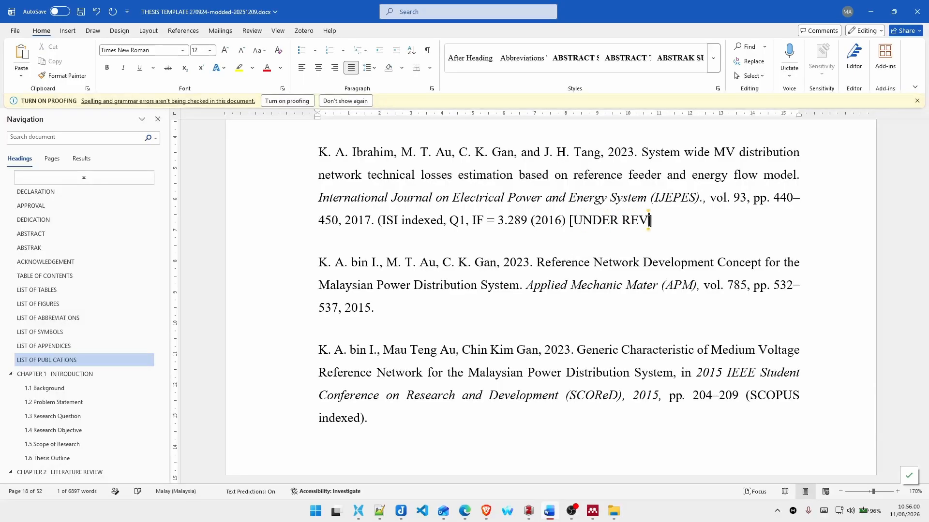
type("IEW")
Step: Replace the first publication's bracketed status with ACCEPTED
key("ctrl+shift+Left")
key("ctrl+shift+Left")
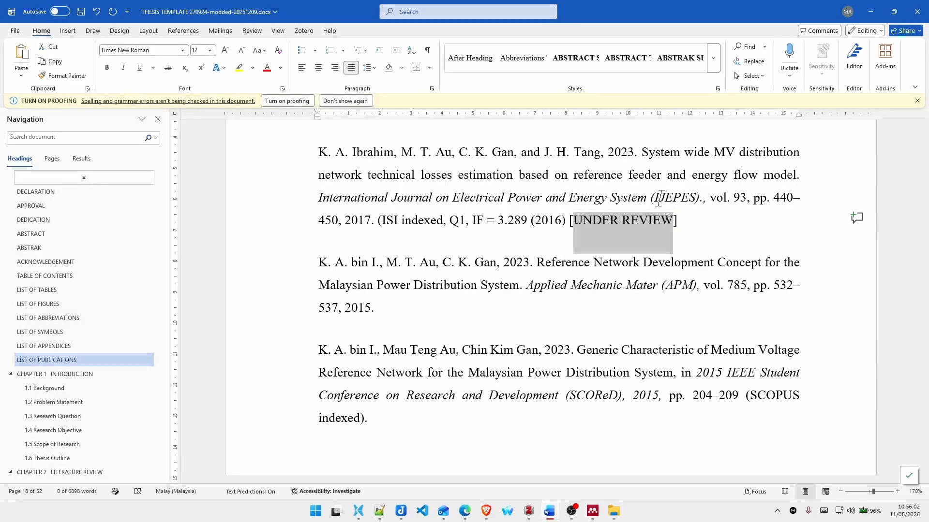
type("ACCEPTED")
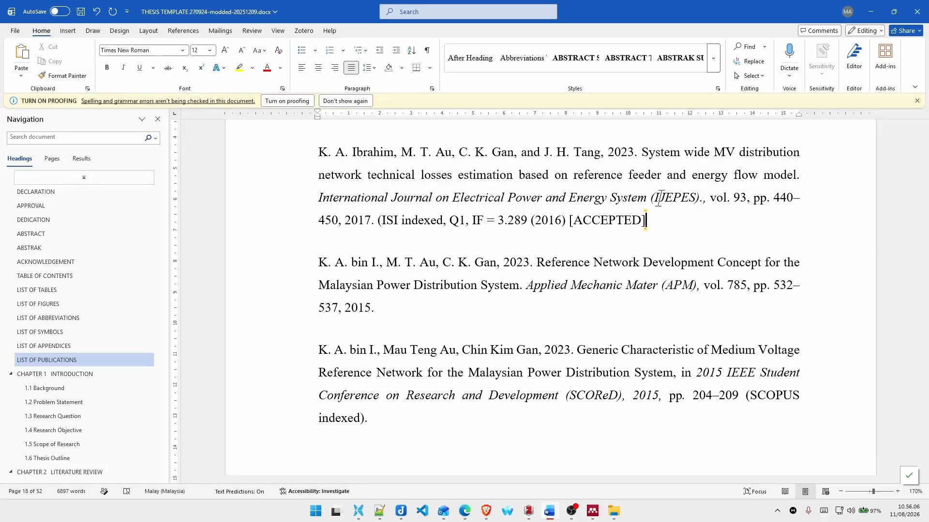
Step: Delete the whole bracketed status tag from the end of the first publication entry
key("ctrl+shift+Left")
key("ctrl+shift+Left")
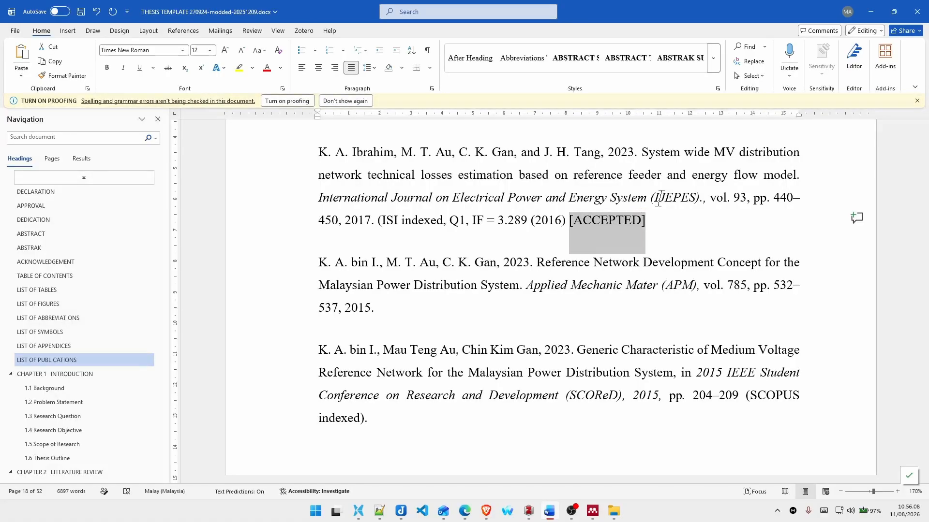
key("BackSpace")
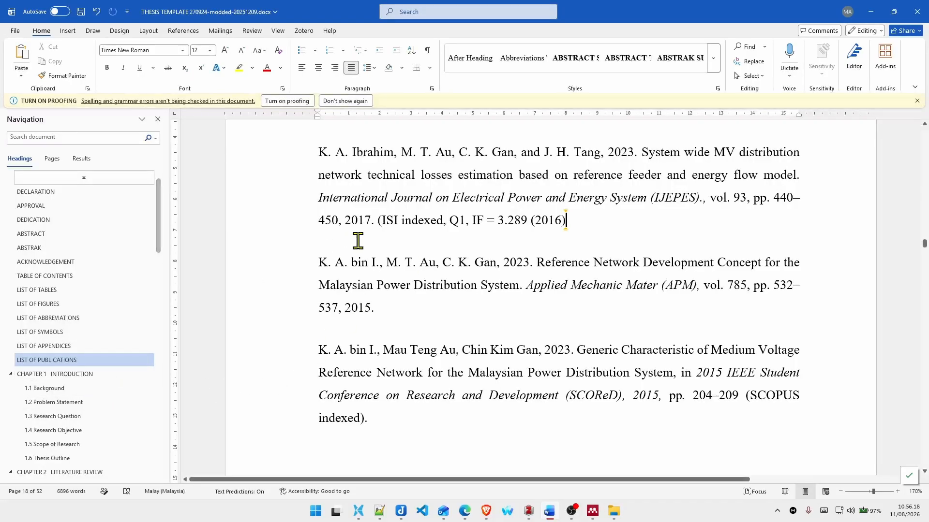
Step: Examine the Background, Problem Statement, Research Question and Research Objective sections of Chapter 1
left_click(73, 376)
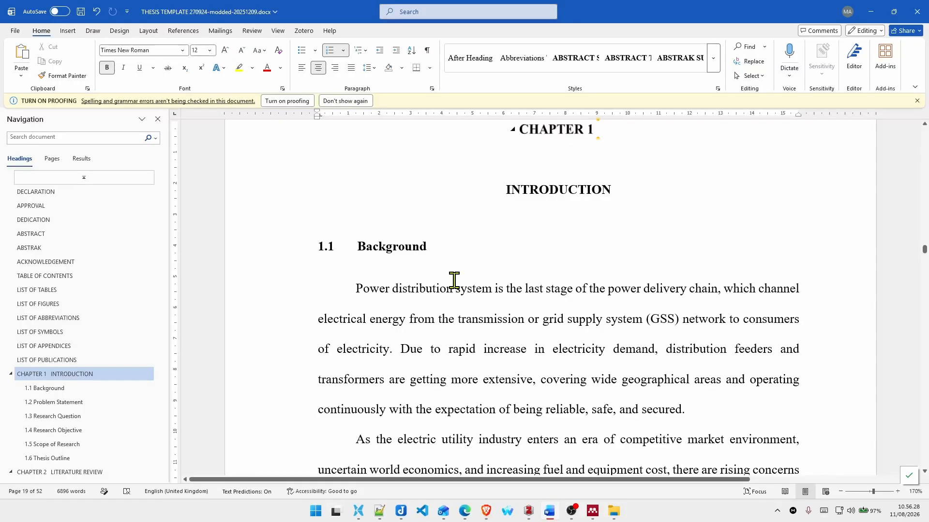
scroll(453, 280, "down", 3)
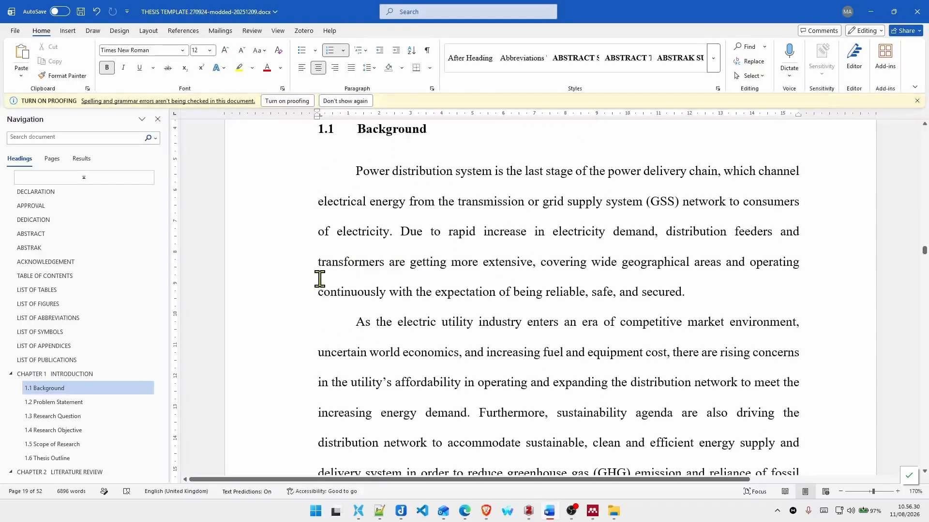
left_click(54, 403)
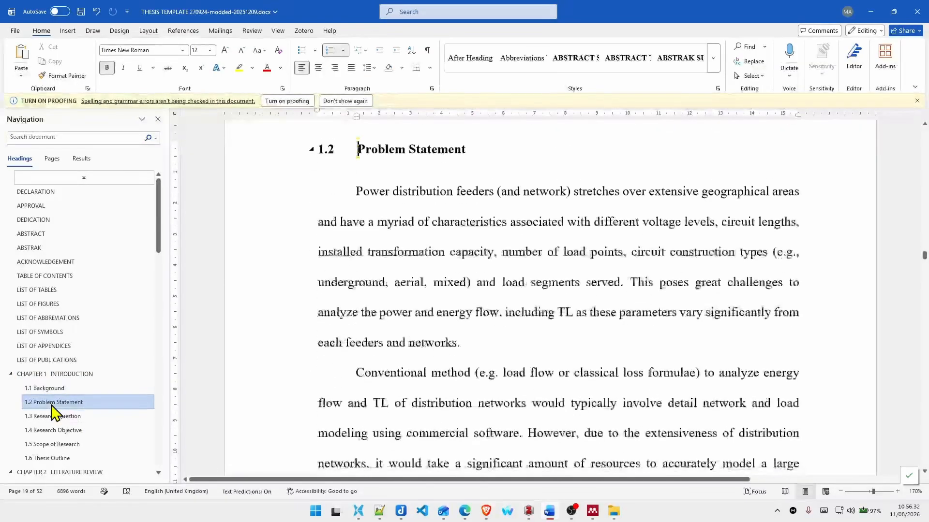
left_click(94, 417)
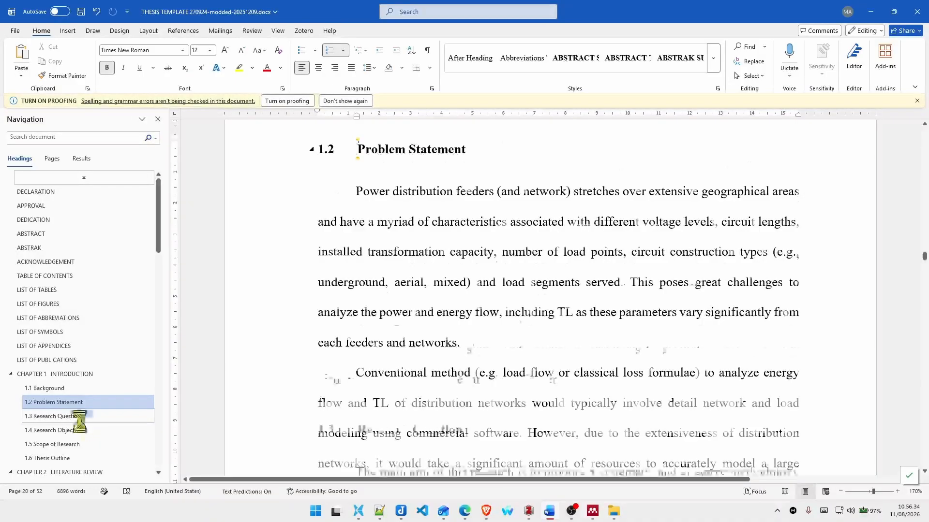
left_click(78, 432)
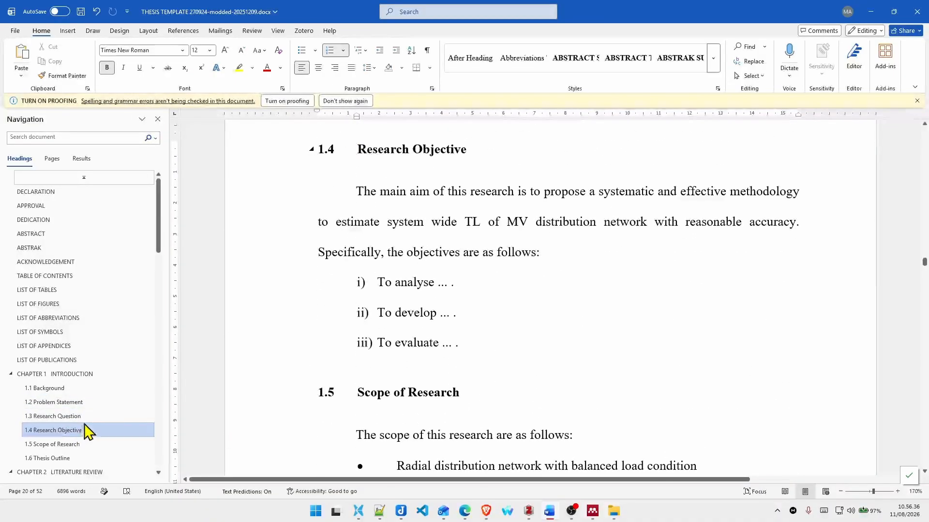
left_click(88, 419)
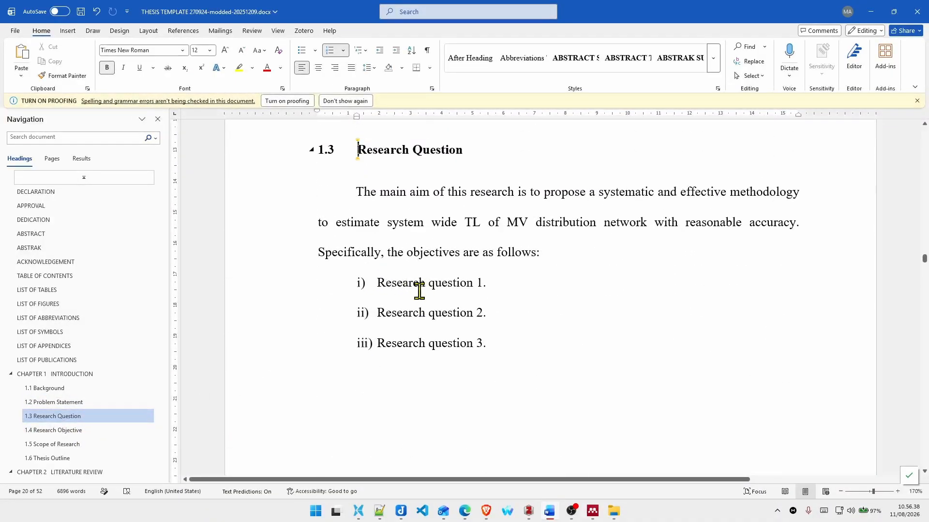
left_click(63, 432)
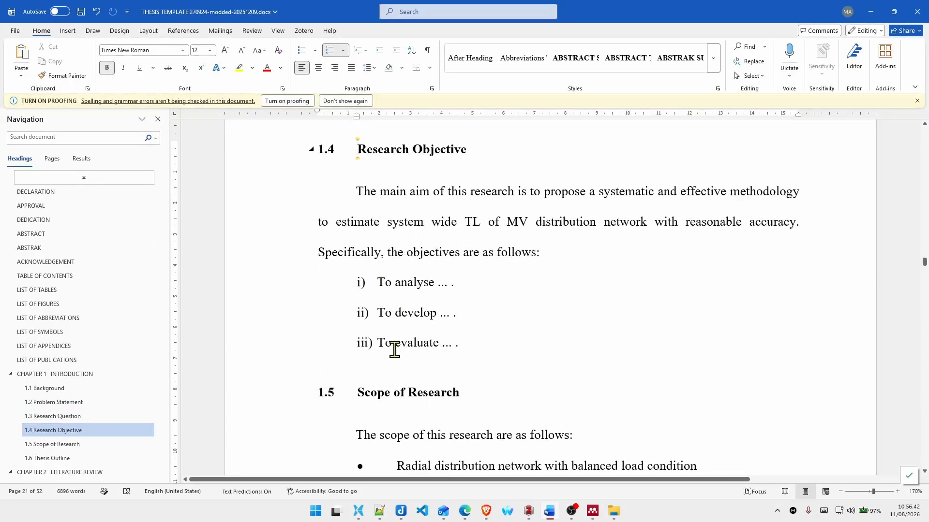
Step: Compare the Research Question section with the Research Objective section in Chapter 1
scroll(395, 351, "up", 3)
scroll(394, 351, "down", 4)
scroll(394, 408, "up", 1)
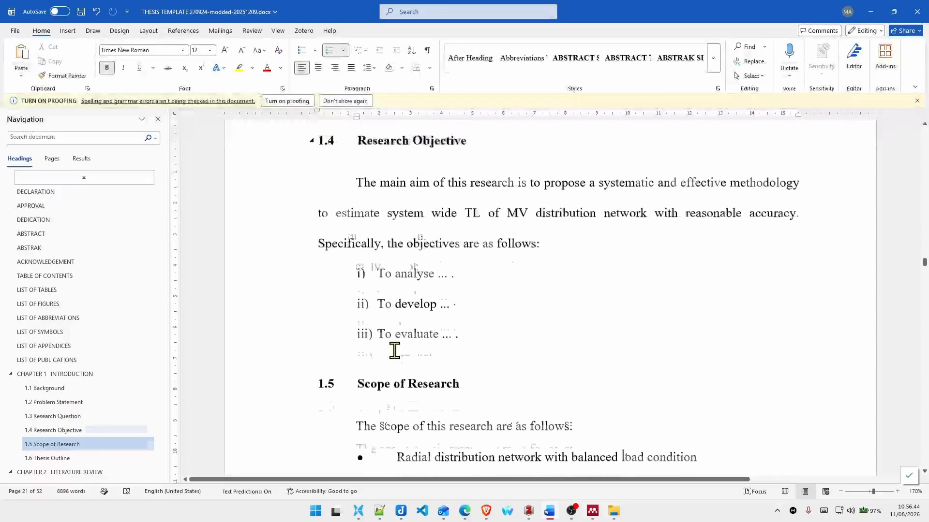
left_click(77, 417)
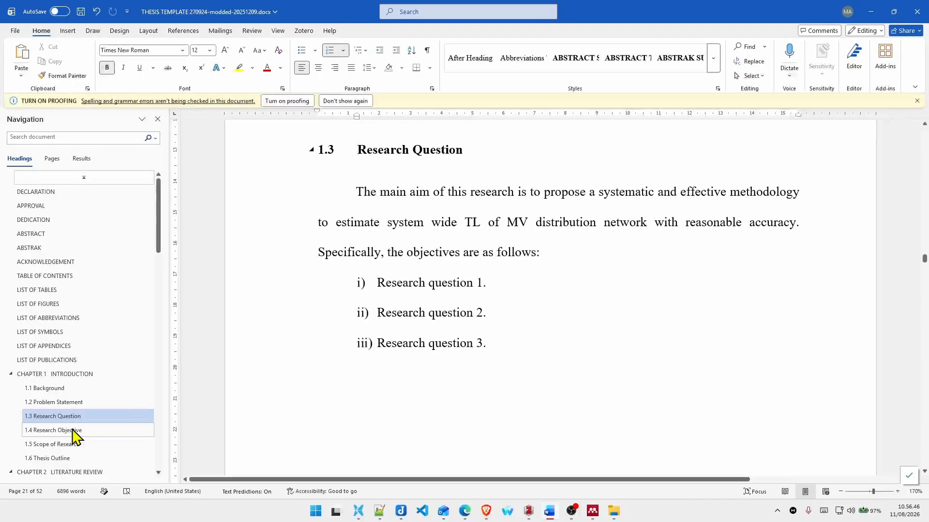
left_click(73, 430)
Step: Try rewording the first research objective to begin with "Analyse" instead of "To analyse", and undo the change
left_click(391, 283)
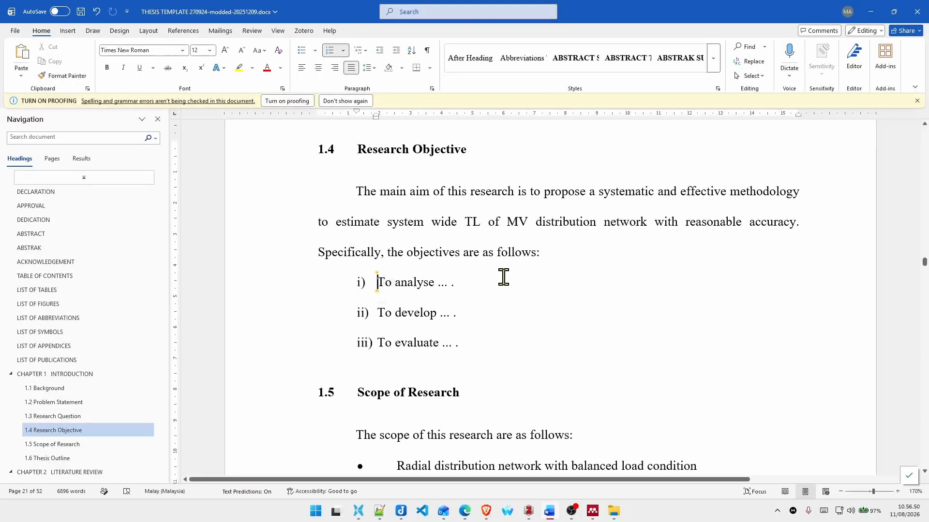
key("ctrl+shift+Right")
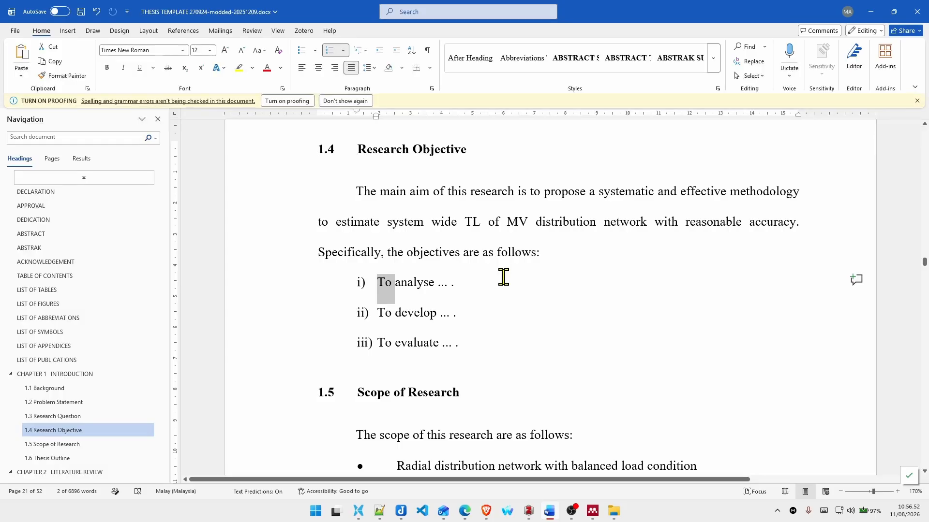
key("Right")
key("ctrl+shift+Right")
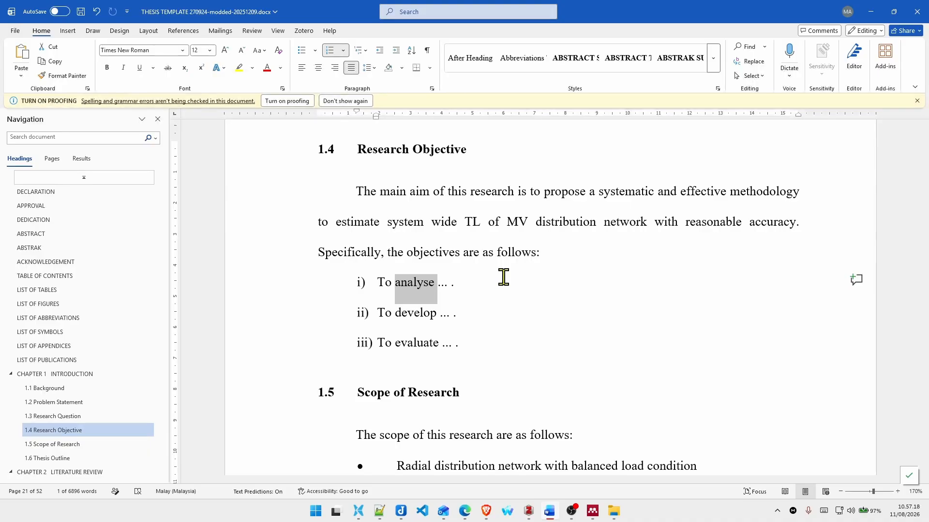
key("Left")
key("shift+Right")
key("shift+Right")
key("shift+Right")
key("shift+Right")
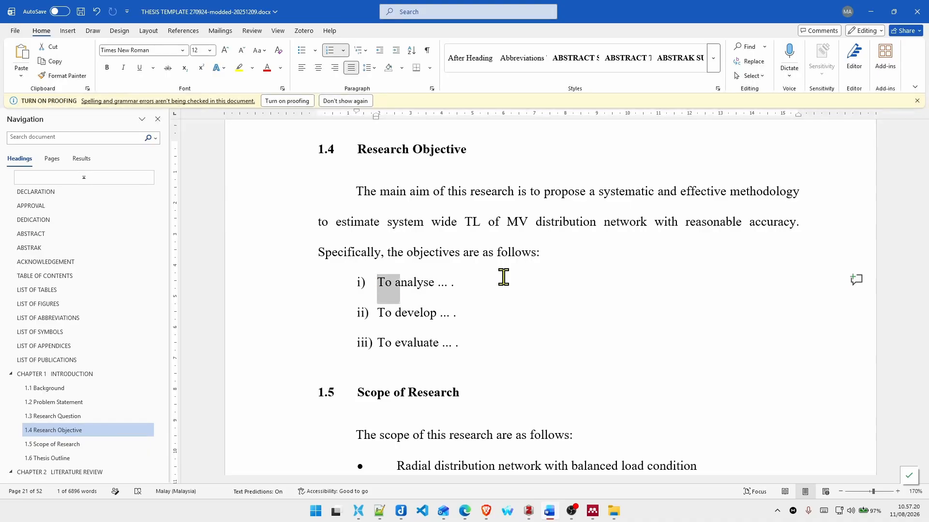
type("A")
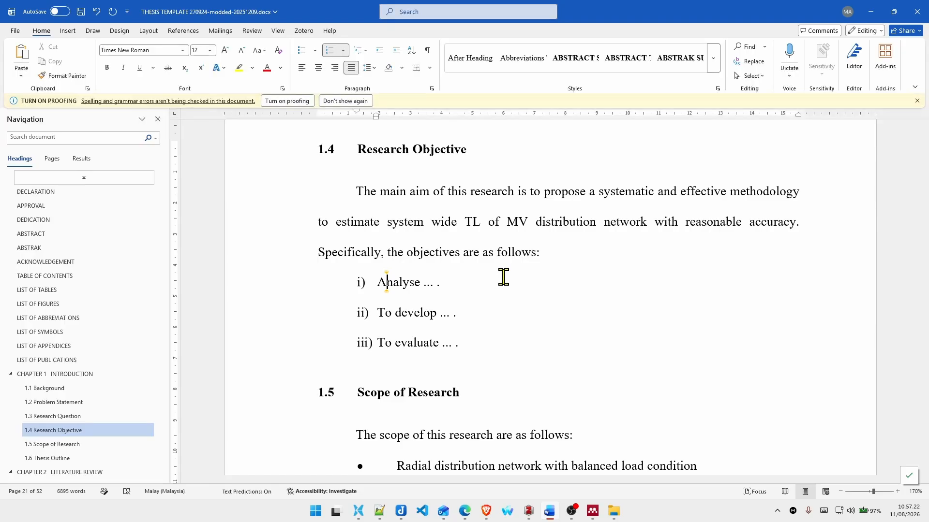
key("ctrl+z")
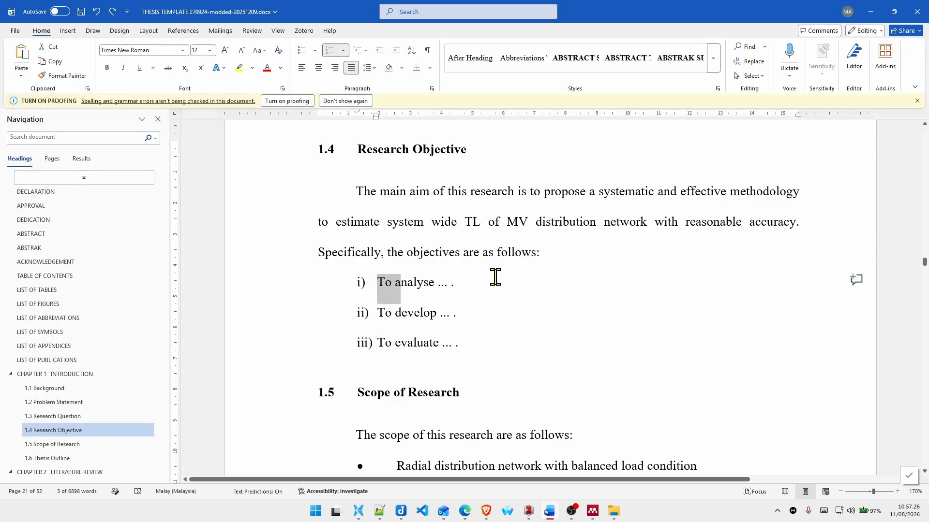
Step: Review the Scope of Research section and the chapter summaries in the Thesis Outline section
left_click(54, 445)
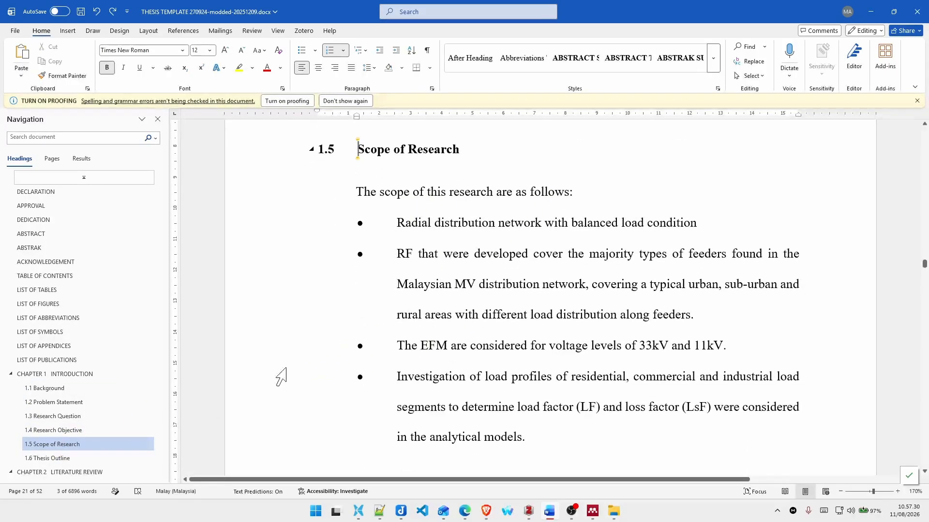
left_click(68, 459)
scroll(416, 277, "down", 8)
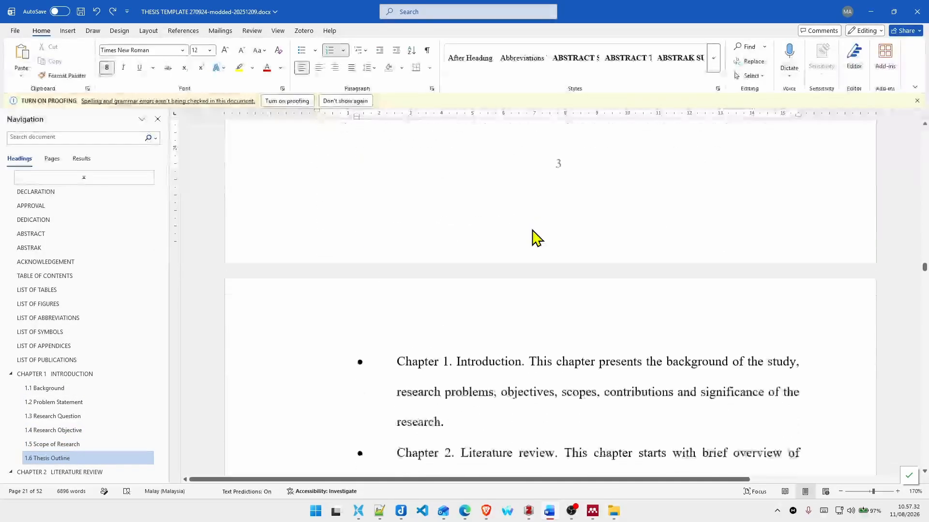
scroll(512, 213, "up", 4)
scroll(577, 246, "down", 3)
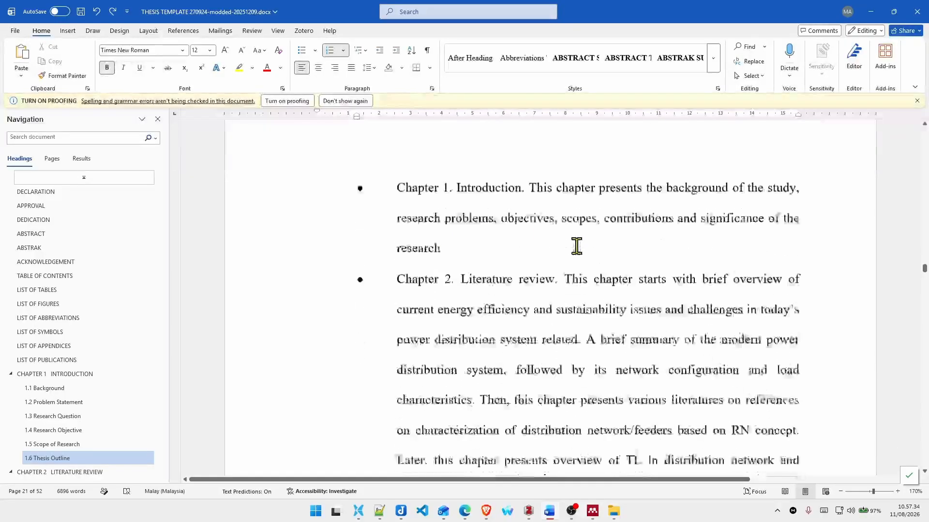
scroll(678, 376, "down", 2)
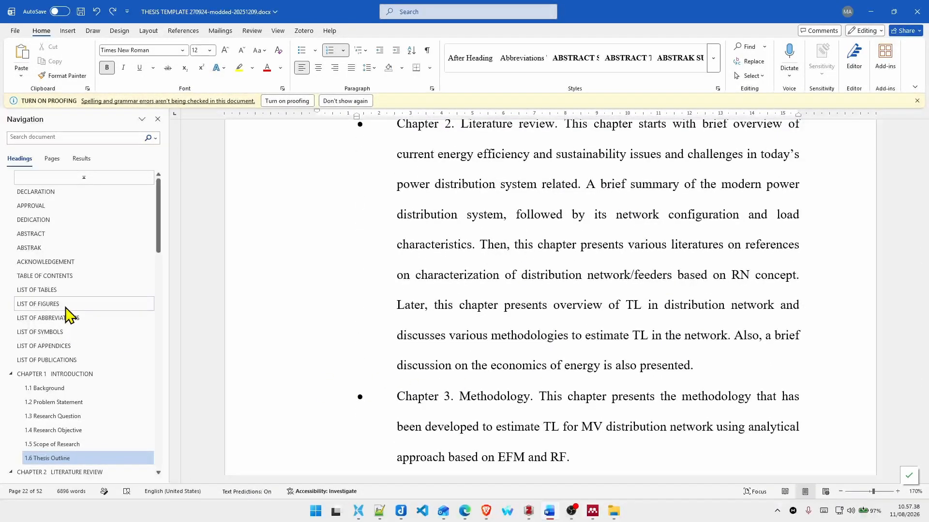
Step: Go to section 2.6, A Sample of Small Table, and examine its introduction line and the Table 2.1 caption
scroll(55, 402, "down", 5)
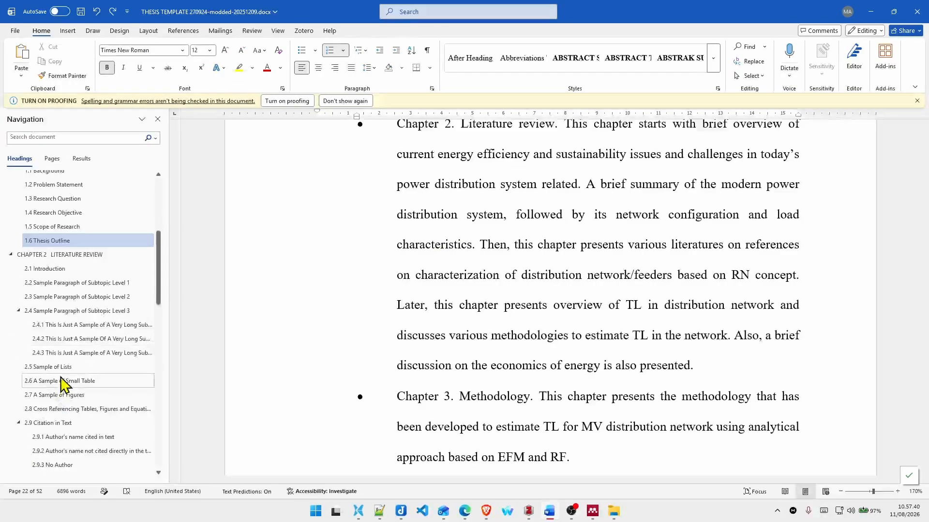
left_click(92, 382)
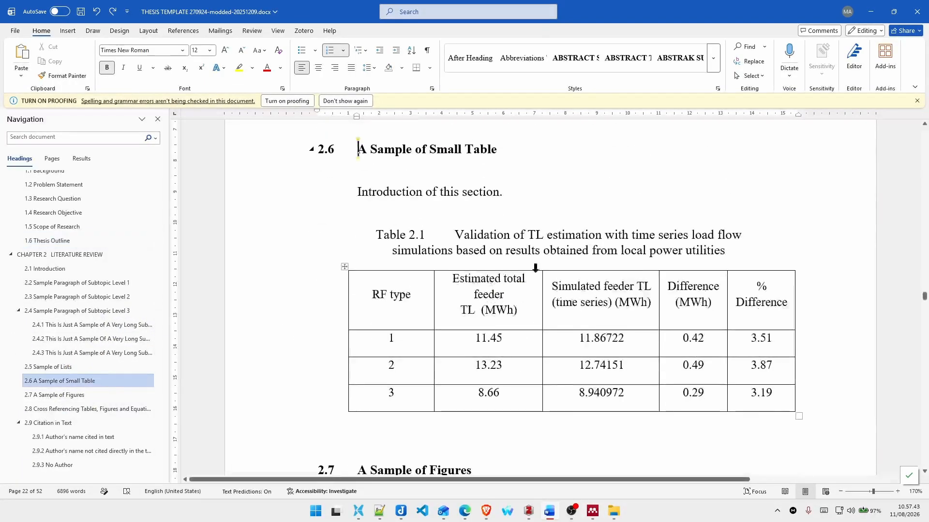
left_click(376, 234)
left_click(486, 204)
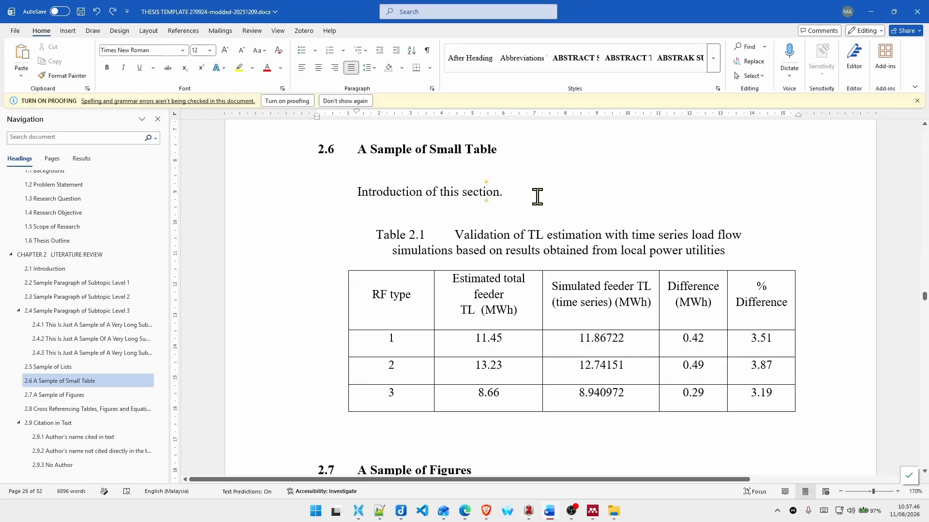
scroll(537, 196, "down", 3)
scroll(427, 377, "up", 3)
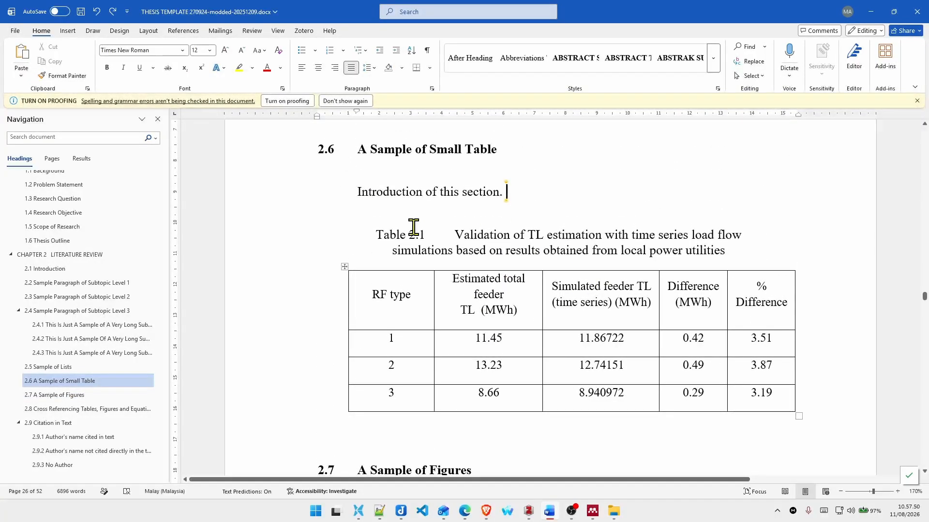
Step: Start a new caption on the empty line below the table in section 2.6, using the Table label
left_click(431, 438)
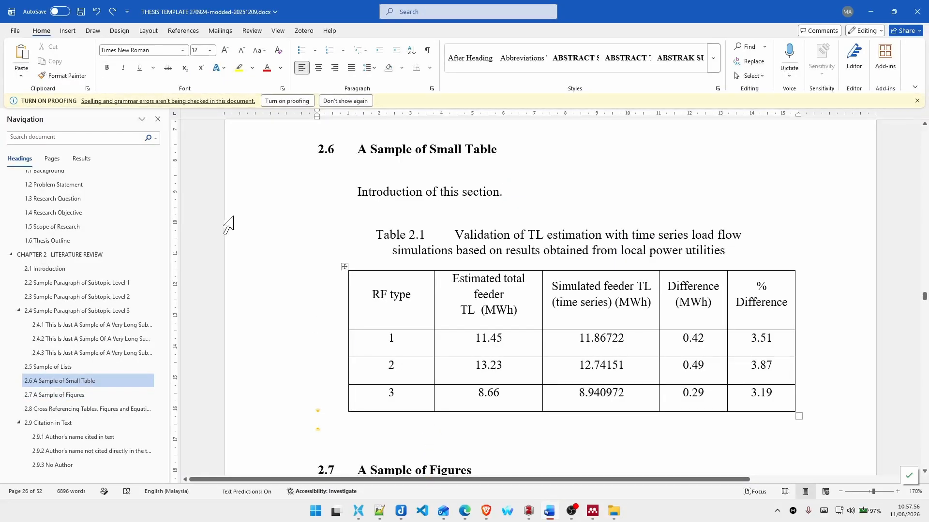
left_click(184, 31)
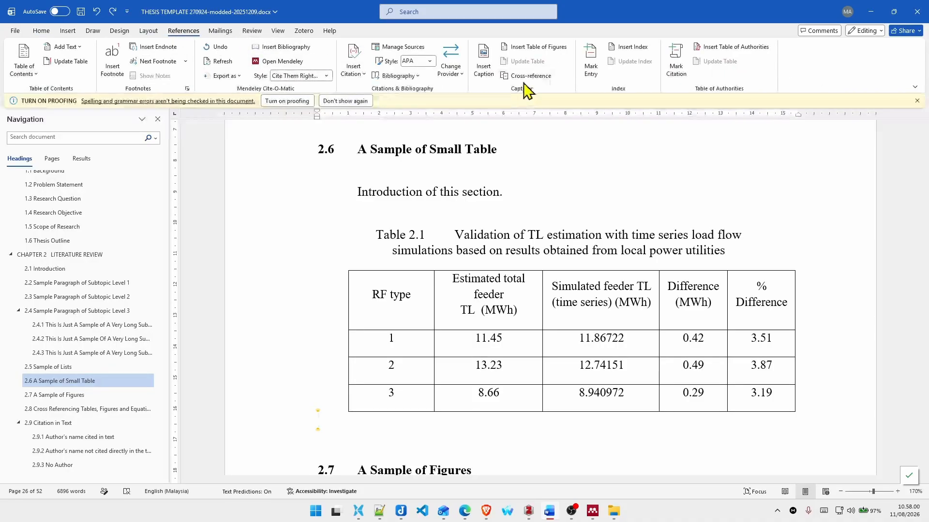
left_click(484, 63)
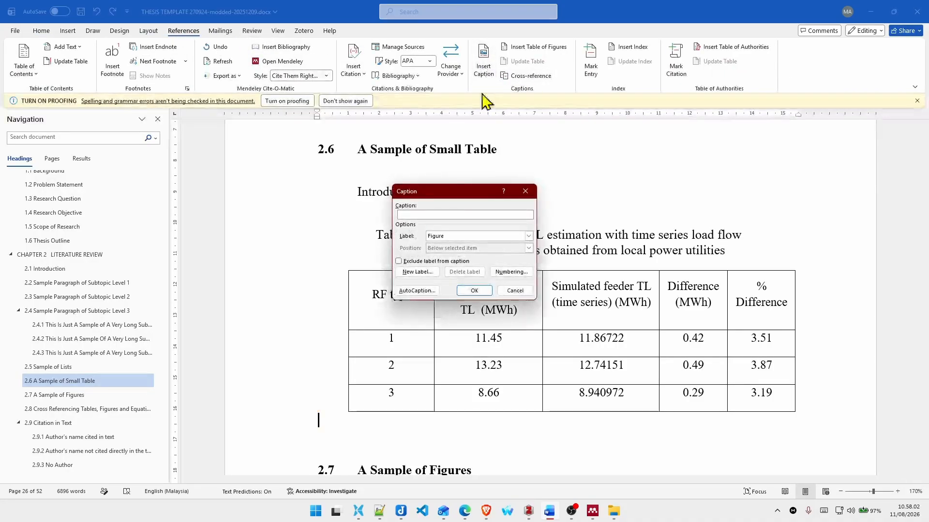
left_click(478, 236)
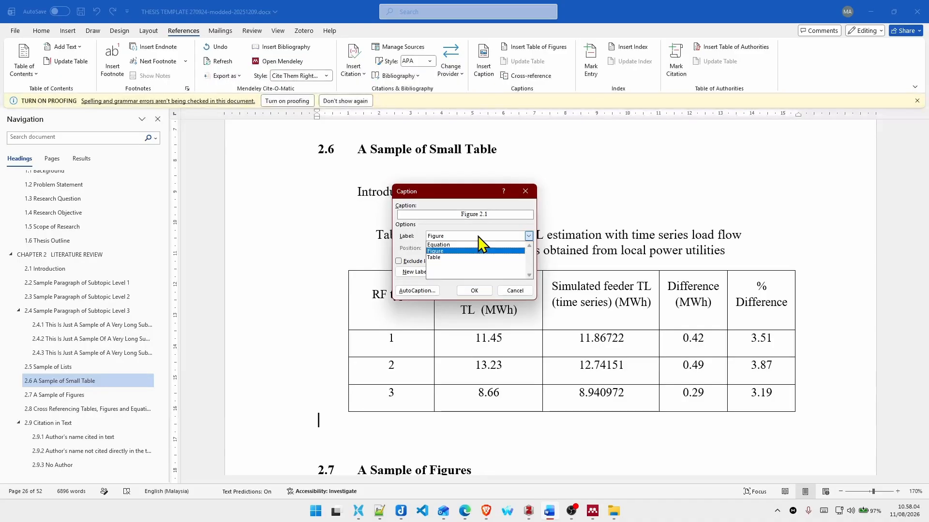
left_click(445, 258)
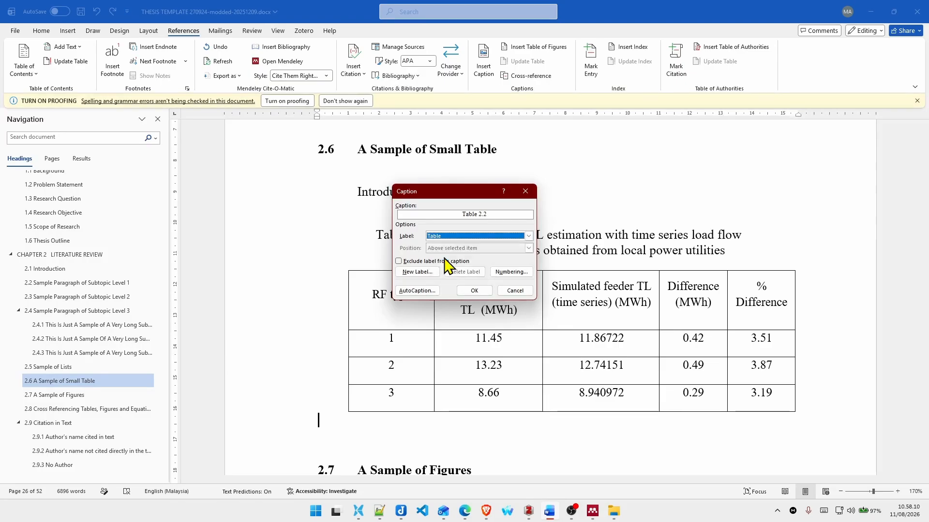
Step: Set the caption numbering to include the Heading 1 chapter number with a full stop separator, and insert the caption
left_click(506, 274)
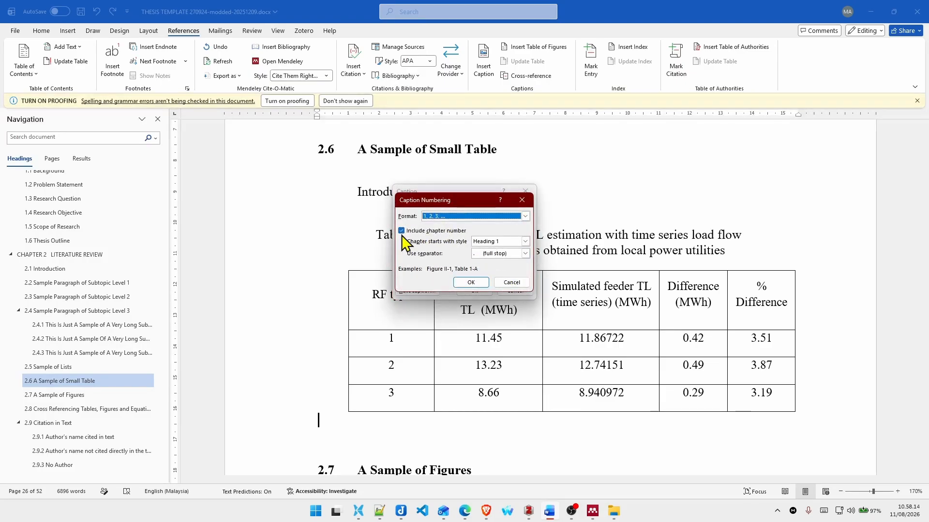
left_click(423, 232)
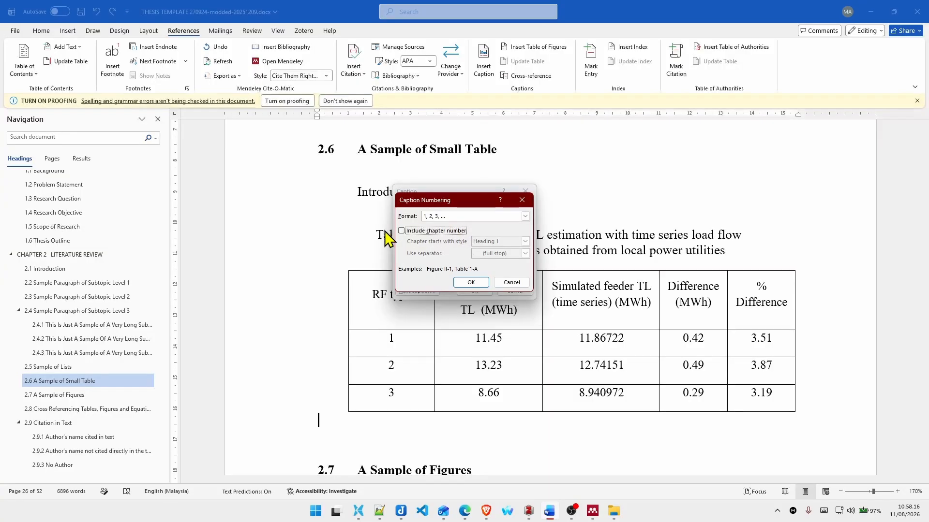
left_click(401, 232)
left_click(525, 242)
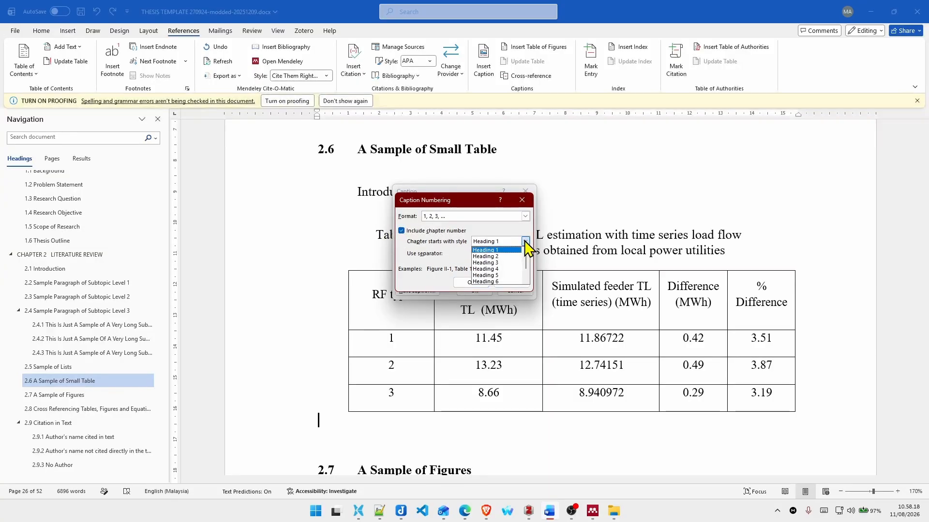
left_click(525, 242)
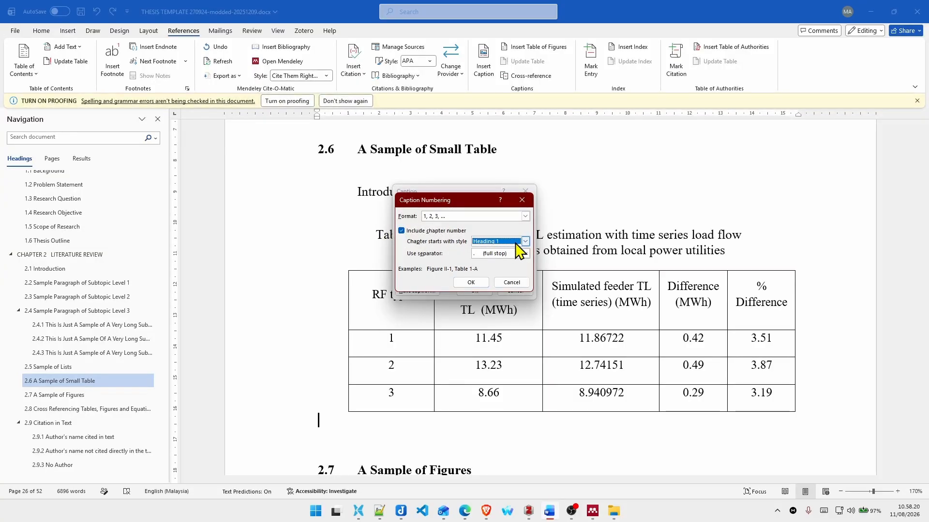
left_click(525, 254)
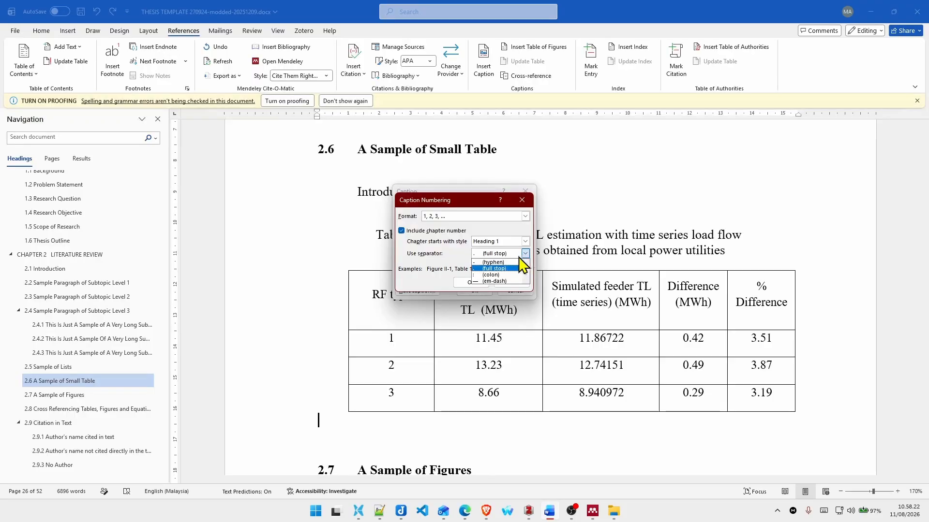
left_click(500, 270)
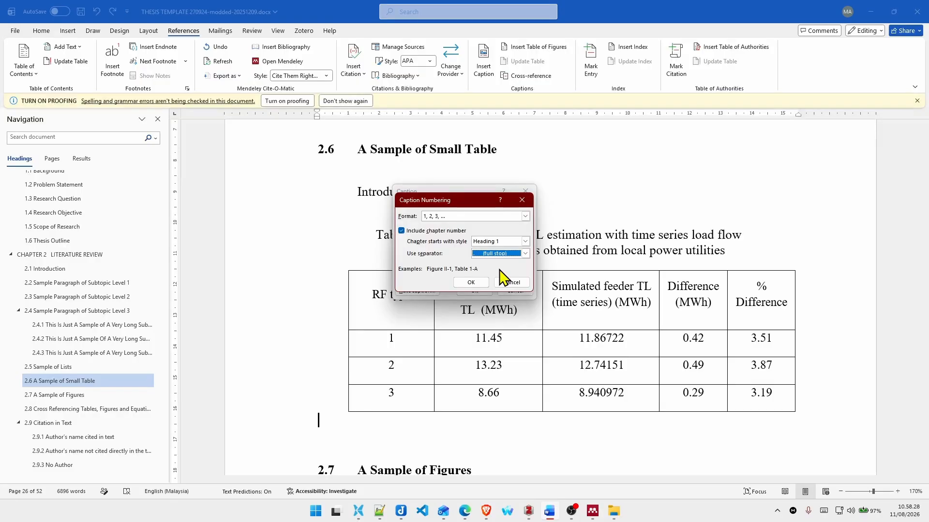
left_click(461, 284)
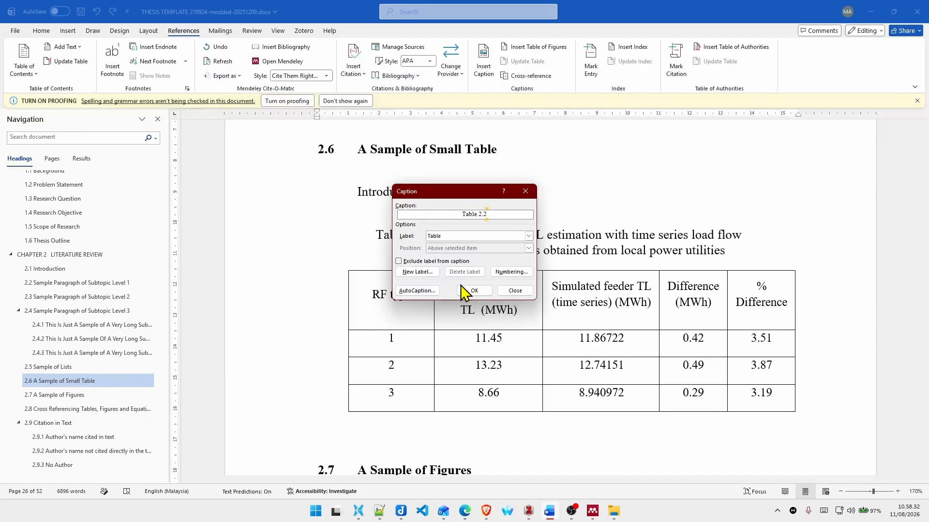
left_click(466, 290)
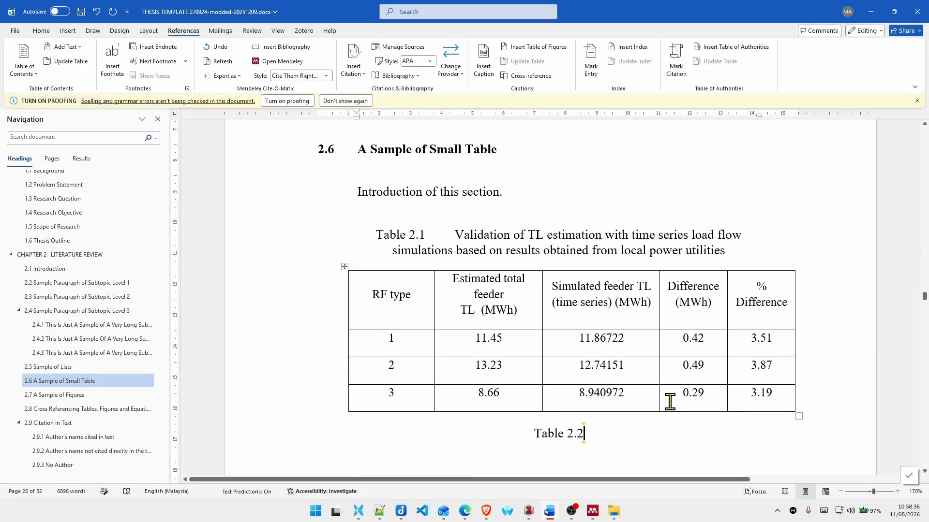
Step: Add the tab-separated title "Judul Tabel 2.2" to the new caption and start a new line beneath it
key("Tab")
type("sdsdsd")
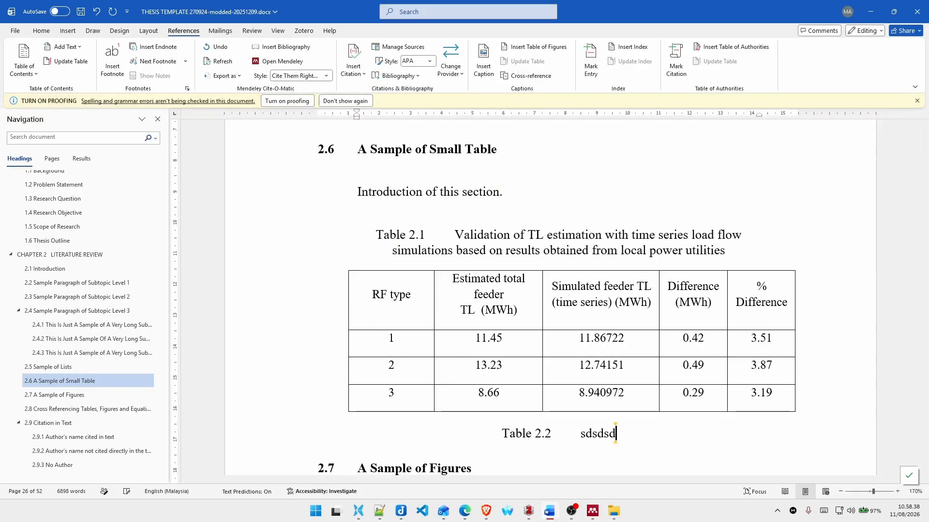
key("BackSpace")
key("BackSpace")
key("BackSpace")
key("BackSpace")
key("BackSpace")
key("BackSpace")
type("Ju")
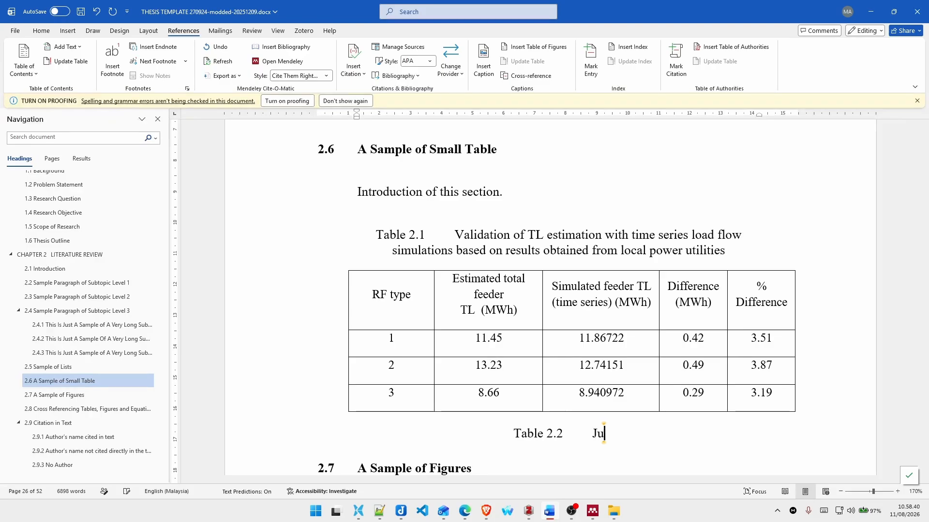
type("dul Tabel 2.")
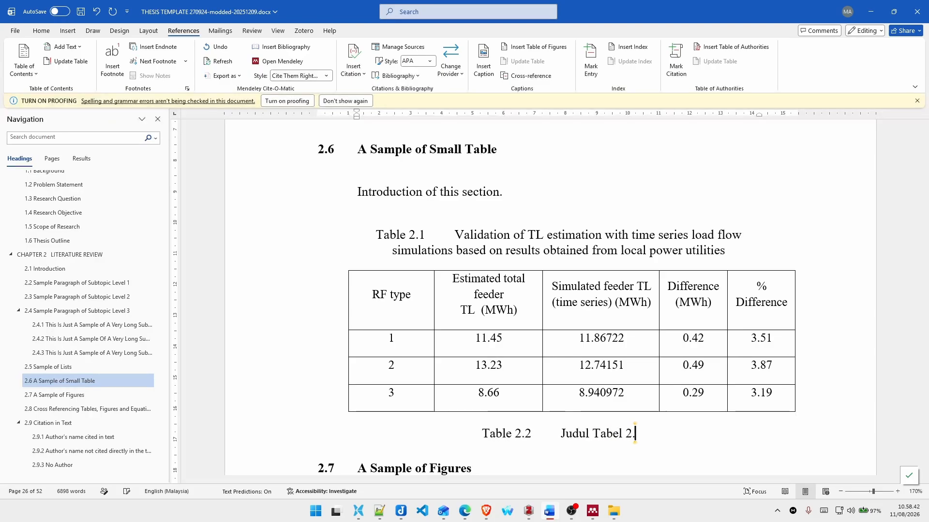
type("2")
key("Return")
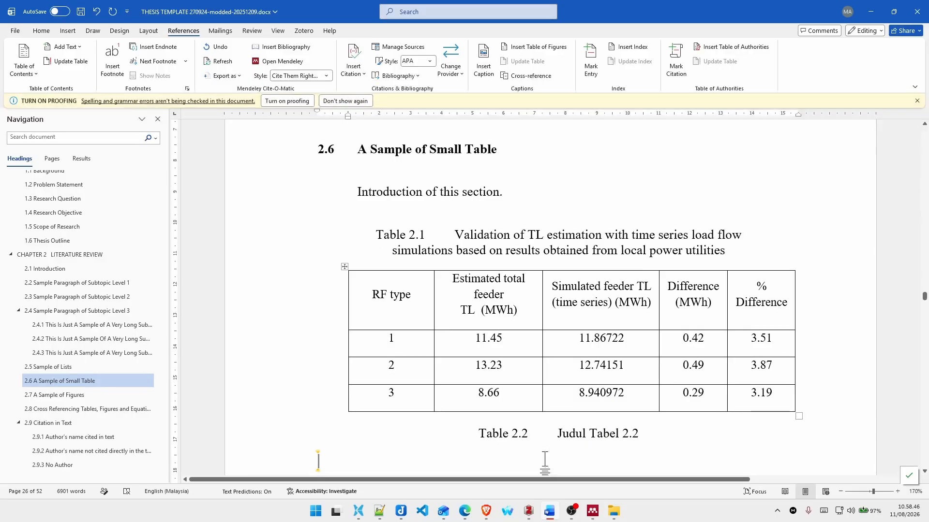
Step: Copy the first line of the Table 2.1 caption onto the empty line below the Table 2.2 caption
left_click_drag(381, 235, 728, 235)
key("ctrl+c")
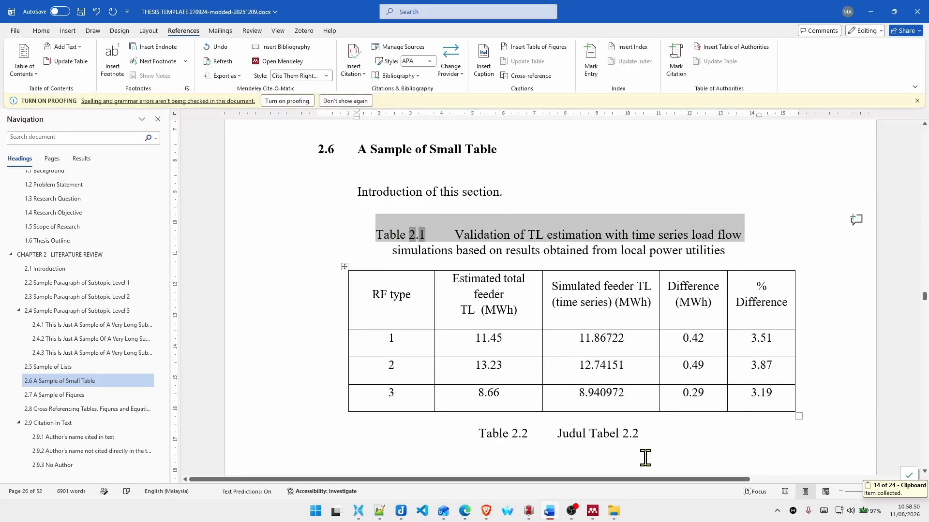
left_click(639, 457)
key("ctrl+v")
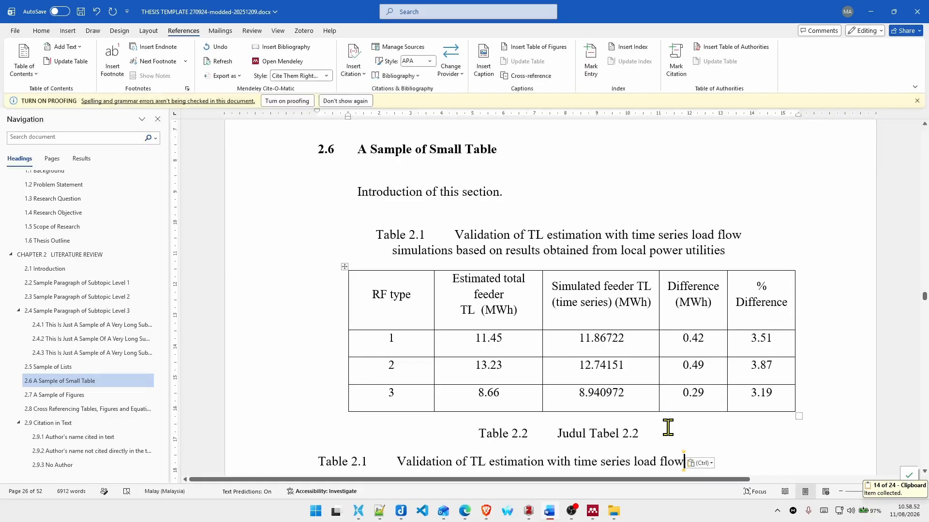
Step: Add an empty line below the Table 2.2 caption and insert a table of four columns and two rows there
left_click(669, 427)
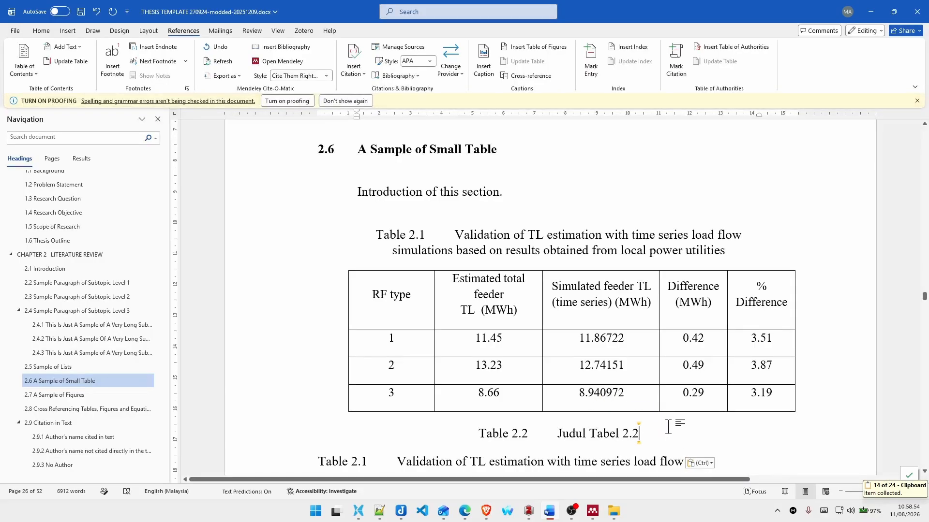
key("ctrl+z")
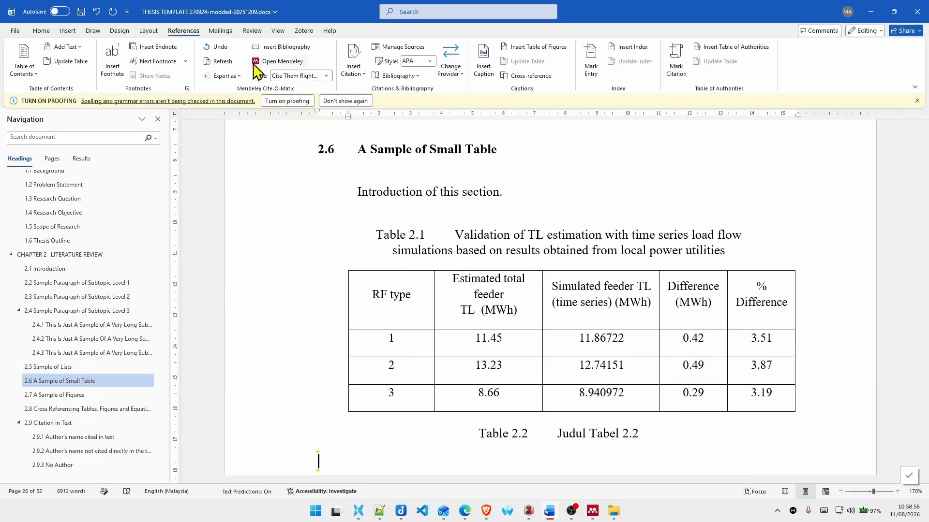
left_click(67, 30)
left_click(104, 70)
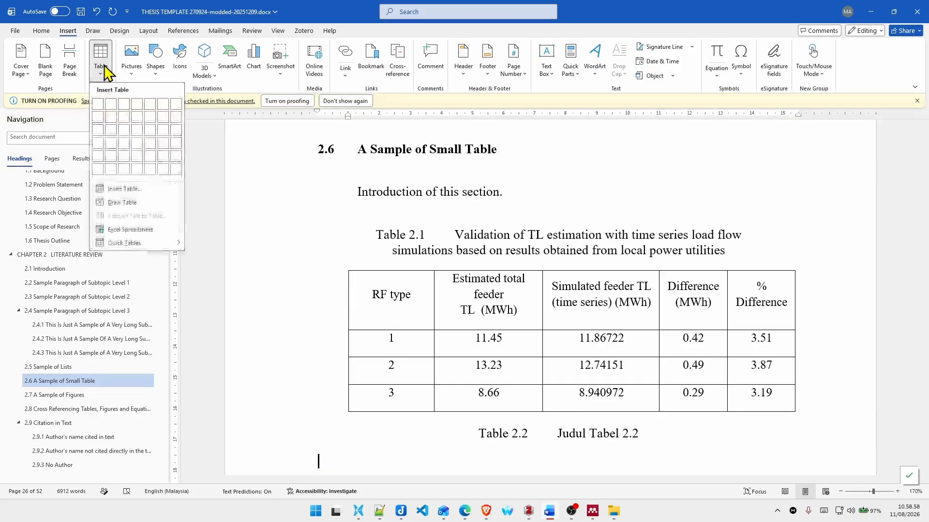
left_click(136, 119)
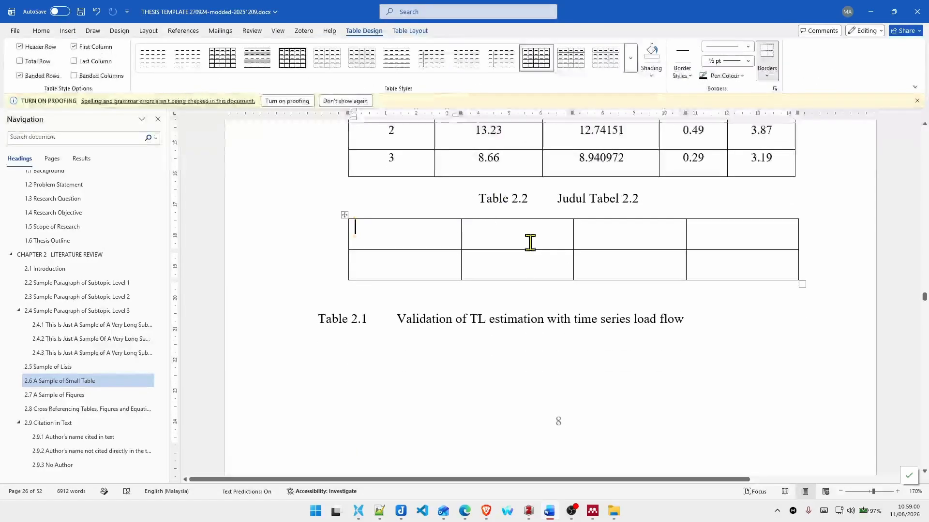
Step: Replace the title in the copied caption below the new table with "Judul Tabel 2.3"
left_click(716, 321)
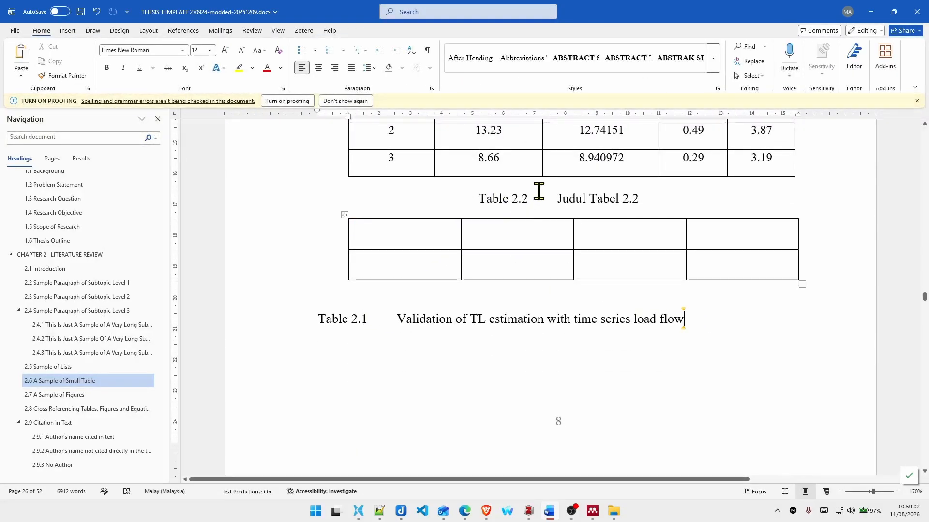
scroll(540, 189, "up", 4)
scroll(541, 194, "down", 3)
scroll(540, 194, "up", 3)
scroll(539, 195, "down", 3)
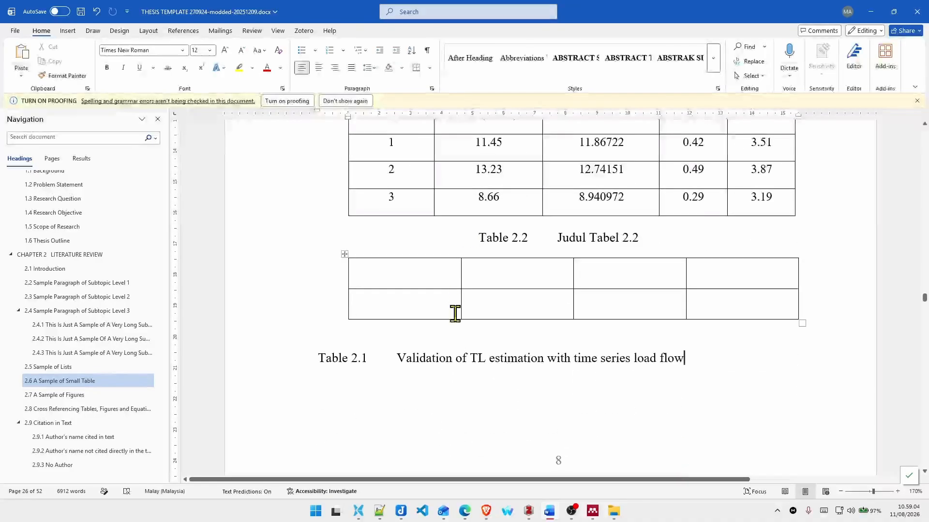
left_click(425, 357)
left_click_drag(436, 357, 670, 358)
type("Judul Tabel 2.3")
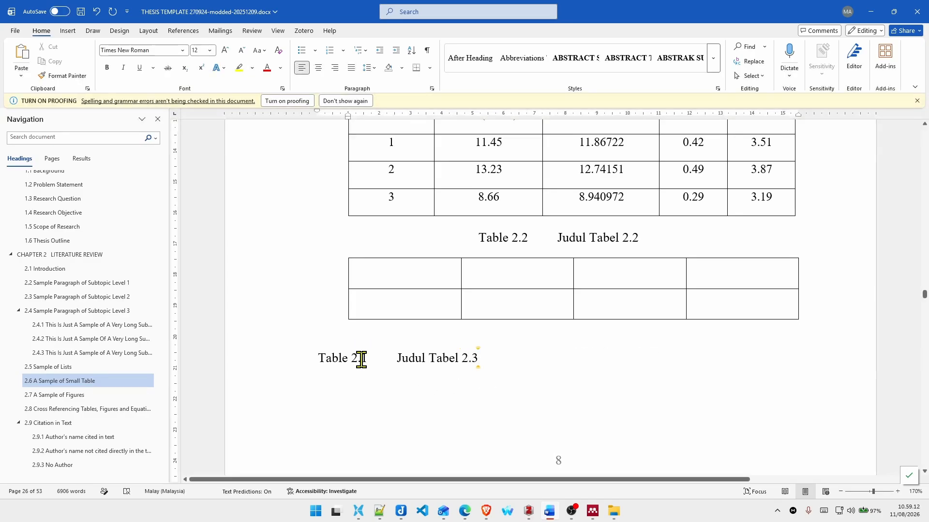
Step: Update the numbering fields from the Table 2.2 caption through the copied "Judul Tabel 2.3" caption
left_click(497, 344)
left_click_drag(485, 363, 511, 233)
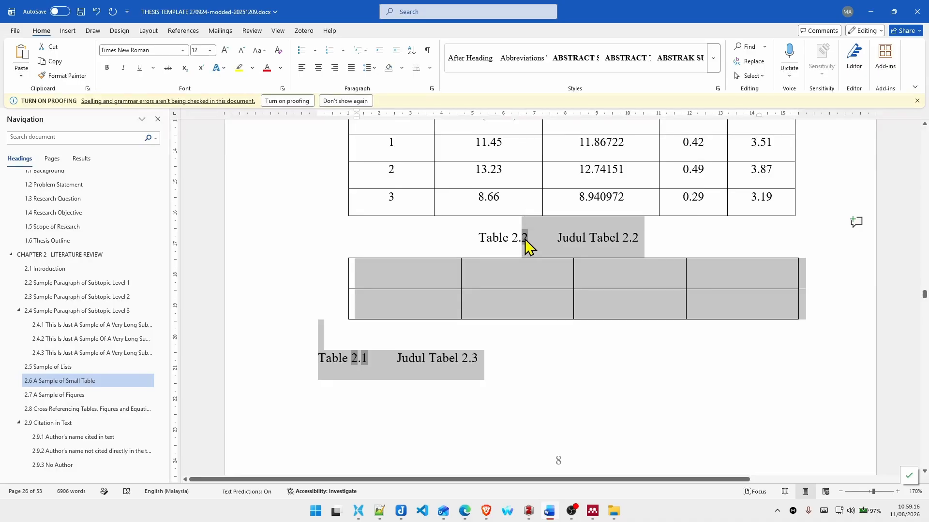
right_click(528, 246)
left_click(561, 327)
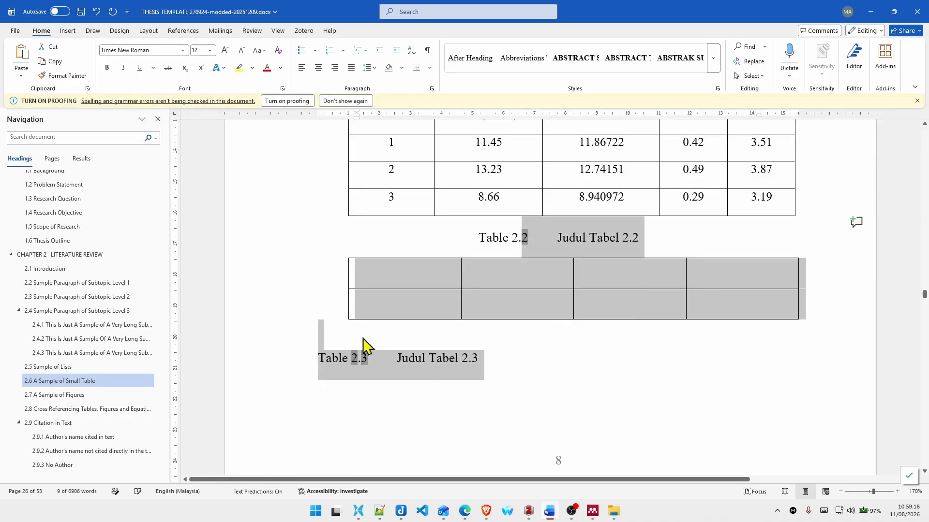
scroll(527, 263, "up", 5)
scroll(406, 246, "down", 1)
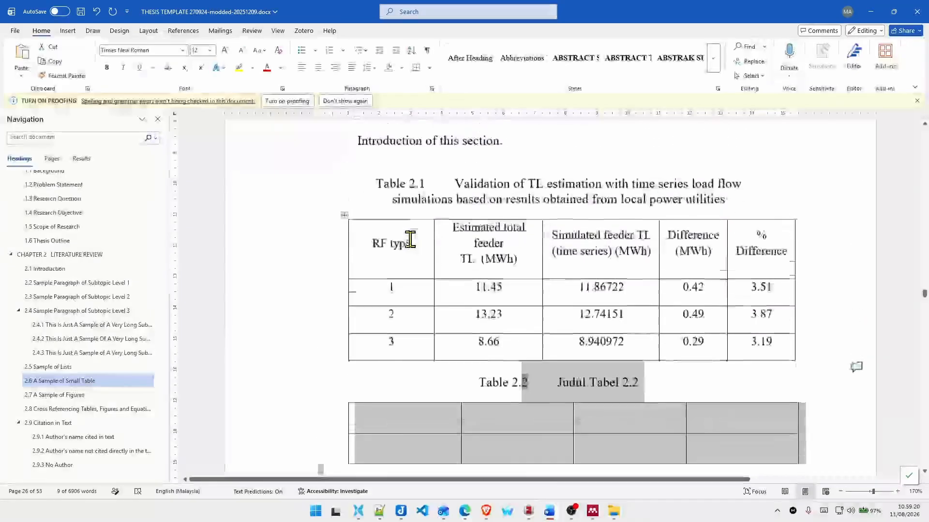
key("ctrl+a")
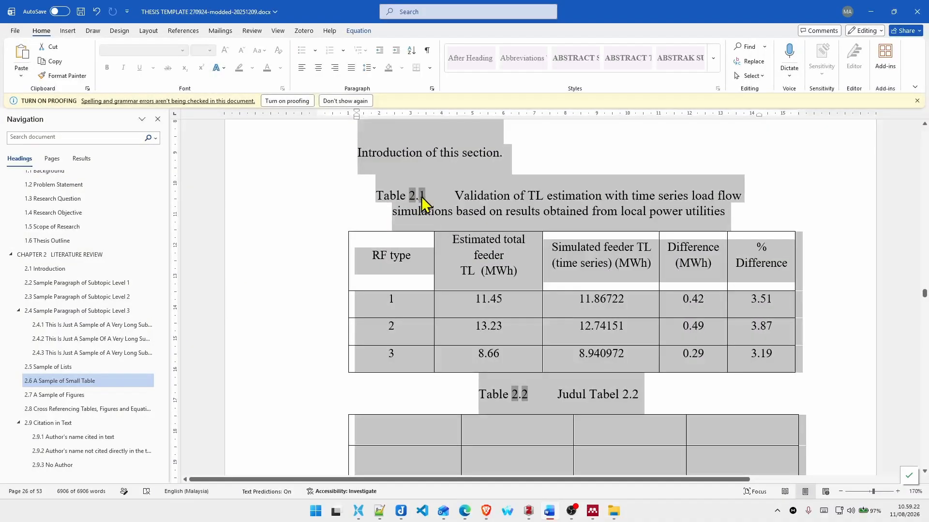
right_click(421, 199)
left_click(544, 393)
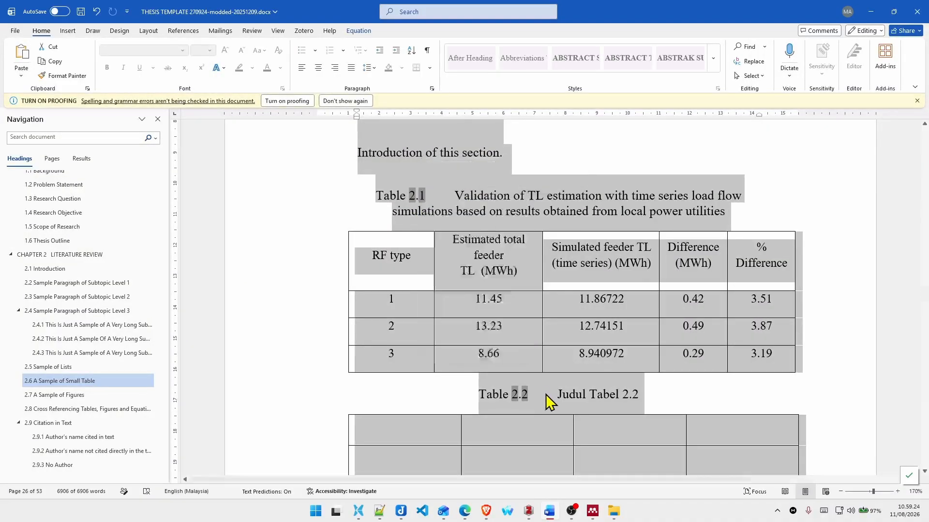
Step: Update the numbering fields in all three captions, from Table 2.1 through "Judul Tabel 2.3", and clear the selection
left_click(422, 196)
left_click_drag(376, 195, 370, 289)
scroll(545, 290, "down", 5)
right_click(370, 289)
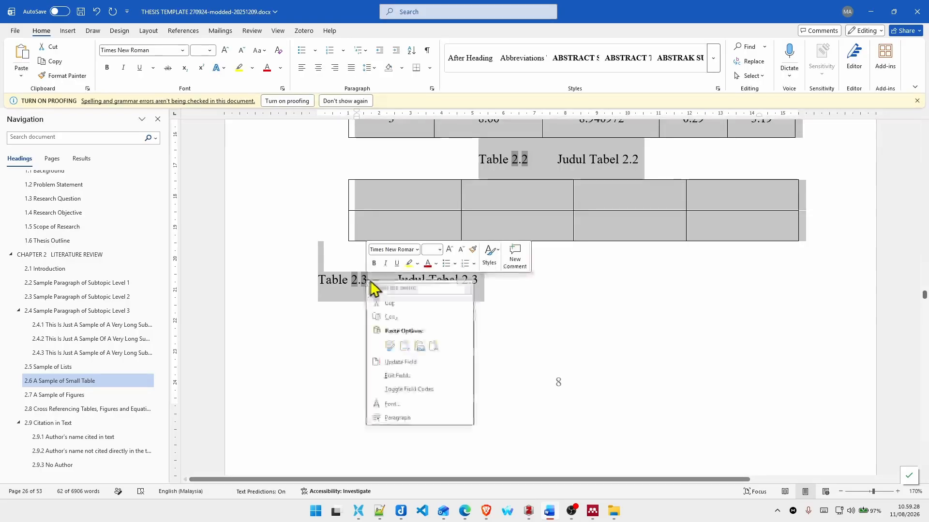
left_click(424, 367)
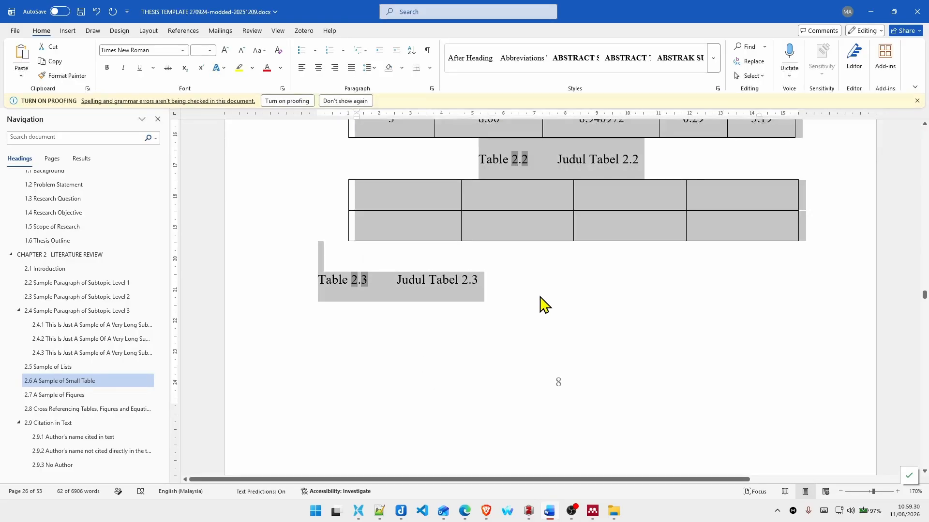
scroll(540, 297, "up", 2)
left_click(517, 305)
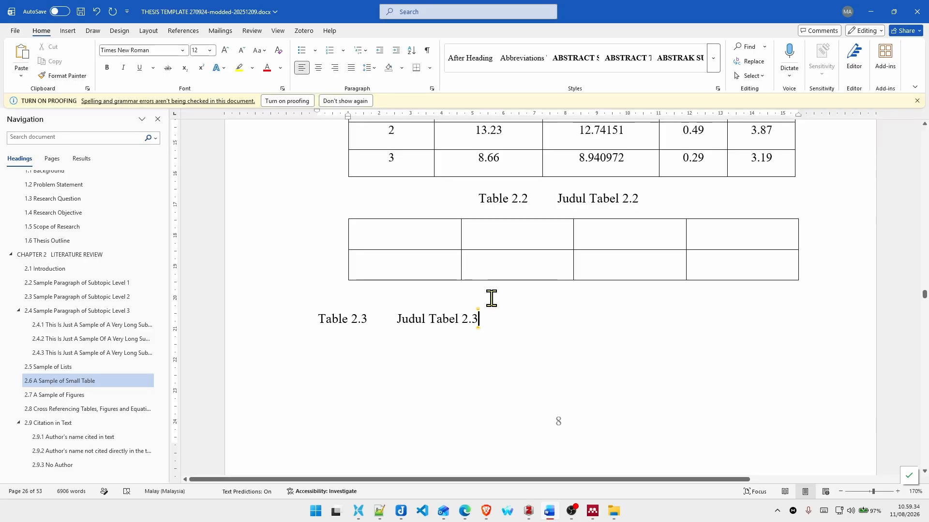
Step: Add a space before the full stop of the introduction sentence in section 2.6
scroll(463, 326, "up", 7)
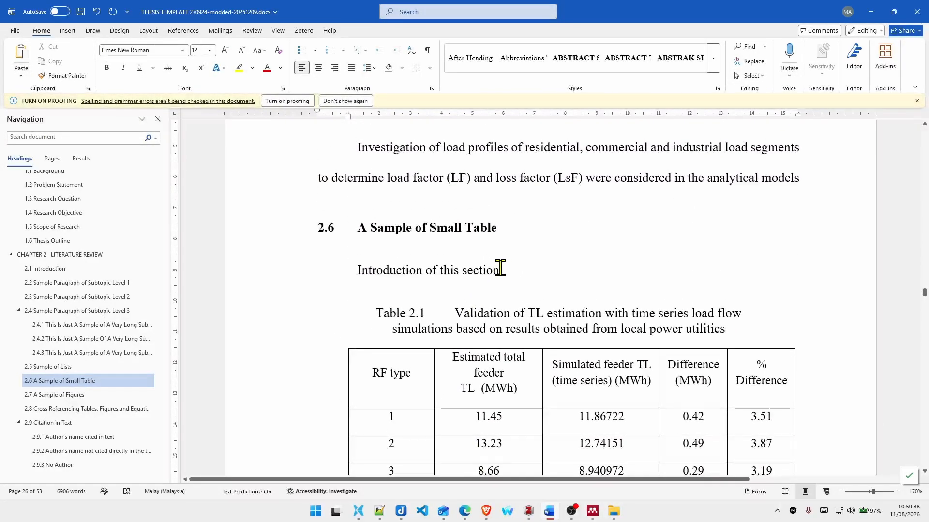
left_click(505, 271)
scroll(550, 334, "down", 3)
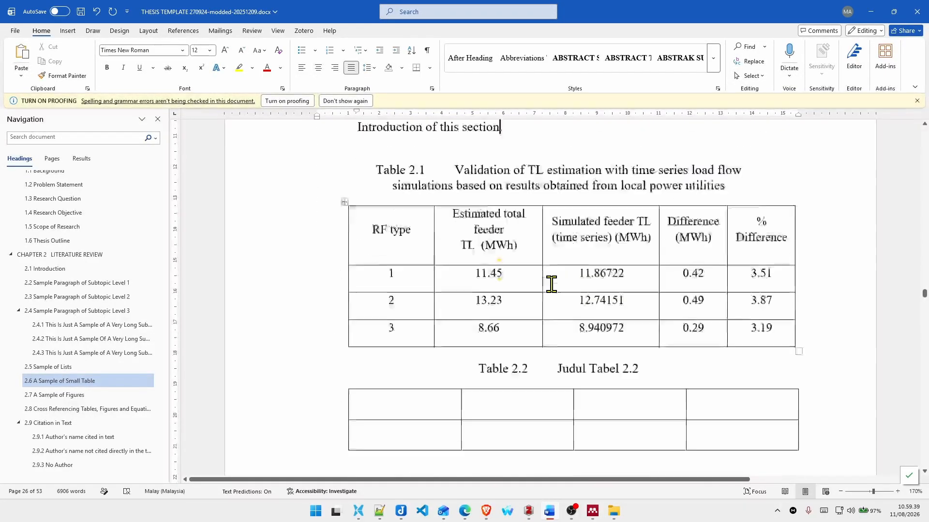
left_click(830, 289)
scroll(601, 266, "up", 3)
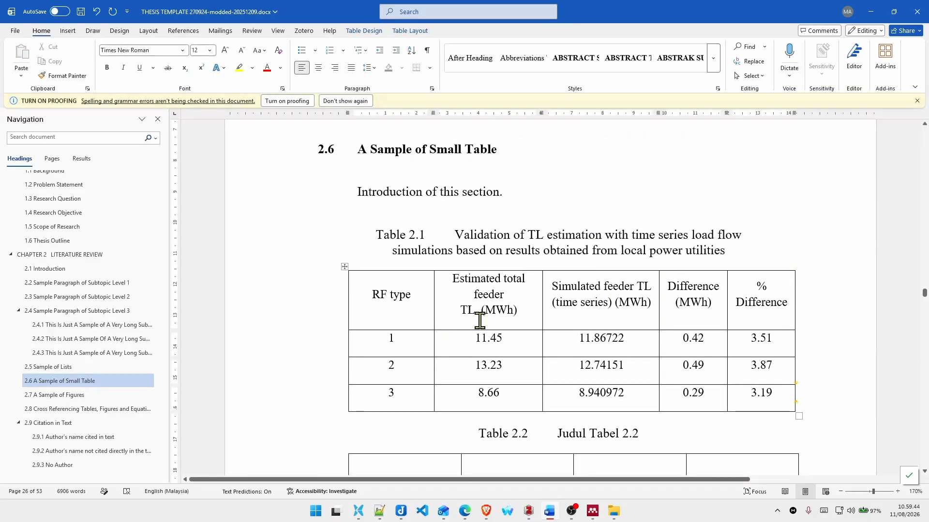
left_click(499, 191)
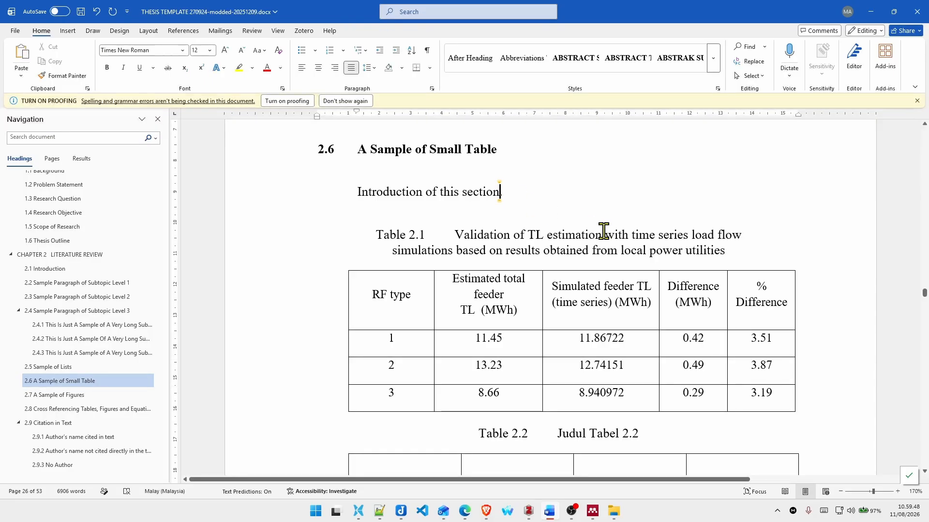
left_click_drag(404, 240, 456, 227)
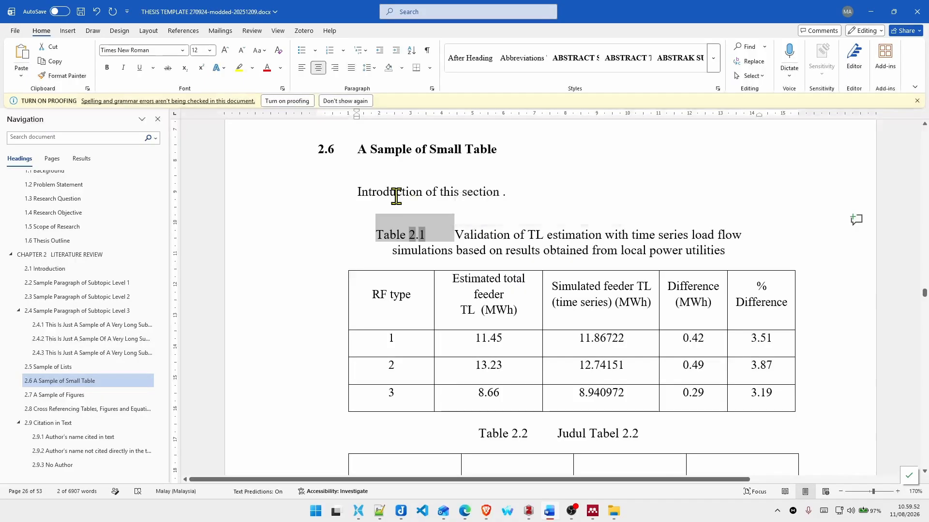
Step: Start a cross-reference before the full stop of the section 2.6 introduction sentence, with Table as the reference type
left_click(183, 30)
left_click(564, 140)
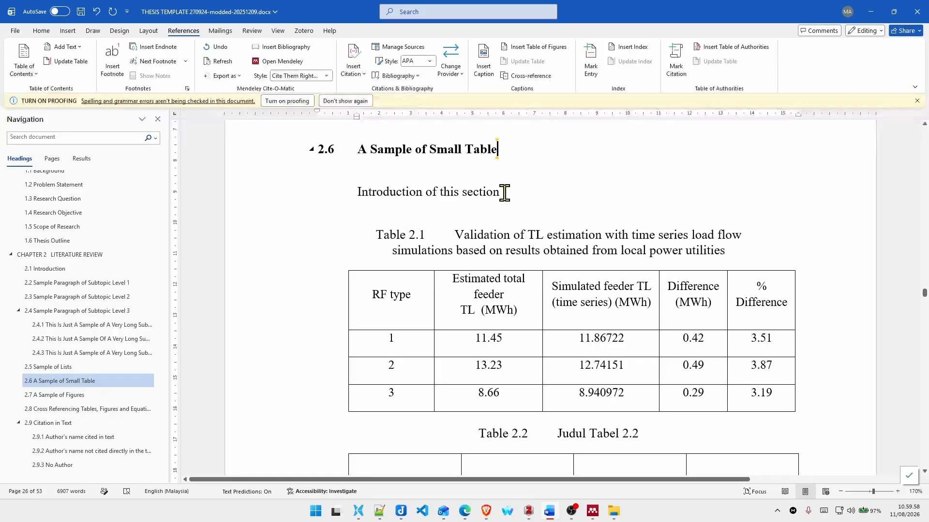
left_click(544, 77)
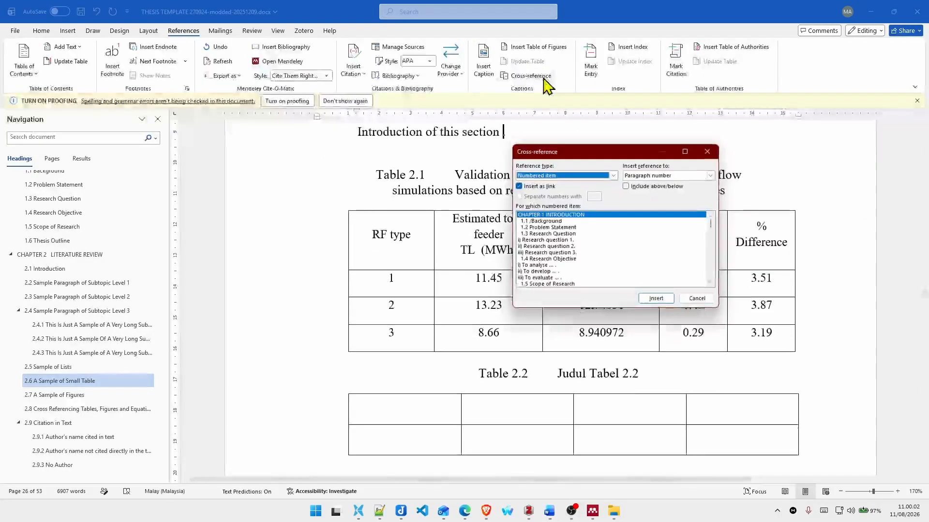
left_click(590, 176)
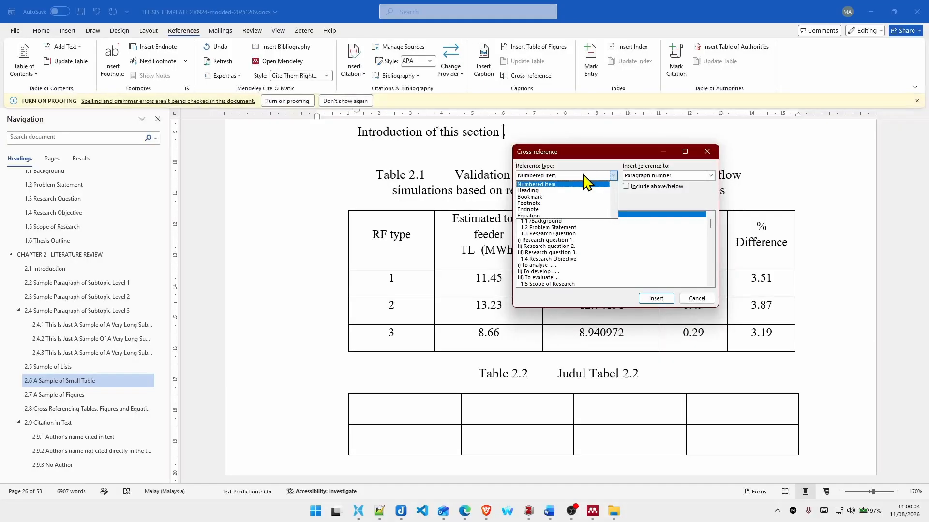
scroll(583, 191, "down", 1)
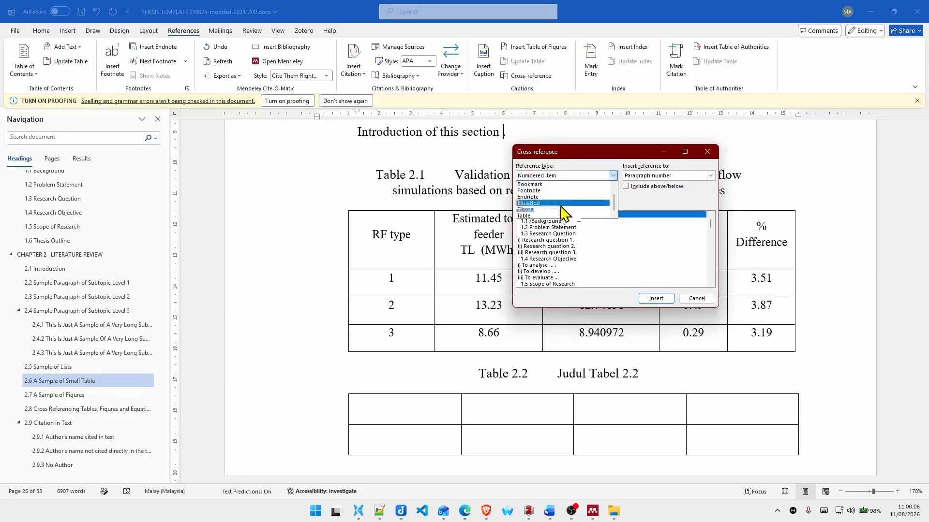
left_click(547, 216)
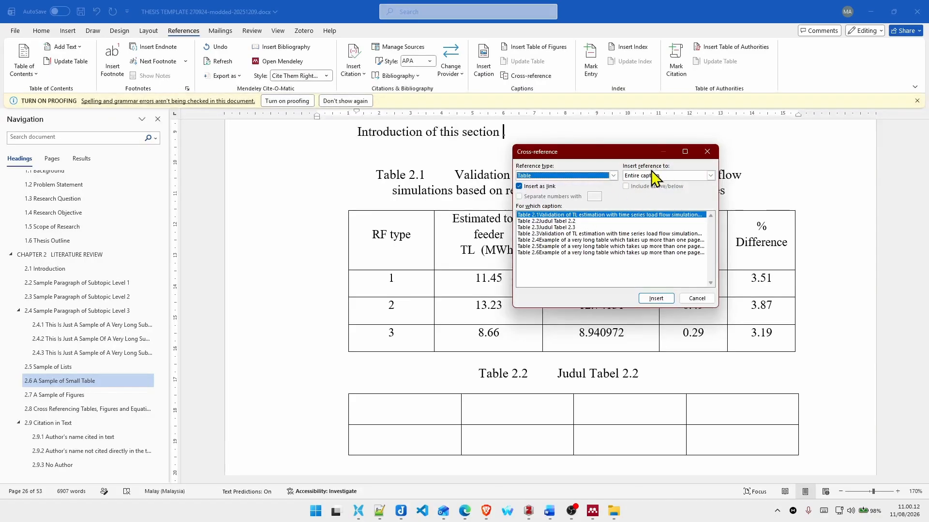
Step: Insert the cross-reference to the Table 2.1 caption as only label and number, and close the cross-reference settings
left_click(659, 177)
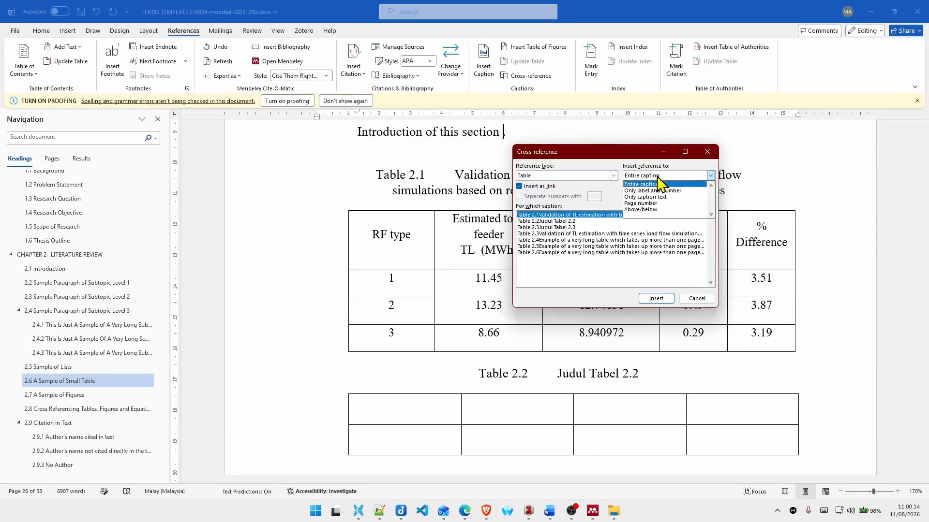
left_click(671, 191)
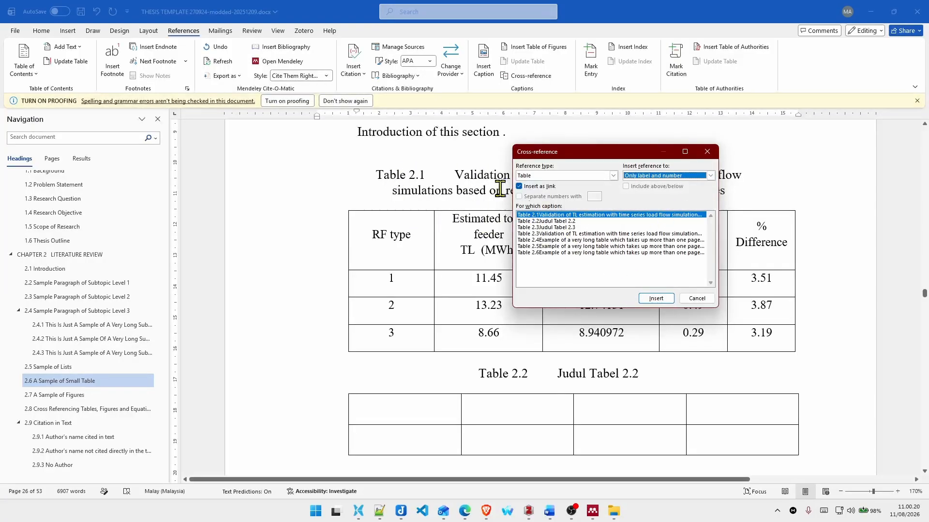
left_click(583, 217)
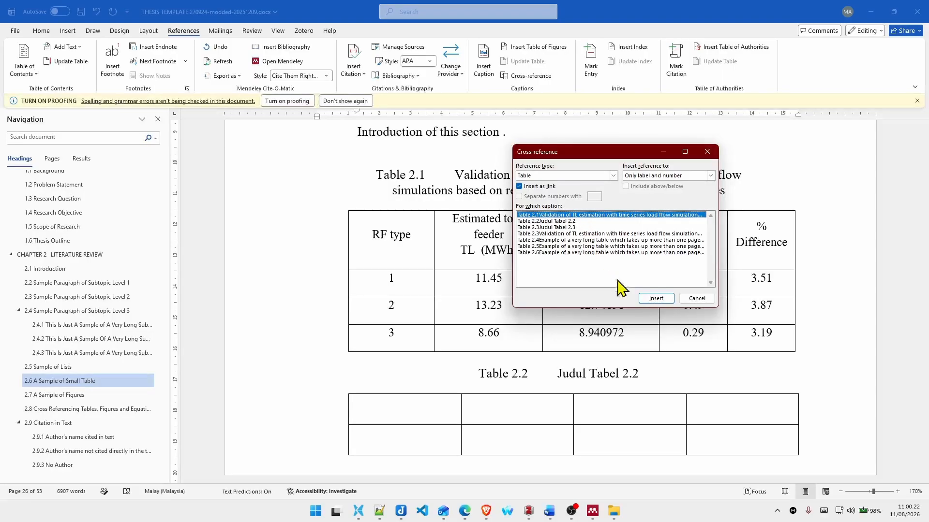
left_click(666, 300)
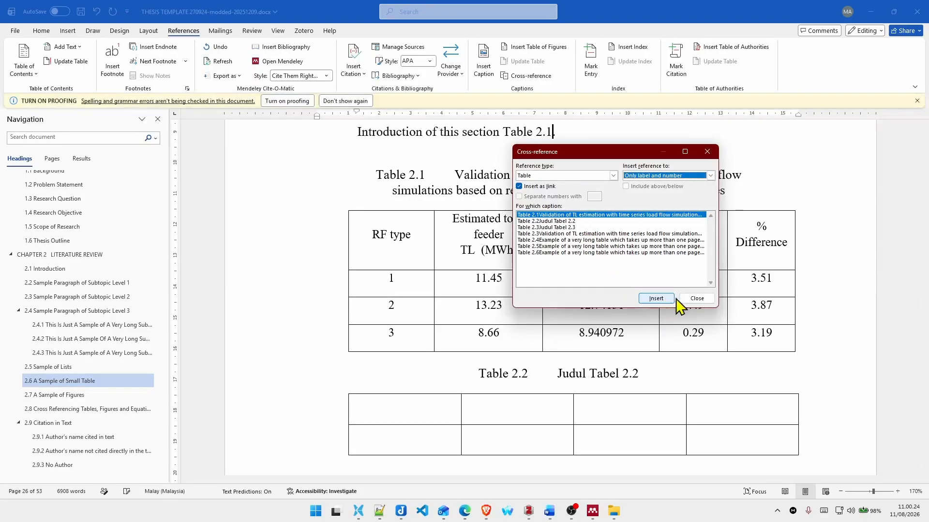
left_click(692, 299)
left_click_drag(487, 132, 580, 159)
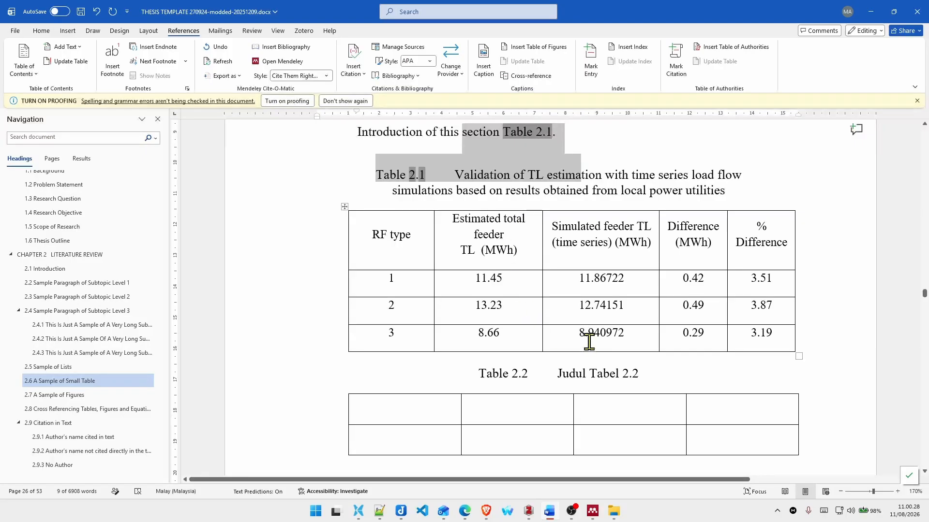
left_click(553, 131)
Step: Add a new line above the Table 2.2 caption with the text "Sesuai dengan Tabel 2.1"
scroll(494, 189, "down", 3)
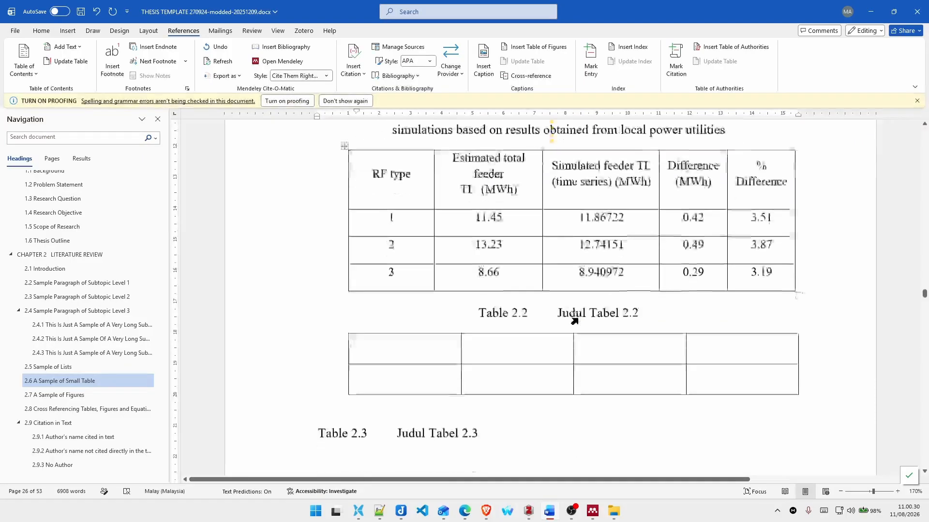
scroll(491, 317, "up", 1)
left_click(478, 333)
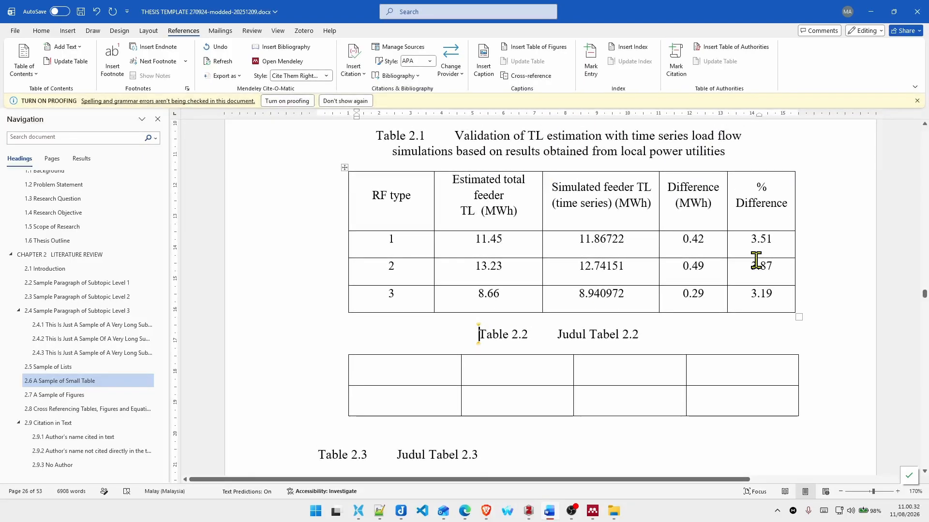
key("Return")
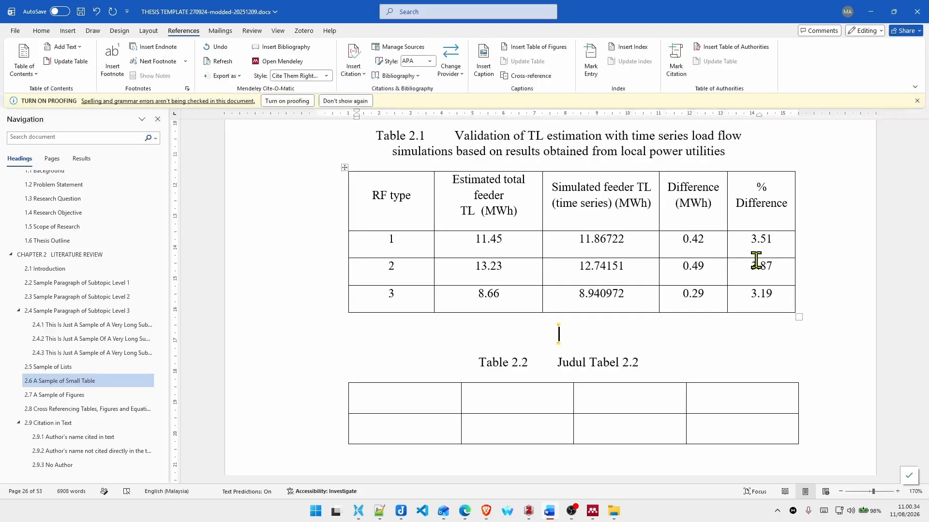
type("Sesuai dengan")
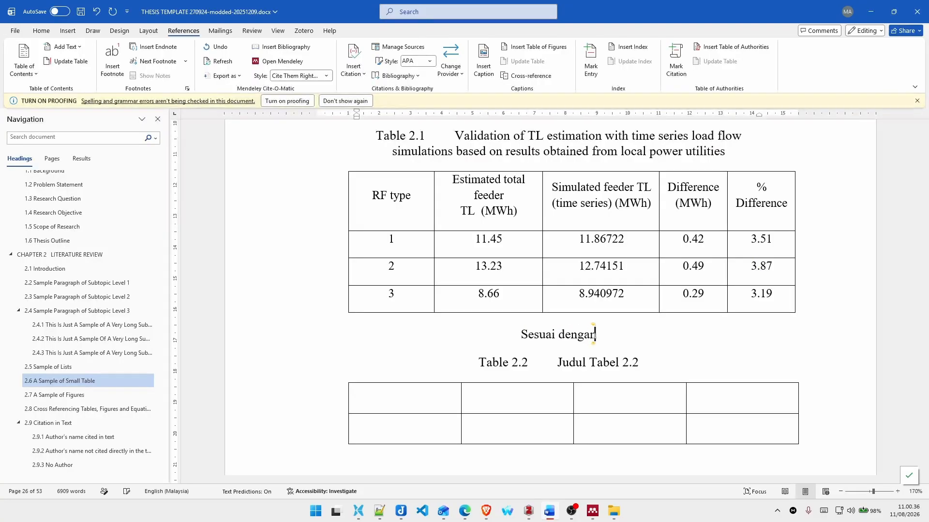
type(" Tabel 2.1")
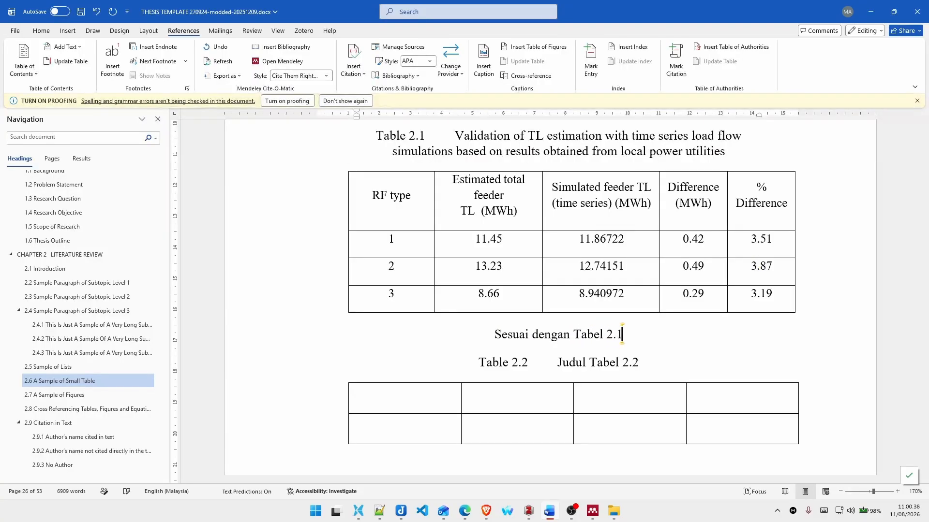
type(", Tabel ")
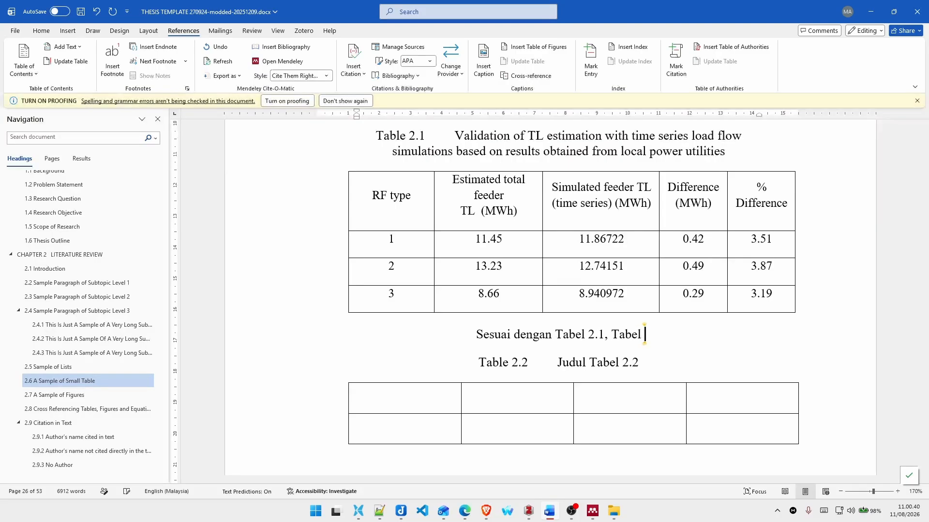
type("2.3")
Step: Extend the line above the Table 2.2 caption with ", Tabel 2.2" after "Tabel 2.1"
key("BackSpace")
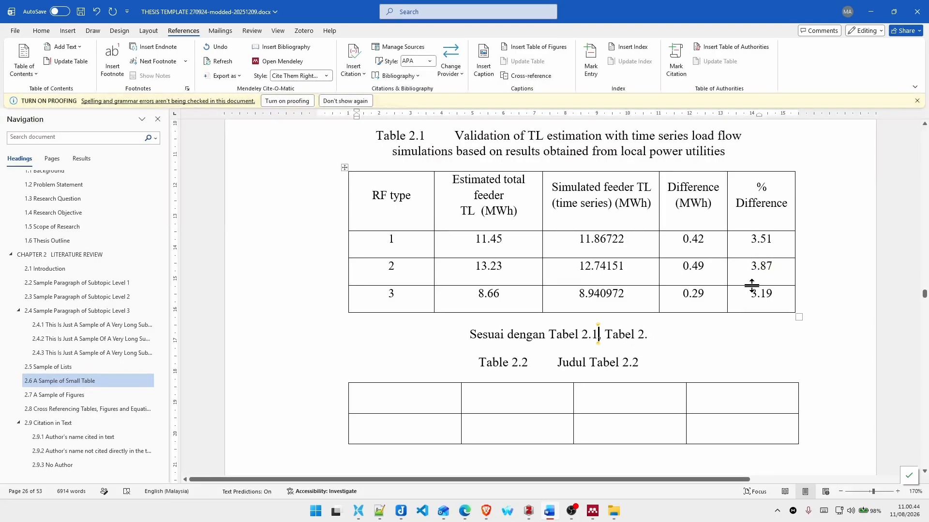
key("shift+Left")
key("shift+Left")
key("Right")
key("shift+Left")
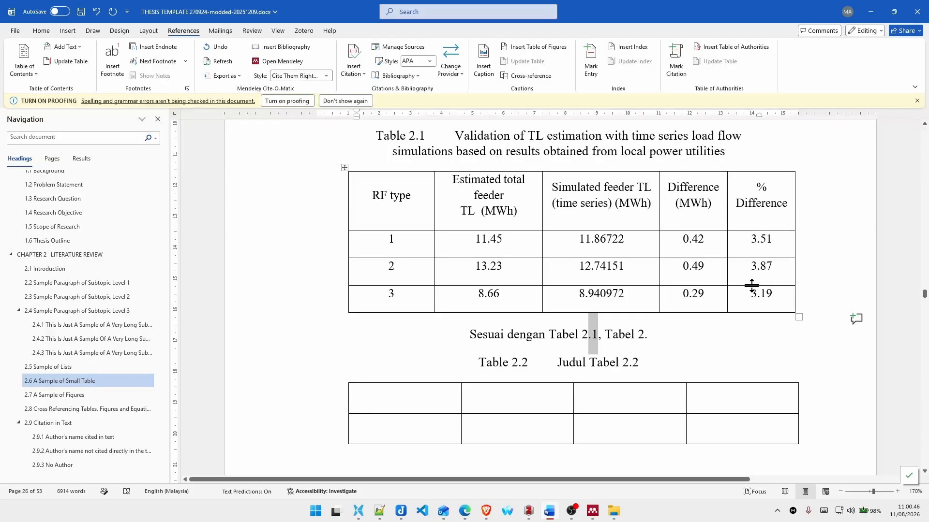
key("Right")
key("Right")
key("Right")
type("2")
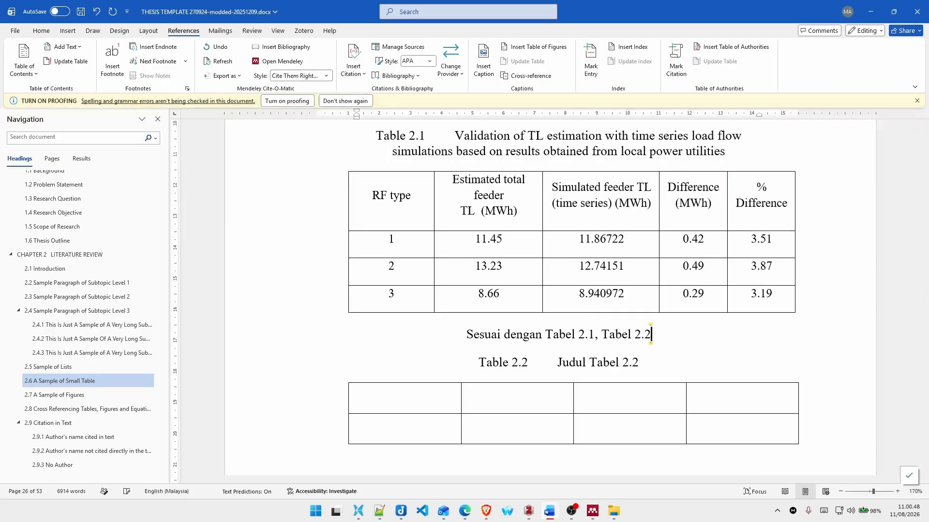
type(", dan")
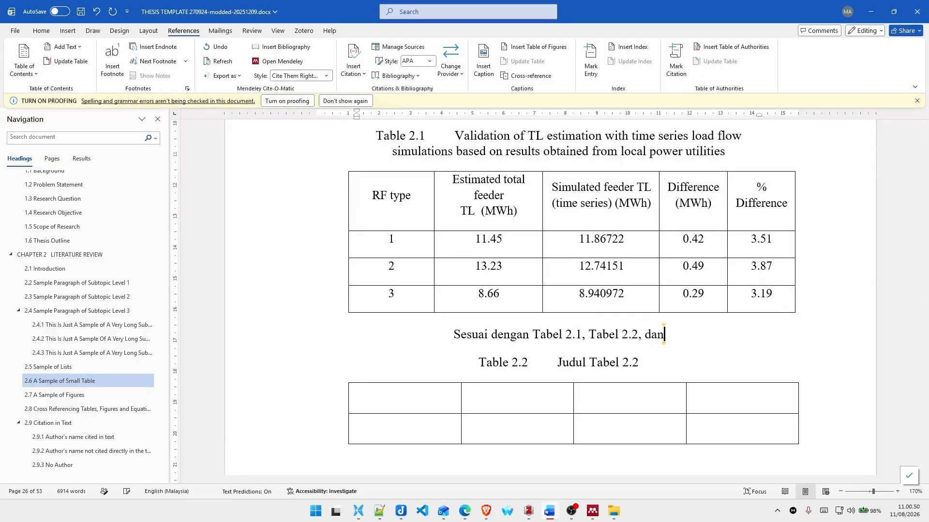
type(" Tabel 2.")
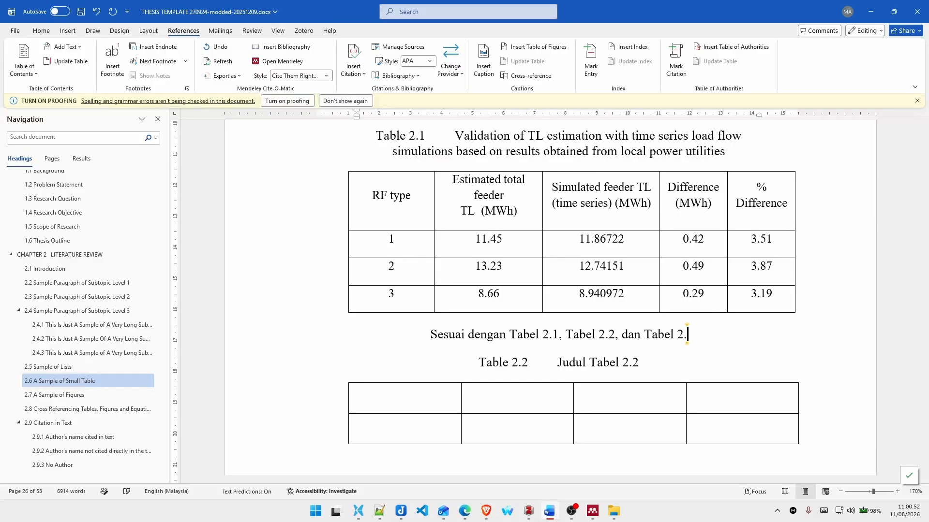
type("3 adalah.")
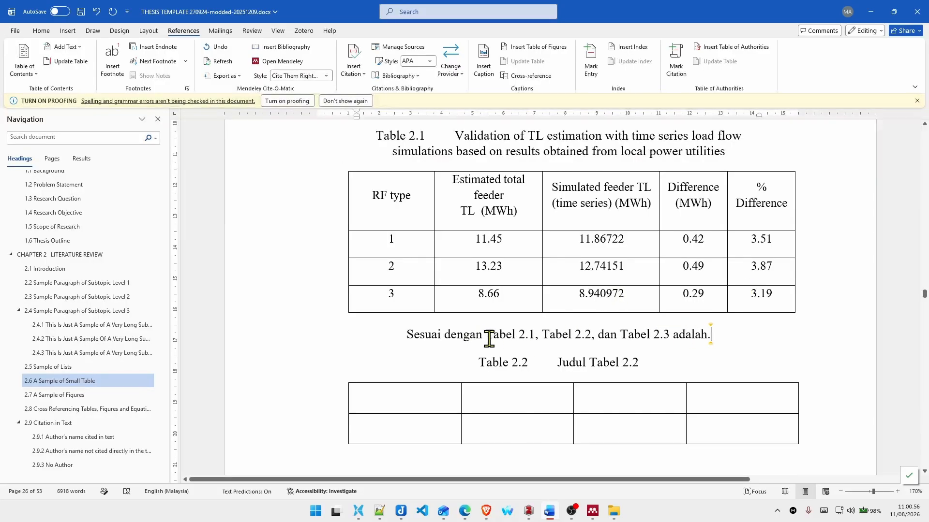
Step: Replace the plain text "Tabel 2.1" in the sentence with a label-and-number cross-reference to the Table 2.1 caption
left_click_drag(487, 339, 535, 341)
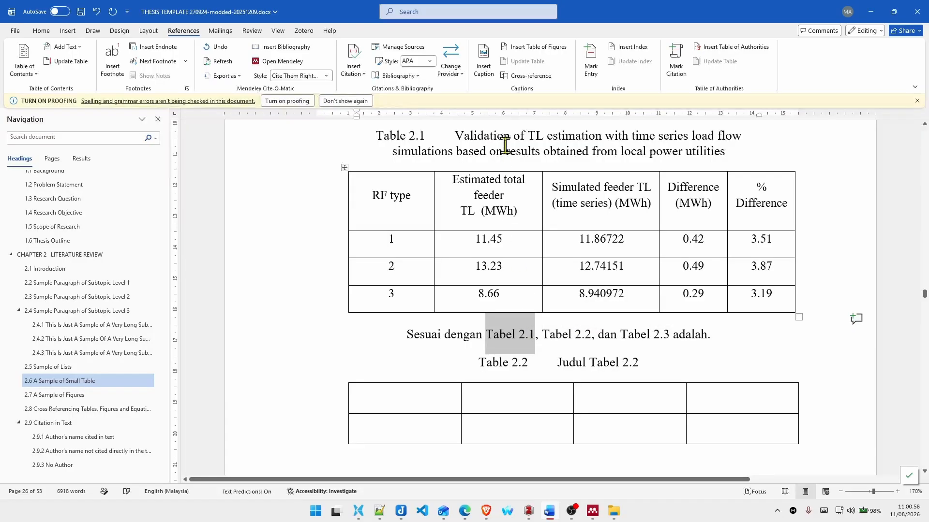
left_click(527, 77)
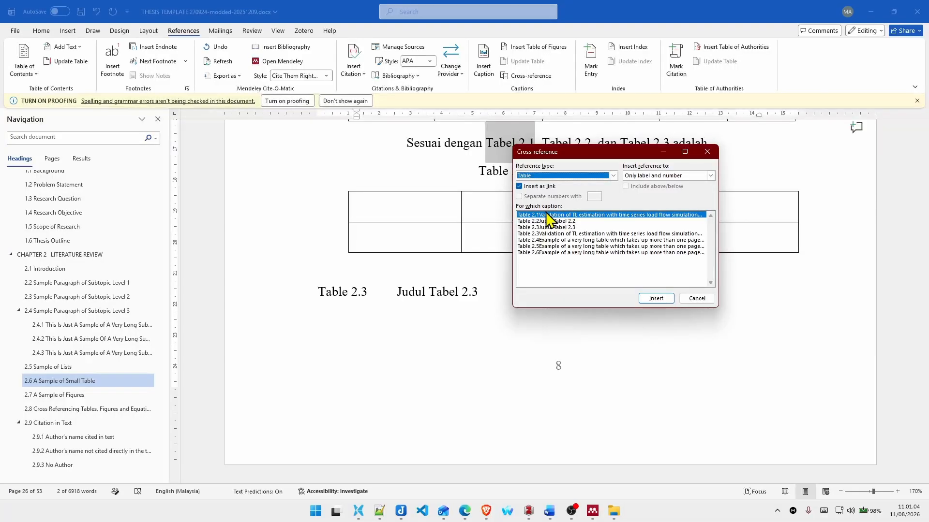
left_click(655, 298)
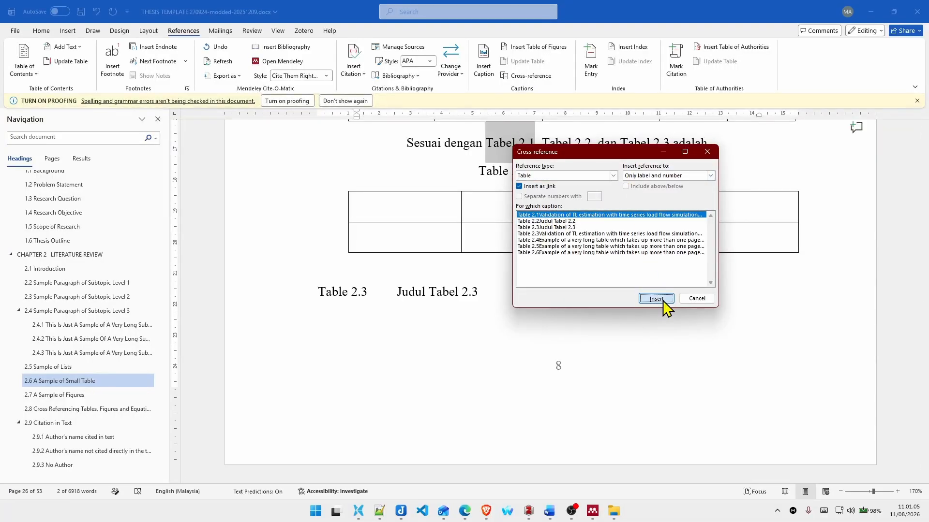
left_click(690, 299)
Step: Replace the plain text "Tabel 2.2" with a label-and-number cross-reference to the "Judul Tabel 2.2" caption
left_click_drag(541, 143, 592, 147)
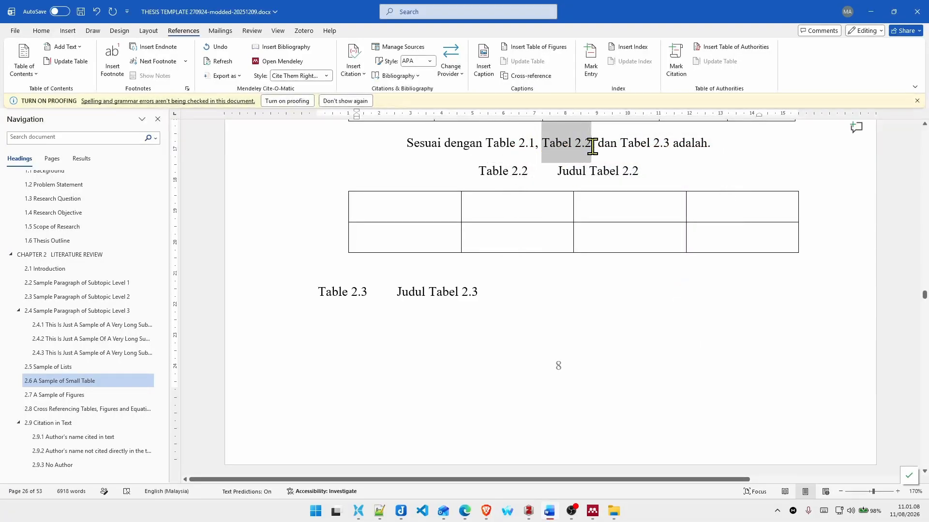
left_click(531, 76)
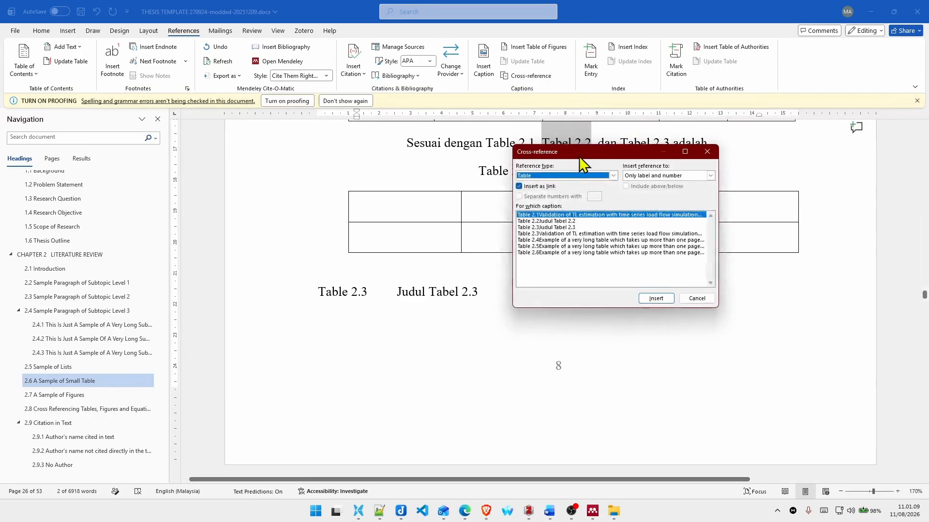
left_click(576, 222)
left_click(661, 301)
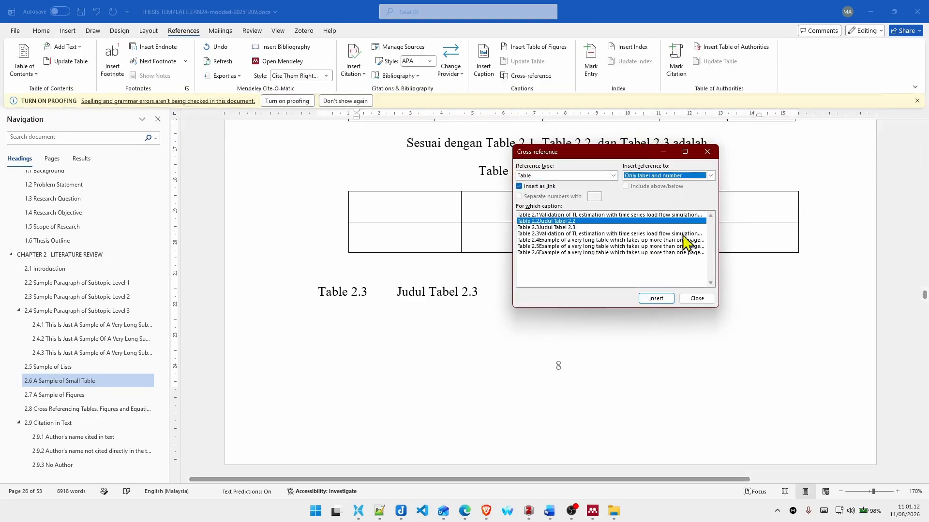
left_click(690, 298)
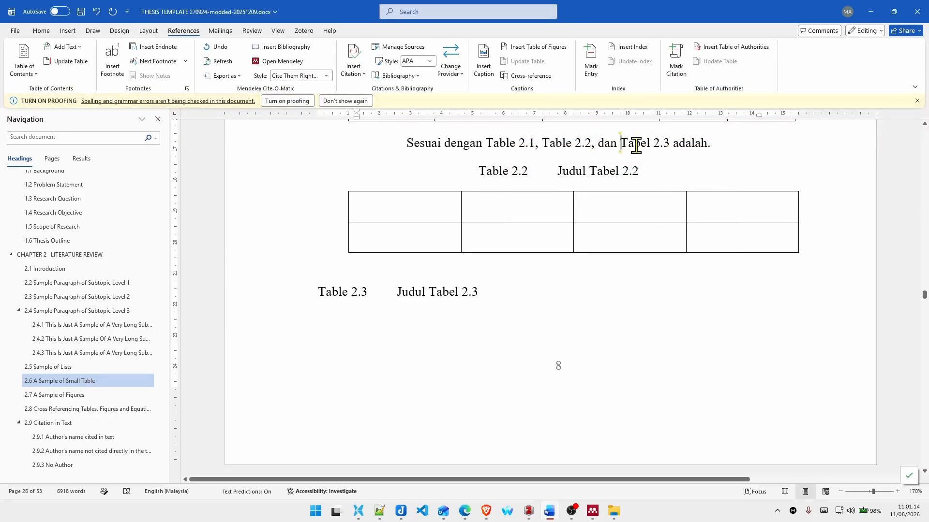
Step: Replace the plain text "Tabel 2.3" with a label-and-number cross-reference to the "Judul Tabel 2.3" caption
left_click_drag(634, 142, 660, 137)
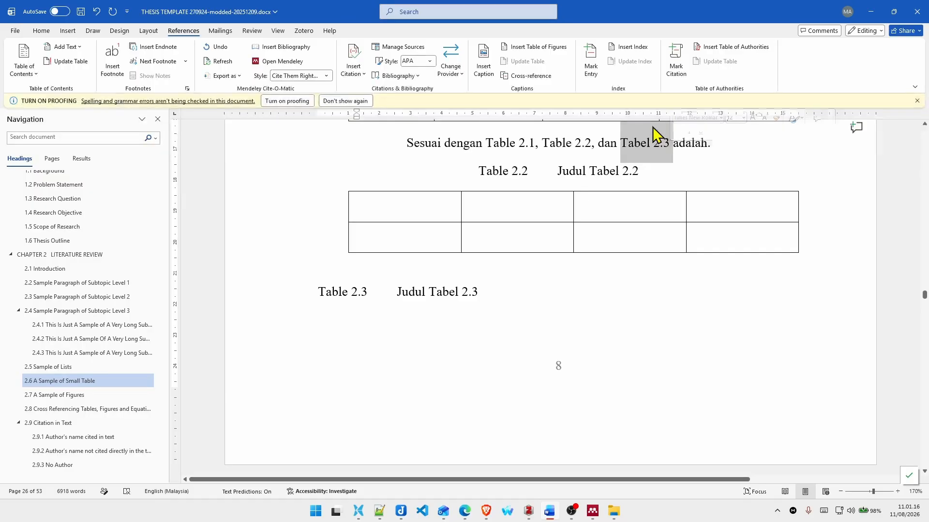
left_click(534, 77)
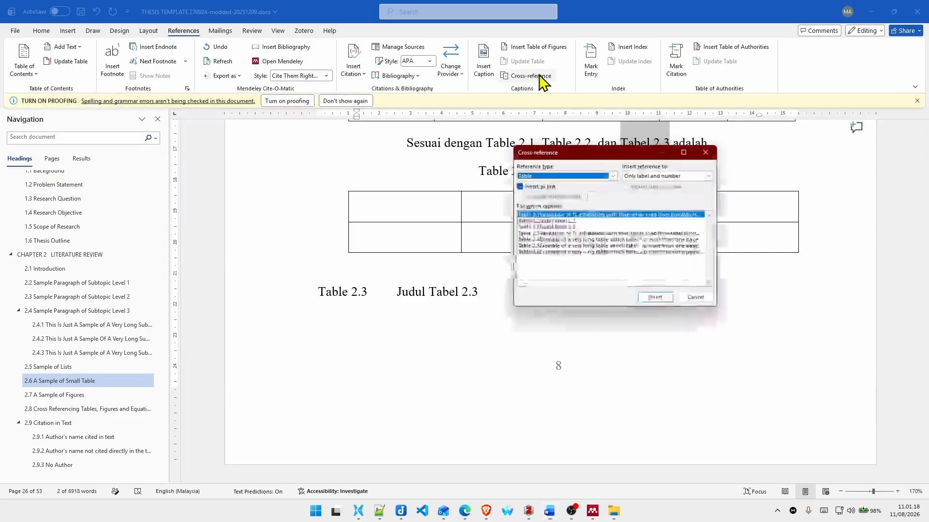
left_click(581, 228)
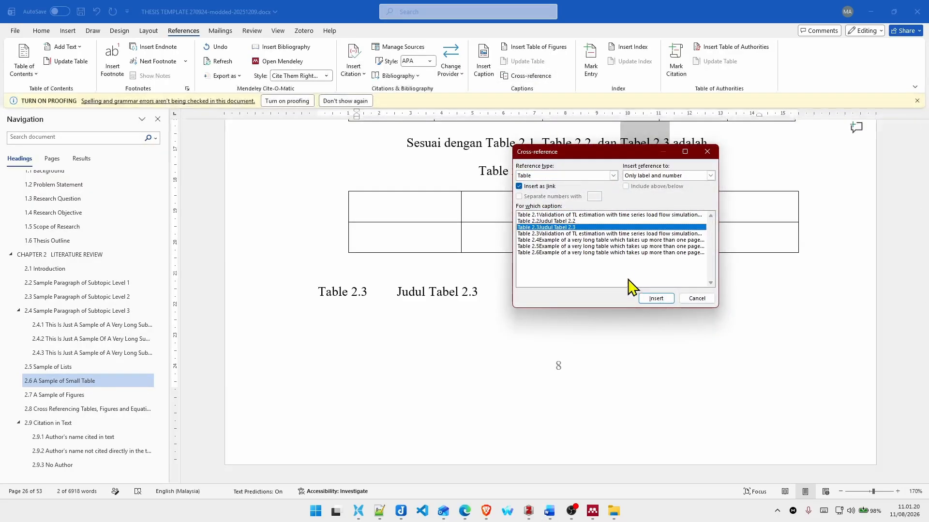
left_click(645, 298)
left_click(697, 298)
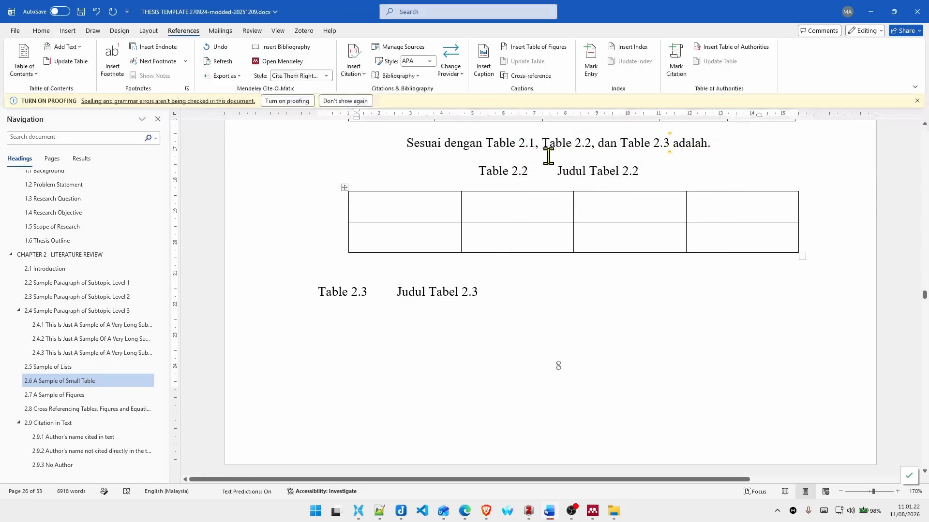
scroll(529, 166, "up", 3)
left_click_drag(489, 193, 625, 322)
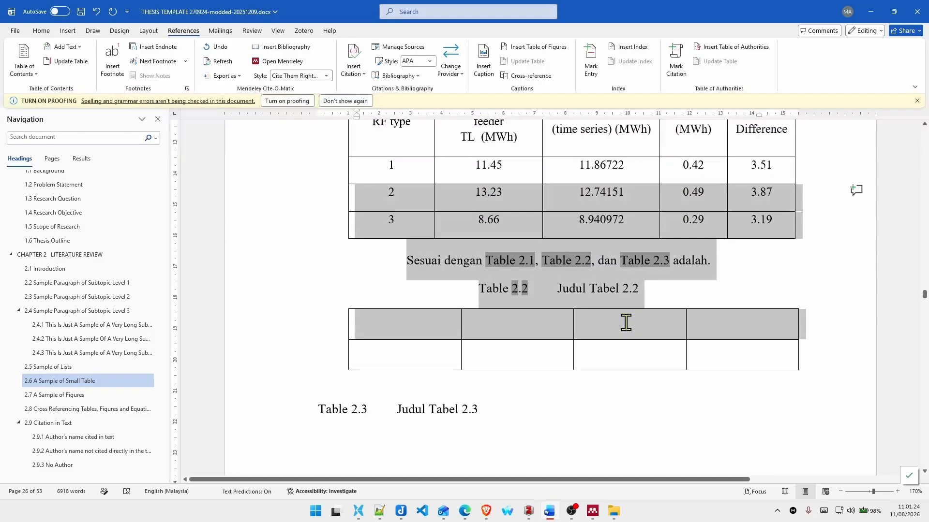
left_click(728, 269)
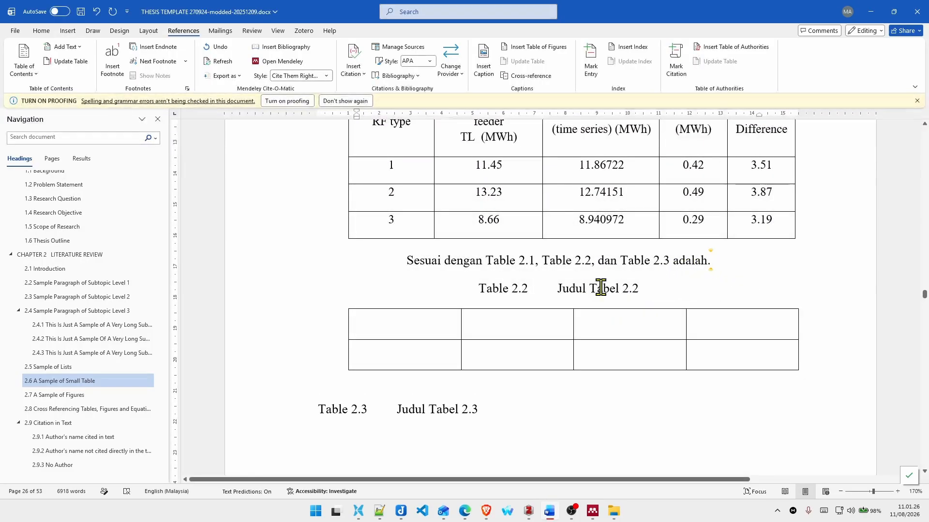
left_click_drag(482, 290, 647, 293)
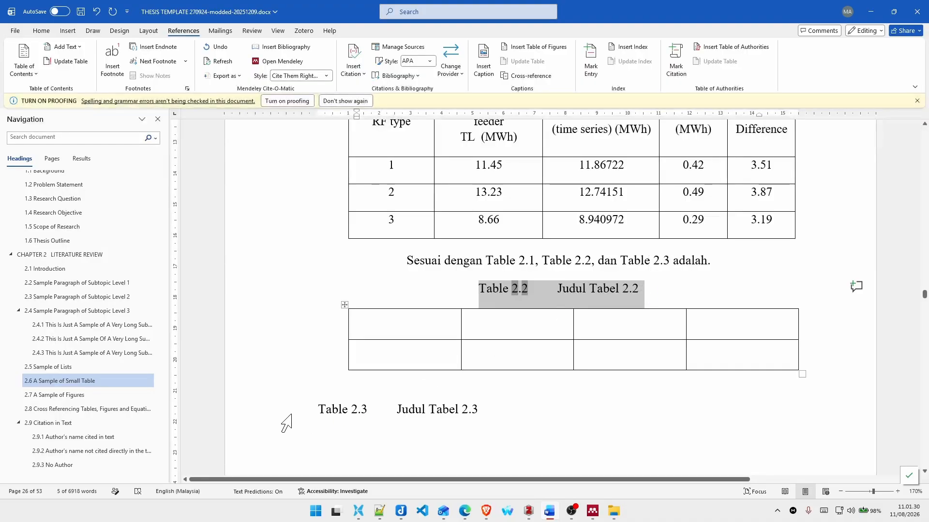
Step: Copy the "Judul Tabel 2.3" caption and paste it on a new line directly below the empty Table 2.2
left_click_drag(313, 406, 472, 411)
key("ctrl+c")
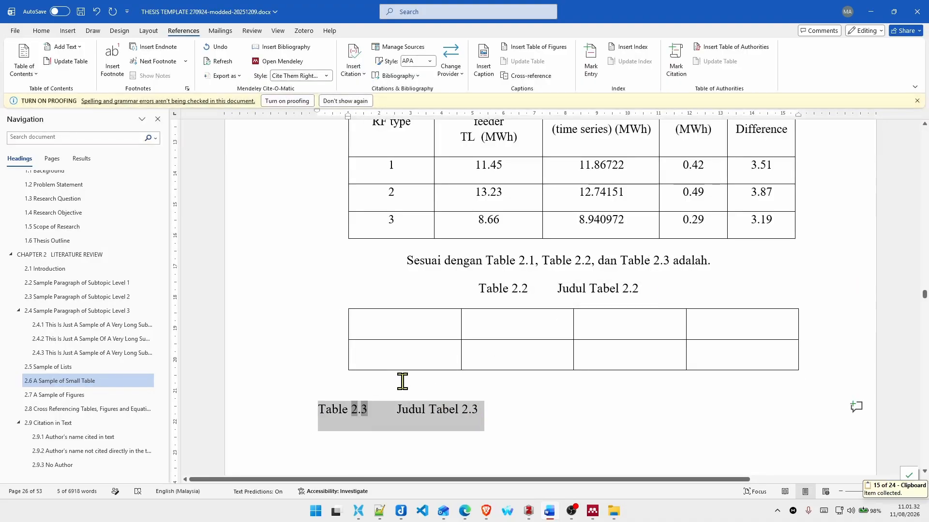
left_click(402, 379)
key("Return")
key("ctrl+v")
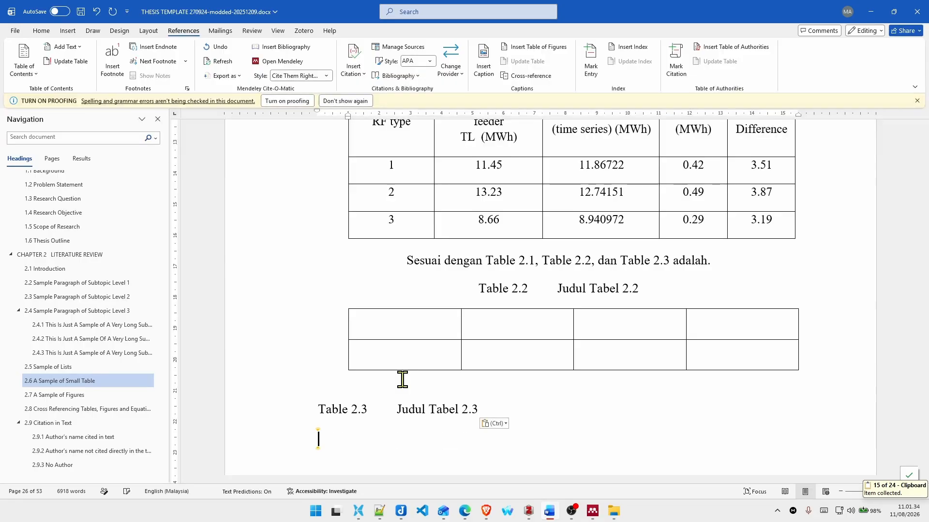
Step: Change the title of the pasted caption to "Tabel Baru di bawah 2.2"
key("ctrl+Right")
key("ctrl+Right")
key("ctrl+Right")
key("ctrl+shift+Right")
key("ctrl+shift+Right")
key("shift+Right")
key("shift+Right")
type("Tabel")
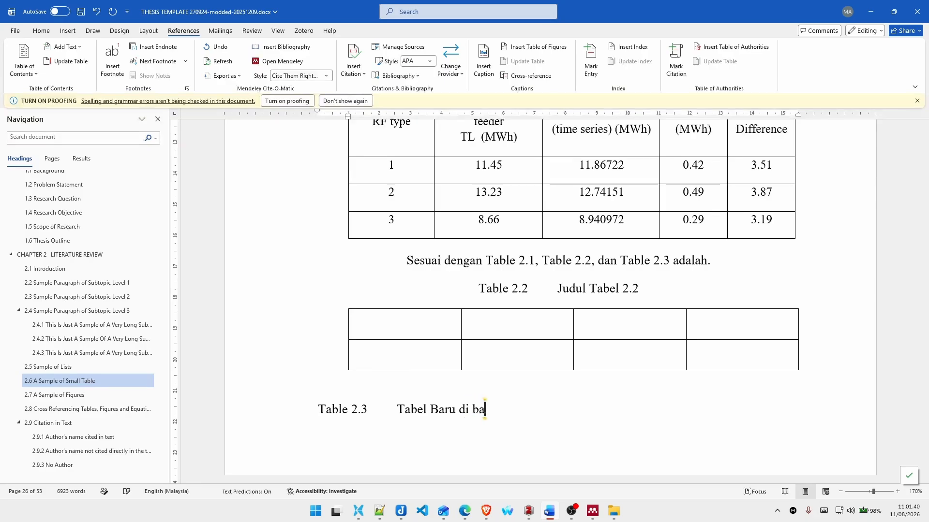
type(" Baru di bawah 2.")
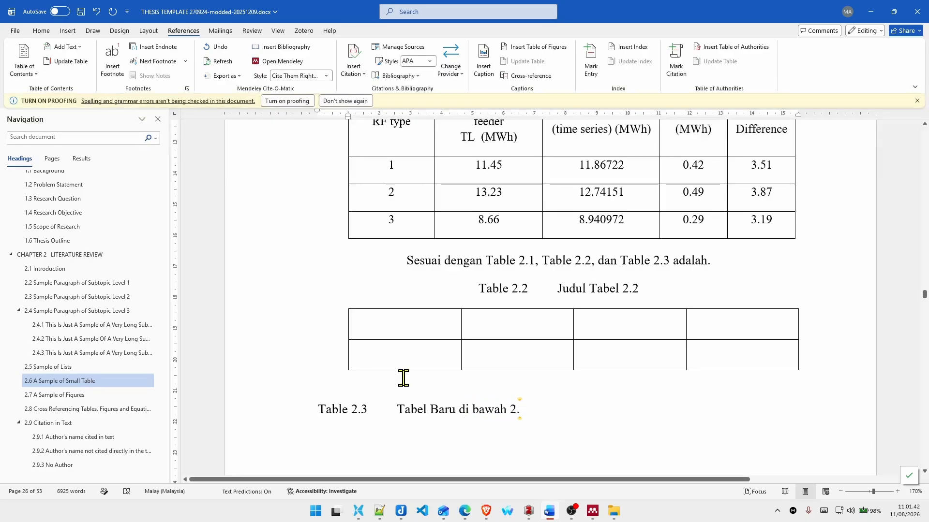
type("2")
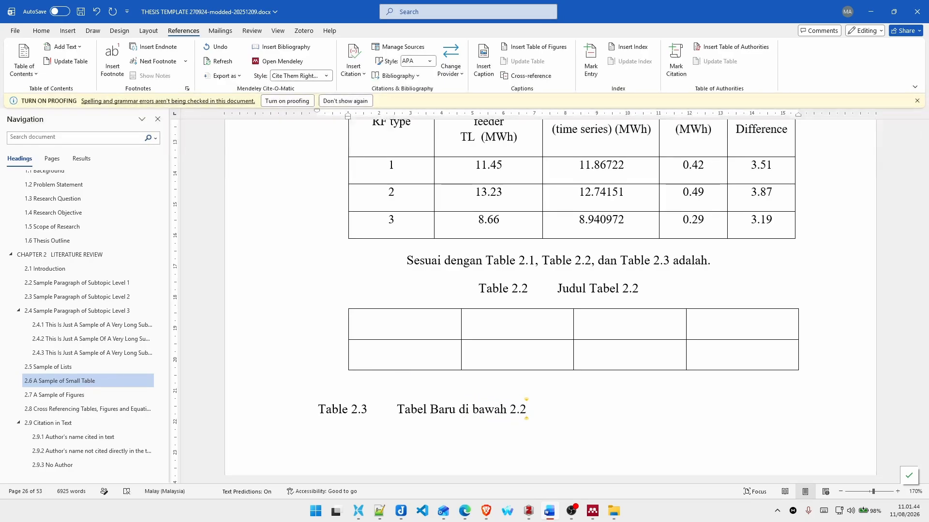
Step: Apply the Caption style to the "Tabel Baru di bawah 2.2" caption line
triple_click(316, 399)
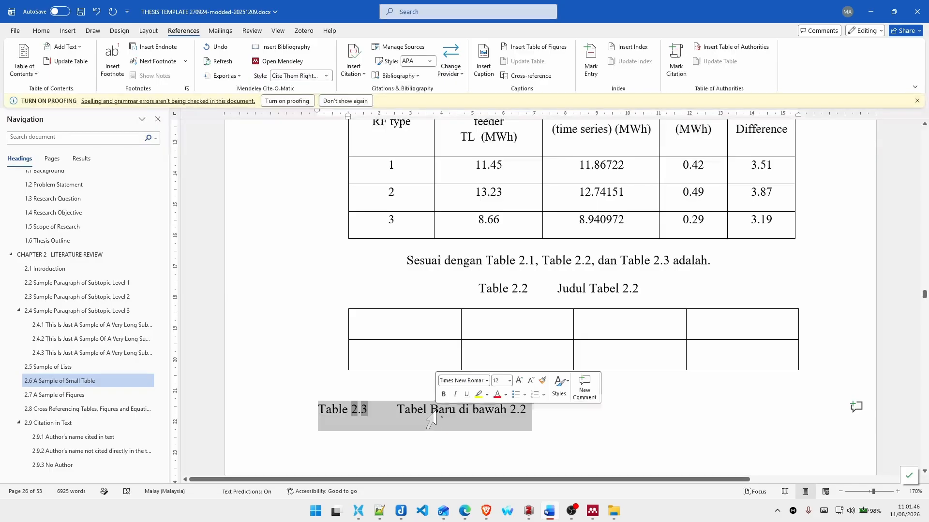
left_click(363, 405)
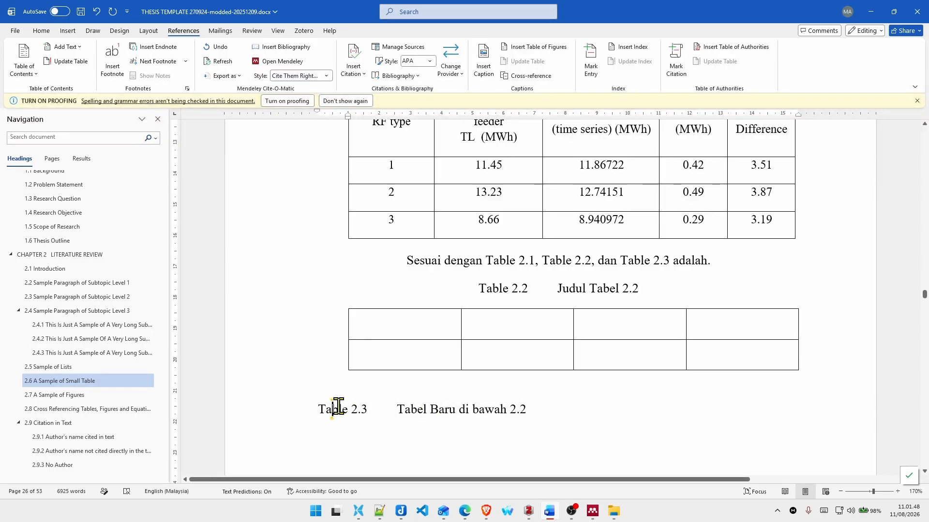
left_click(305, 416)
left_click(351, 419)
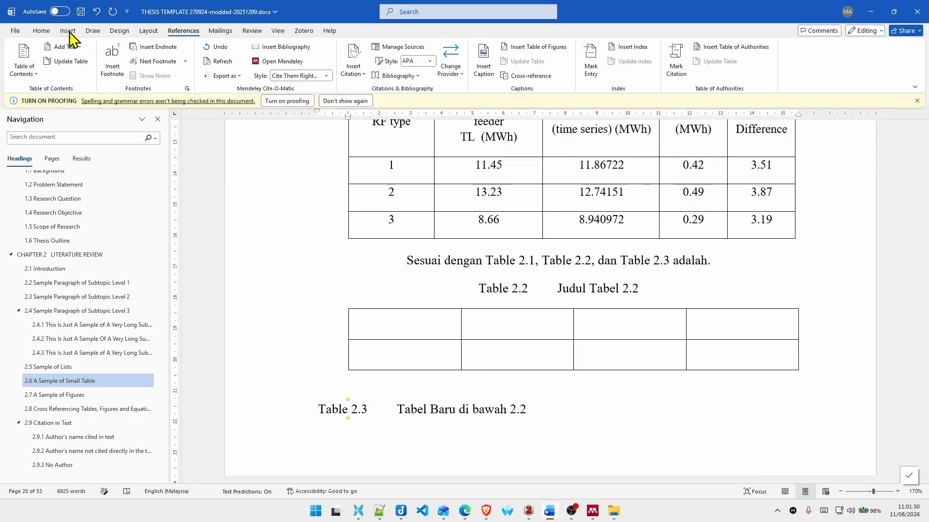
left_click(43, 31)
left_click(720, 75)
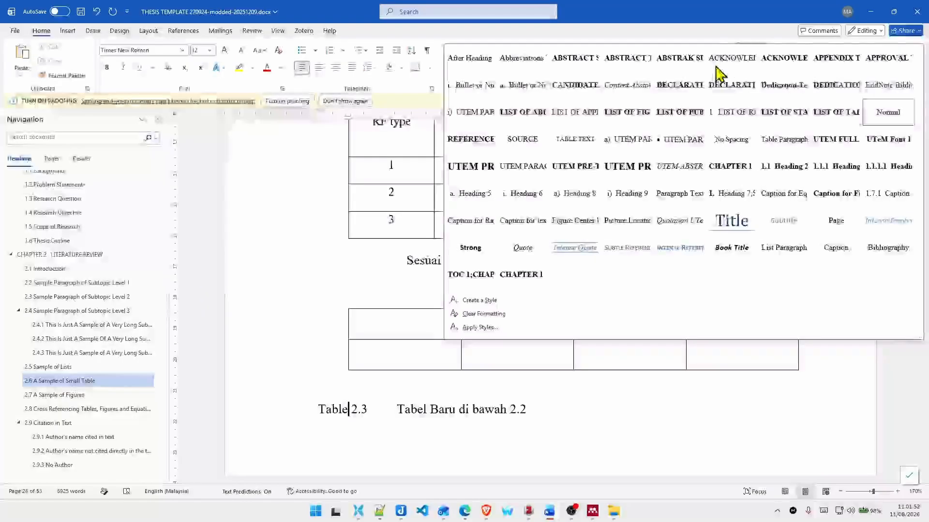
left_click(836, 246)
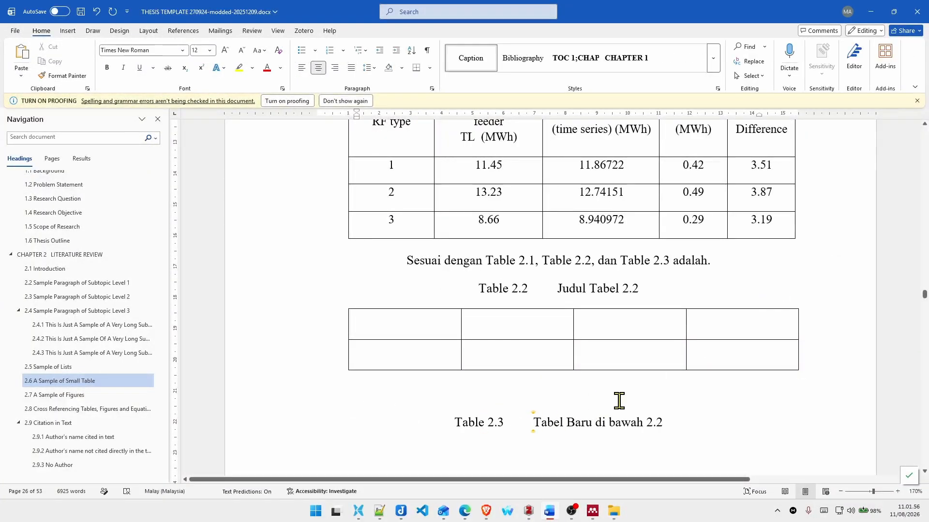
scroll(556, 402, "up", 2)
scroll(556, 406, "down", 3)
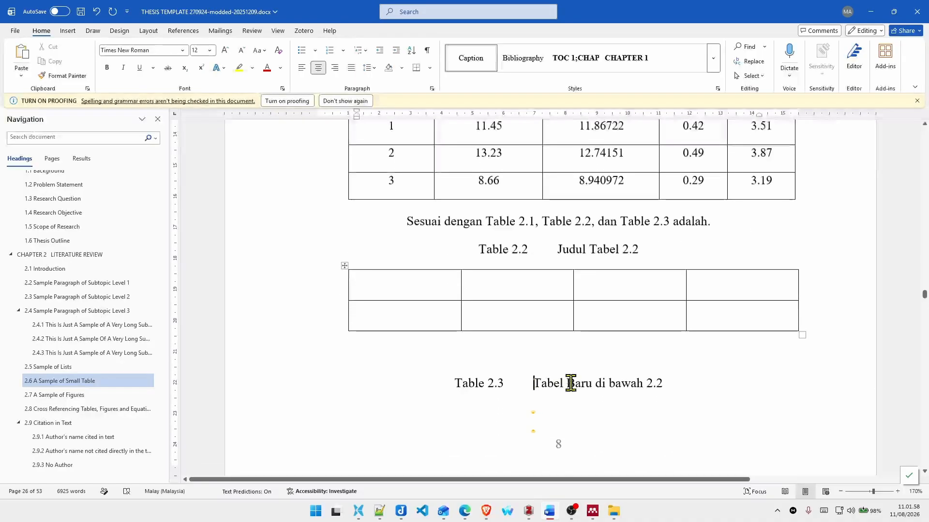
left_click_drag(465, 381, 707, 379)
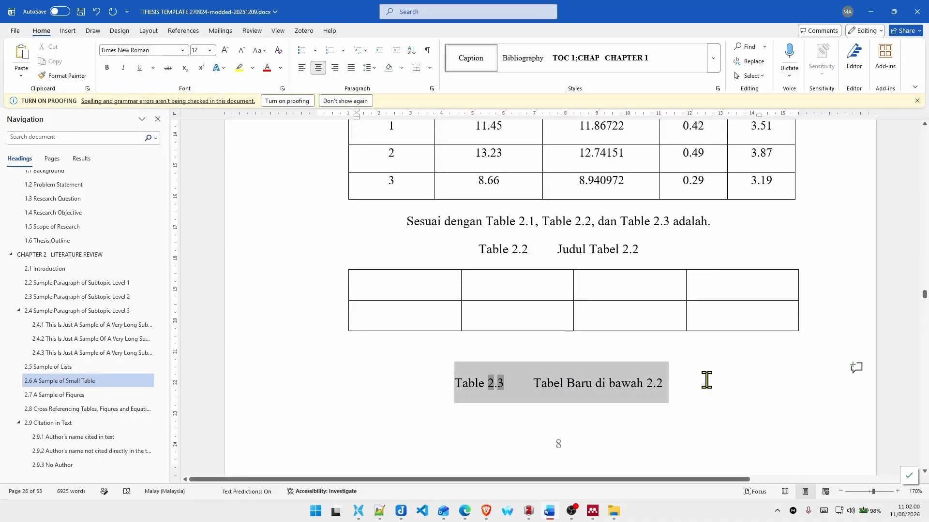
left_click(593, 382)
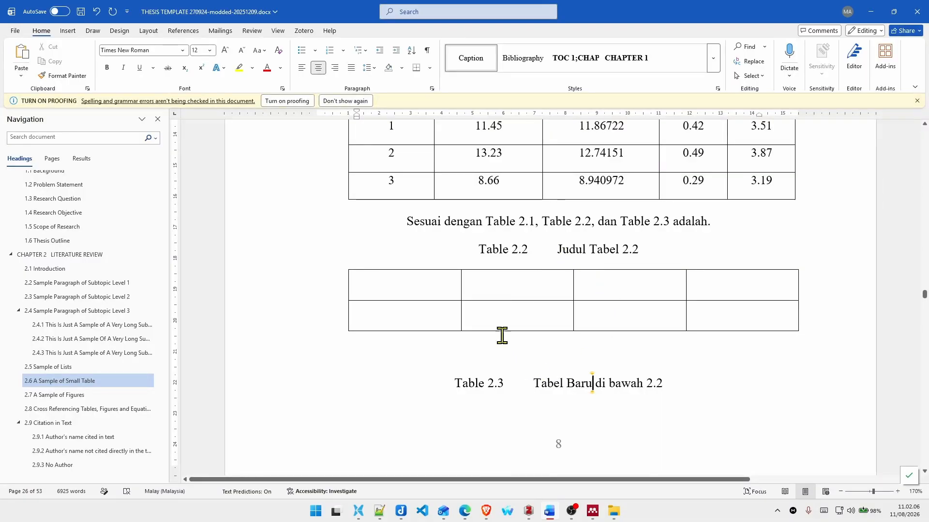
left_click_drag(476, 226, 666, 386)
left_click(586, 222)
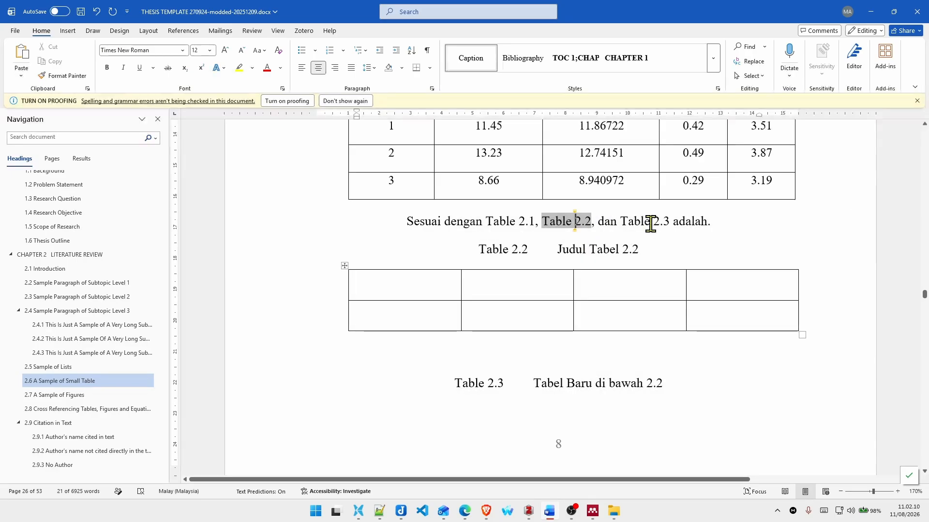
Step: Try to update the third table cross-reference in the "Sesuai dengan" sentence after checking the "Judul Tabel 2.3" caption
left_click(654, 221)
scroll(556, 324, "down", 6)
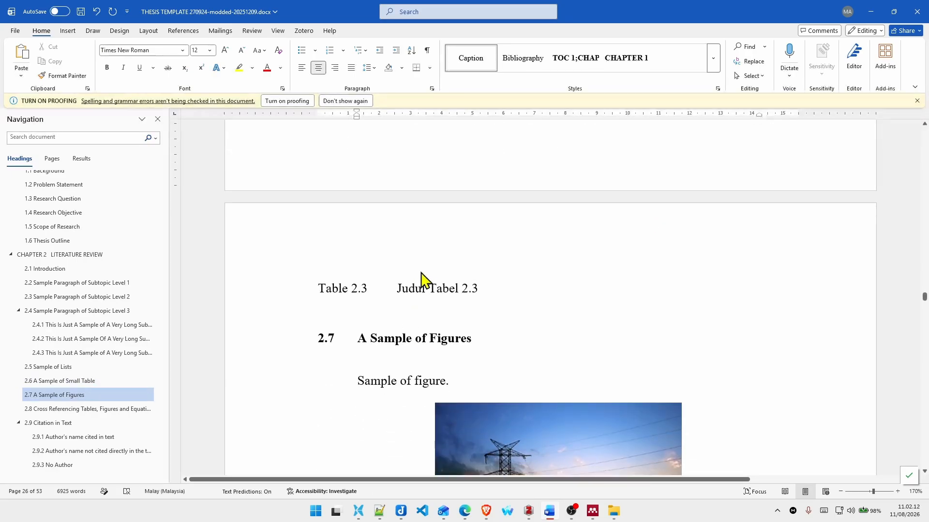
left_click_drag(314, 284, 431, 289)
scroll(500, 332, "up", 8)
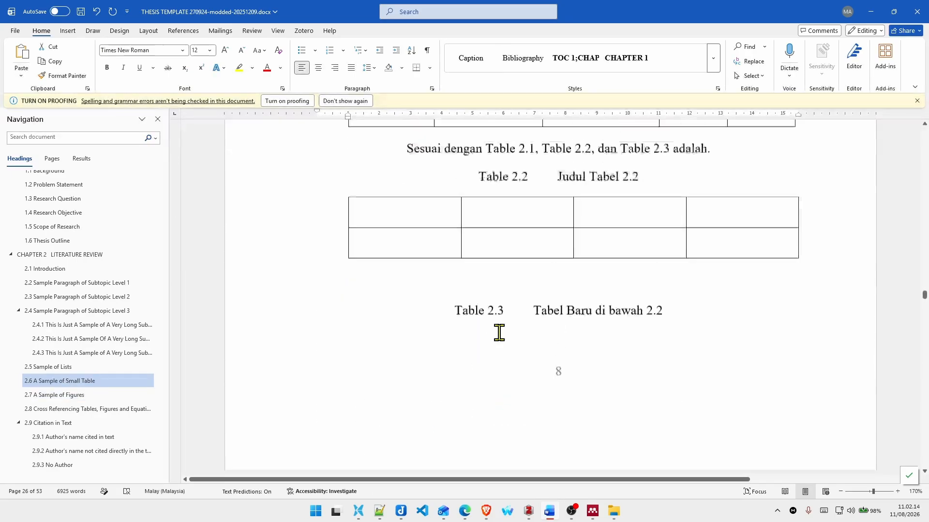
right_click(636, 301)
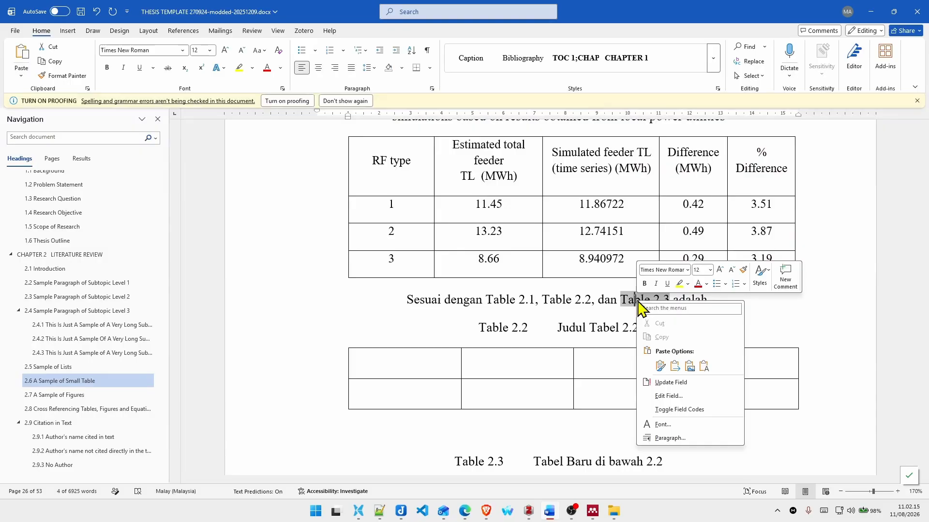
left_click(665, 381)
Step: Update all fields from the "Sesuai dengan" sentence through the "Judul Tabel 2.3" caption in one selection
scroll(408, 297, "down", 8)
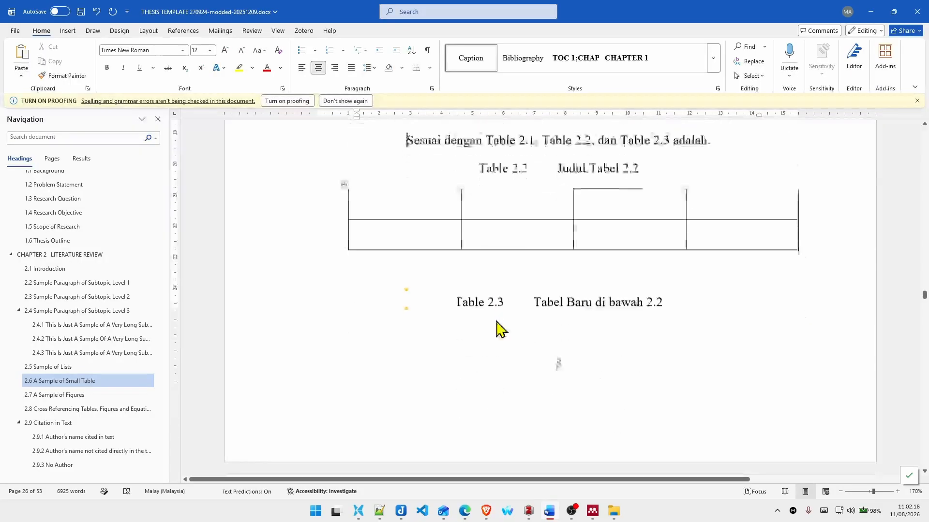
left_click(510, 327, "shift")
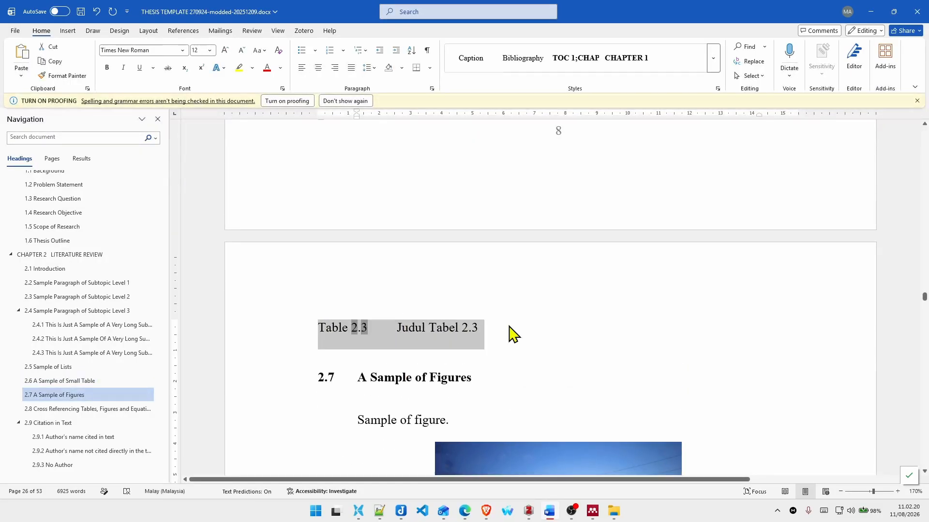
scroll(511, 328, "up", 8)
right_click(638, 263)
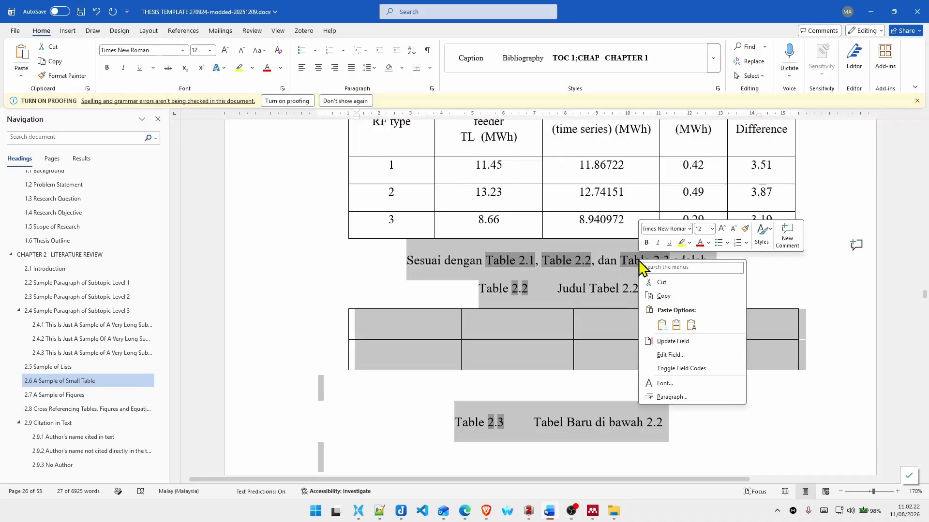
left_click(671, 341)
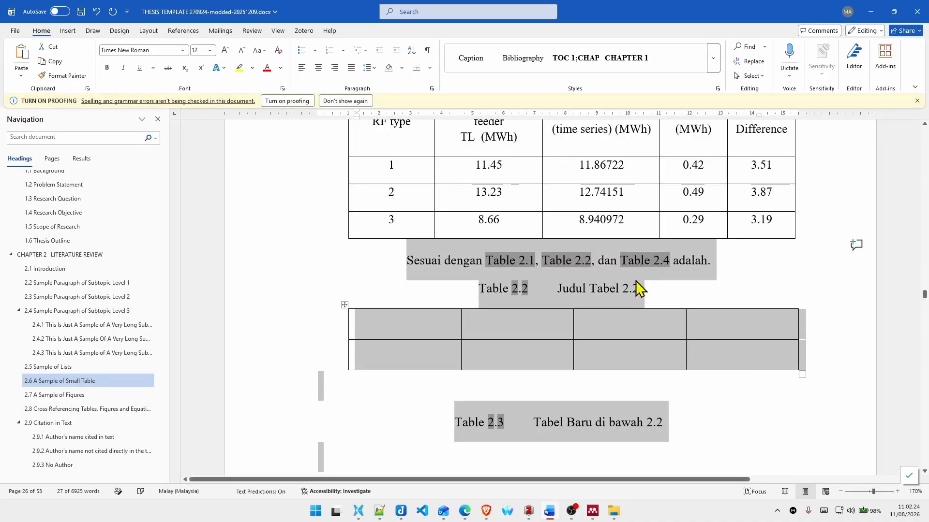
Step: Compare the table cross-references in the "Sesuai dengan" sentence with the caption numbers of the tables below it
left_click(645, 261)
left_click_drag(620, 261, 674, 264)
scroll(656, 292, "down", 6)
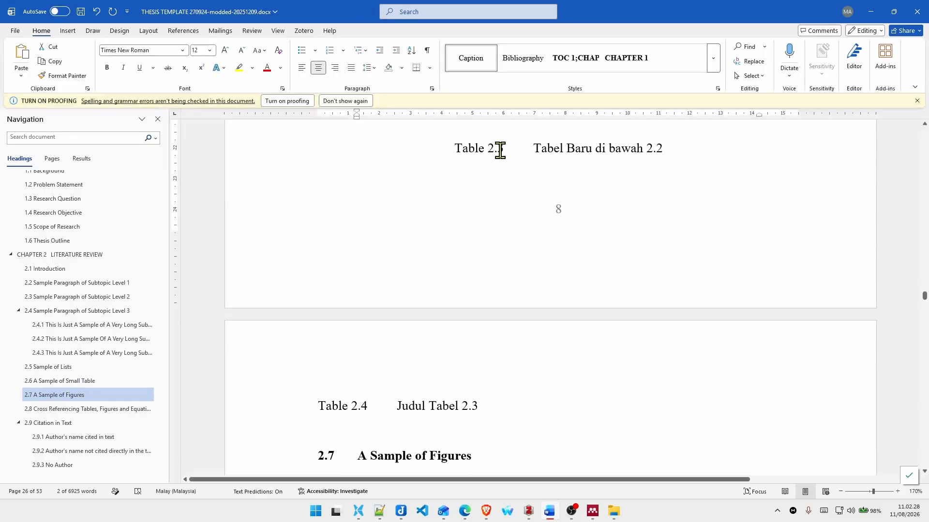
left_click_drag(442, 367, 485, 371)
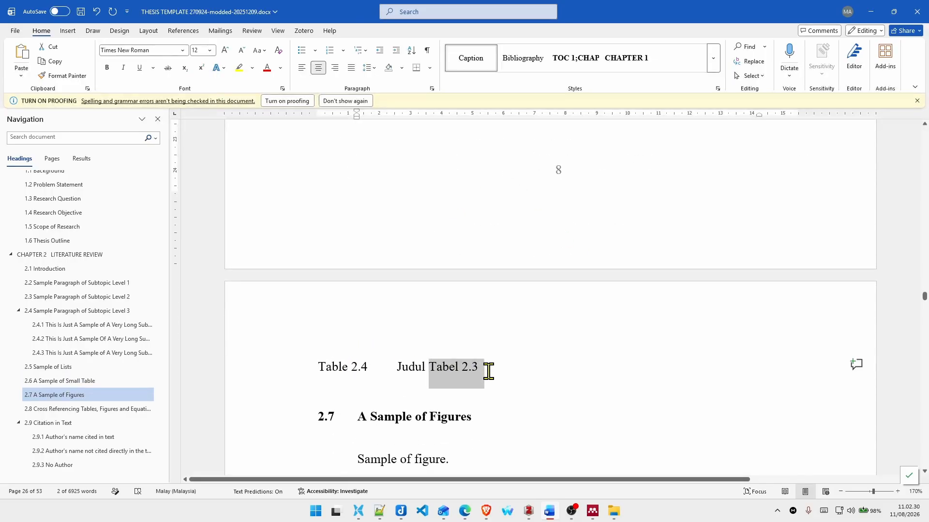
scroll(485, 371, "up", 8)
scroll(573, 350, "down", 3)
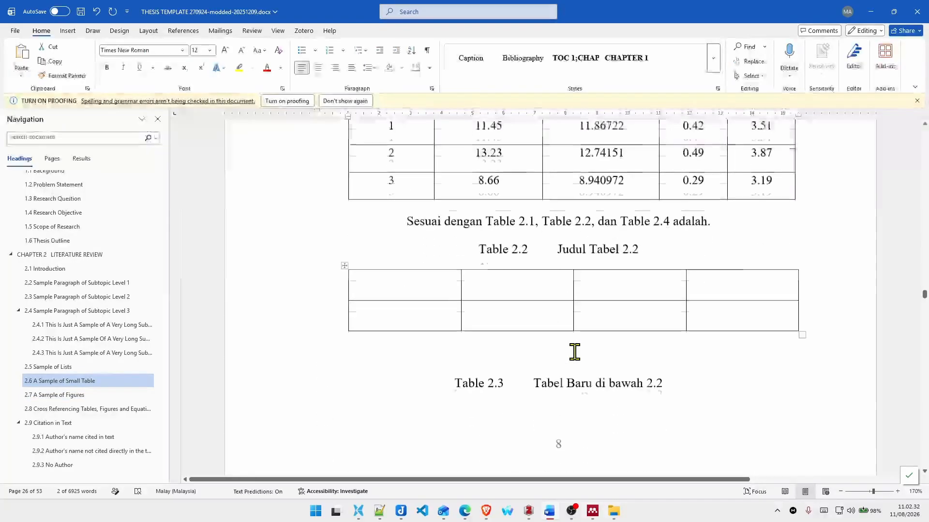
scroll(571, 352, "up", 3)
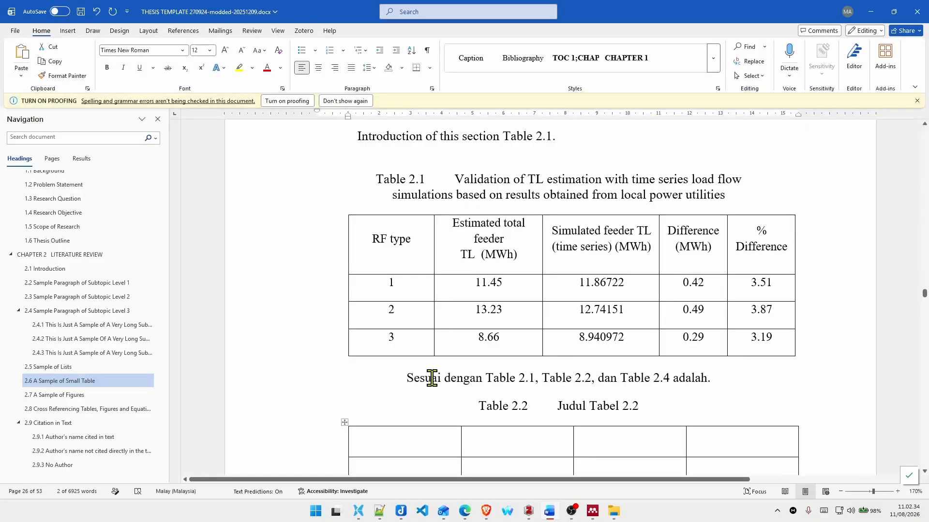
left_click_drag(431, 378, 708, 380)
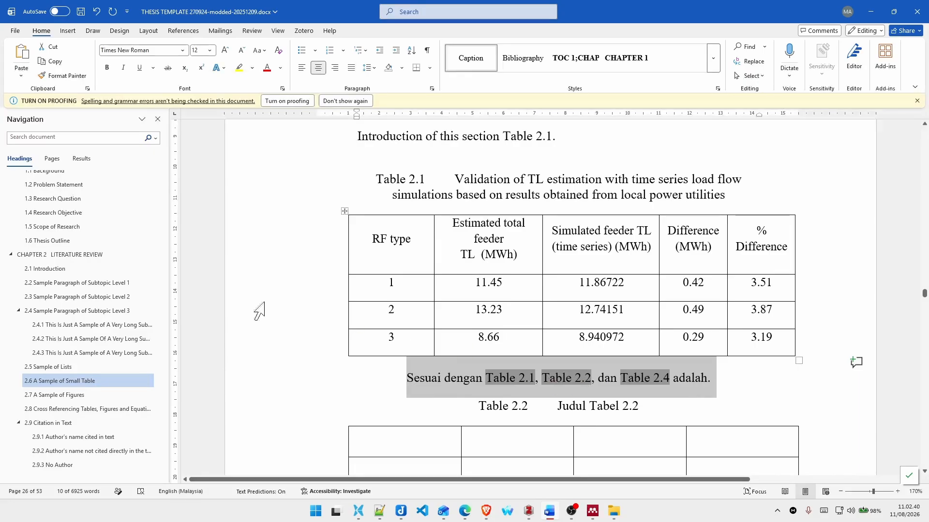
Step: Update the entire List of Tables, including its entries and page numbers, and look over the entries
scroll(103, 265, "up", 4)
scroll(103, 266, "up", 1)
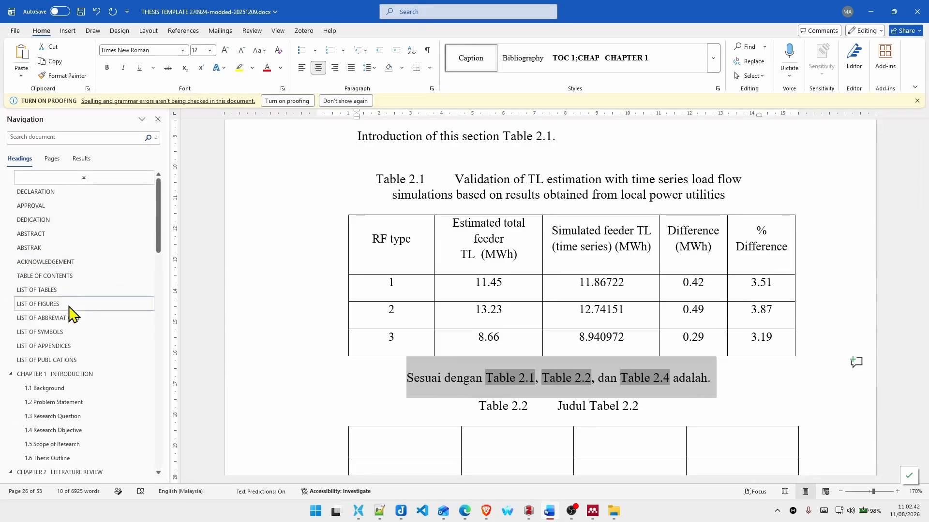
left_click(63, 292)
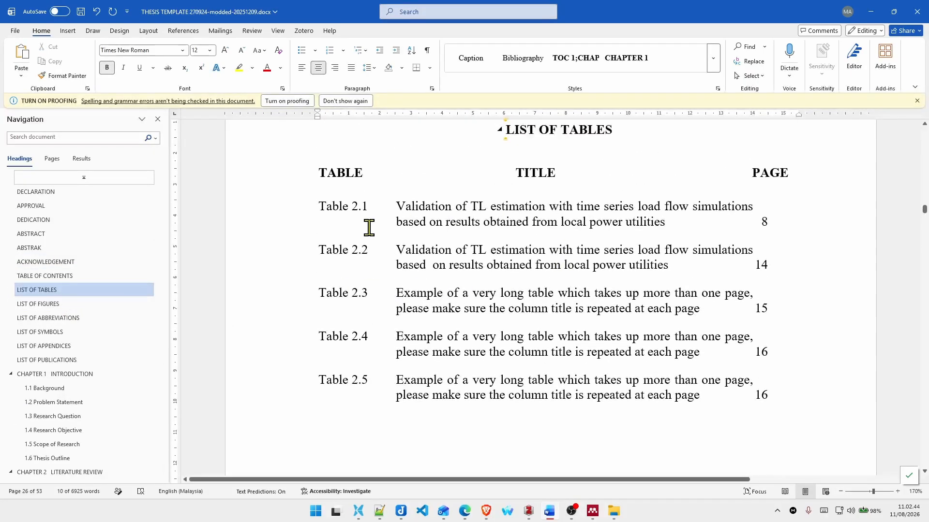
left_click(487, 249)
right_click(486, 250)
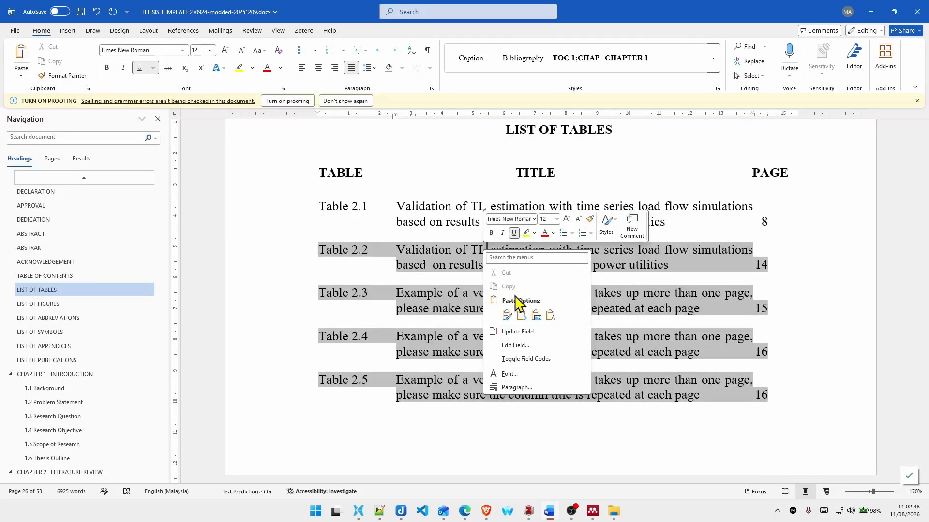
left_click(523, 333)
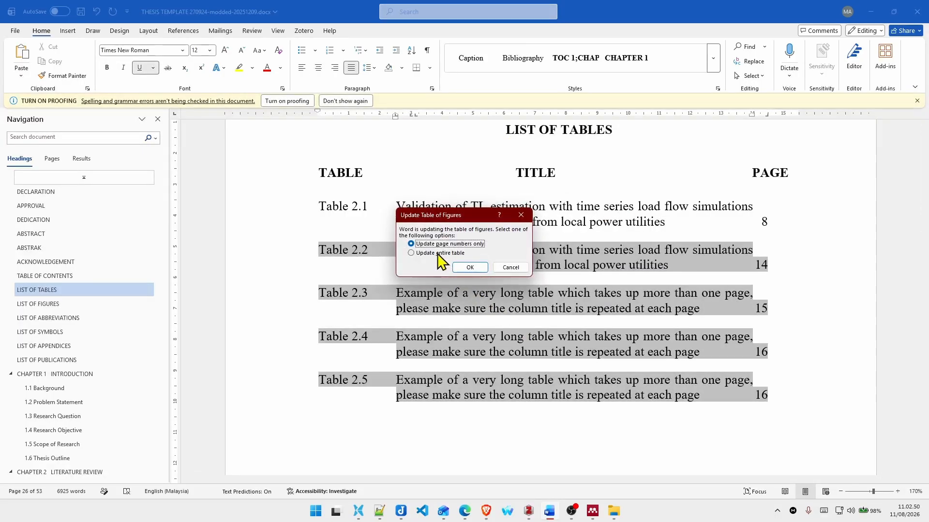
left_click(436, 253)
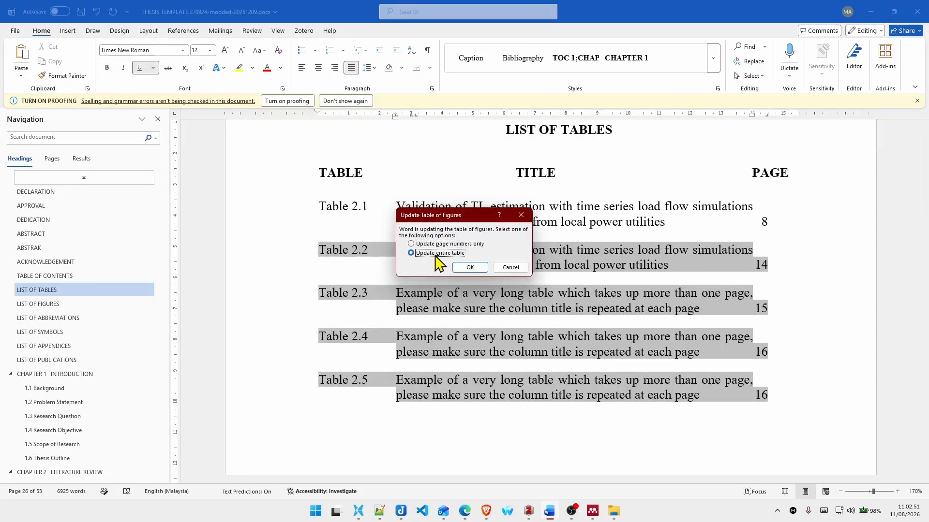
left_click(469, 268)
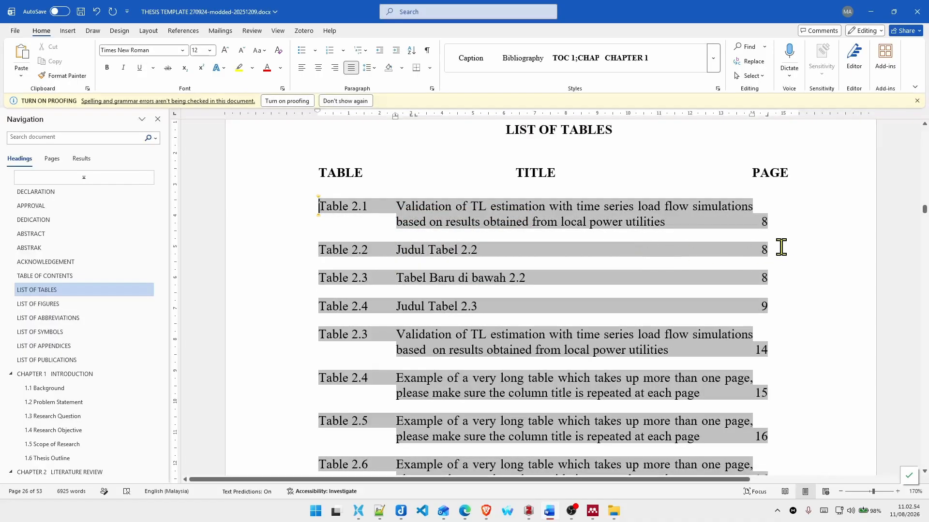
left_click(544, 254)
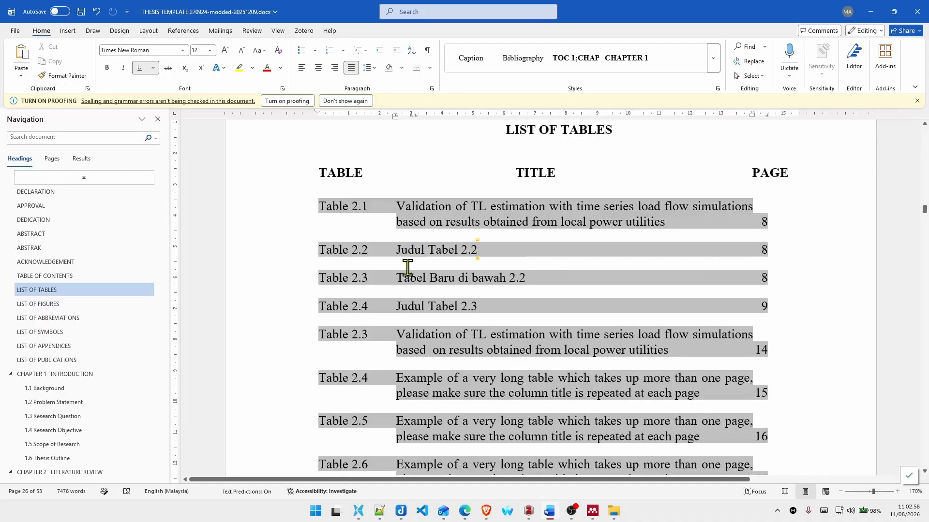
scroll(408, 421, "down", 4)
Step: Go to section 2.7 "A Sample of Figures" and add an empty line below the Figure 2.1 caption
scroll(121, 384, "down", 3)
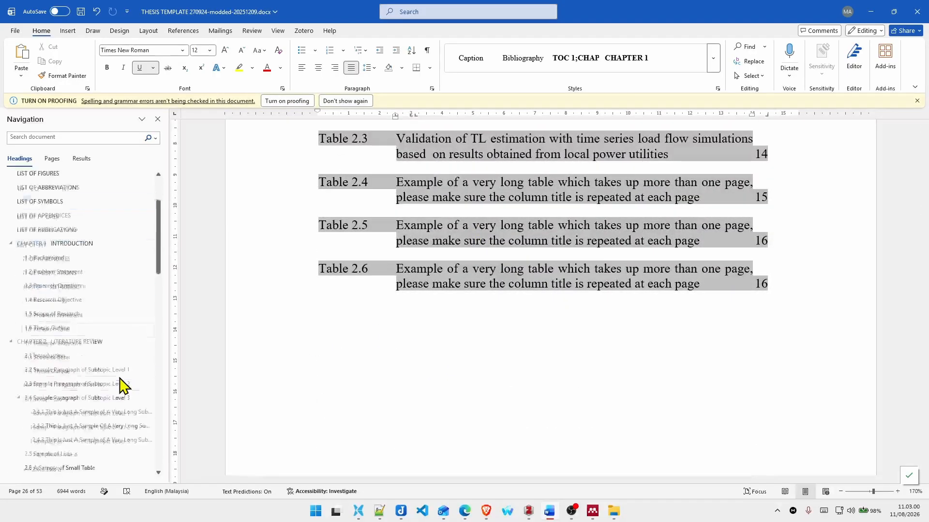
scroll(121, 384, "down", 3)
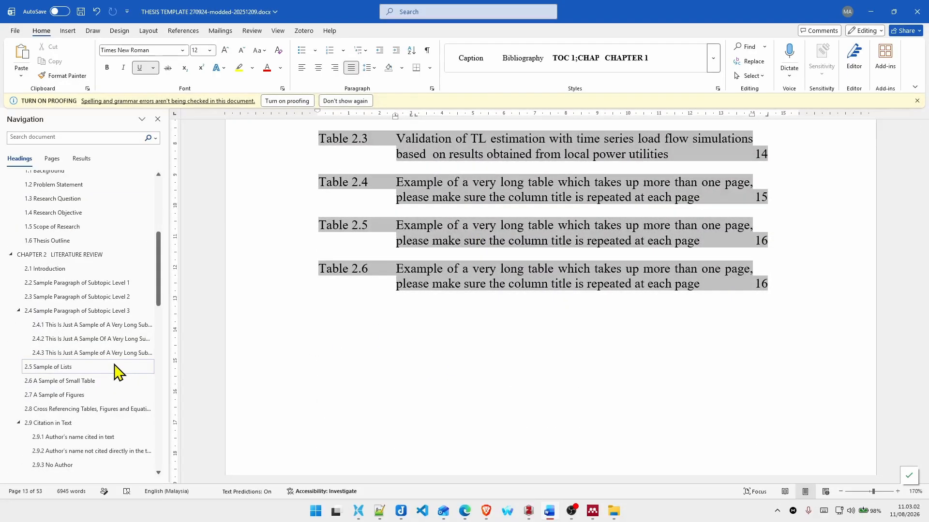
left_click(99, 382)
scroll(446, 288, "down", 15)
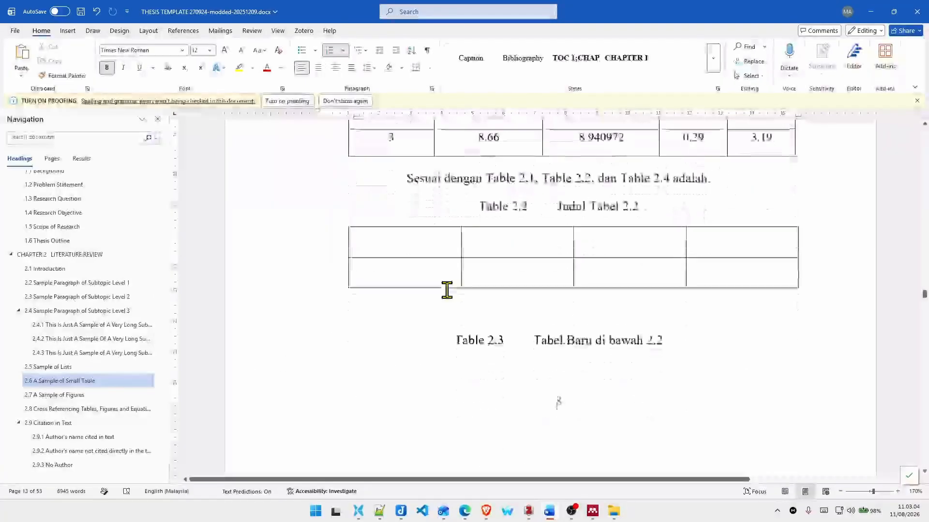
scroll(446, 288, "down", 3)
scroll(446, 290, "up", 3)
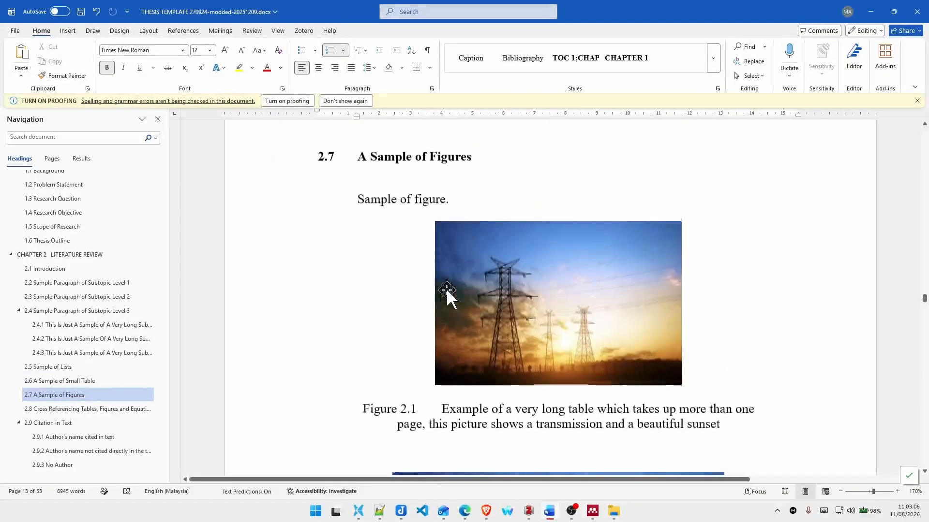
left_click(362, 412)
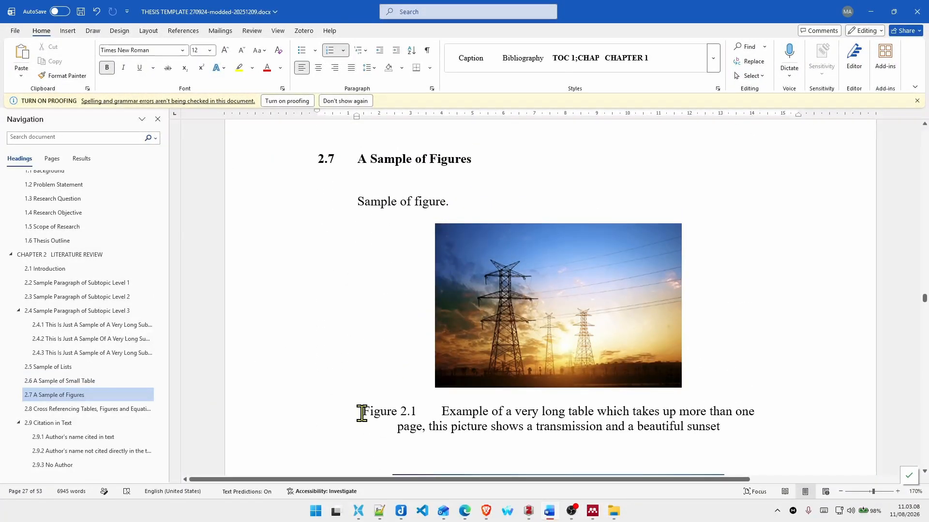
scroll(511, 365, "down", 2)
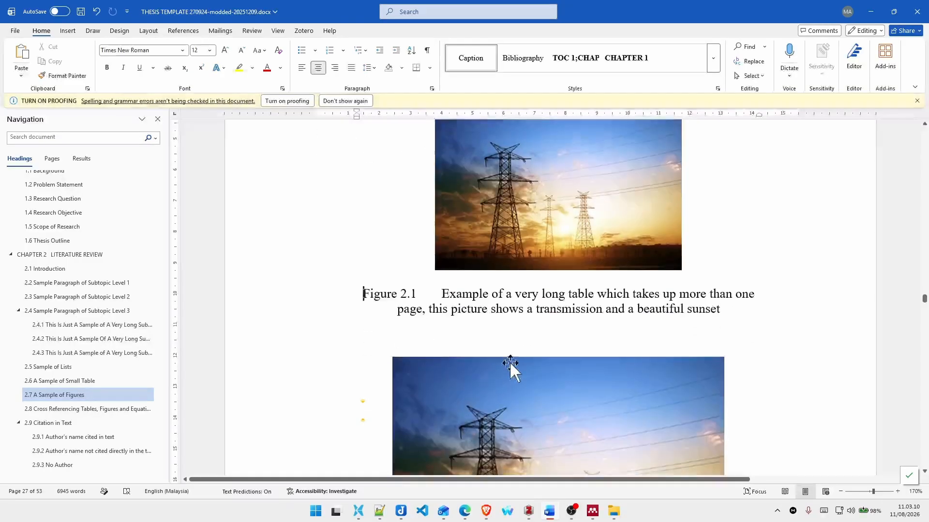
key("Return")
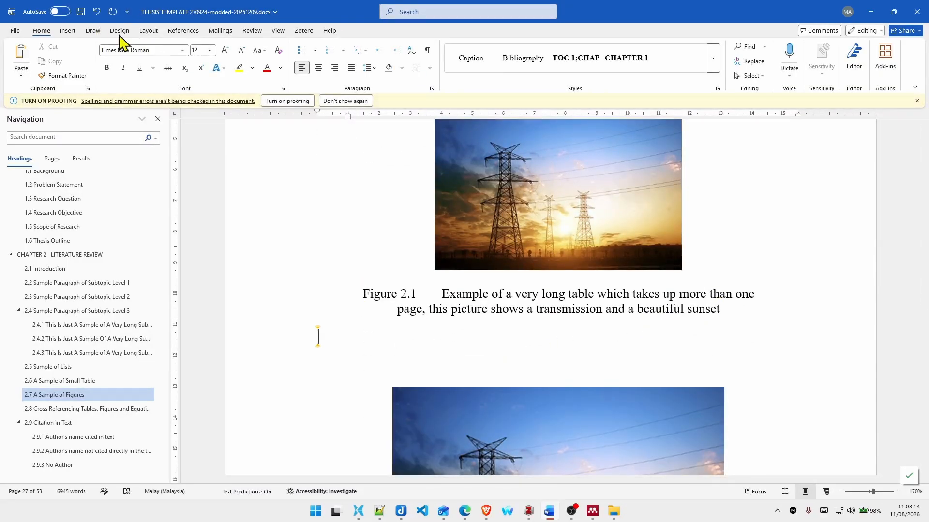
Step: Start a new caption on the empty line below the Figure 2.1 caption, using the Figure label
left_click(67, 35)
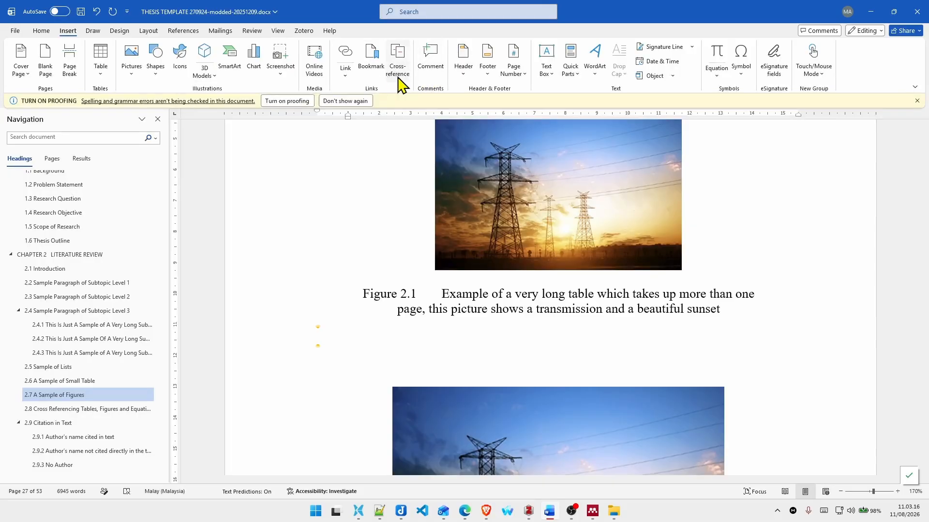
left_click(197, 32)
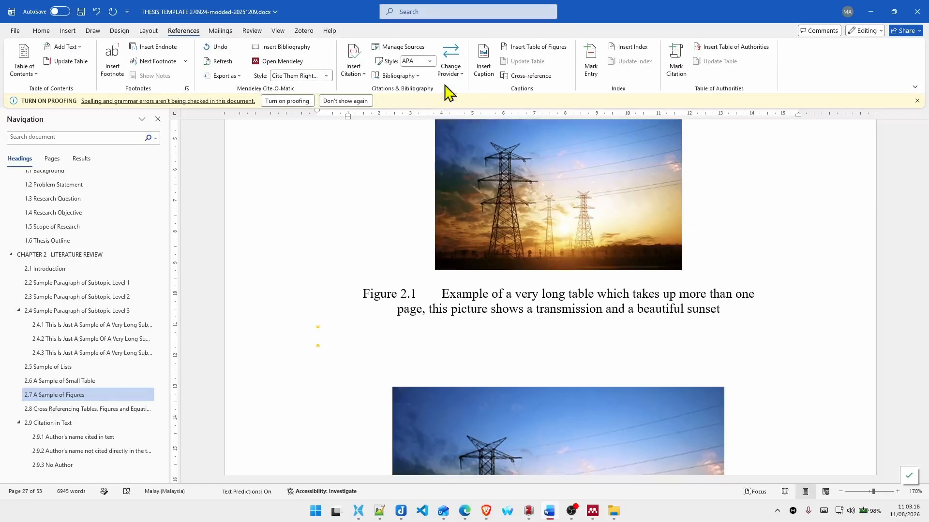
left_click(483, 68)
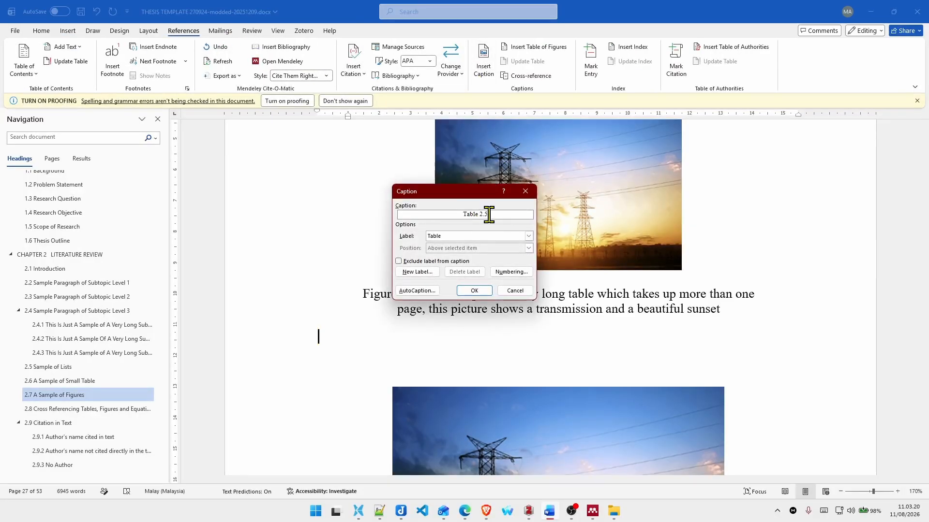
left_click(485, 236)
left_click(478, 258)
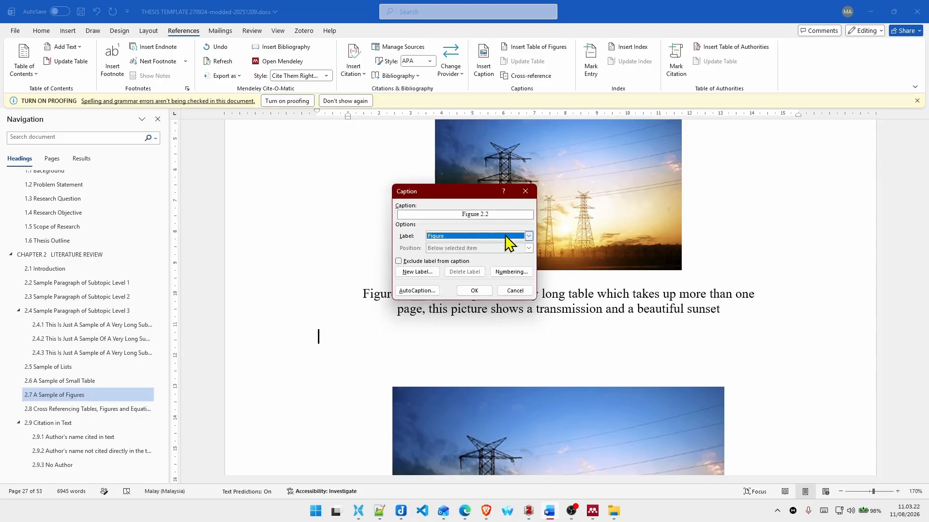
Step: Number the new figure caption with the Heading 1 chapter number and a full stop separator, and insert it
left_click(508, 272)
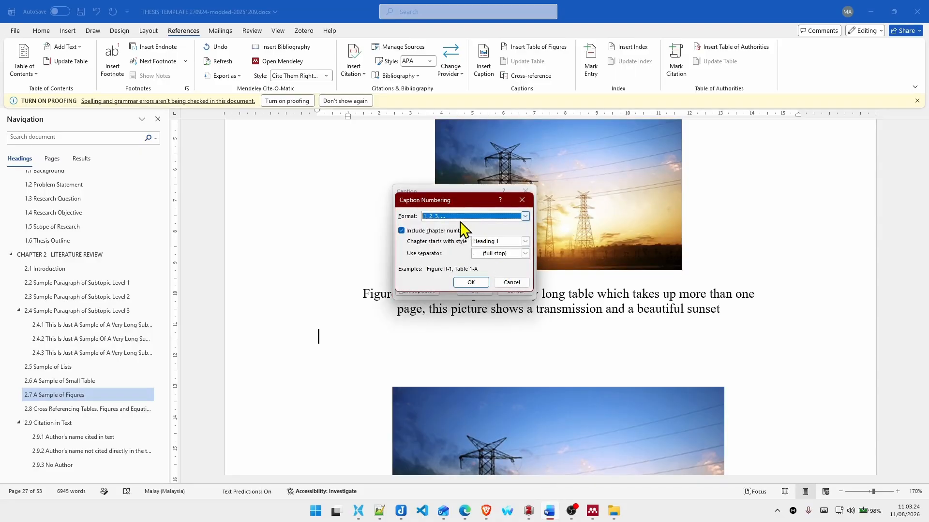
left_click(414, 232)
left_click(411, 231)
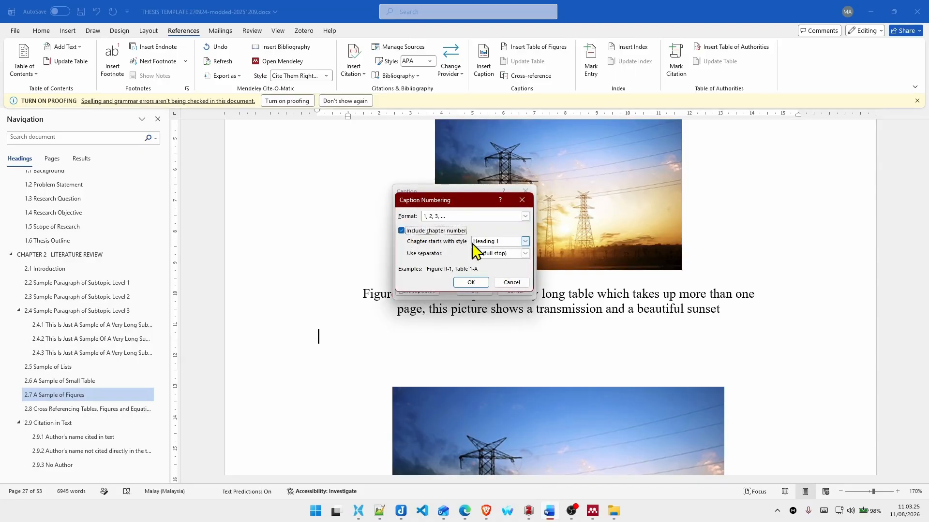
left_click(523, 242)
left_click(522, 241)
left_click(513, 263)
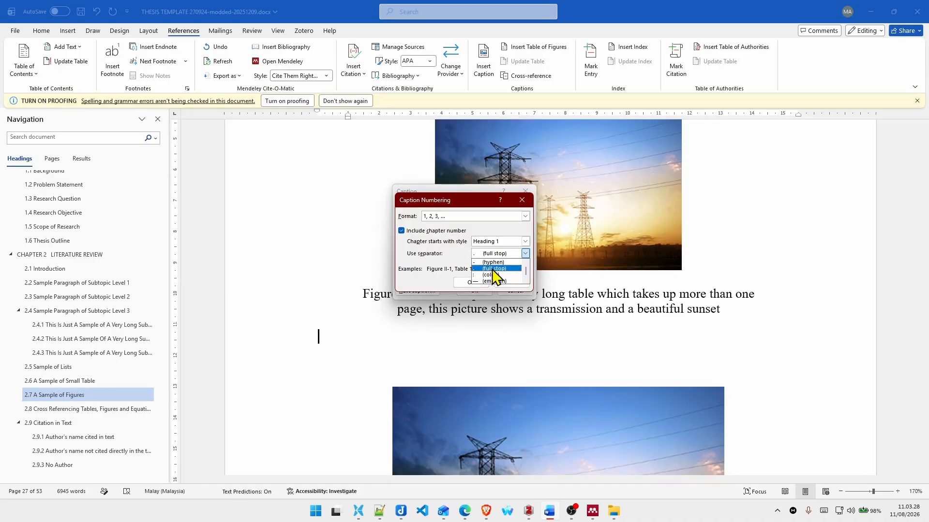
left_click(492, 269)
left_click(471, 283)
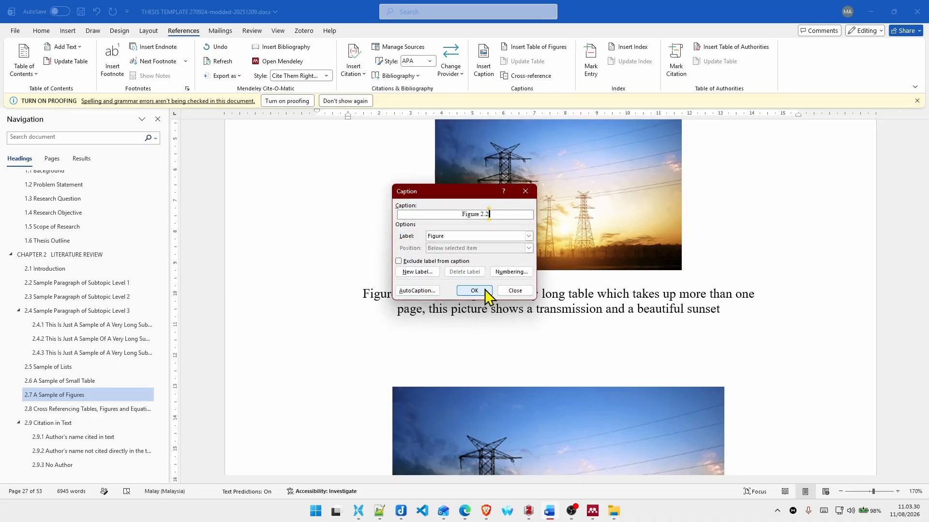
left_click(476, 290)
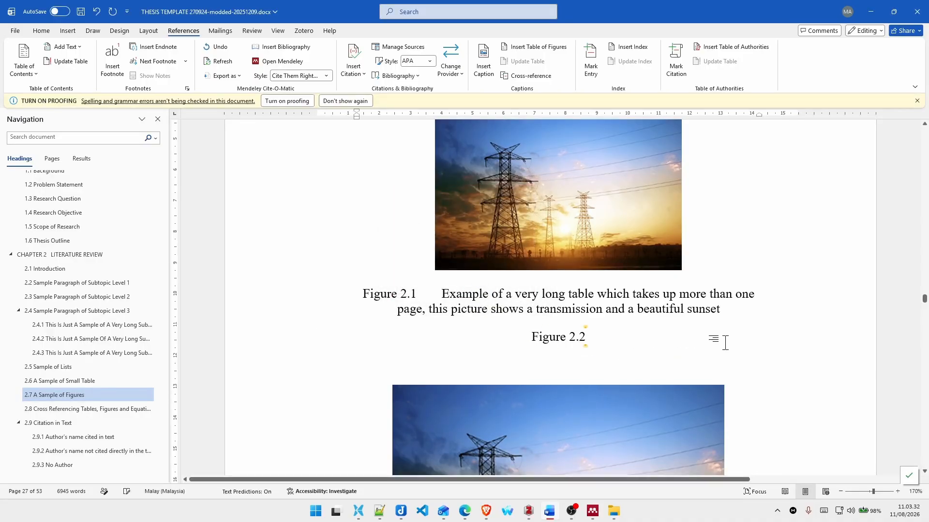
Step: Add a tab after the new Figure 2.2 caption number and title the caption "Gambar di bawah Figure 2.1"
key("Tab")
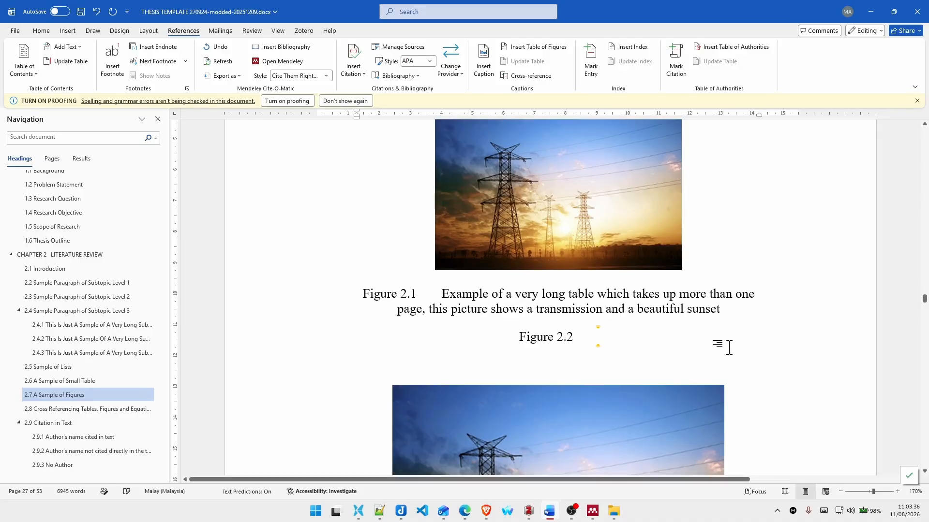
type("Gambar di ba")
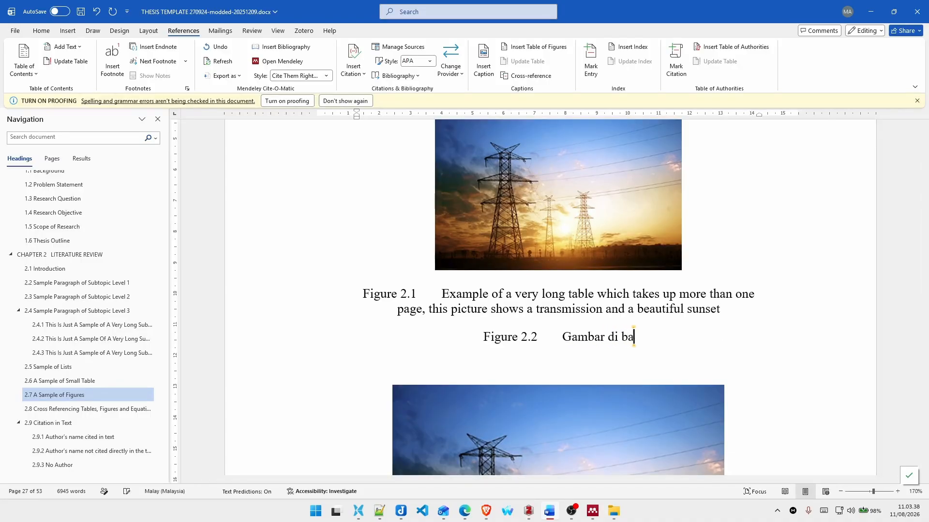
type("wah gambr")
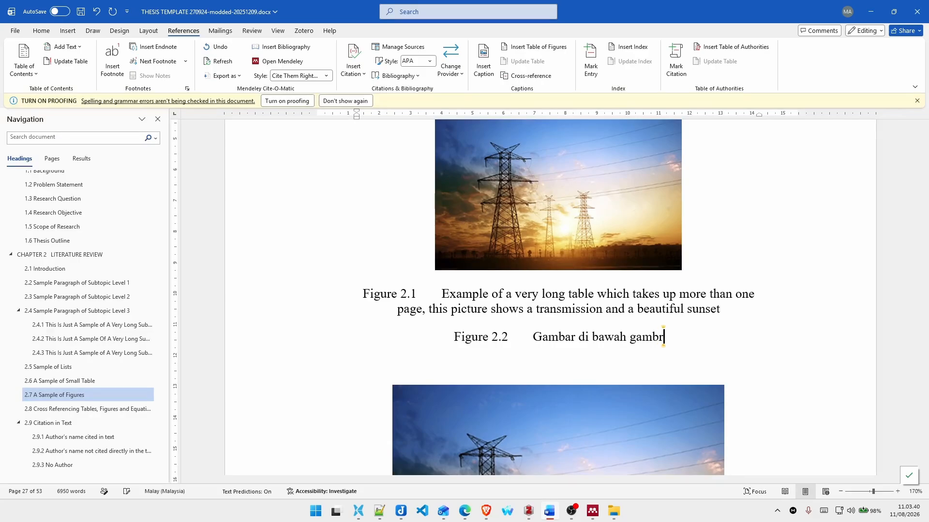
key("BackSpace")
key("BackSpace")
key("BackSpace")
key("BackSpace")
key("BackSpace")
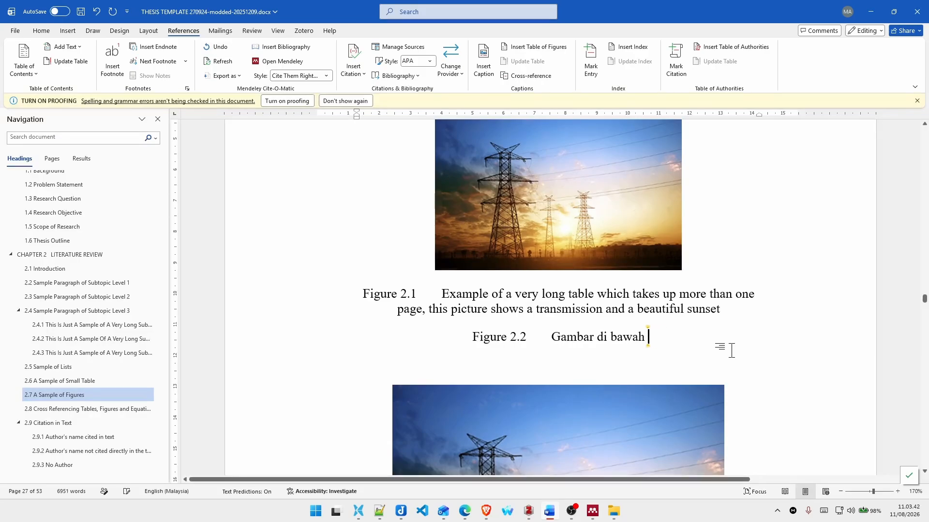
type("Figure 2.2")
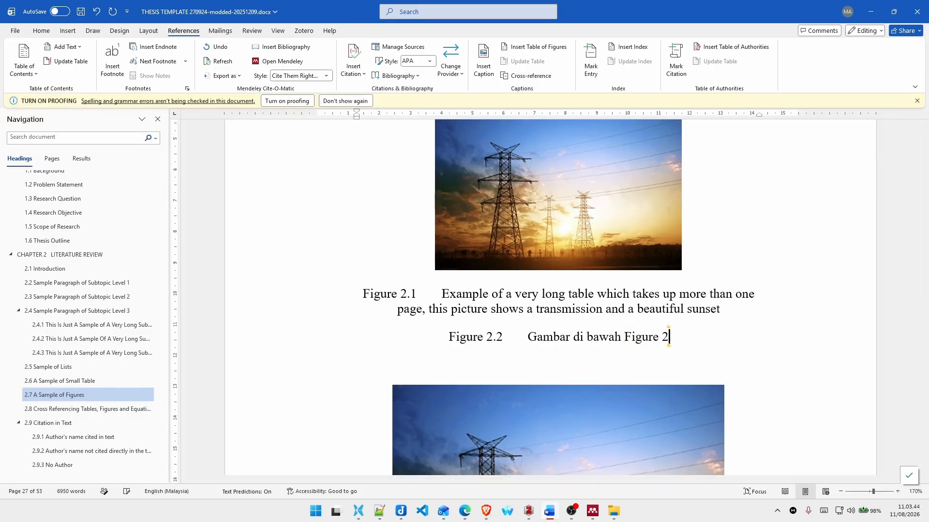
key("BackSpace")
type("1")
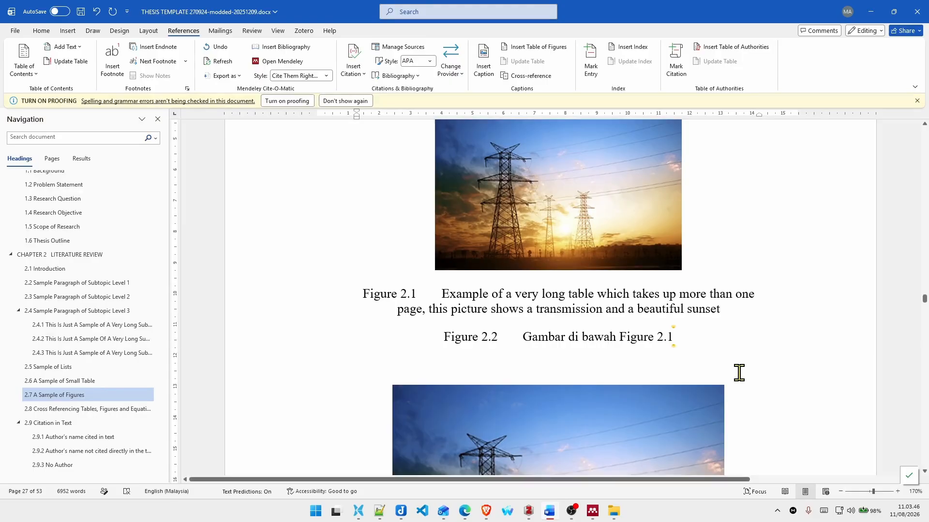
Step: Copy the opening part of the Figure 2.1 caption, through "Example of a very long table", onto a new line below the Figure 2.2 caption
scroll(489, 317, "down", 3)
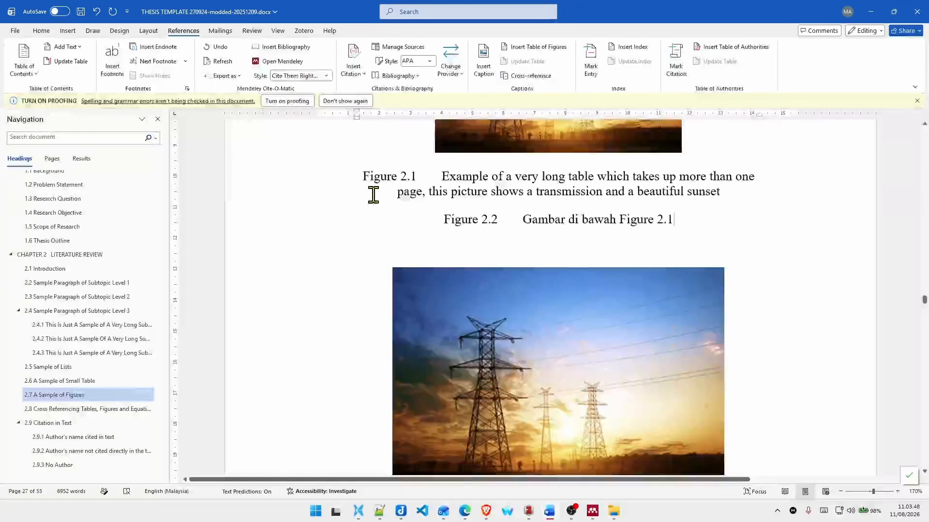
left_click_drag(360, 175, 587, 175)
key("ctrl+c")
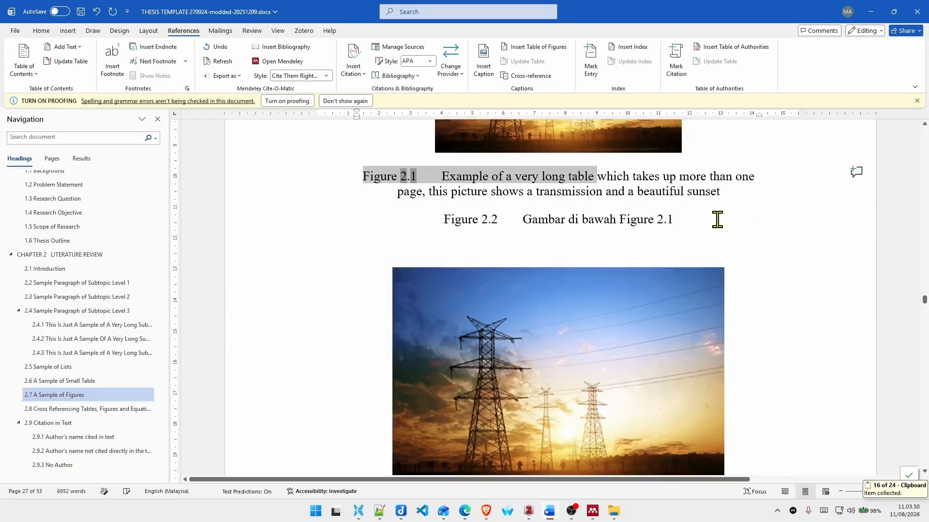
left_click(718, 219)
key("Return")
key("ctrl+v")
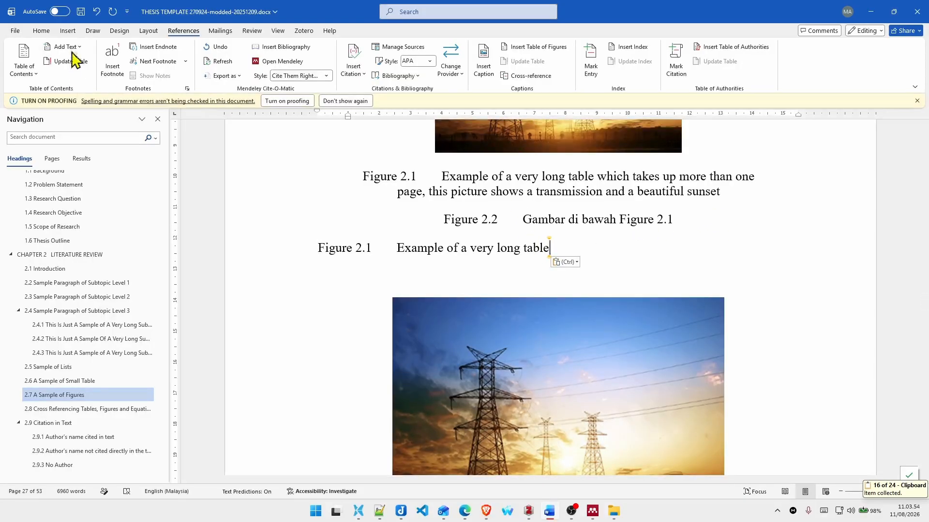
Step: Apply the Caption style to the pasted caption line below Figure 2.2
left_click(42, 31)
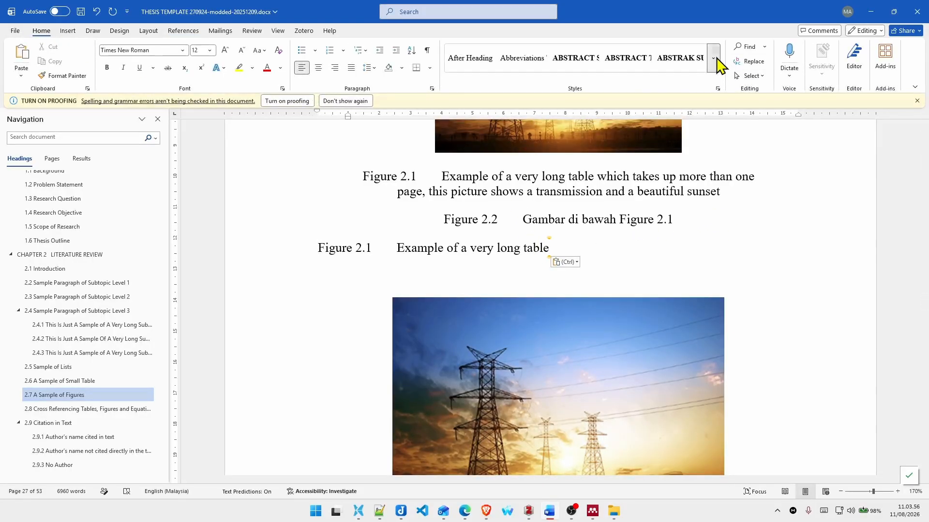
left_click(731, 74)
left_click(835, 248)
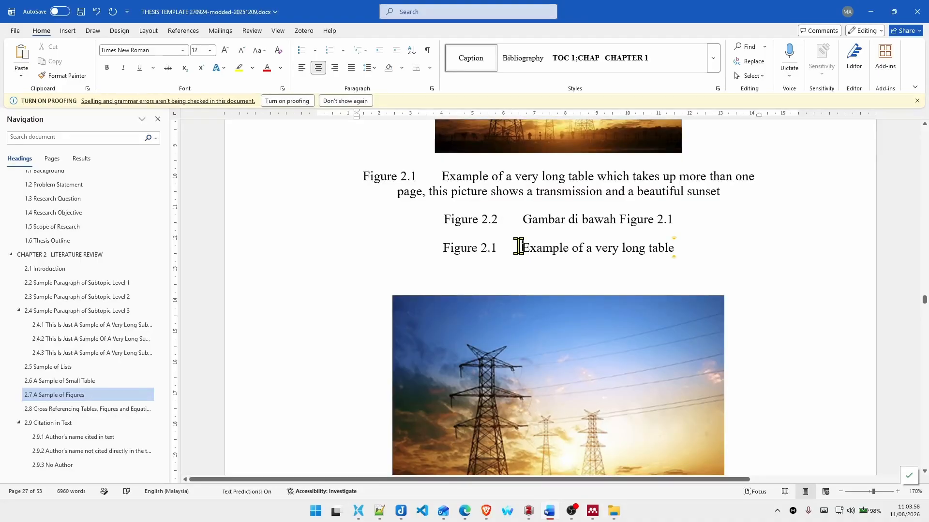
Step: Replace the pasted caption's title text with "Gambar di bawah 2.2"
key("ctrl+shift+Right")
key("ctrl+shift+Right")
key("ctrl+shift+Right")
key("ctrl+shift+Right")
key("ctrl+shift+Right")
key("ctrl+shift+Right")
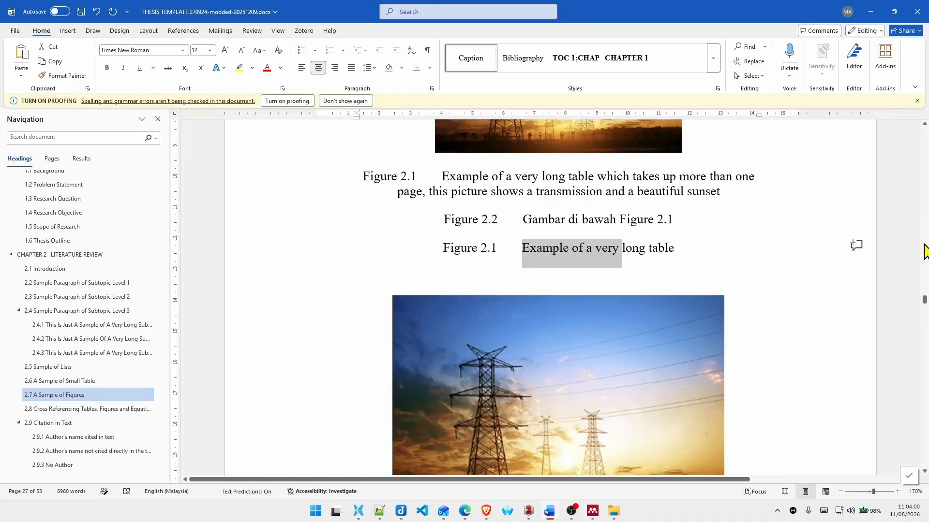
type("Gm")
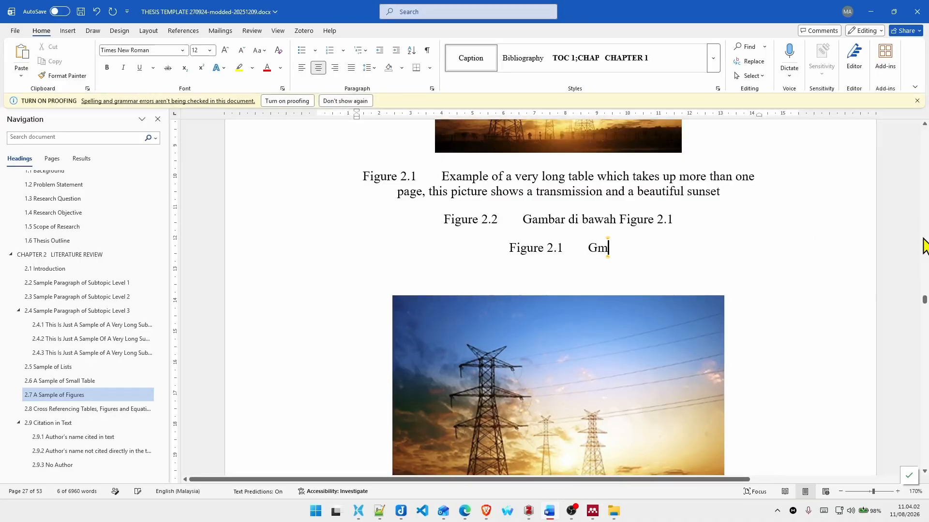
key("BackSpace")
type("ambar di baw")
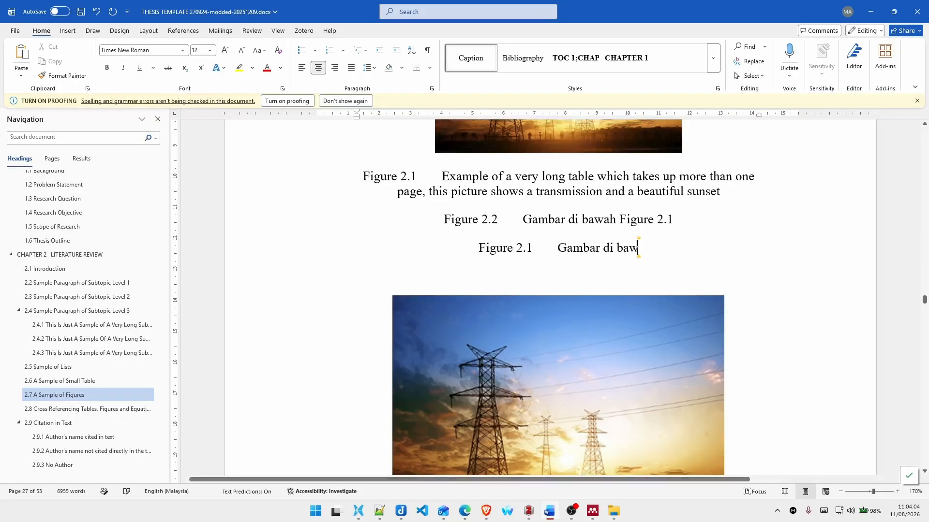
type("ah 2.")
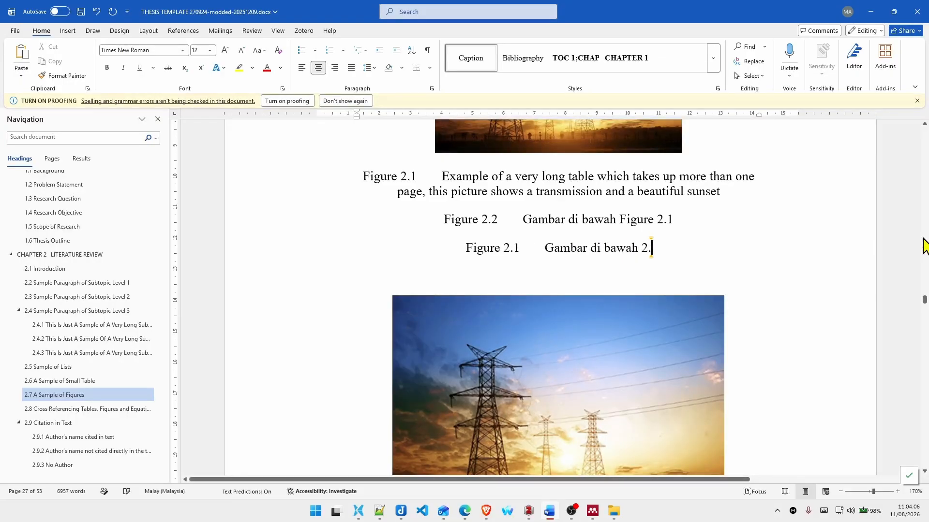
type("2")
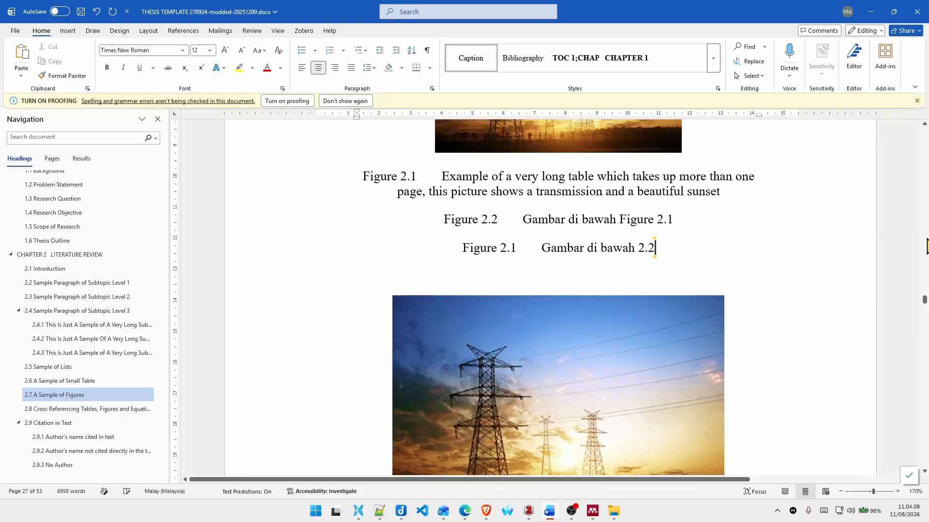
Step: Start a cross-reference at the end of "Sample of figure" in section 2.7, using the Figure reference type
scroll(714, 238, "up", 4)
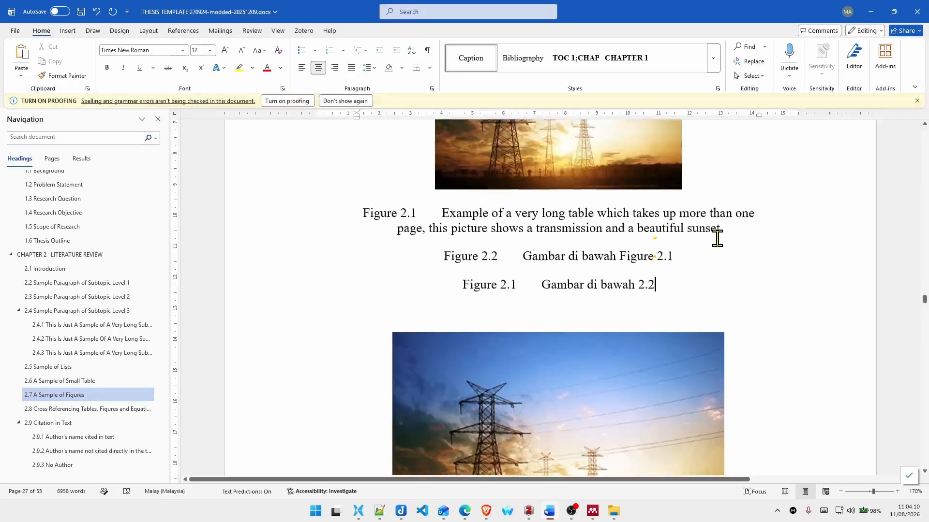
scroll(534, 338, "up", 2)
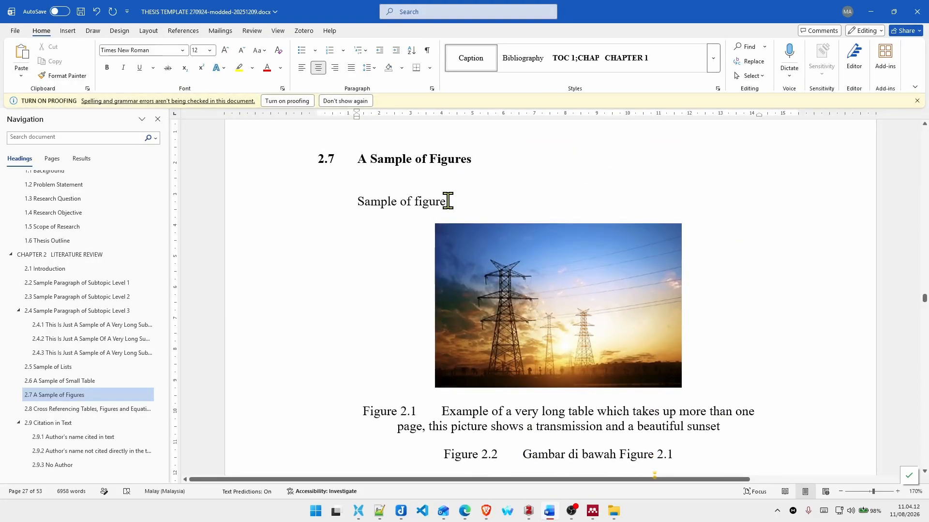
left_click(448, 201)
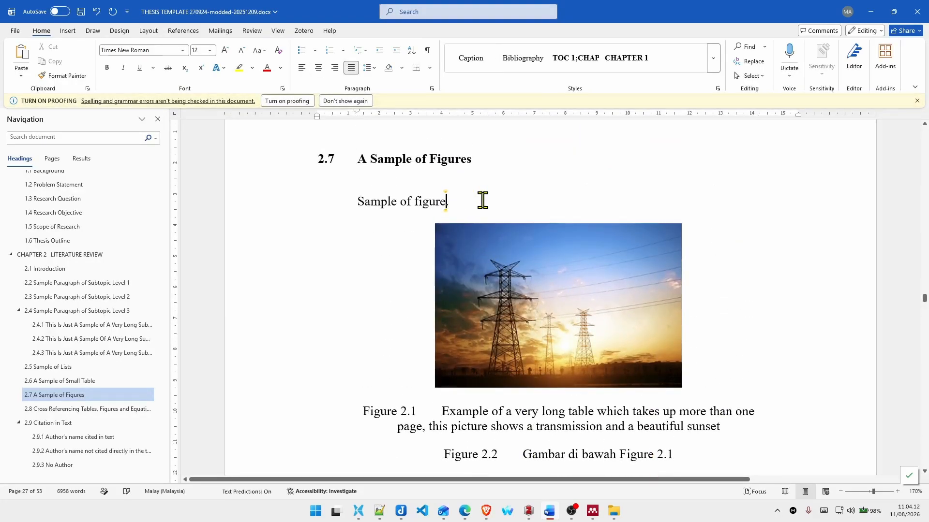
left_click(184, 31)
left_click(530, 76)
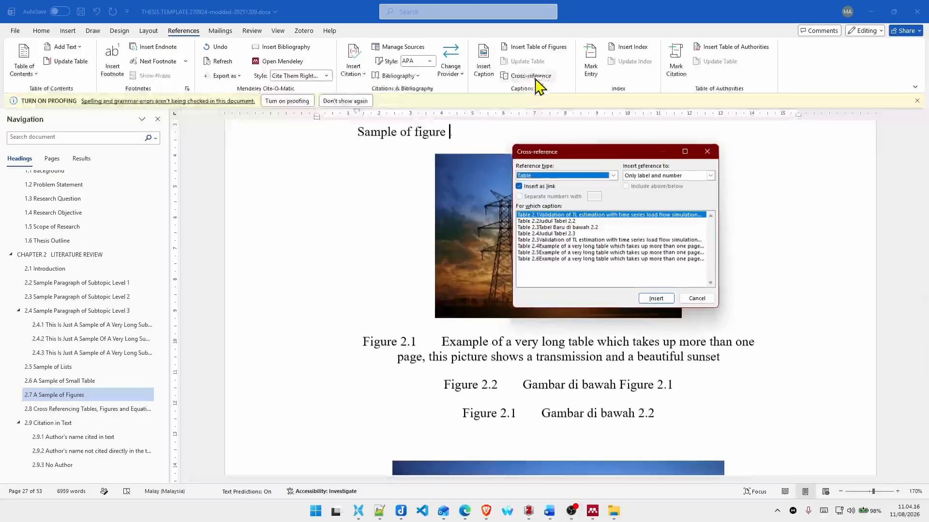
left_click(588, 177)
left_click(556, 213)
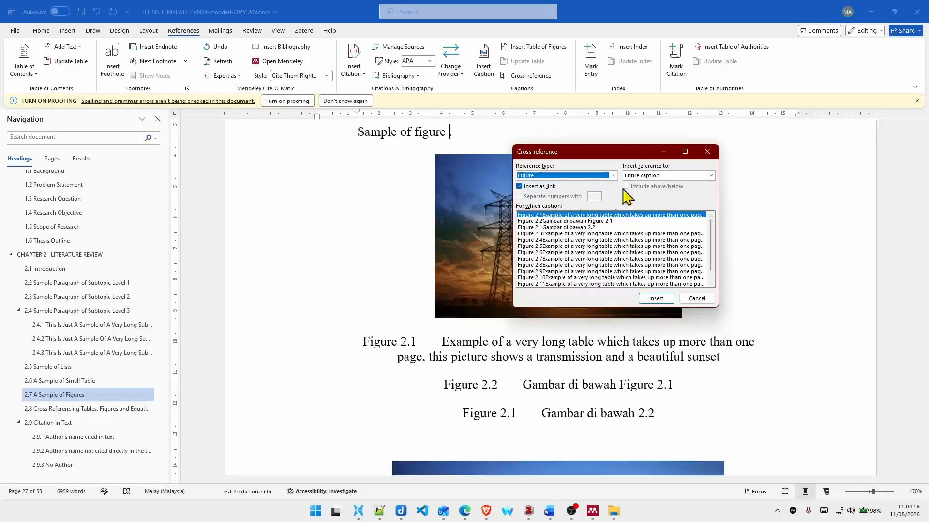
Step: Insert a cross-reference to the "Gambar di bawah 2.2" caption, showing only its label and number, and close the dialog
left_click(677, 177)
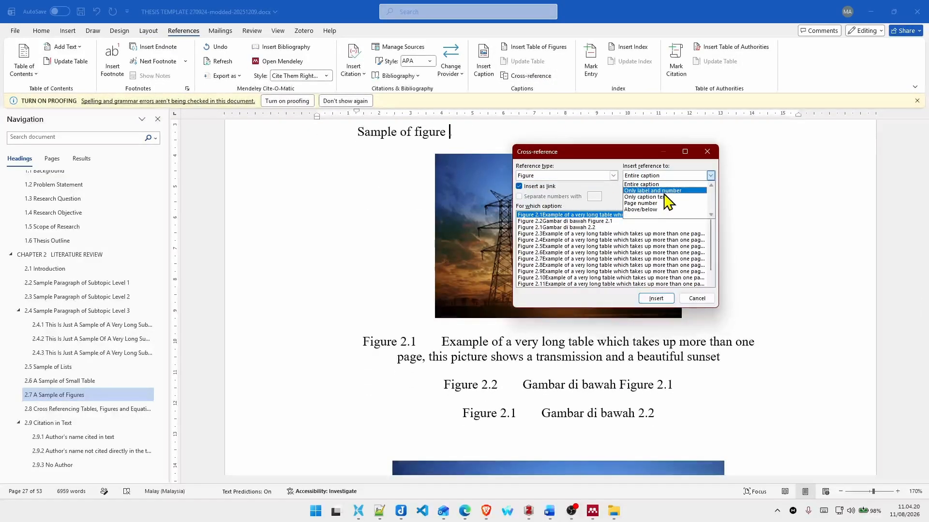
left_click(662, 190)
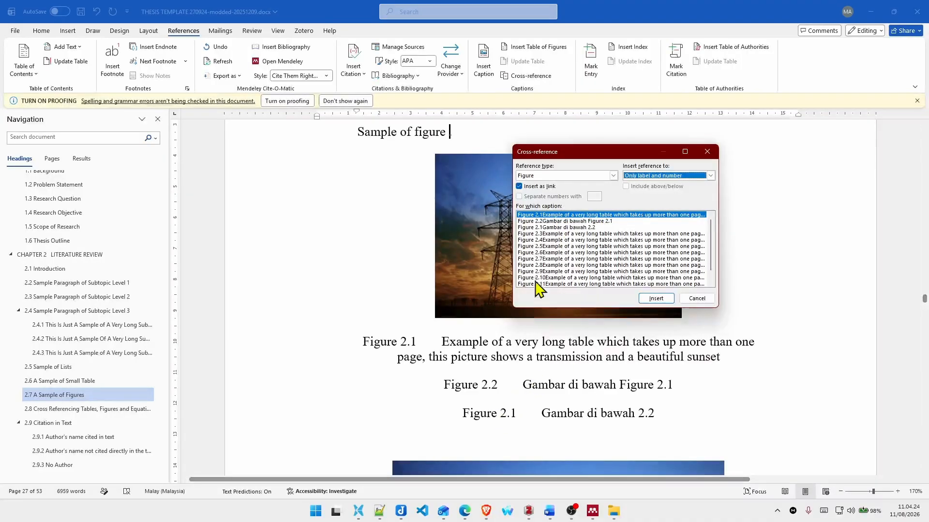
left_click(562, 228)
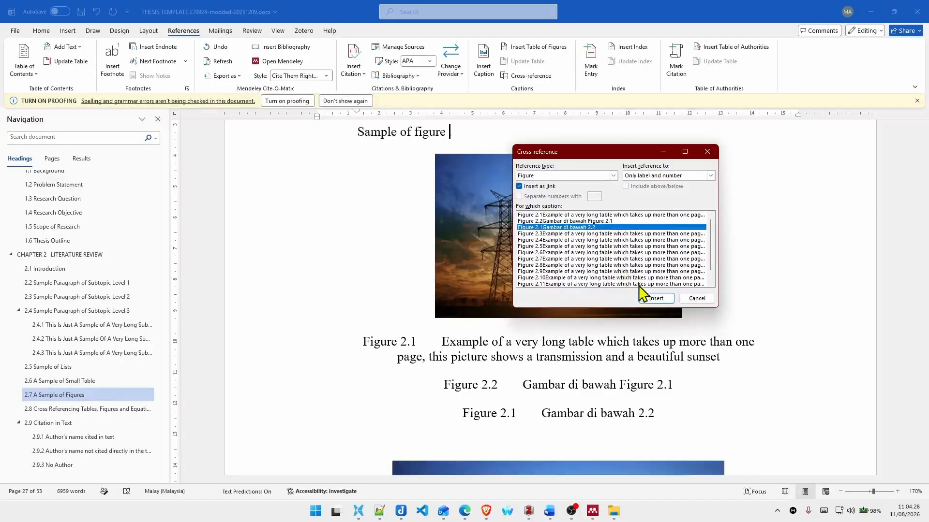
left_click(655, 298)
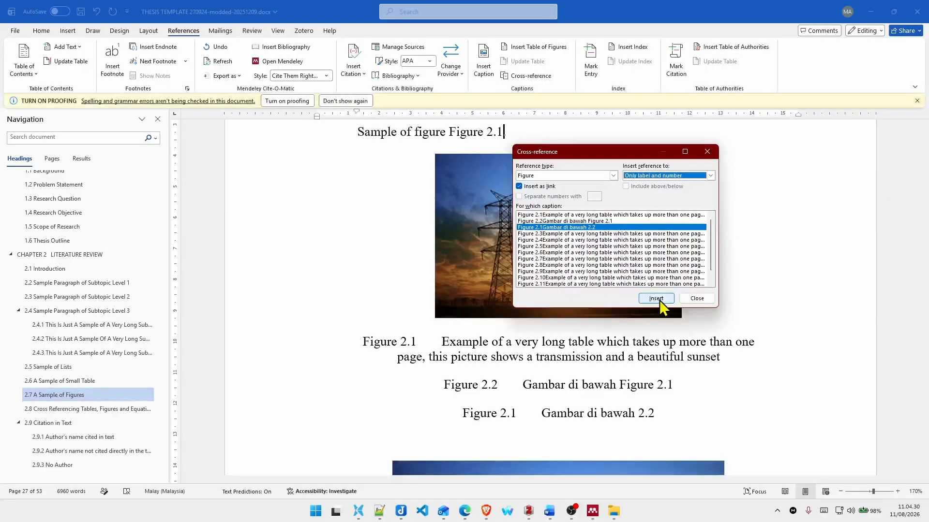
left_click(696, 299)
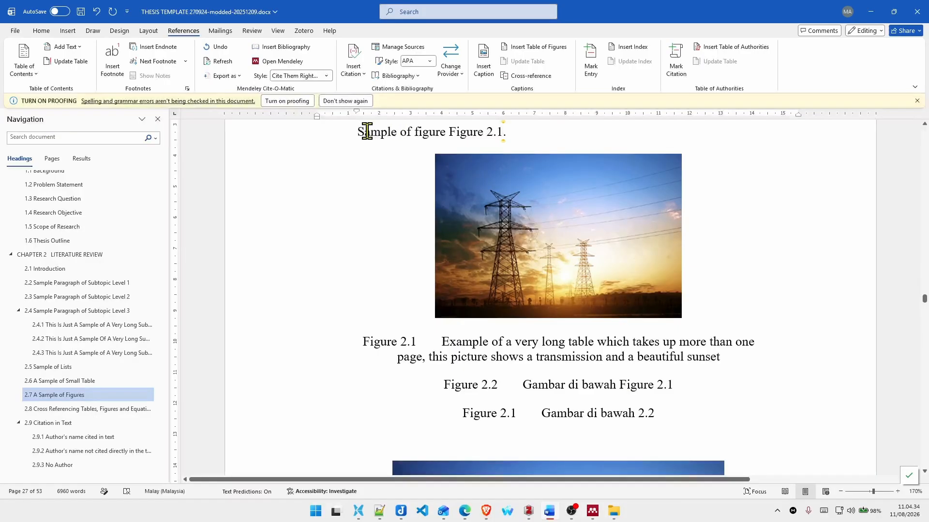
Step: Update all fields from the "Sample of figure" sentence through the "Gambar di bawah 2.2" caption so the figure numbers refresh
left_click_drag(360, 132, 665, 424)
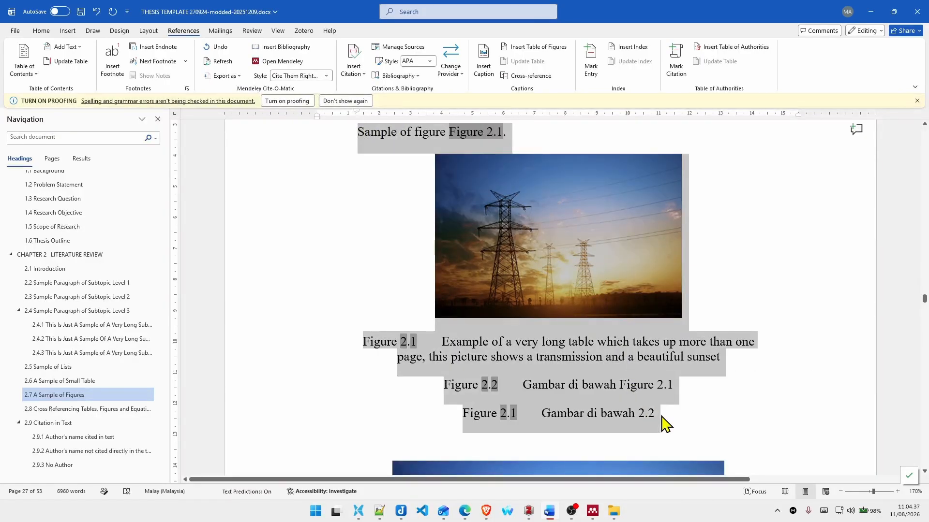
right_click(465, 135)
left_click(494, 211)
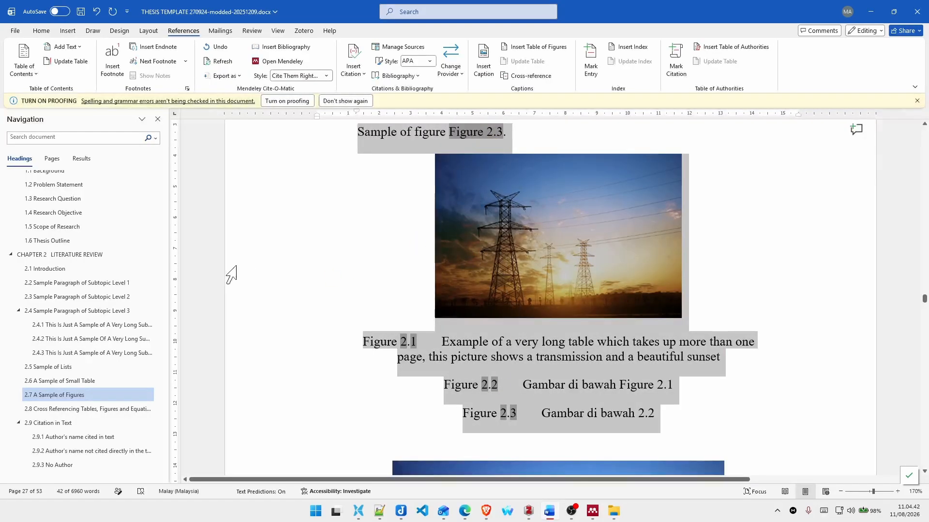
Step: Update the entire List of Figures, including its entries and page numbers, and look over the entries
scroll(145, 259, "up", 5)
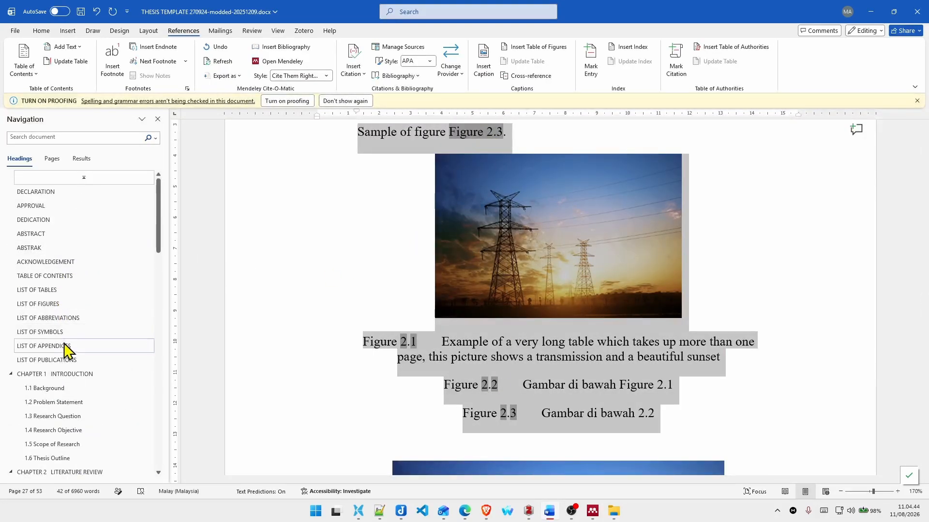
left_click(76, 304)
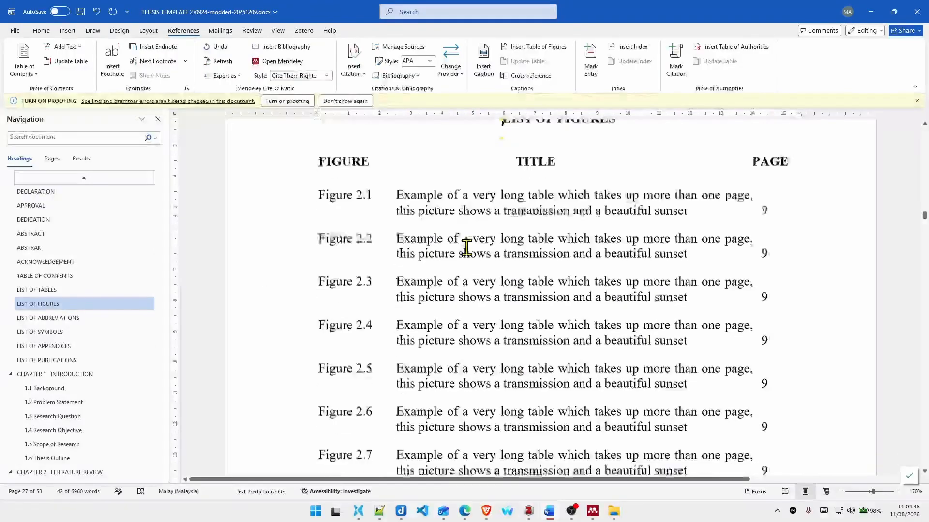
scroll(467, 247, "down", 1)
right_click(480, 171)
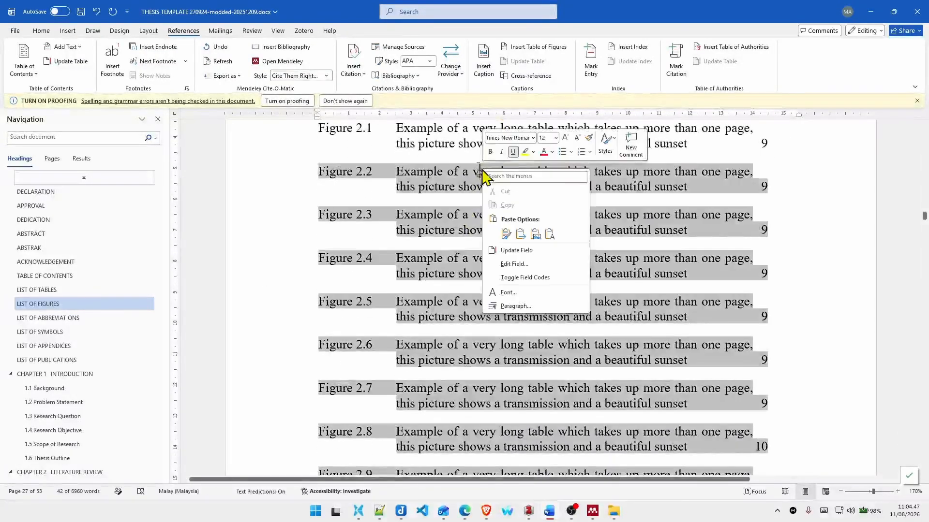
left_click(532, 250)
left_click(411, 253)
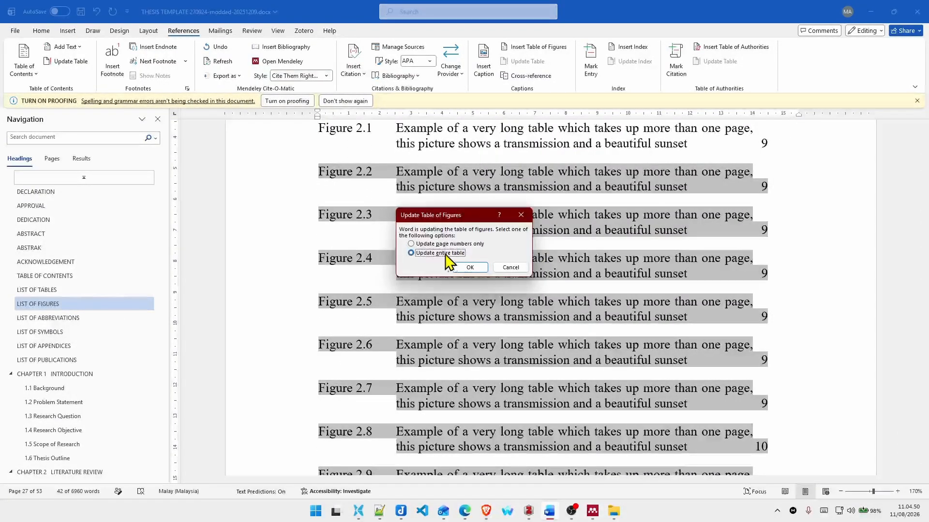
left_click(469, 267)
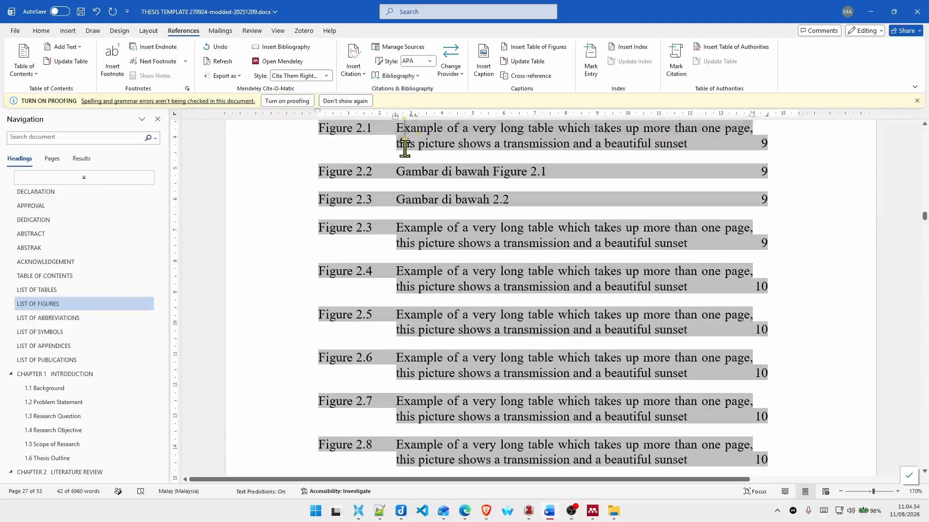
left_click_drag(405, 147, 367, 234)
left_click(363, 228)
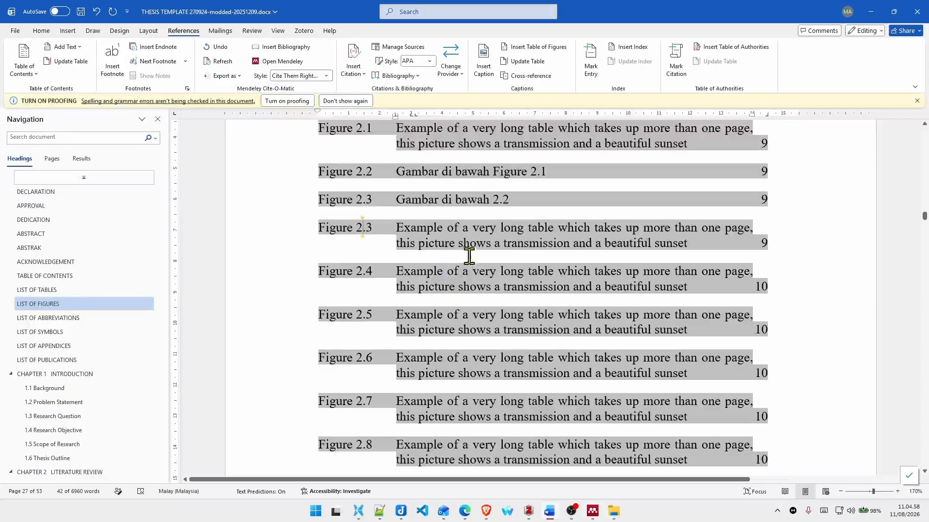
scroll(465, 238, "up", 3)
scroll(415, 244, "down", 2)
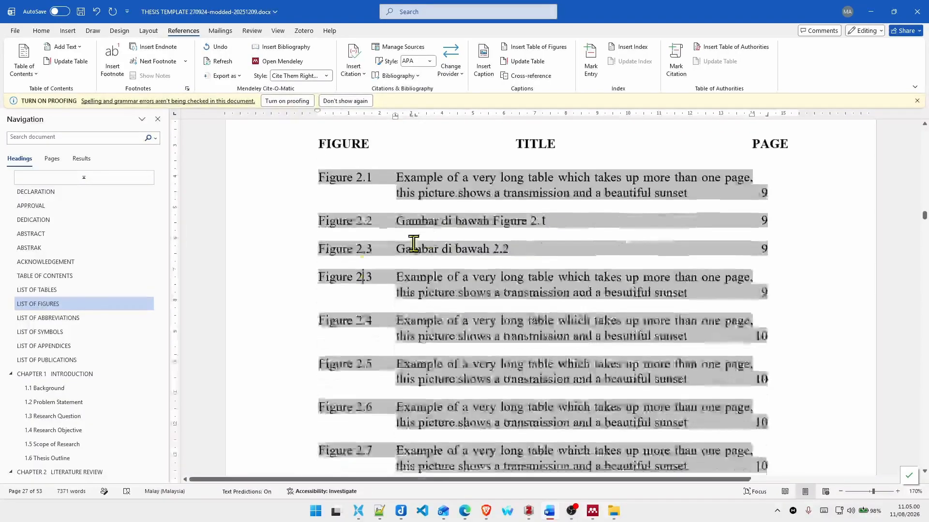
Step: Go to the List of Abbreviations
left_click(78, 319)
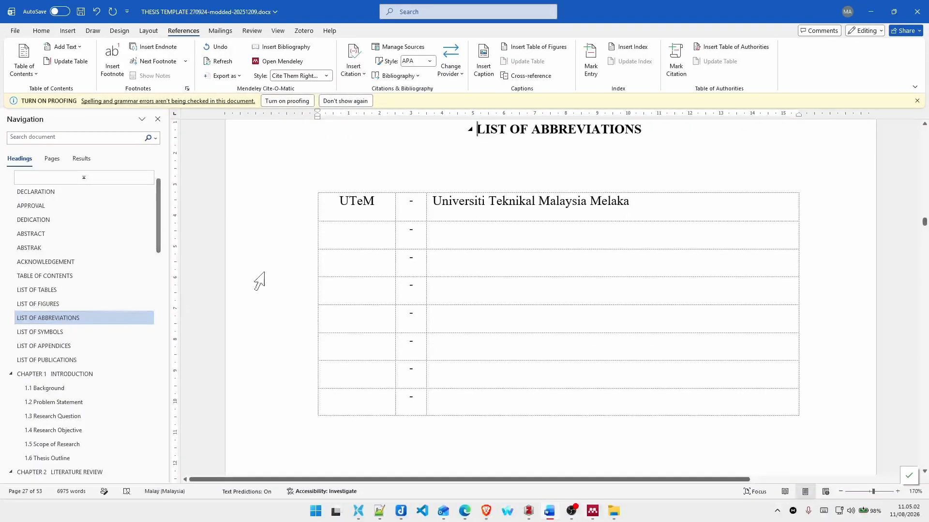
Step: Copy the phrase "grid supply system (GSS)" from the first paragraph of section 1.1 Background
left_click(363, 236)
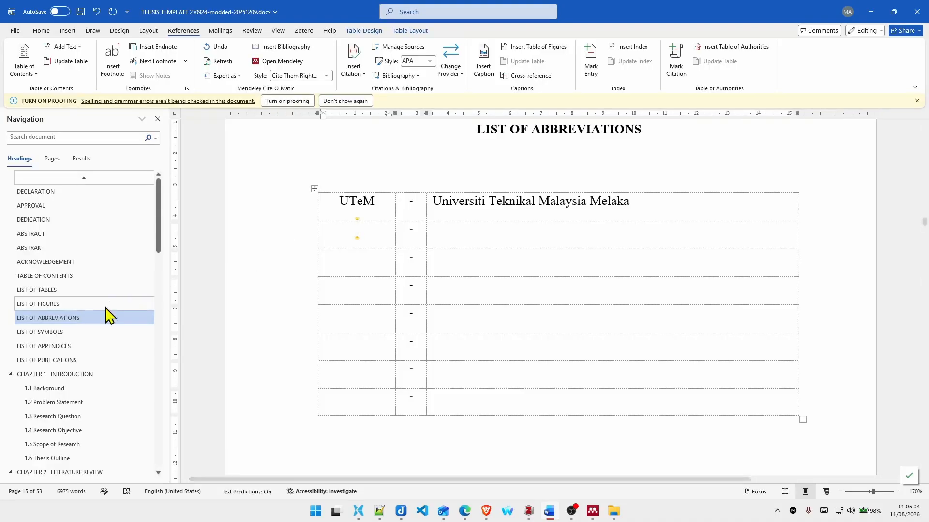
scroll(75, 410, "down", 3)
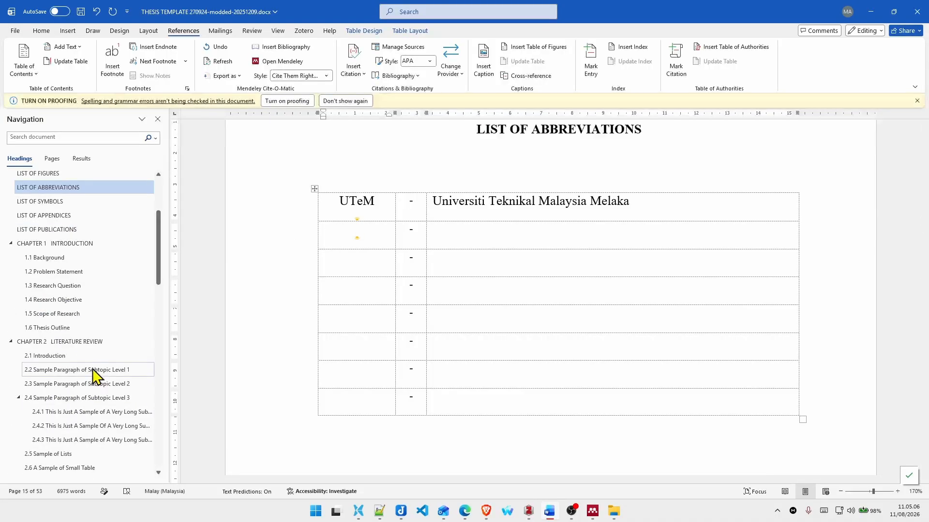
left_click(78, 264)
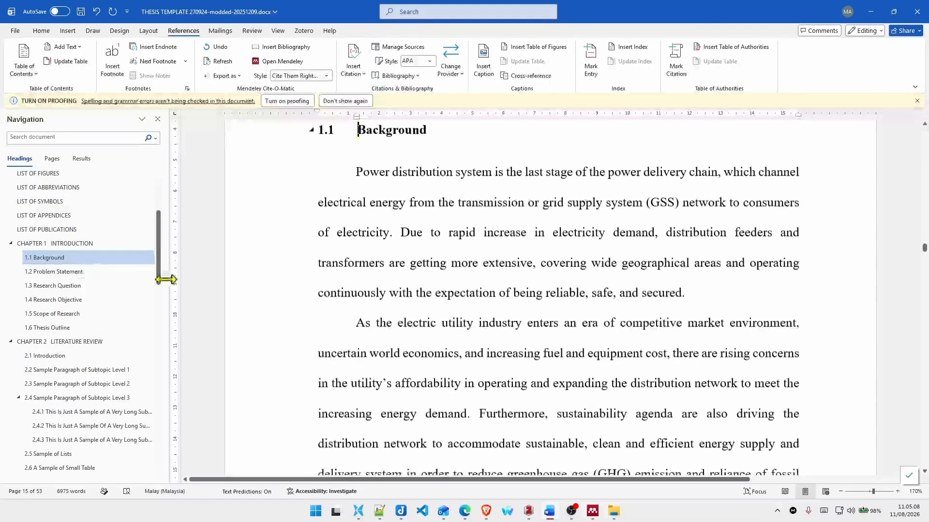
scroll(456, 286, "down", 2)
scroll(460, 283, "up", 3)
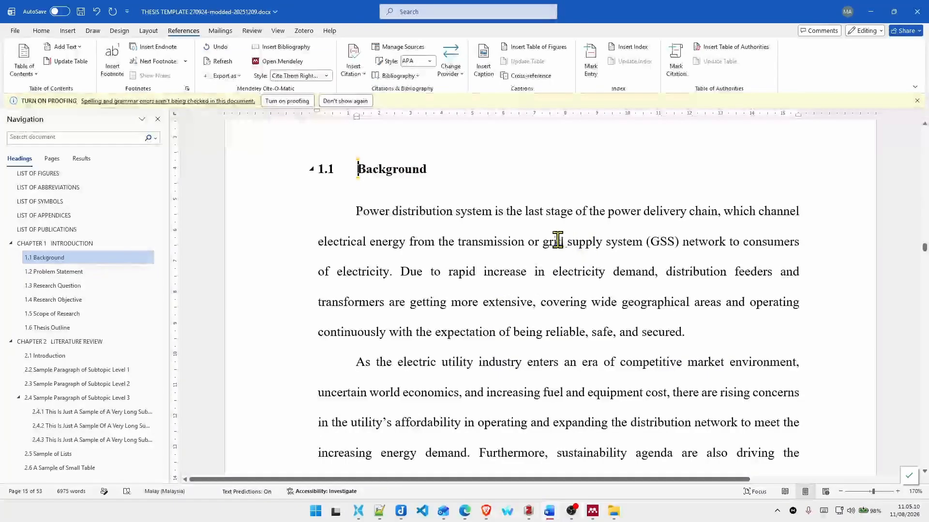
left_click_drag(543, 241, 682, 242)
key("ctrl+c")
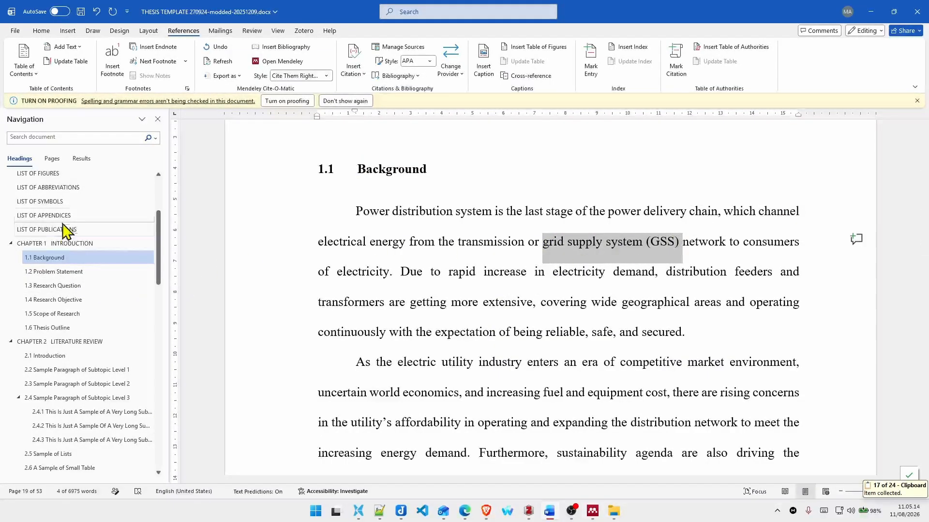
Step: Paste the copied phrase as the description in the first empty row of the List of Abbreviations table
scroll(97, 280, "up", 1)
scroll(103, 306, "up", 2)
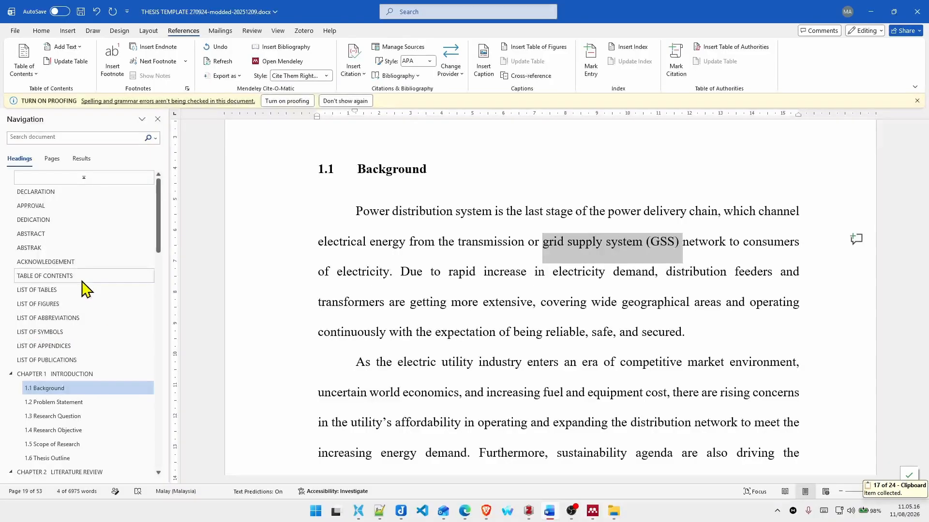
left_click(71, 319)
left_click(498, 237)
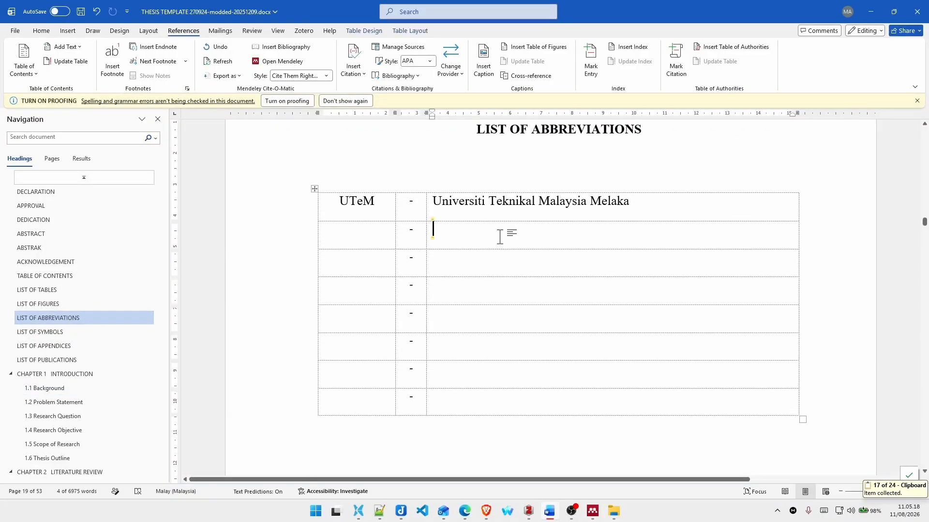
key("ctrl+v")
Step: Copy "GSS" from the pasted description into the abbreviation cell of the same row
double_click(557, 231)
key("ctrl+c")
key("ctrl+c")
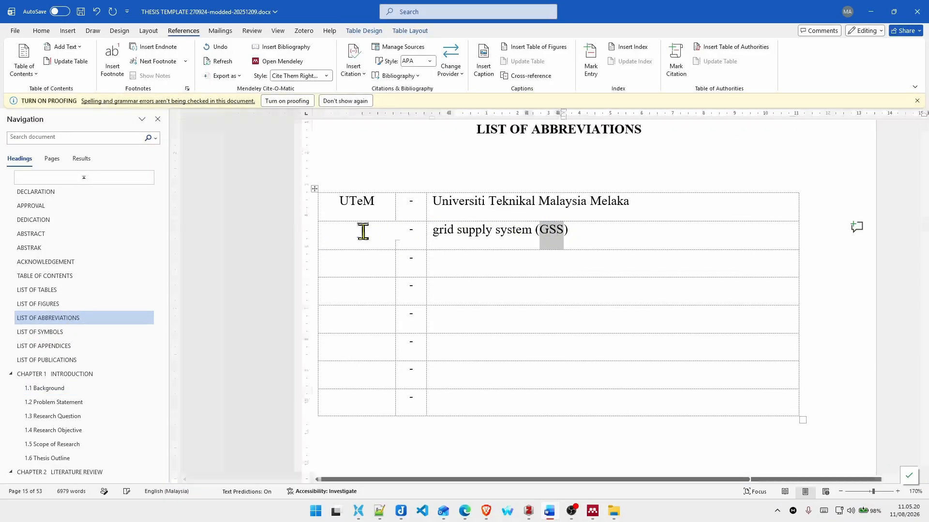
left_click(481, 235)
key("ctrl+v")
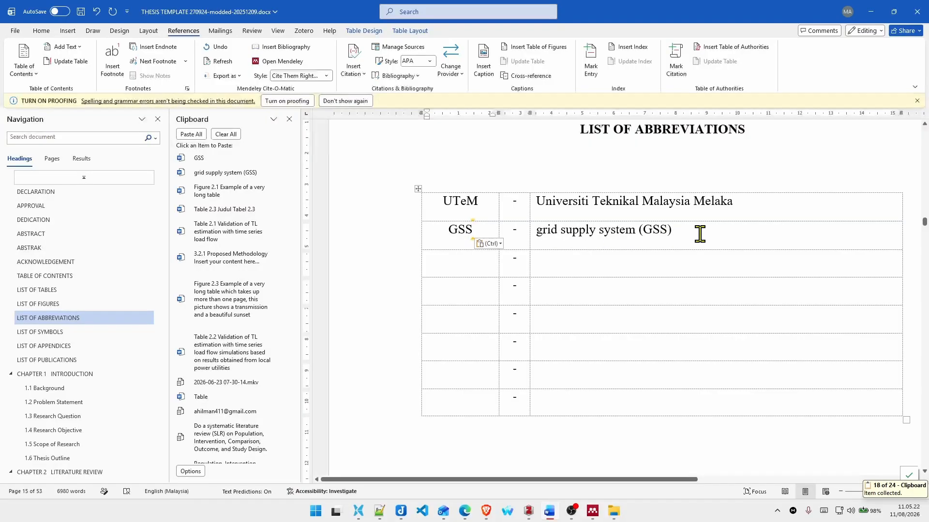
Step: Remove "(GSS)" from the description in the GSS row, leaving only "grid supply system"
left_click(700, 234)
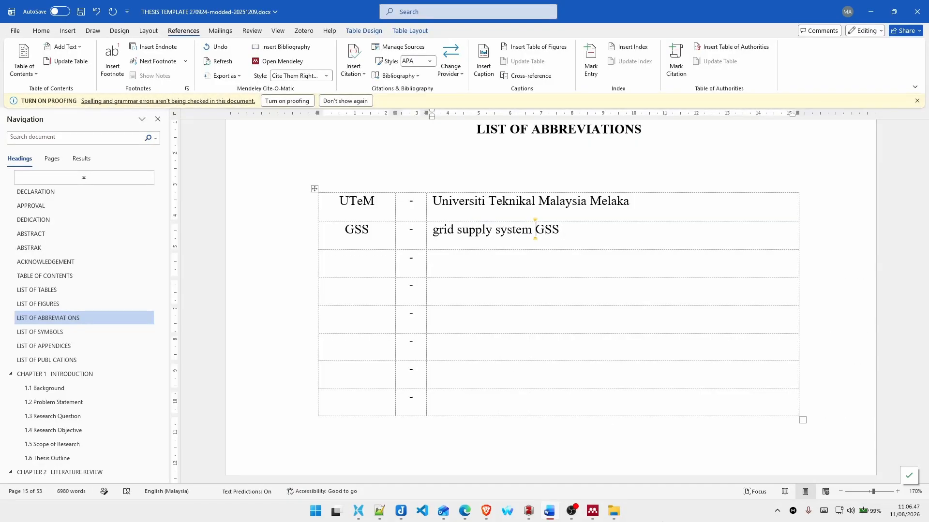
double_click(535, 229)
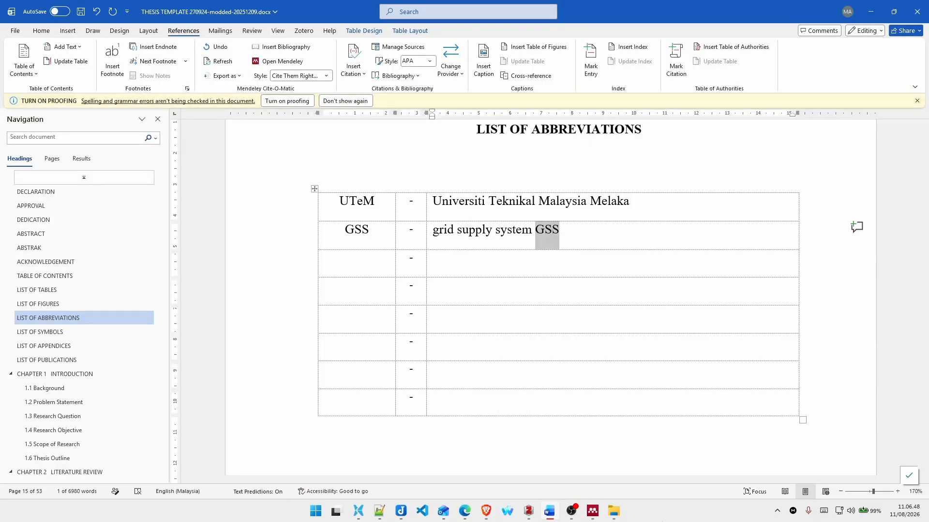
key("BackSpace")
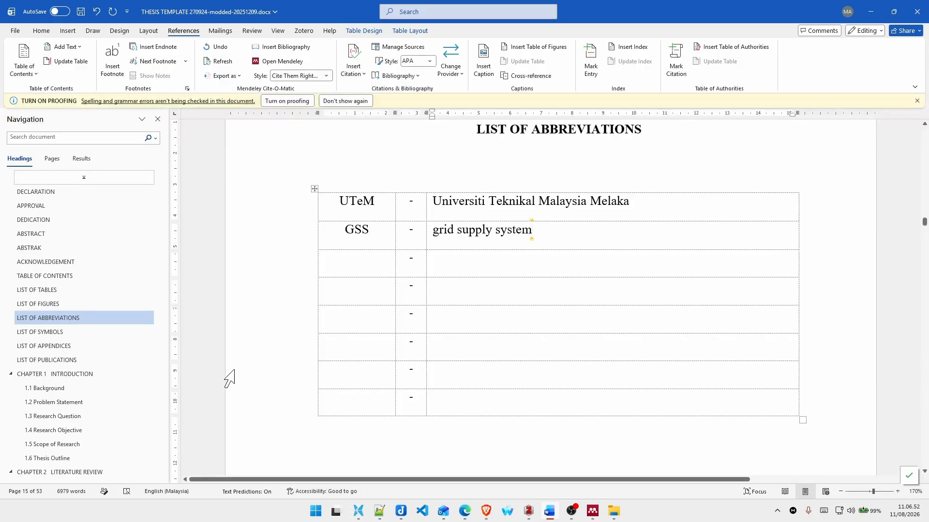
Step: Go to the REFERENCES heading after Chapter 5
scroll(108, 440, "down", 6)
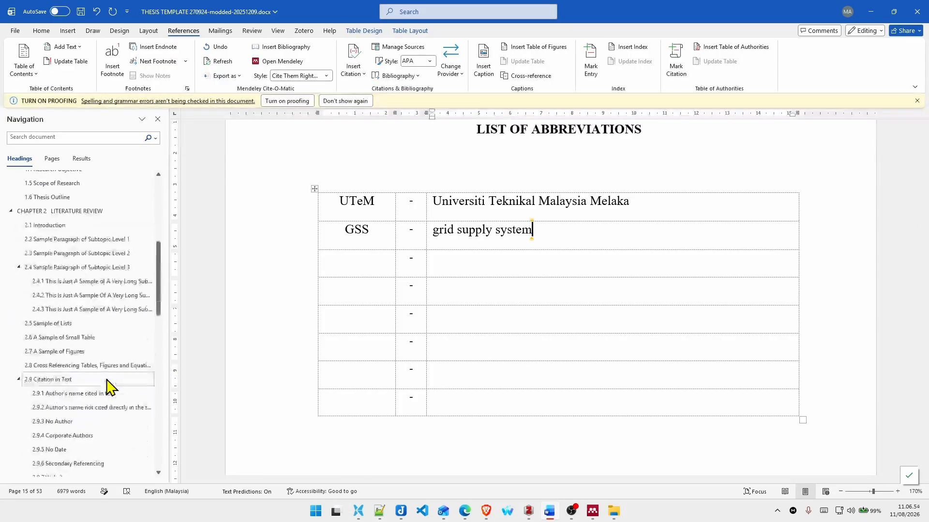
scroll(104, 383, "down", 10)
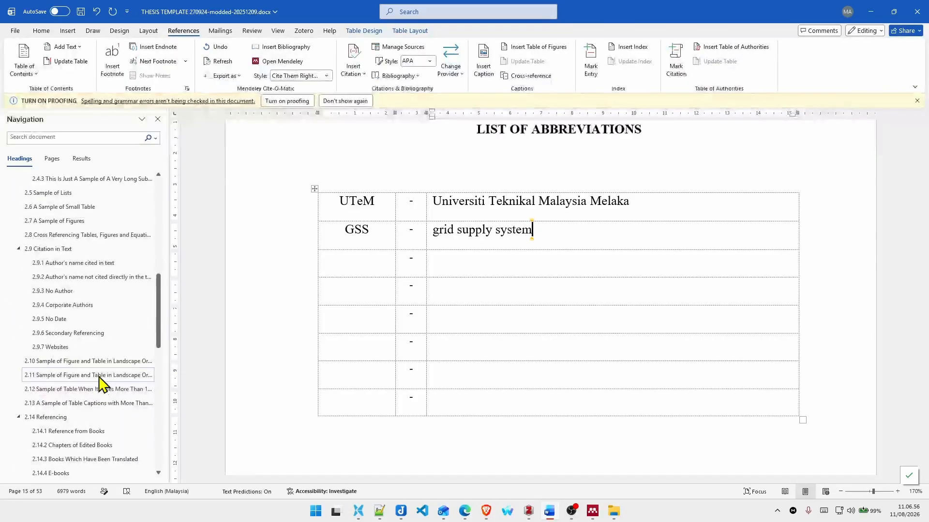
scroll(101, 378, "down", 3)
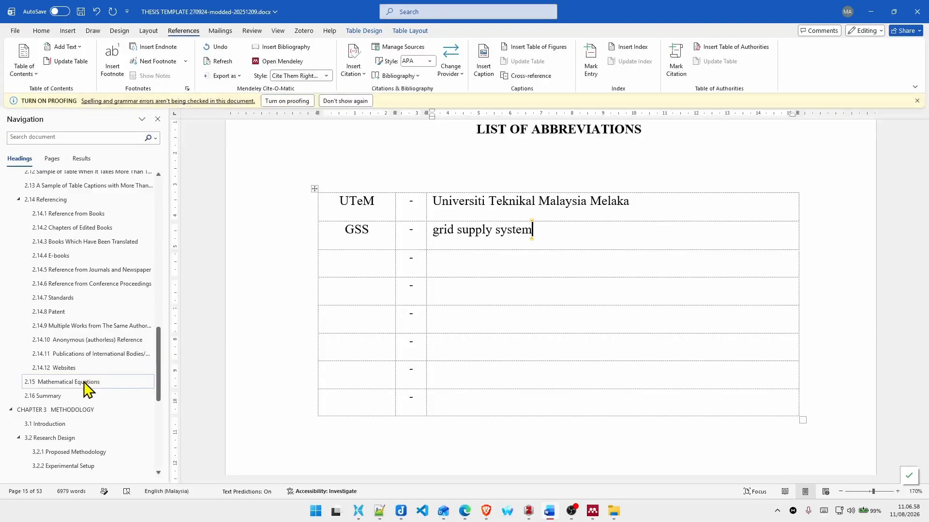
scroll(79, 394, "down", 5)
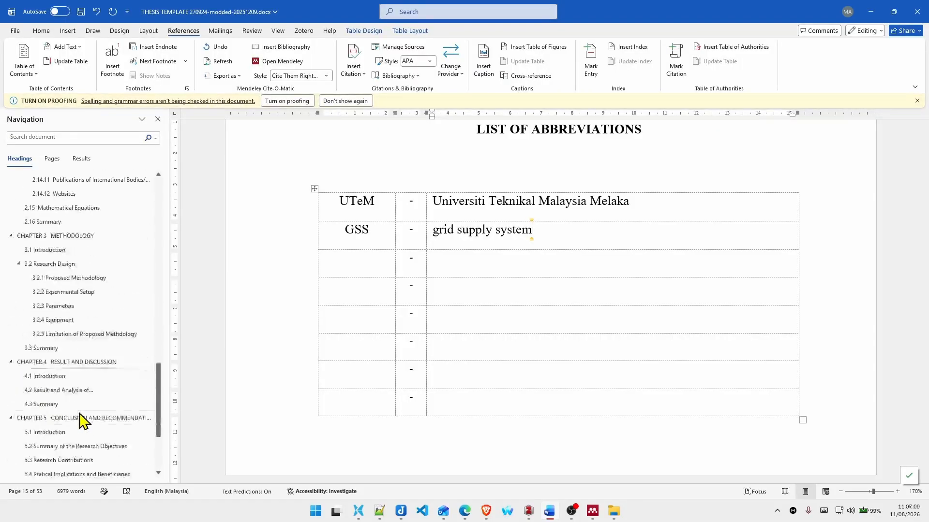
scroll(80, 406, "down", 2)
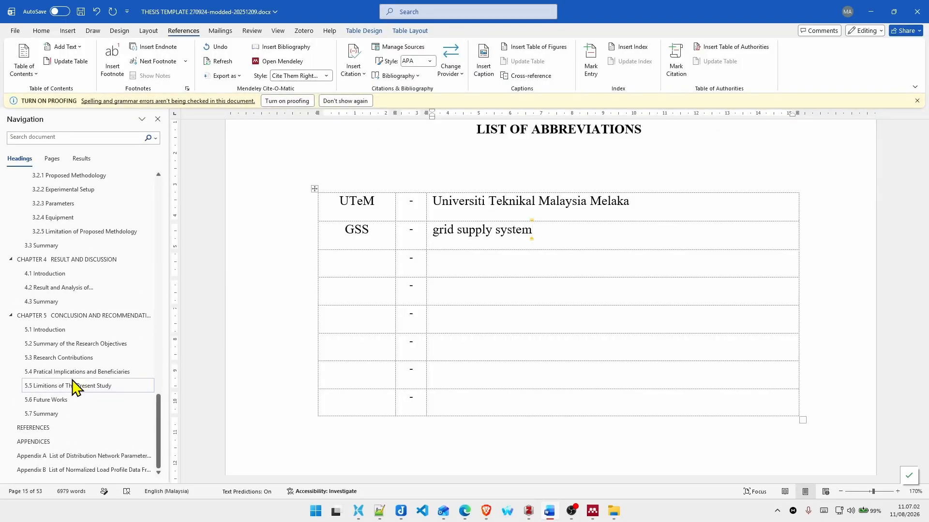
left_click(52, 430)
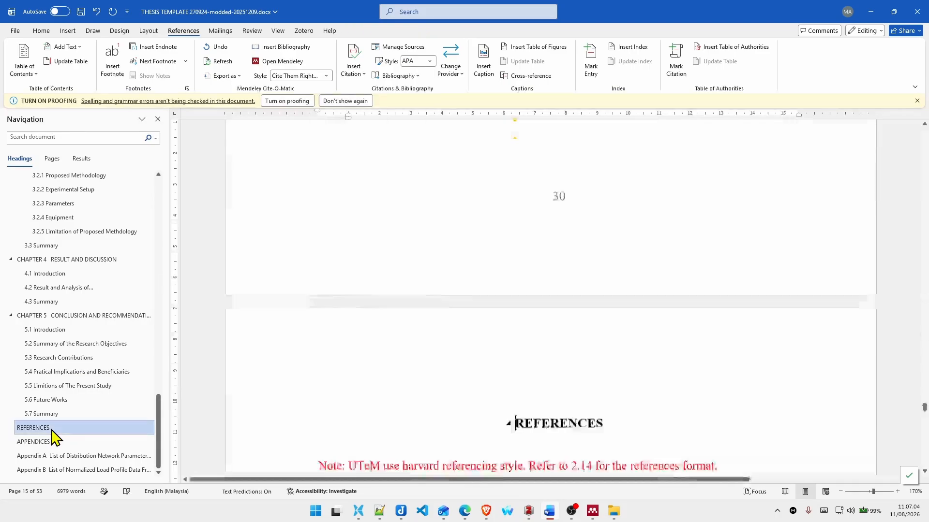
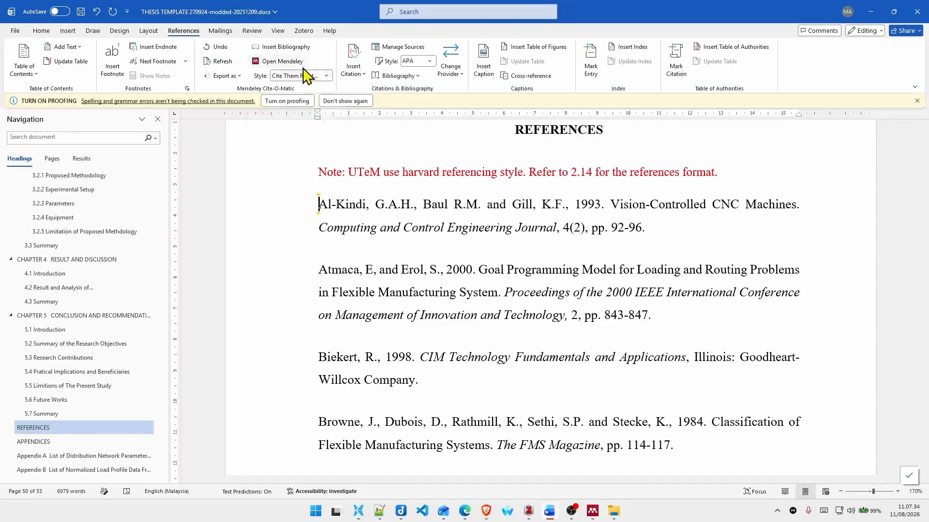
Step: Check the Harvard citation style among Mendeley's styles and in Zotero's document preferences, leaving the preferences without changes
left_click(310, 76)
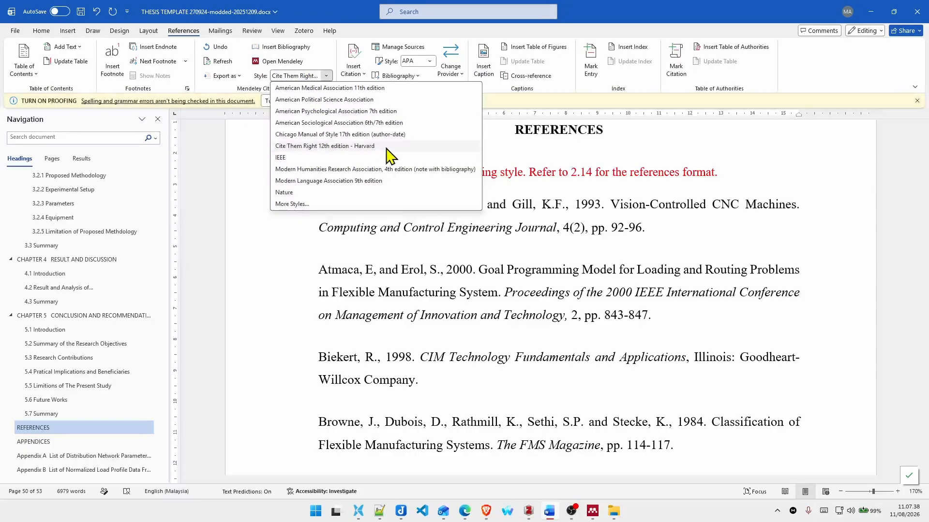
left_click(304, 30)
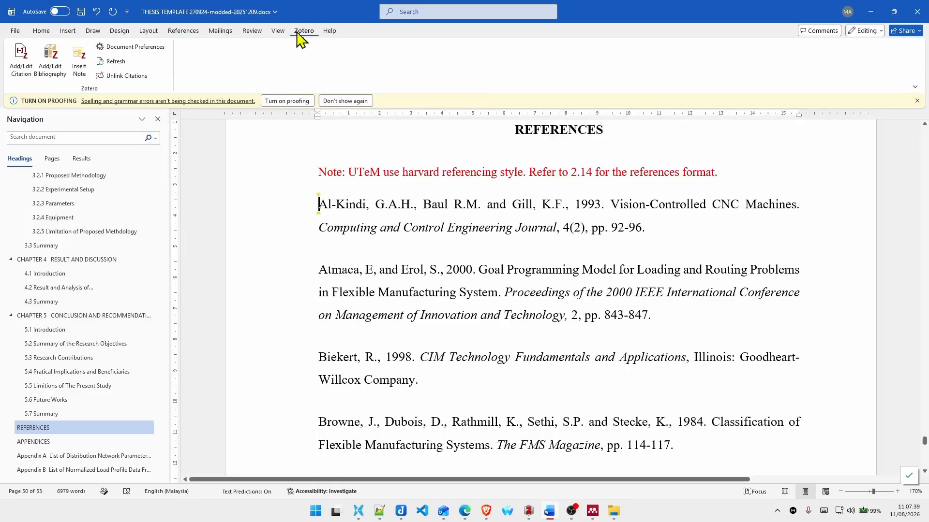
left_click(145, 47)
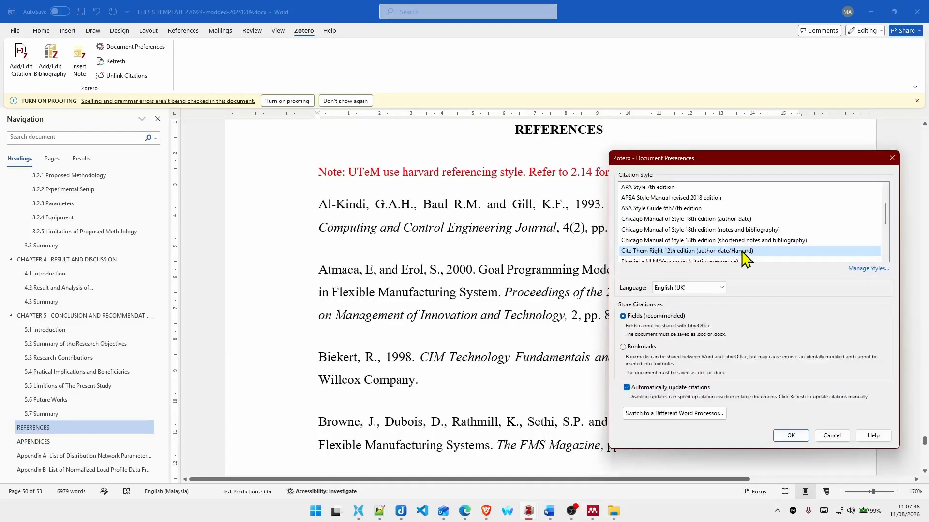
scroll(760, 249, "down", 2)
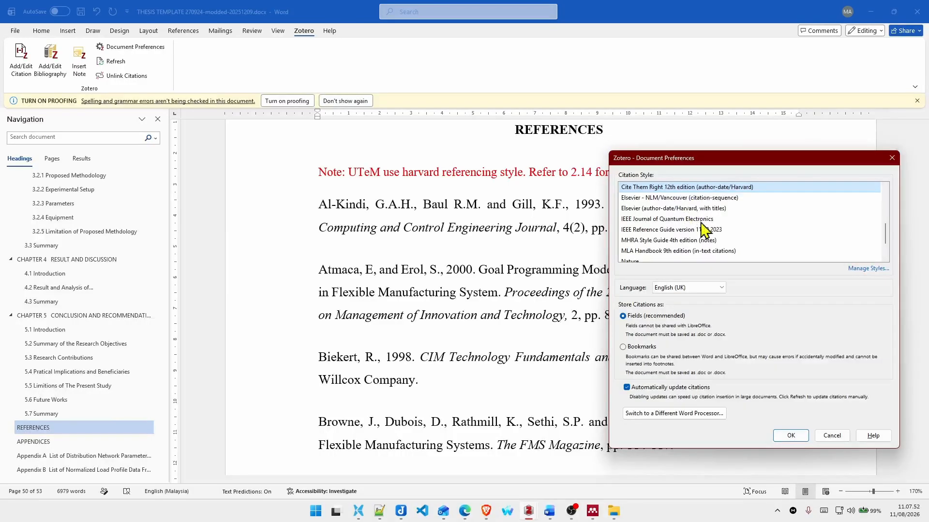
left_click(832, 435)
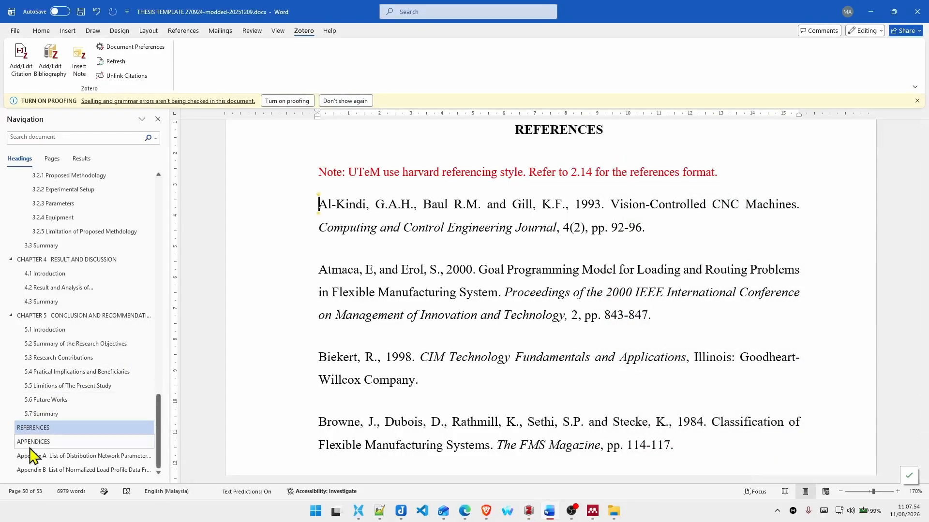
Step: Go to the APPENDICES heading and copy the Appendix A heading together with its title line
left_click(51, 444)
scroll(556, 206, "up", 2)
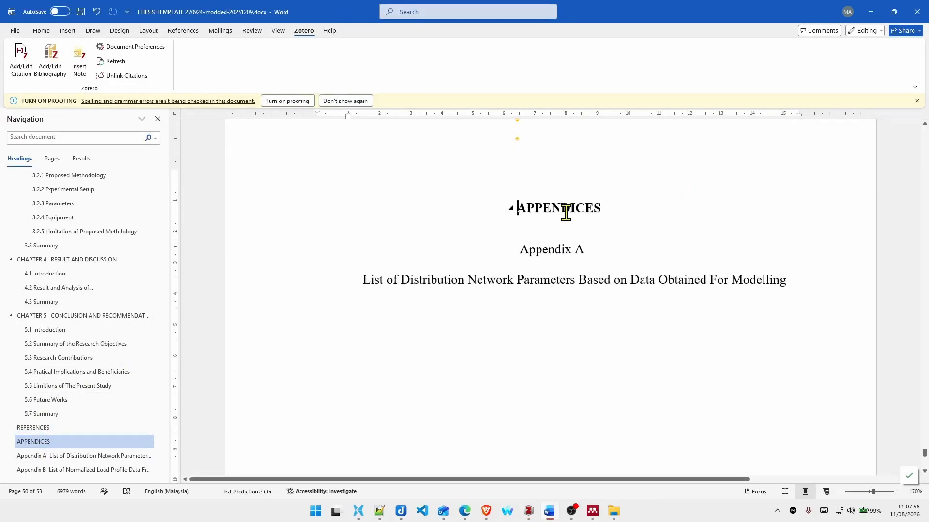
left_click(548, 250)
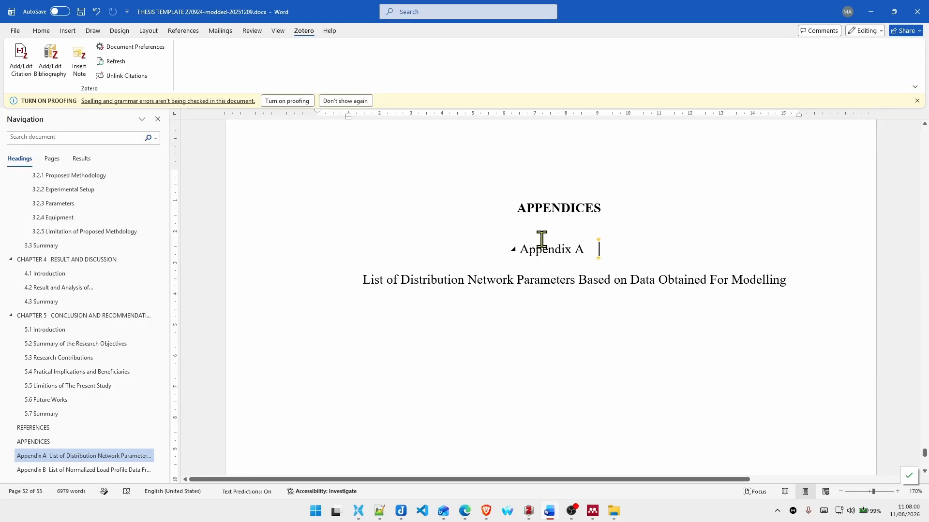
left_click_drag(524, 251, 781, 290)
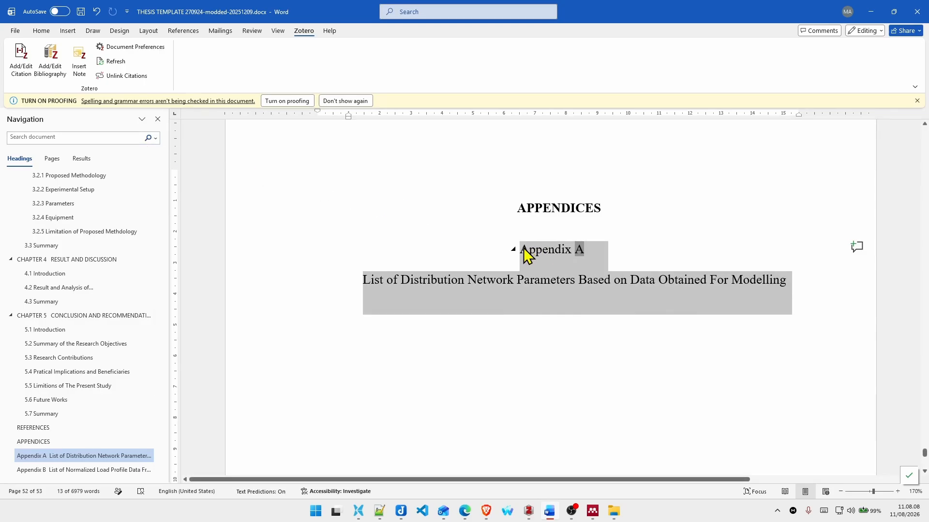
left_click(547, 252)
left_click_drag(520, 250, 584, 250)
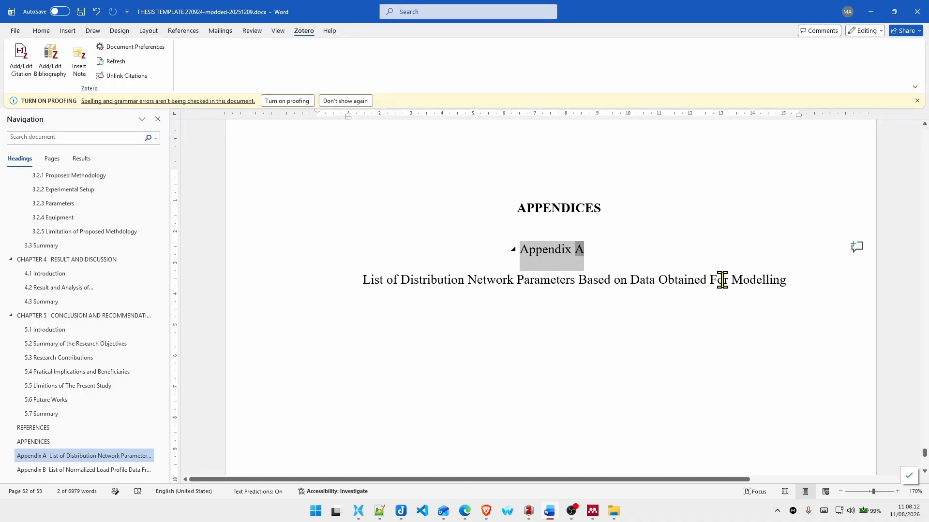
left_click(789, 280, "shift")
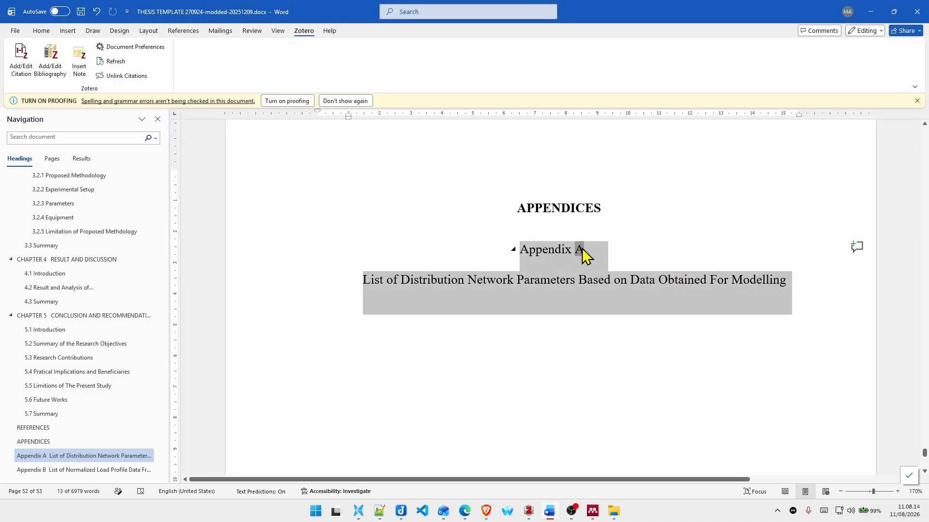
key("ctrl+c")
Step: Insert a page break after the Appendix B title and paste the copied appendix heading on the new page
scroll(551, 293, "down", 1)
scroll(551, 293, "down", 12)
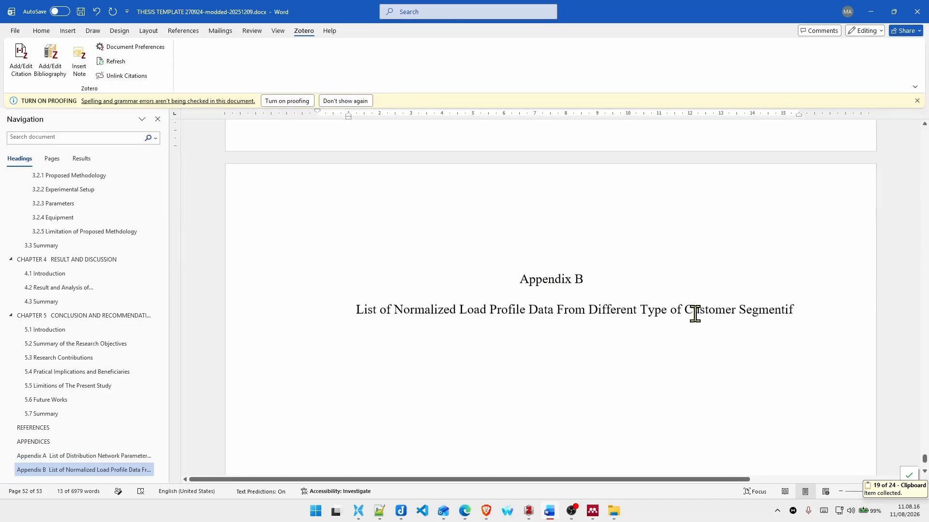
left_click(822, 304)
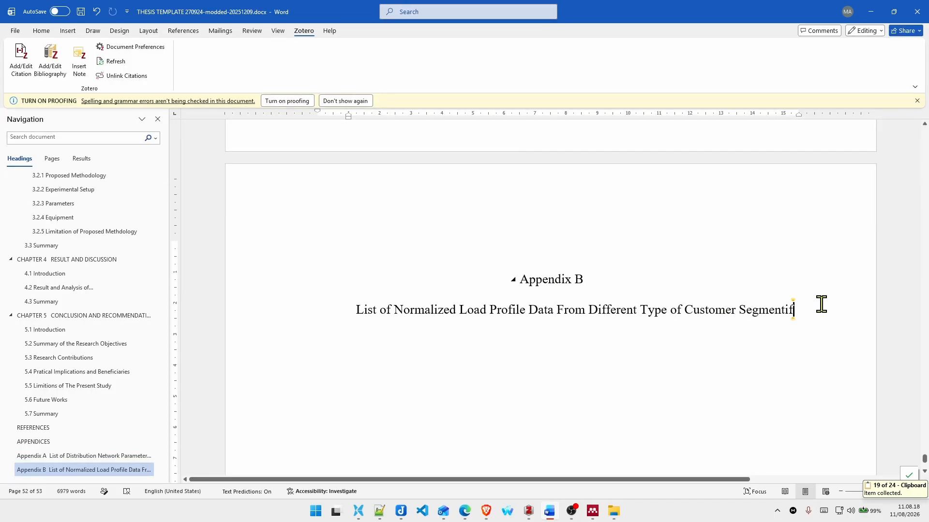
key("ctrl+Return")
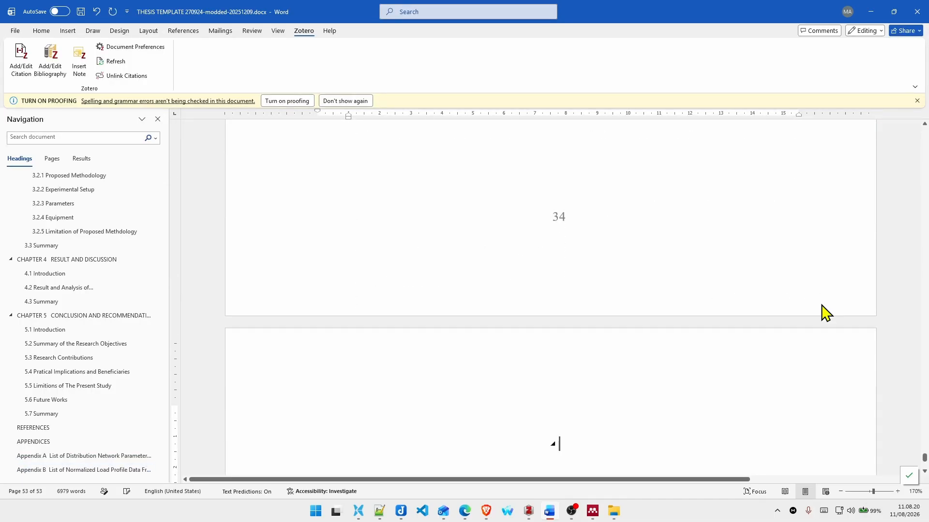
key("ctrl+v")
right_click(582, 369)
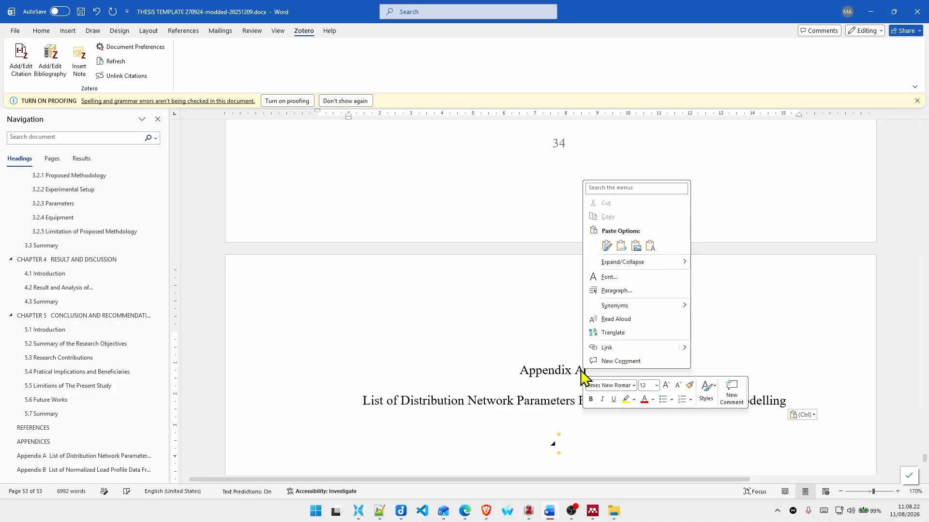
right_click(581, 370)
left_click(612, 307)
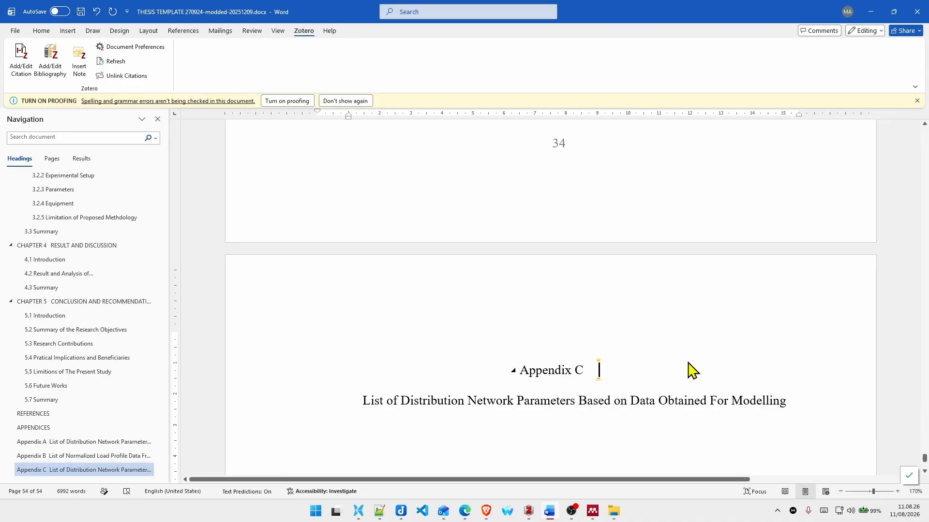
Step: Join the title onto the Appendix C line and separate it again with a manual line break
key("Delete")
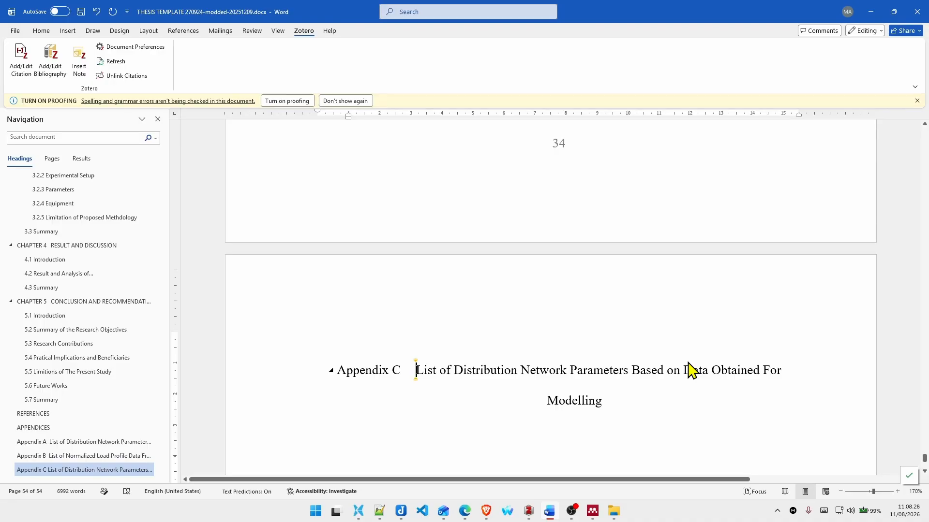
key("ctrl+shift+Right")
key("ctrl+shift+Right")
key("ctrl+shift+Right")
key("ctrl+shift+Right")
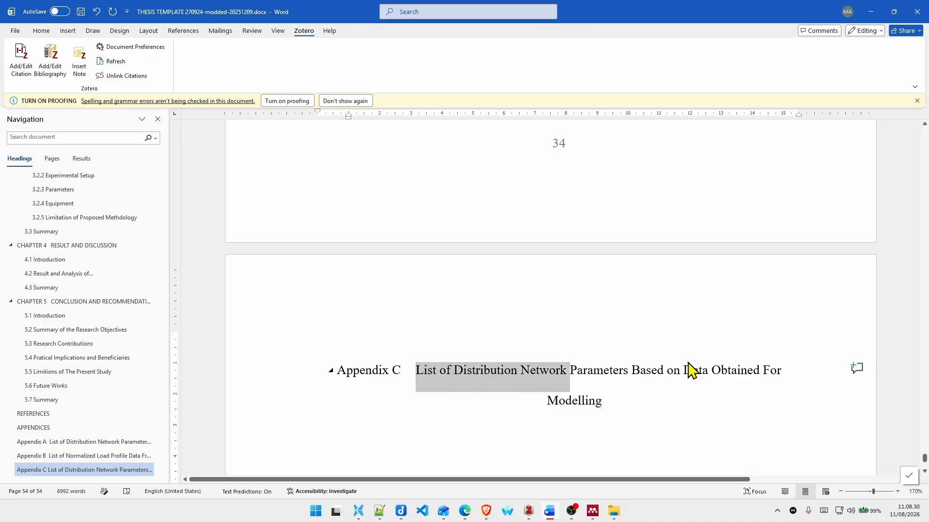
key("Left")
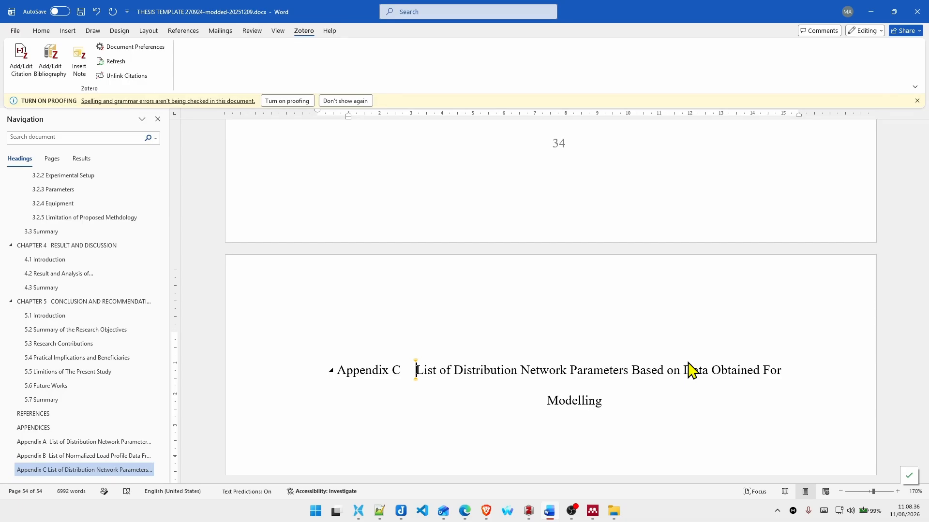
key("shift+Return")
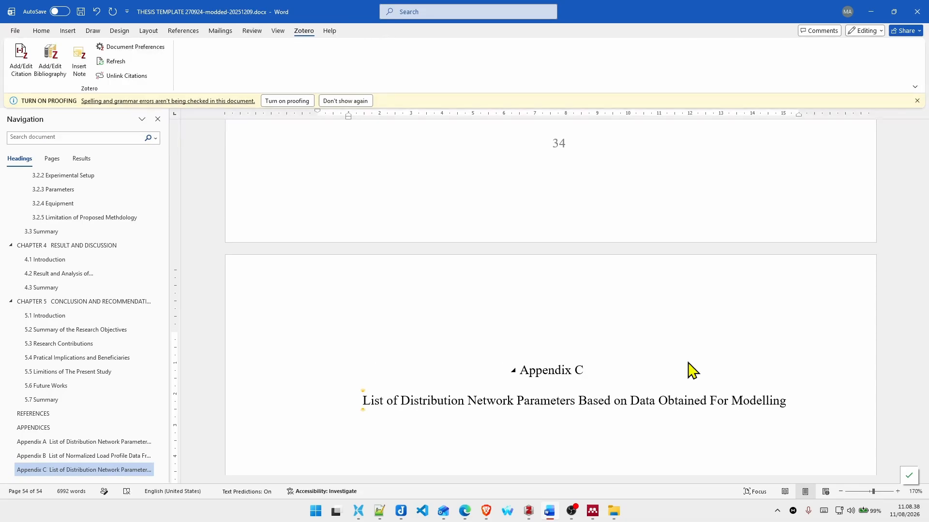
Step: Replace the wording after "List of" in the Appendix C title with "C"
scroll(62, 352, "up", 1)
double_click(455, 401)
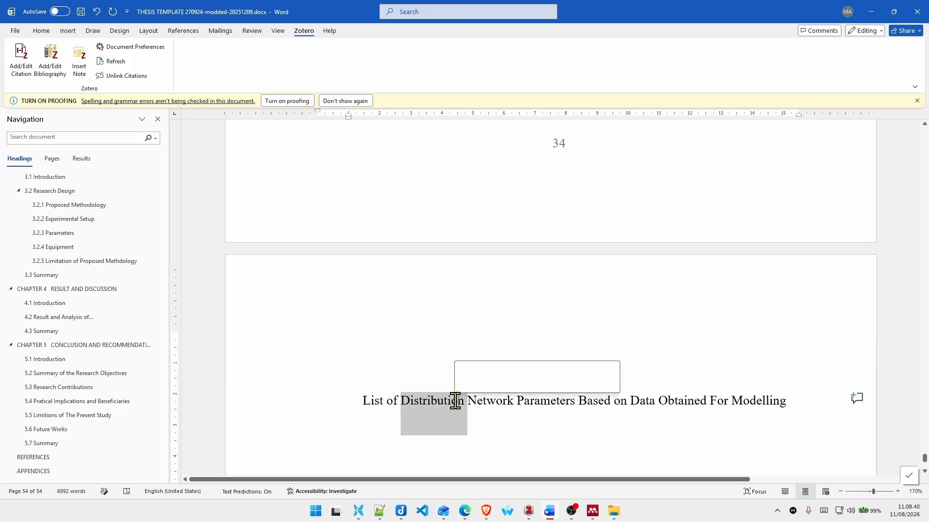
key("ctrl+shift+Right")
key("ctrl+shift+Right")
key("ctrl+shift+Right")
key("ctrl+shift+Right")
key("ctrl+shift+Right")
key("ctrl+shift+Right")
key("ctrl+shift+Right")
key("ctrl+shift+Right")
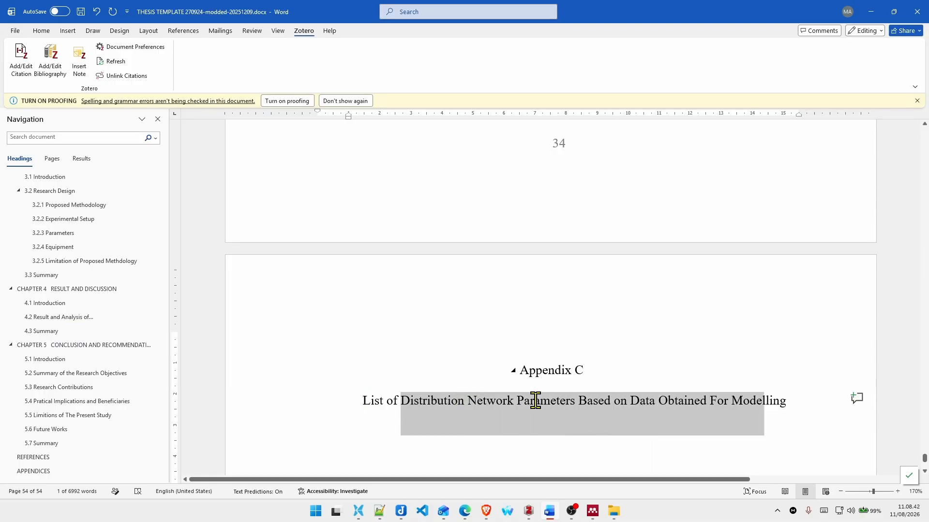
type("C")
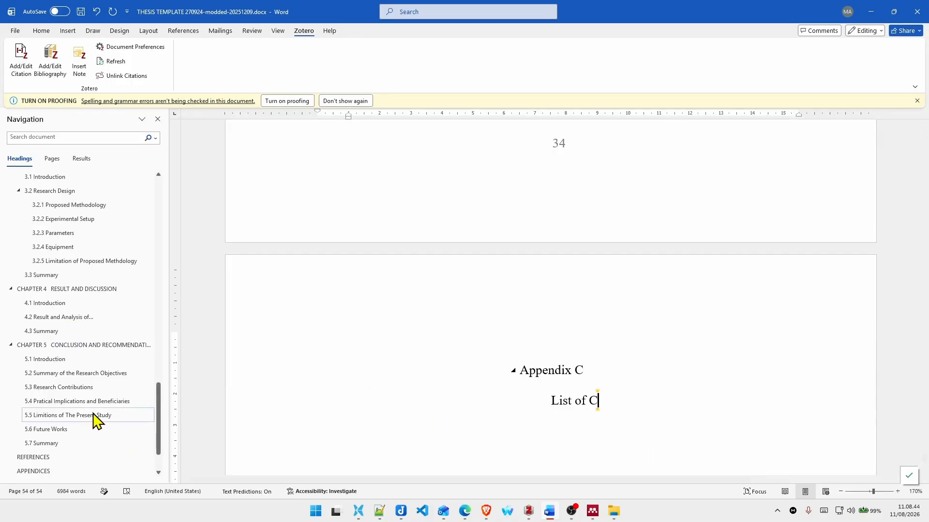
Step: Go to the LIST OF APPENDICES page and update the entire table of appendix entries
scroll(95, 421, "up", 12)
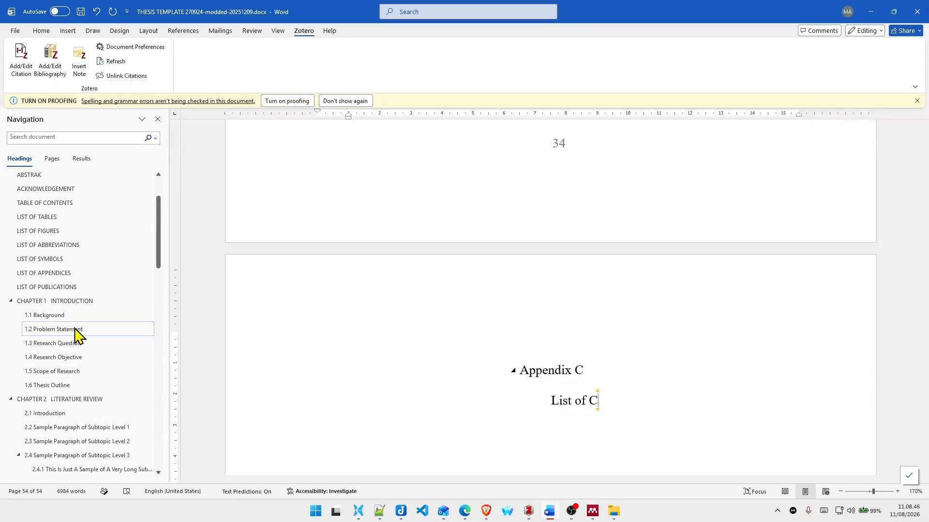
left_click(54, 279)
right_click(432, 243)
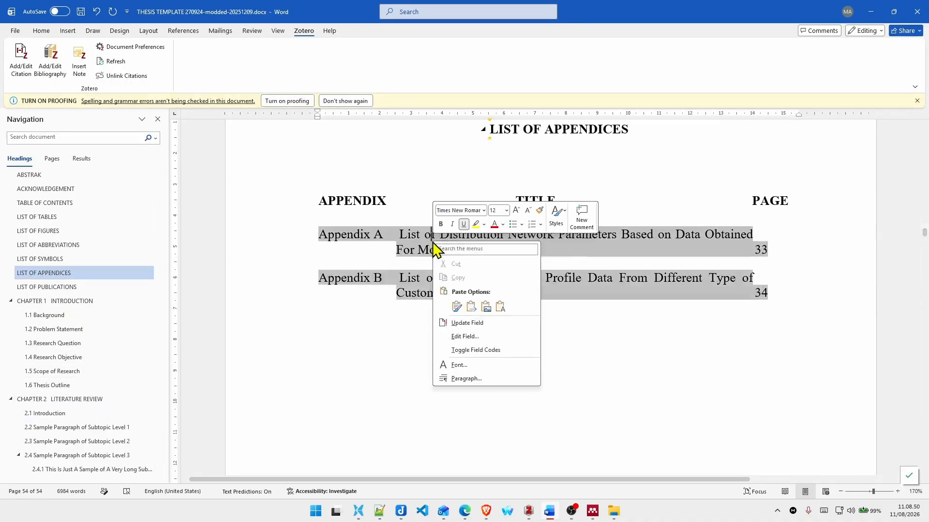
left_click(466, 324)
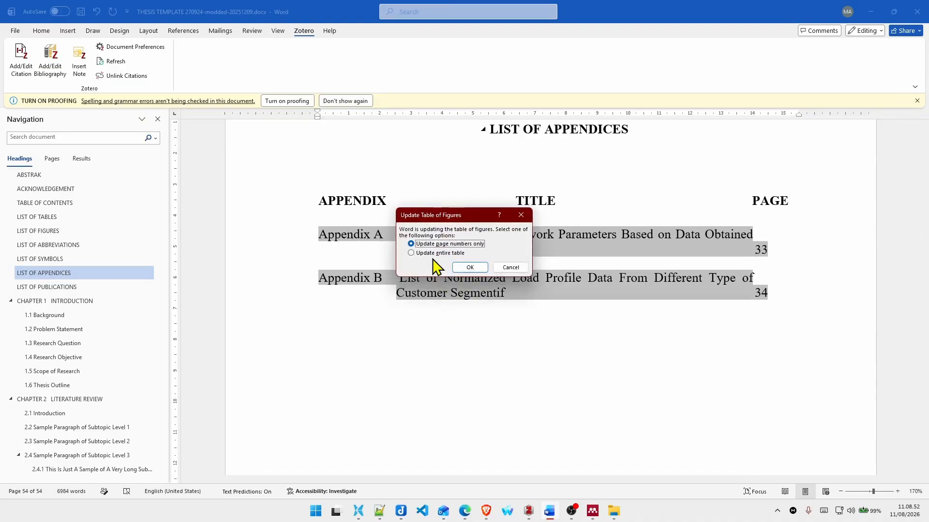
left_click(412, 253)
left_click(469, 267)
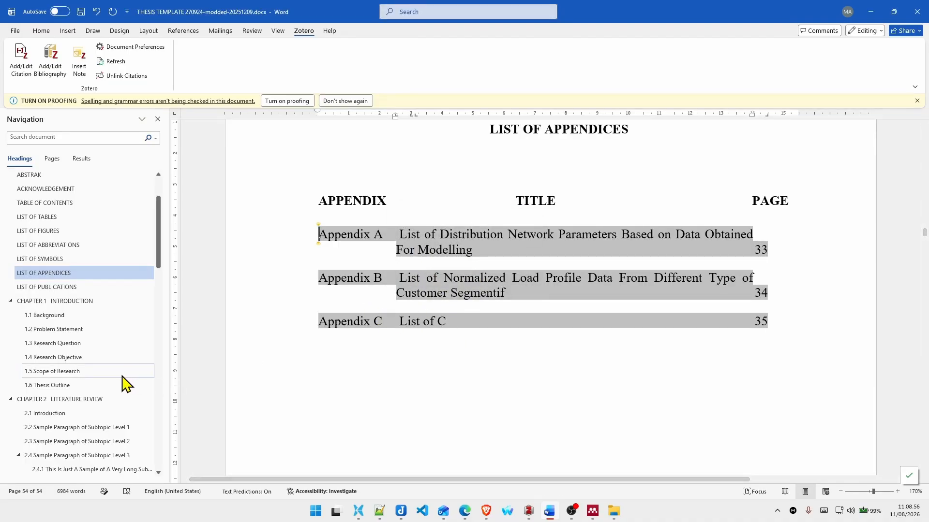
Step: Go to Chapter 3 and look at the METHODOLOGY title and the 3.1 Introduction heading
scroll(126, 384, "down", 10)
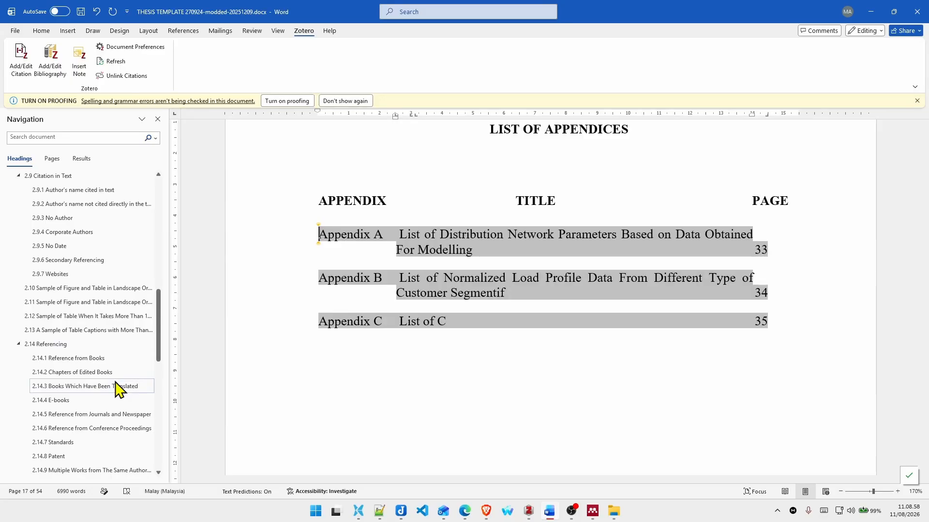
scroll(117, 387, "down", 6)
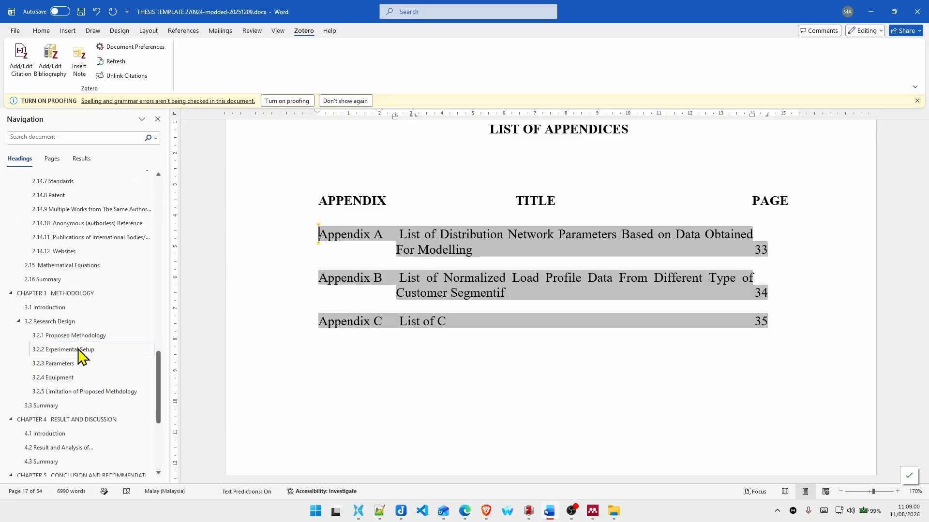
scroll(79, 354, "up", 5)
scroll(72, 357, "down", 4)
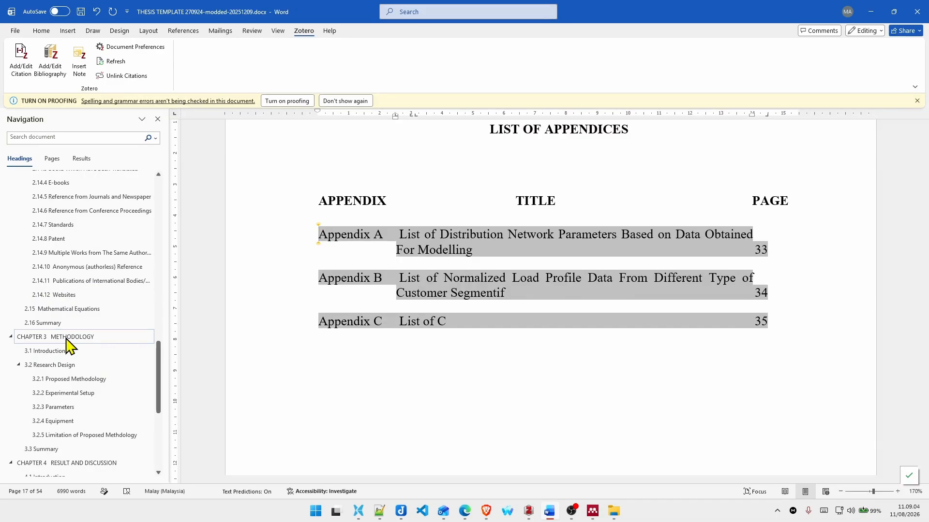
left_click(66, 340)
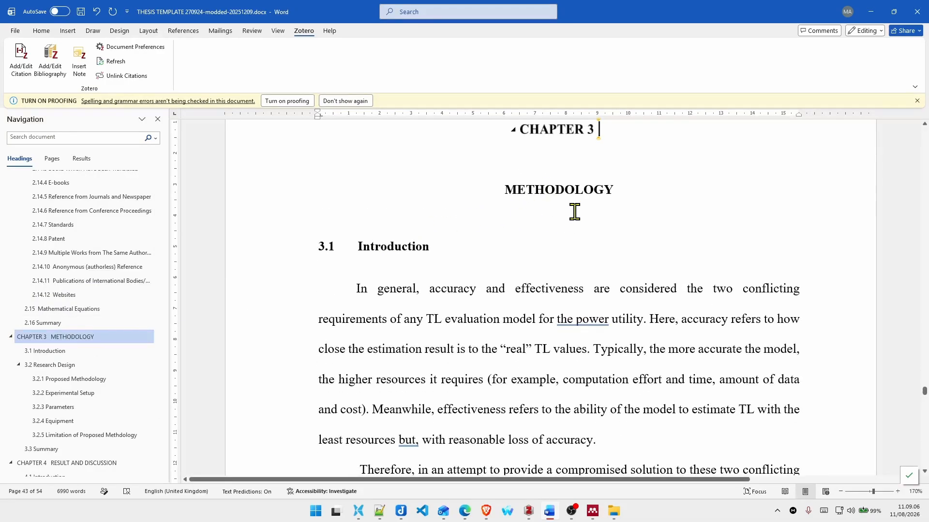
triple_click(542, 192)
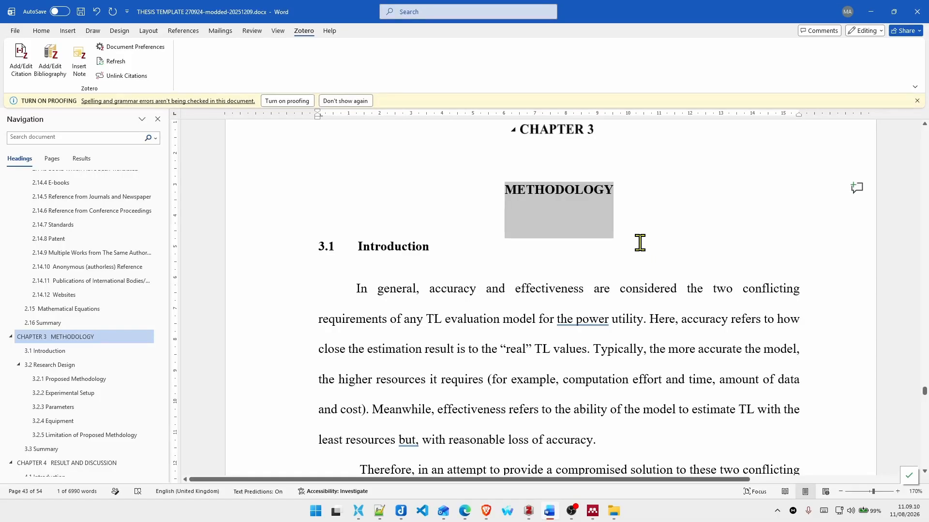
left_click(364, 245)
Step: Look over the Chapter 3 section headings and placeholder text from 3.2 Research Design through 3.2.4 Equipment
scroll(379, 259, "down", 15)
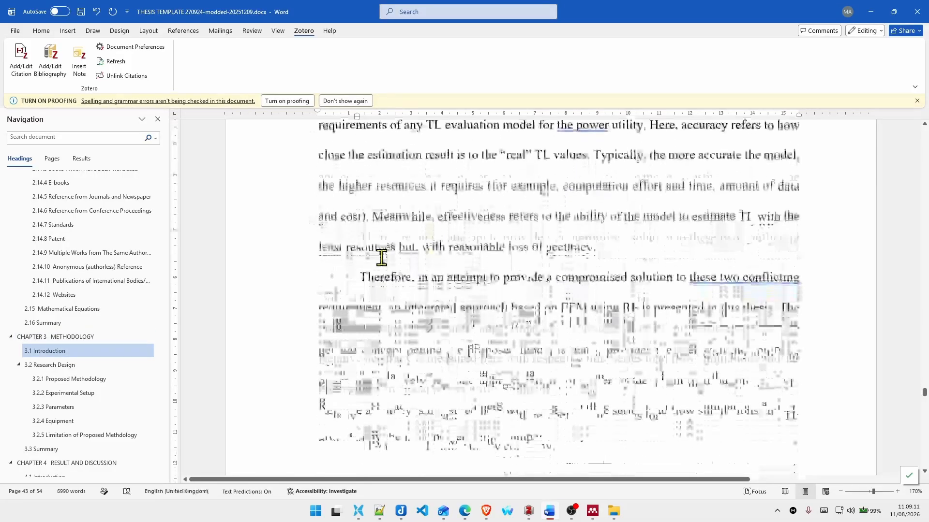
scroll(438, 249, "up", 3)
scroll(498, 253, "down", 4)
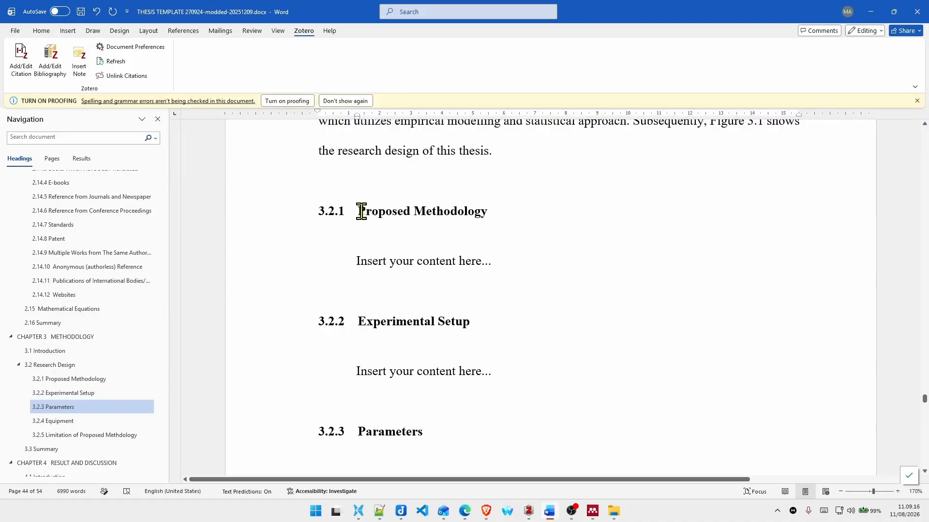
scroll(416, 232, "up", 5)
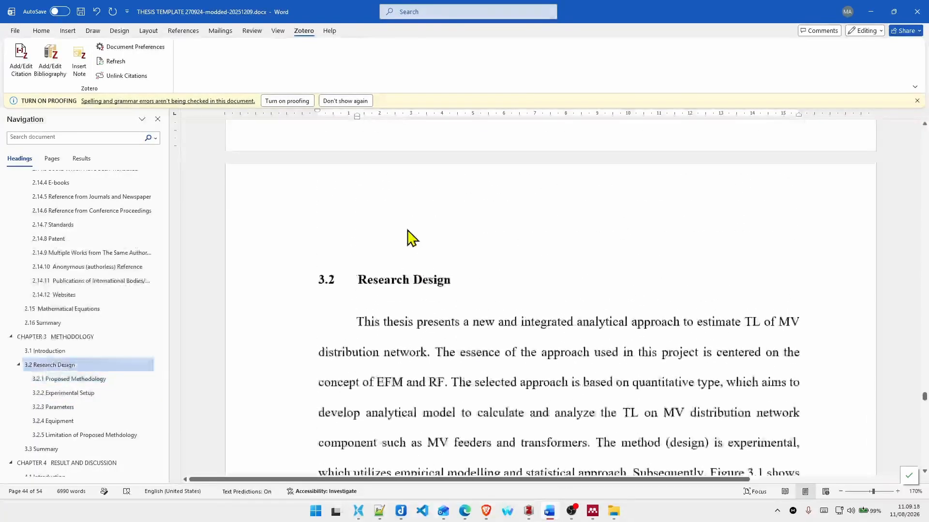
scroll(355, 175, "down", 1)
scroll(400, 222, "down", 5)
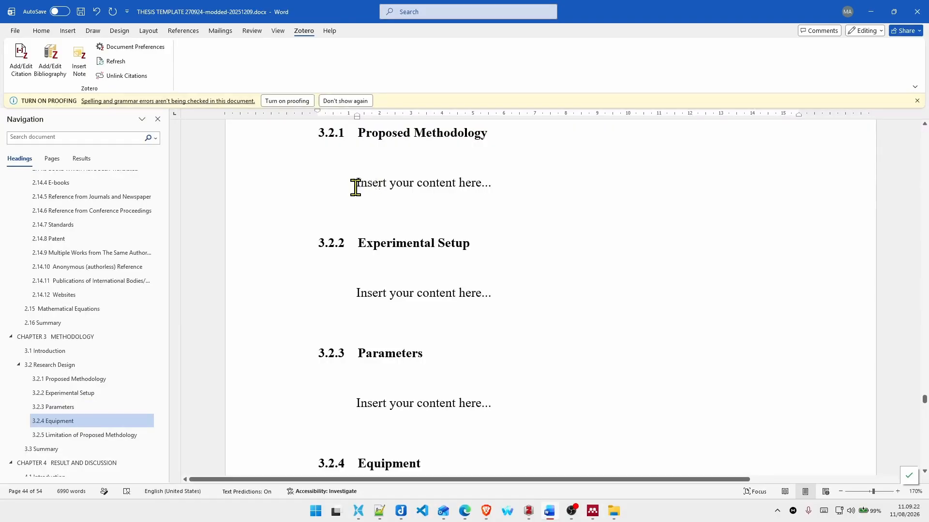
Step: Duplicate the 3.2.1 Proposed Methodology heading with its placeholder text directly below the original section
scroll(387, 184, "up", 2)
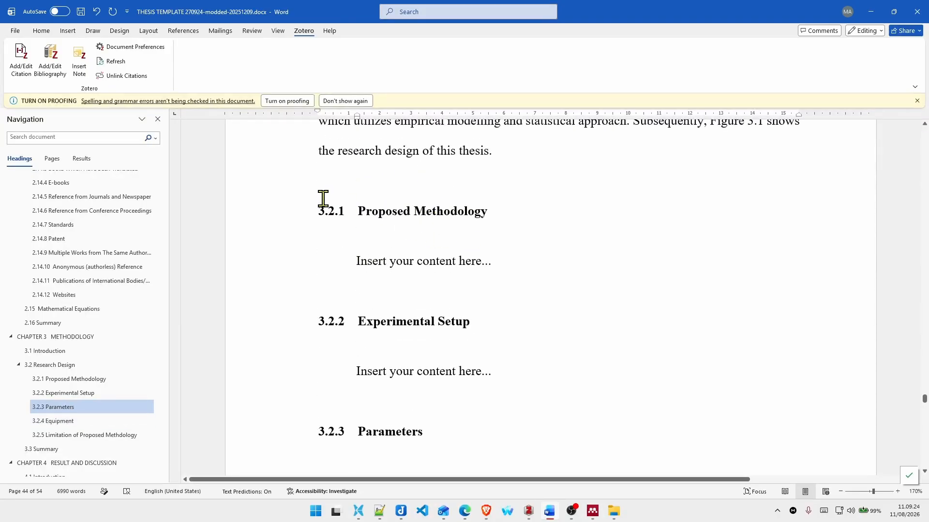
left_click_drag(514, 255, 514, 255)
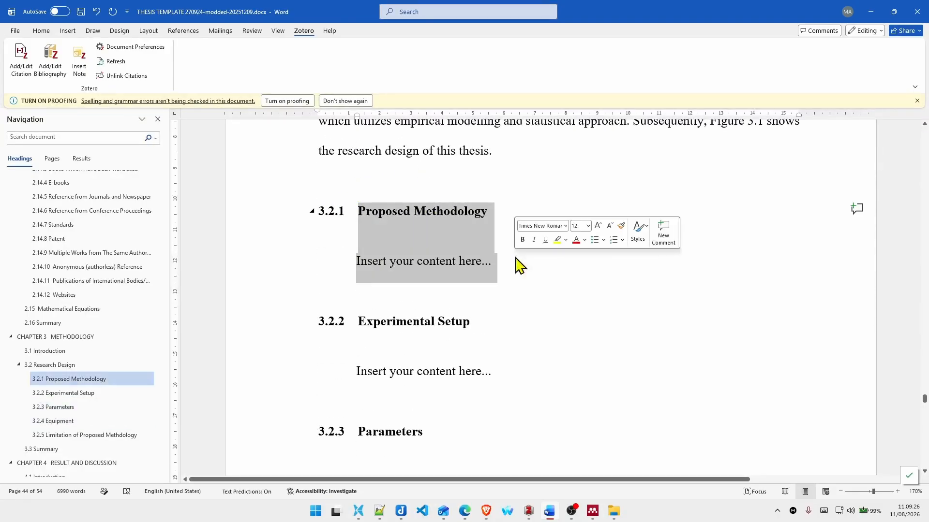
key("ctrl+c")
left_click(535, 261)
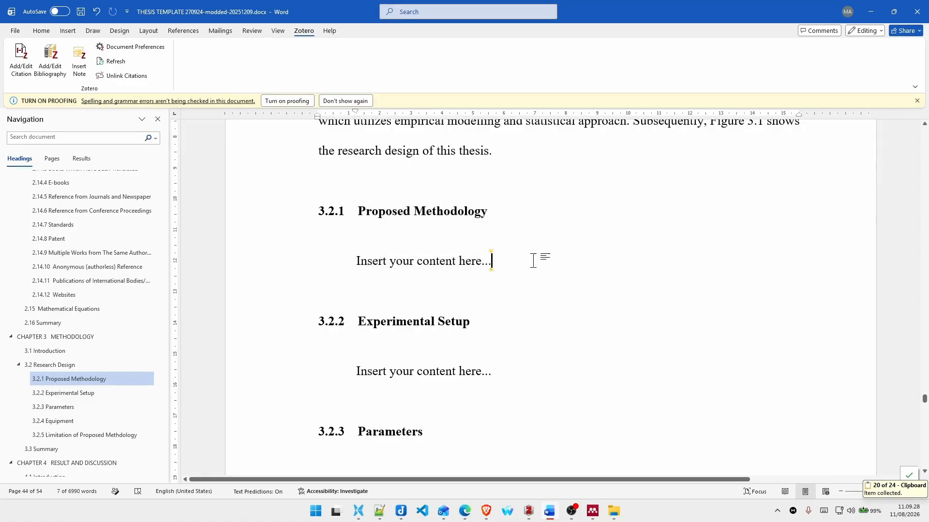
key("Return")
key("ctrl+v")
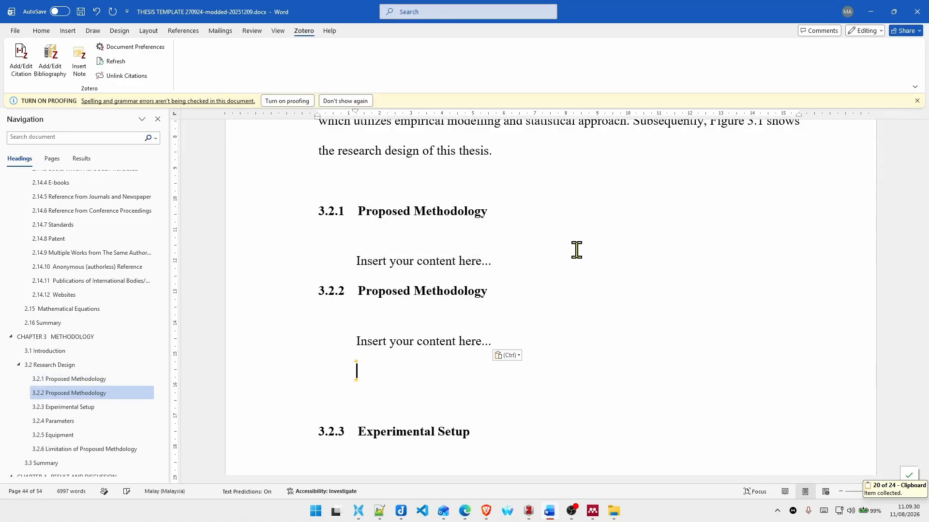
key("ctrl")
Step: Rename the duplicated heading 3.2.2 as "Proposed Methodology 2"
left_click(429, 369)
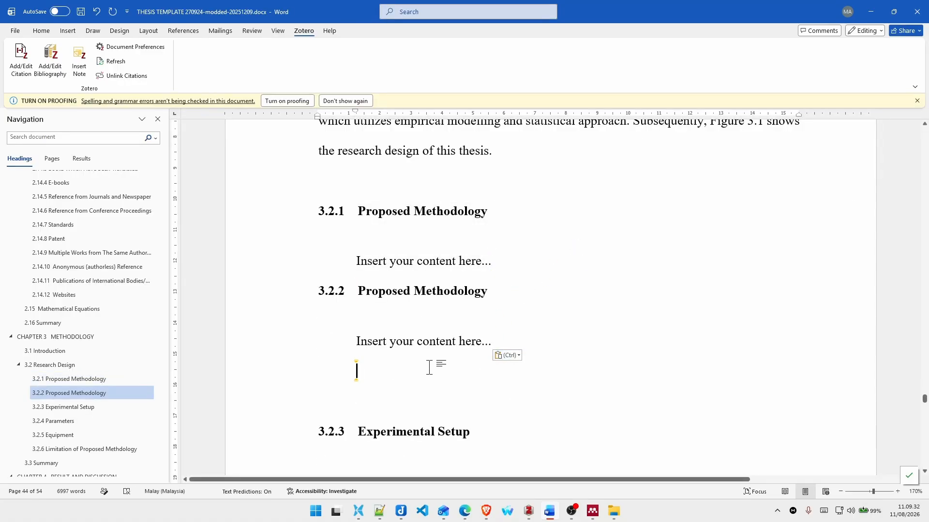
left_click(507, 285)
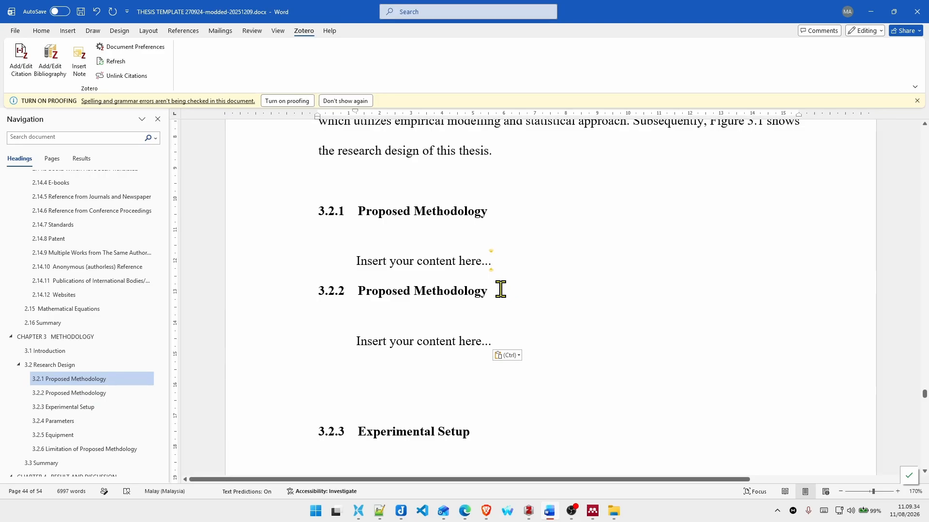
left_click(500, 289)
type("2")
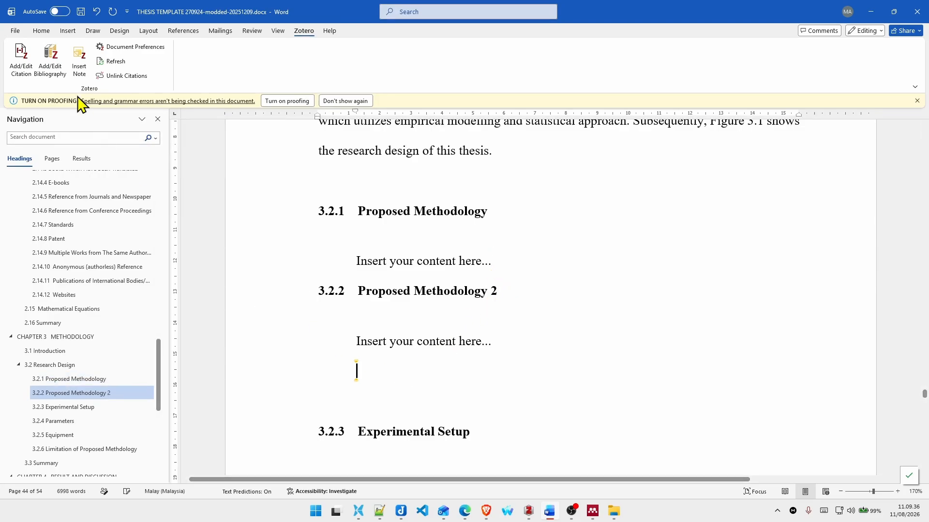
Step: Apply the third-level heading style (1.1.1) to the empty line below the Proposed Methodology 2 placeholder text
left_click(42, 32)
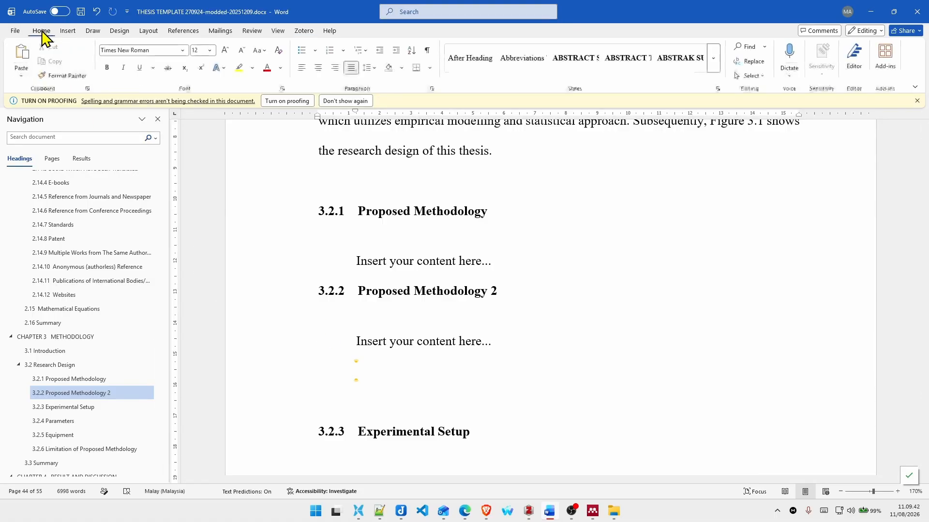
left_click(714, 68)
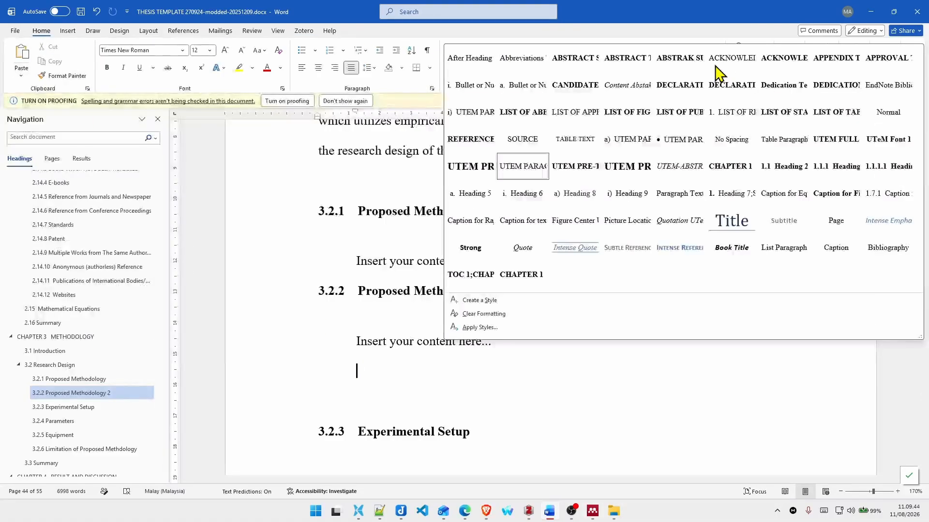
left_click(844, 166)
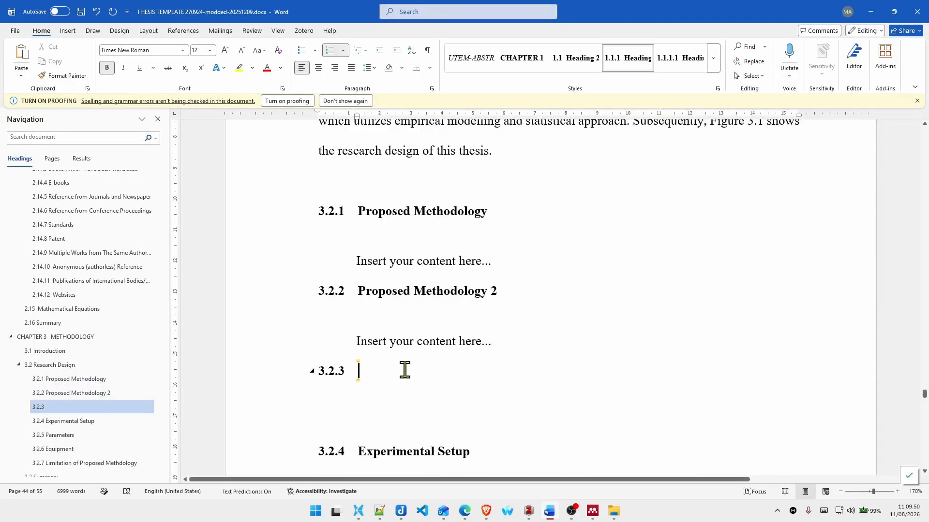
Step: Add a line below the empty 3.2.3 heading, apply the 1.1 Heading 2 style to it and title it "Tambahan"
key("Return")
left_click(714, 67)
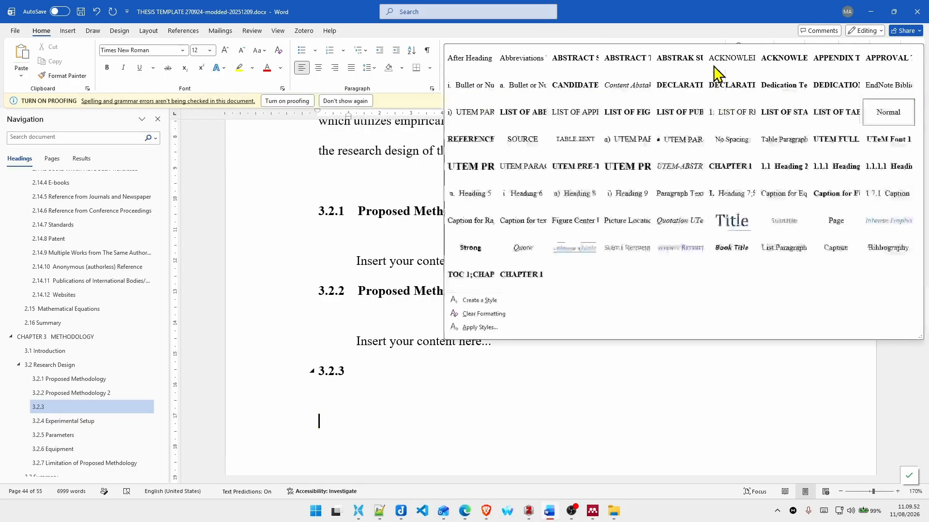
left_click(786, 174)
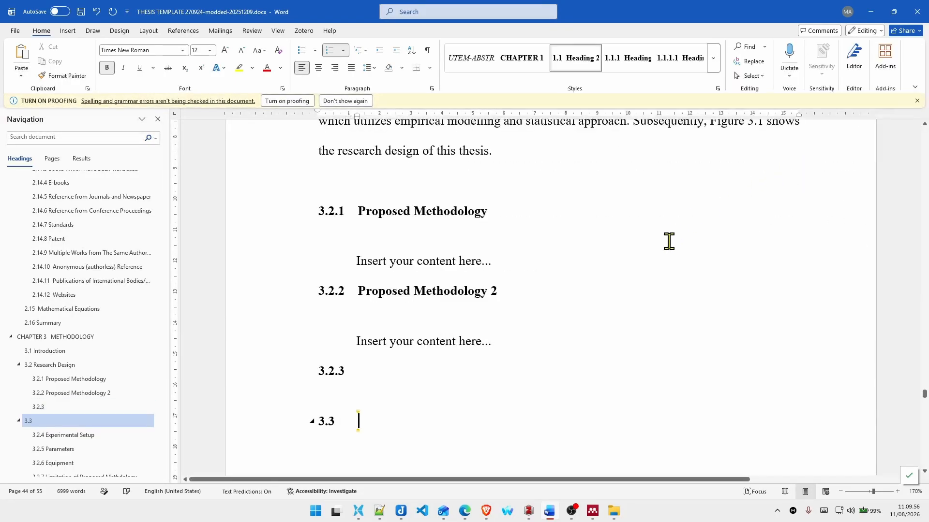
type("Tambahan")
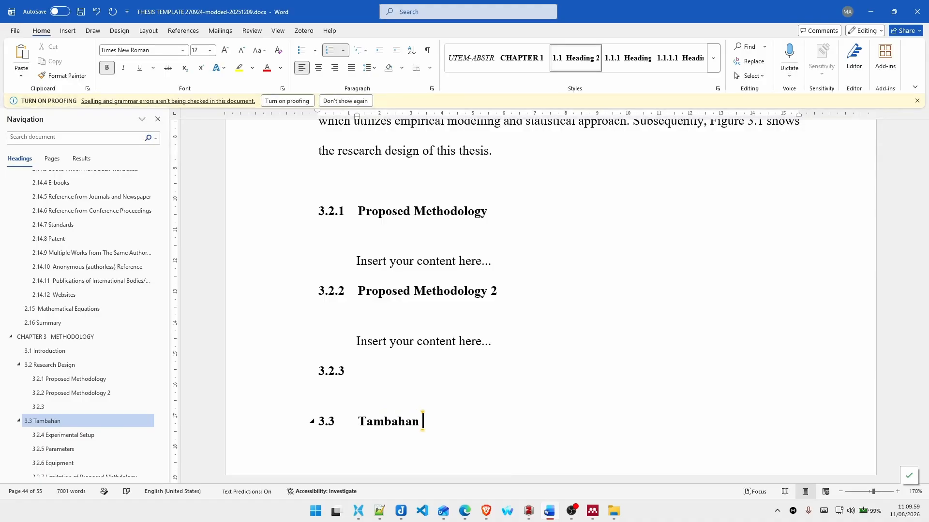
Step: Title the empty 3.2.3 heading "Tambahan SH3"
left_click(358, 370)
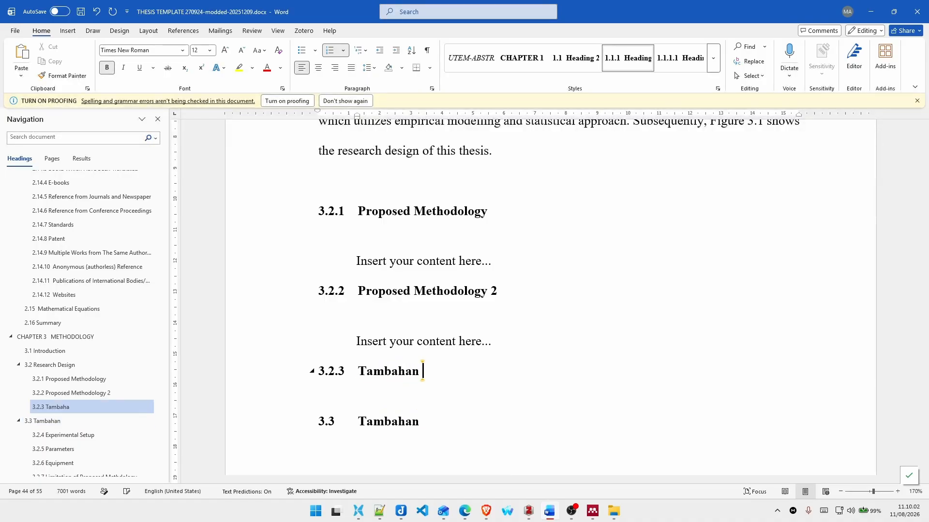
type("Tambahan SH3")
scroll(591, 271, "down", 3)
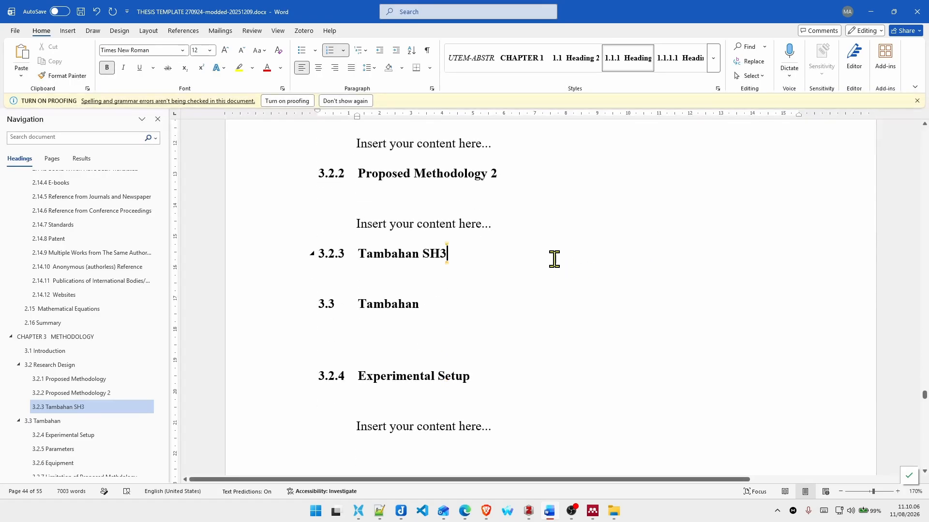
Step: Add the body line "Isinya asdasd" below the Tambahan SH3 heading and apply the UTEM PARAGRAPH style to it
key("Return")
type("Isinya asdasd")
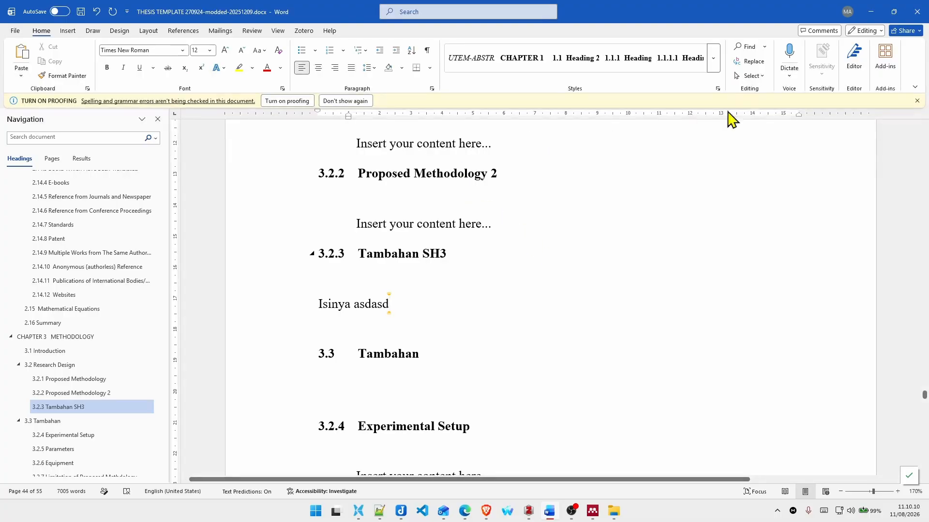
left_click(713, 58)
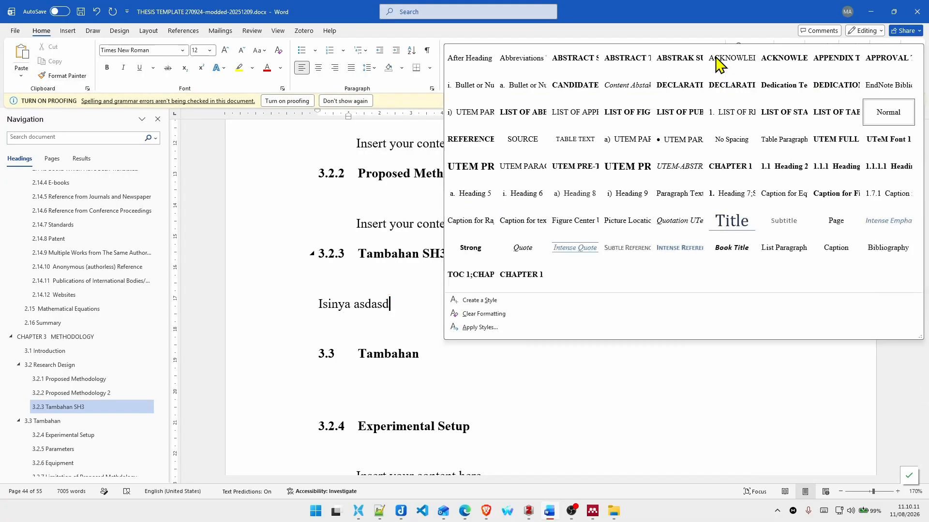
left_click(523, 174)
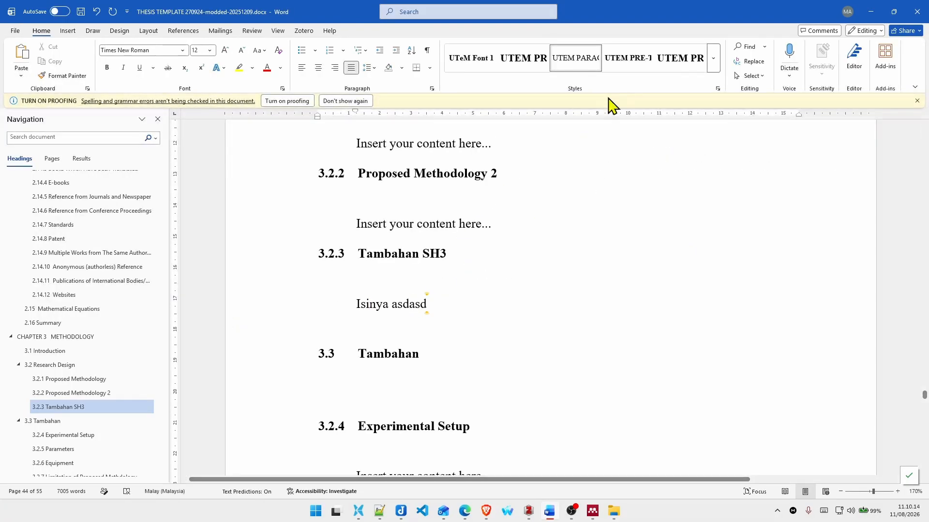
Step: Try the Normal style on the "Isinya asdasd" line and reapply the UTEM PARAGRAPH style
left_click(714, 60)
left_click(878, 121)
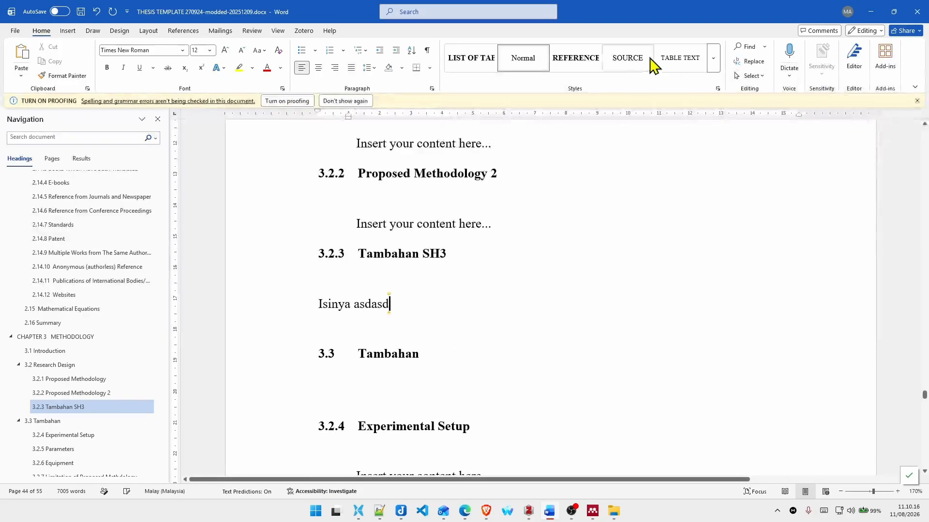
left_click(713, 60)
left_click(542, 174)
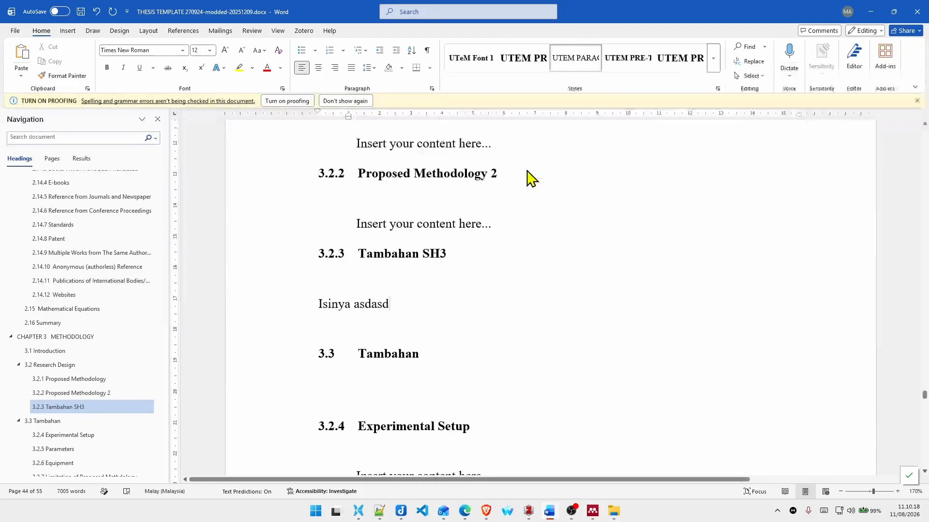
Step: Look over the added 3.2.3 and 3.3 headings and the Experimental Setup section that follows them
left_click(396, 383)
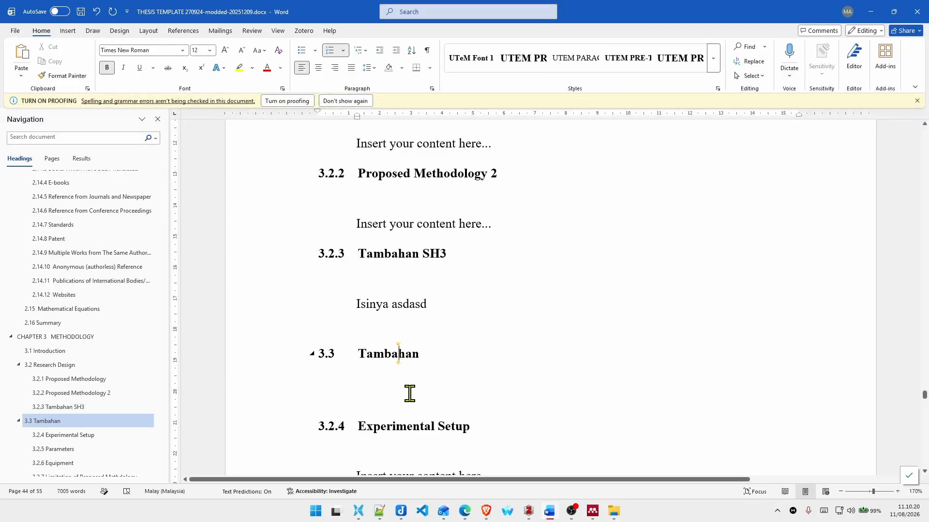
left_click(410, 393)
scroll(493, 342, "down", 3)
scroll(472, 325, "up", 3)
scroll(410, 300, "down", 2)
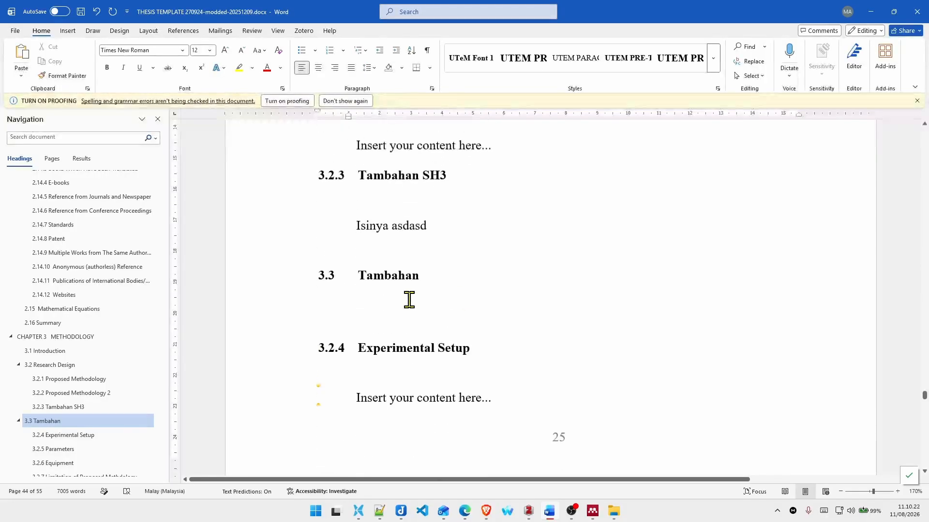
scroll(410, 300, "up", 1)
left_click(424, 306)
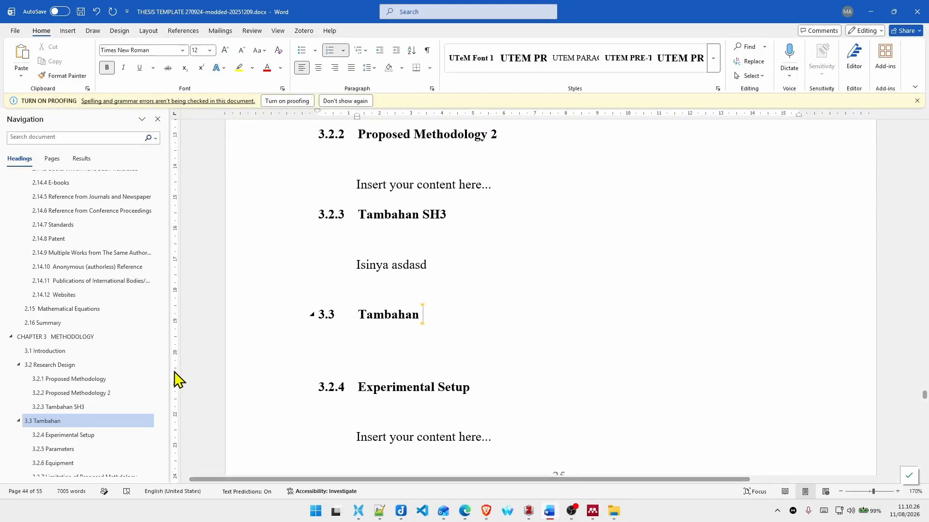
Step: Go to the TABLE OF CONTENTS page and examine the field covering the front-matter entries from ABSTRACT to LIST OF PUBLICATIONS
left_click_drag(161, 385, 166, 232)
left_click(48, 253)
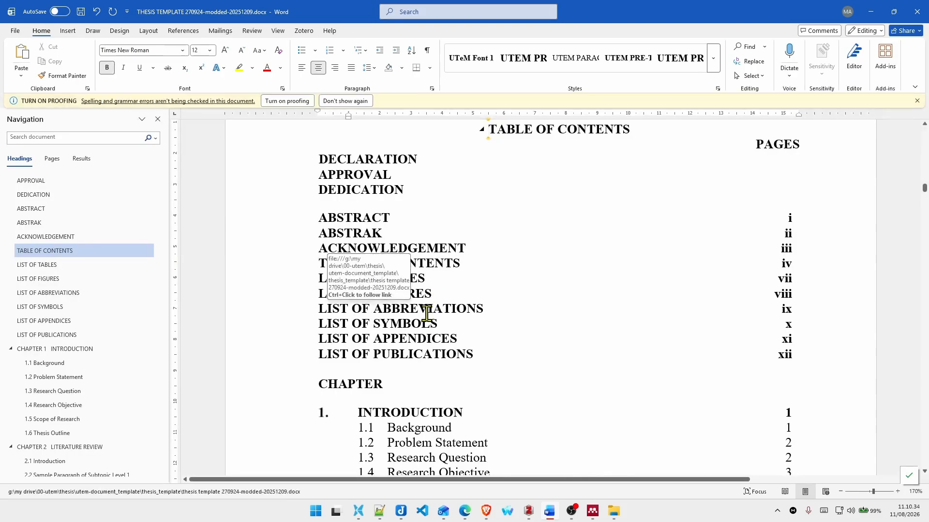
scroll(414, 333, "down", 3)
scroll(421, 332, "down", 2)
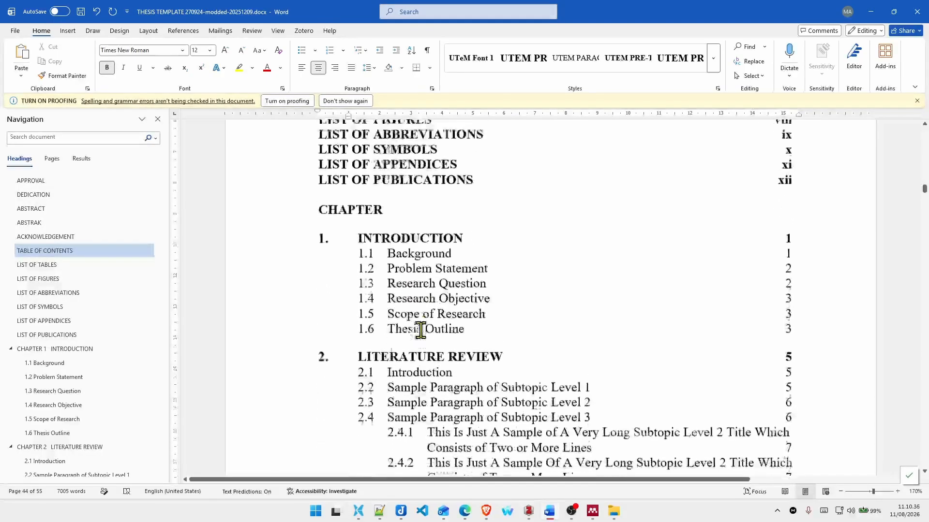
scroll(420, 321, "up", 5)
left_click(396, 294)
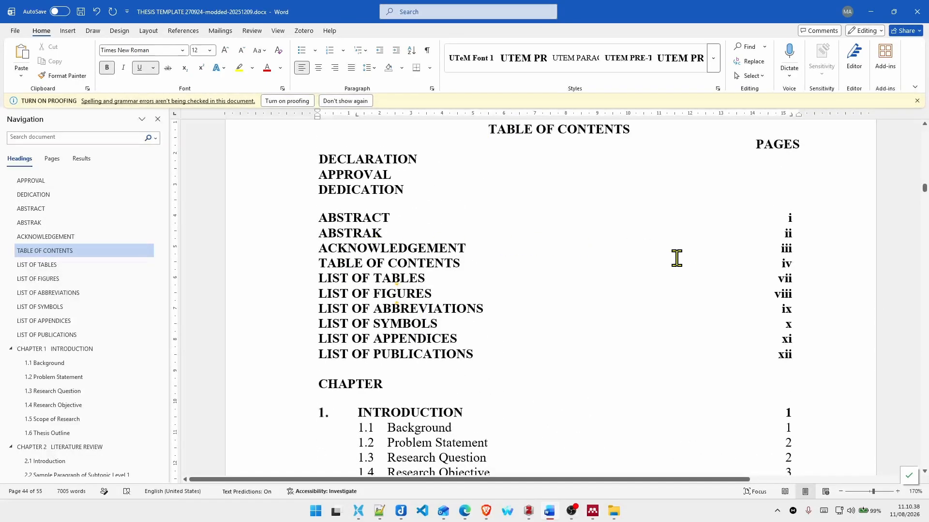
left_click(419, 249)
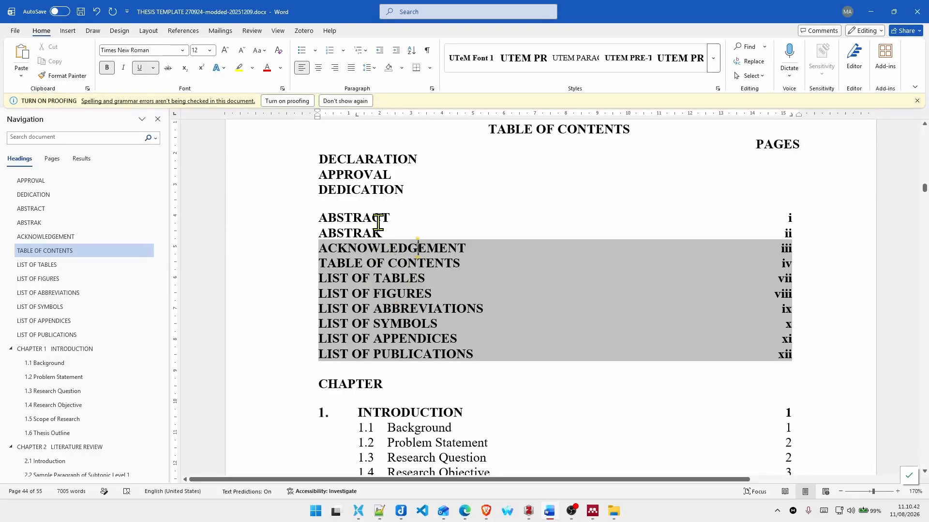
left_click(363, 234)
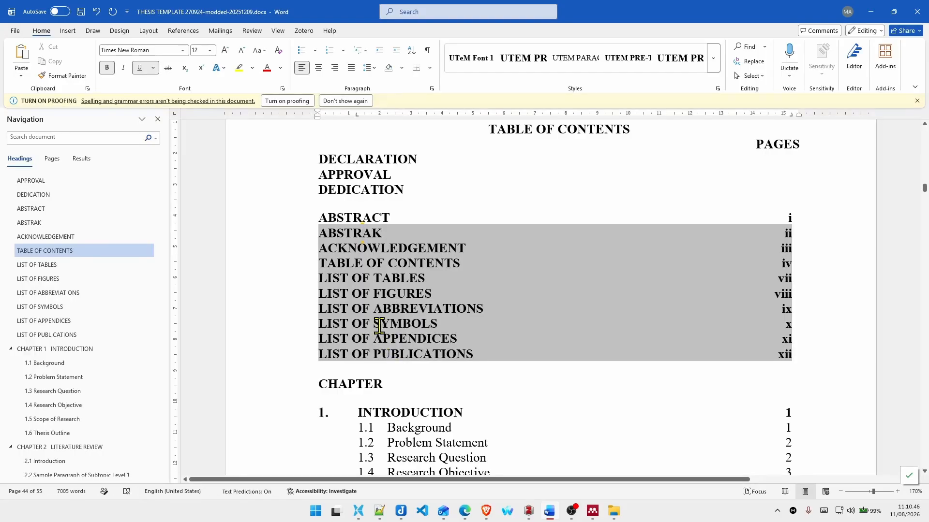
Step: Look through the chapter entries of the table of contents down to REFERENCES and APPENDICES
scroll(378, 309, "down", 4)
left_click(362, 194)
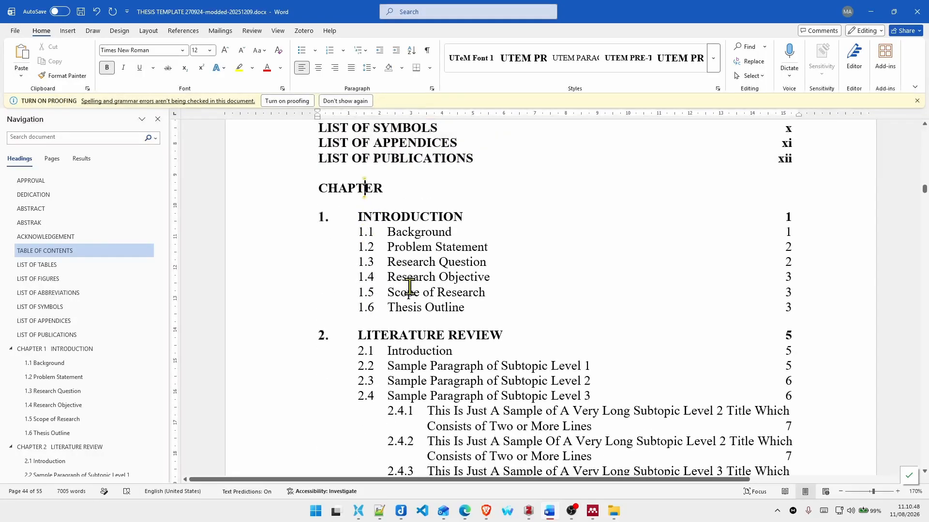
scroll(419, 301, "down", 13)
scroll(419, 300, "down", 10)
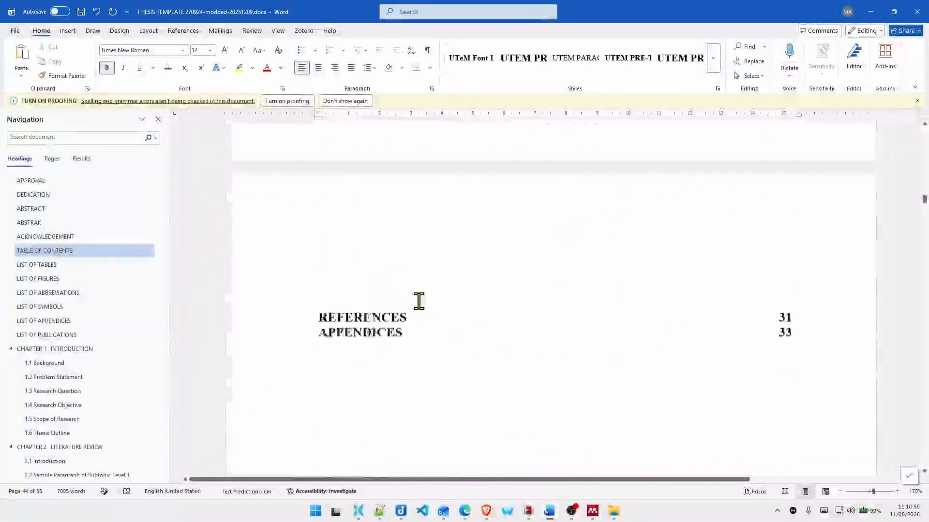
scroll(408, 292, "up", 2)
scroll(411, 303, "up", 20)
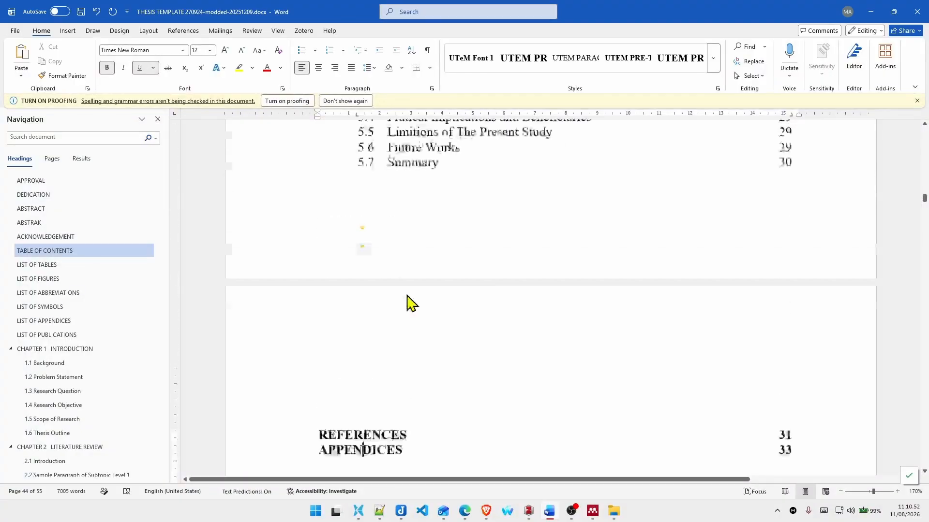
Step: Update the entire table for the front-matter entries of the table of contents
scroll(406, 294, "up", 15)
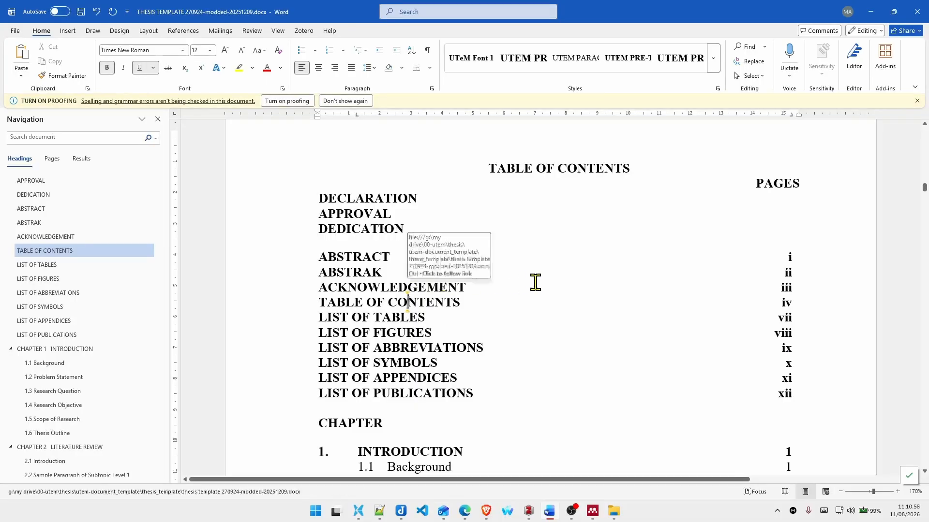
right_click(414, 290)
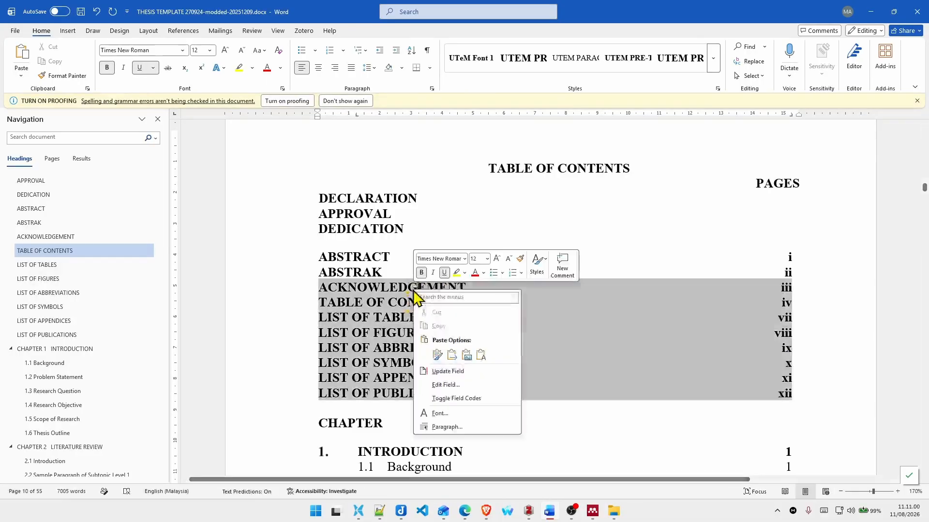
left_click(443, 372)
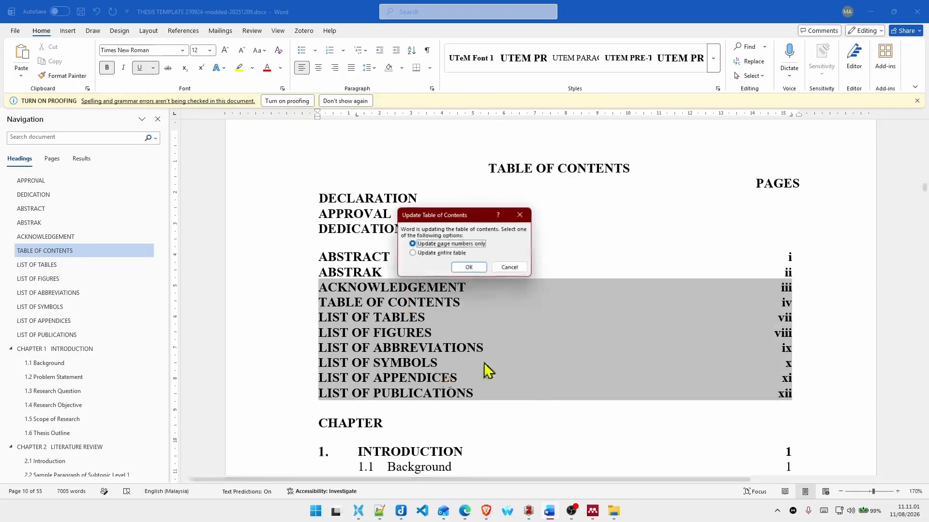
left_click(443, 253)
left_click(465, 267)
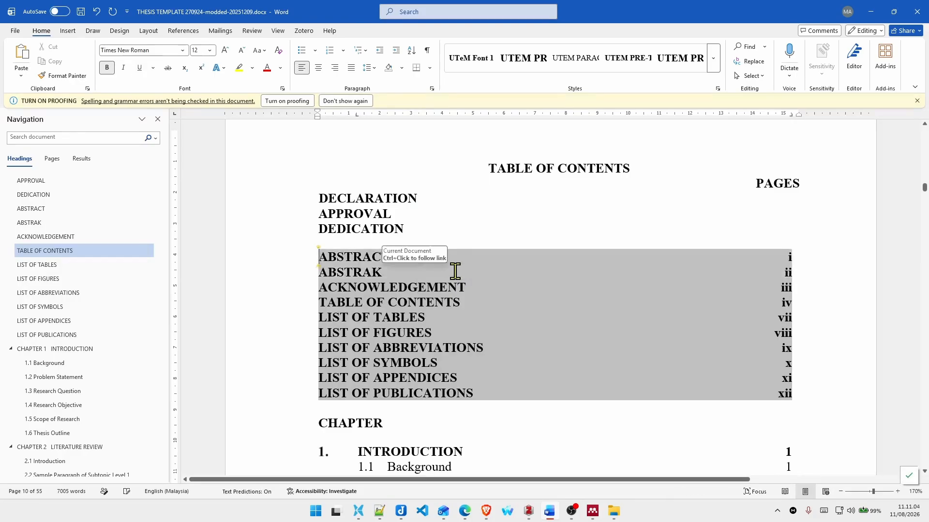
Step: Follow the ACKNOWLEDGEMENT entry to its page and insert page breaks after the acknowledgement paragraph to add two pages
left_click(389, 286, "ctrl")
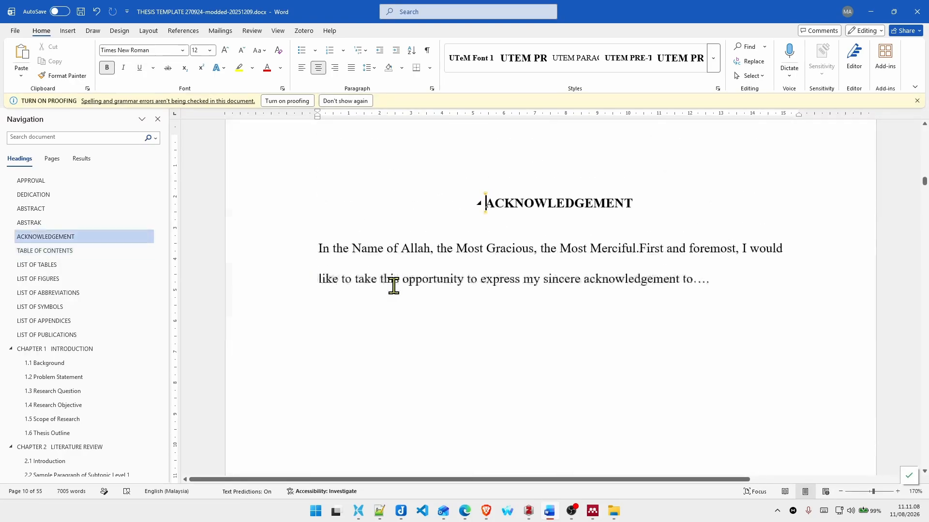
key("Return")
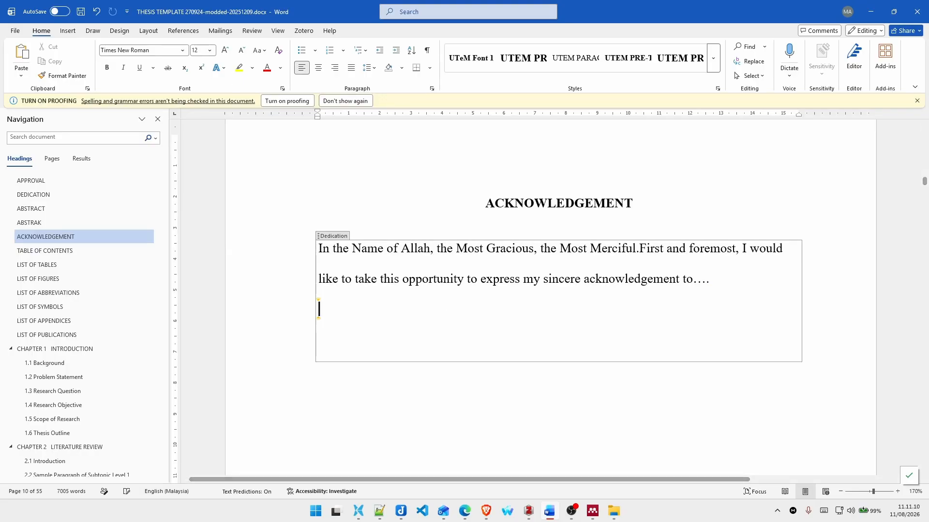
key("Return")
key("ctrl+Return")
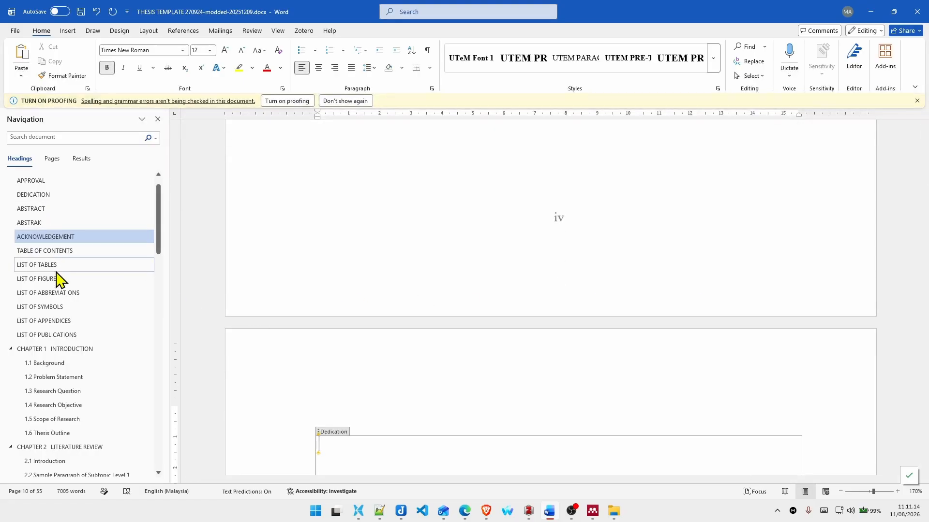
Step: Return to the TABLE OF CONTENTS page and update the entire table for the ABSTRACT to LIST OF PUBLICATIONS entries
left_click(62, 251)
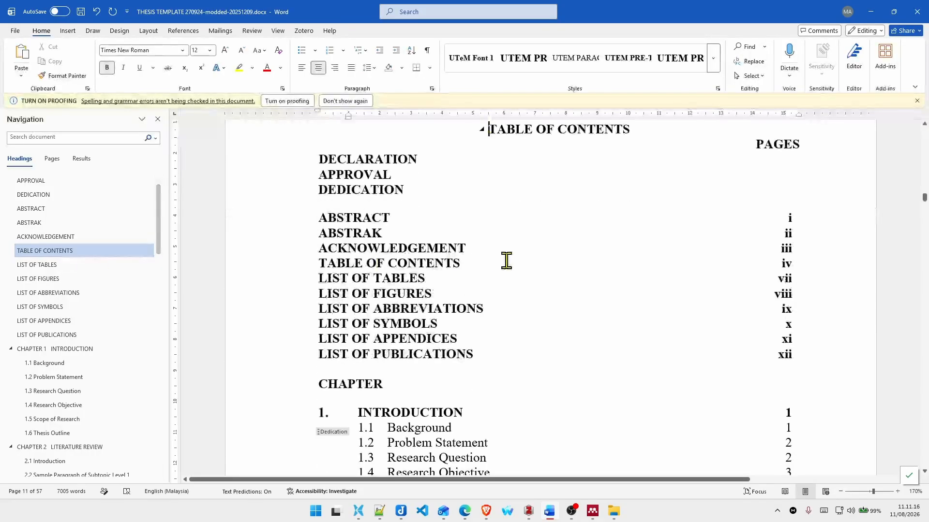
right_click(387, 249)
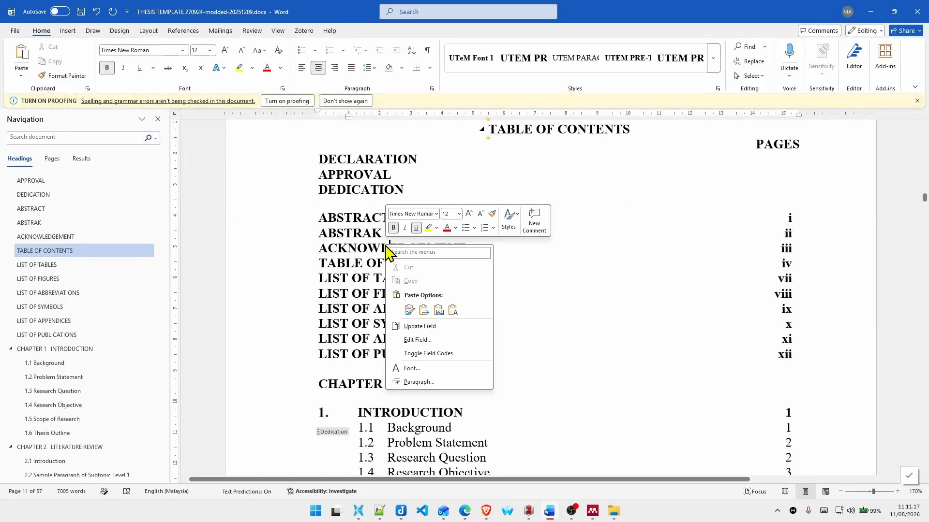
left_click(431, 327)
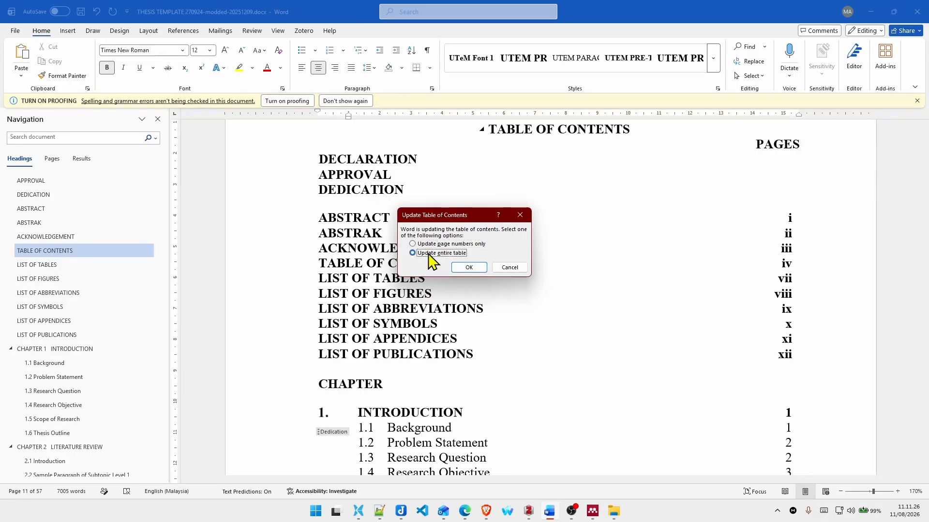
left_click(469, 267)
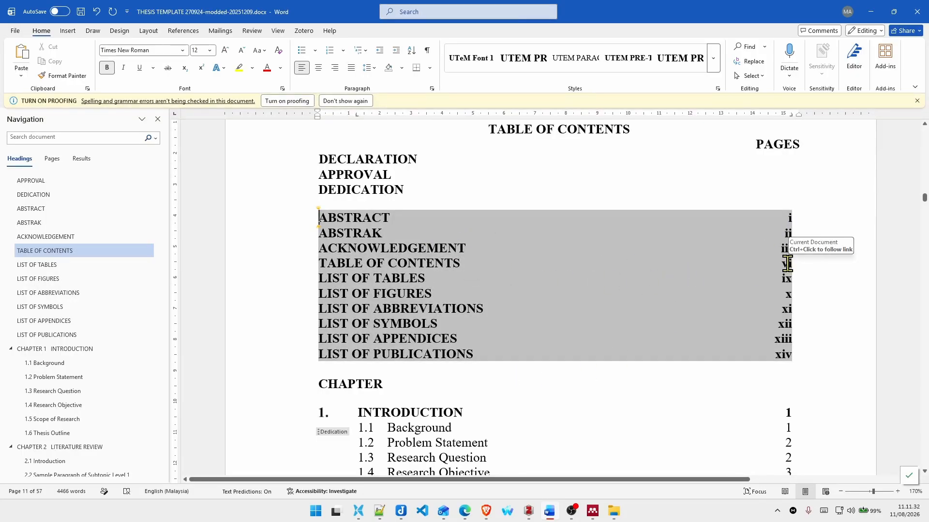
Step: Update only the page numbers of the REFERENCES and APPENDICES entries at the end of the table of contents
scroll(411, 307, "down", 20)
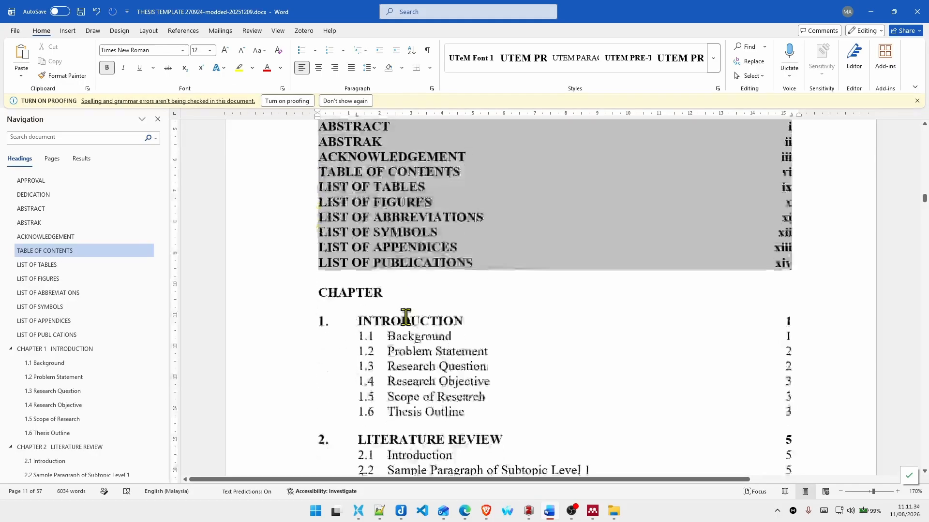
scroll(408, 314, "down", 15)
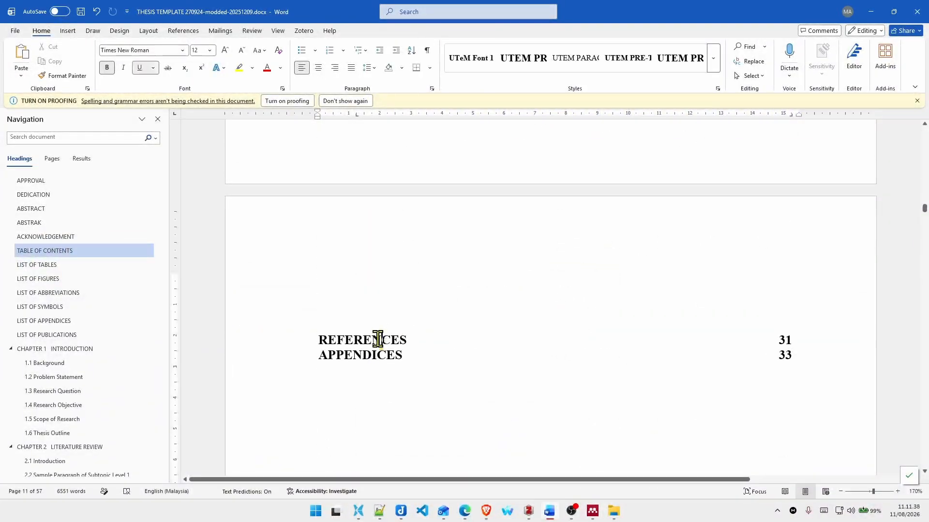
scroll(464, 328, "up", 5)
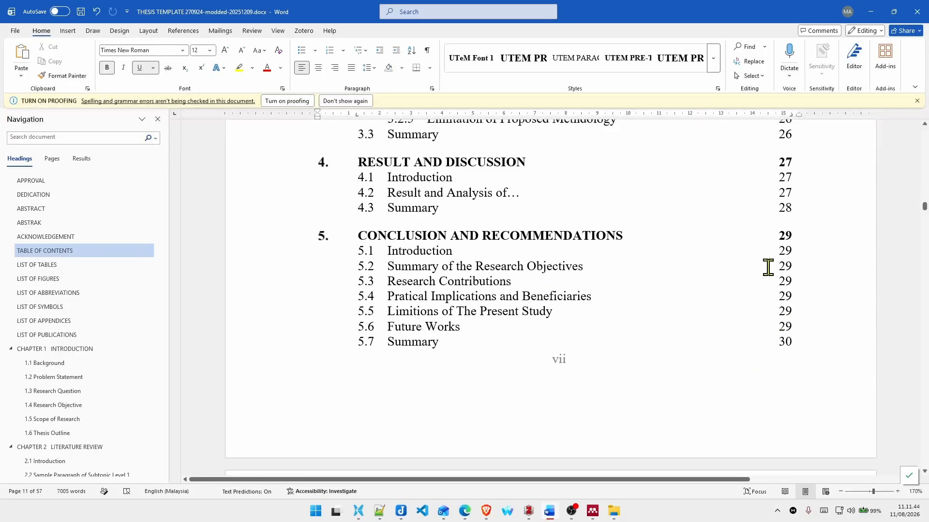
scroll(627, 284, "down", 8)
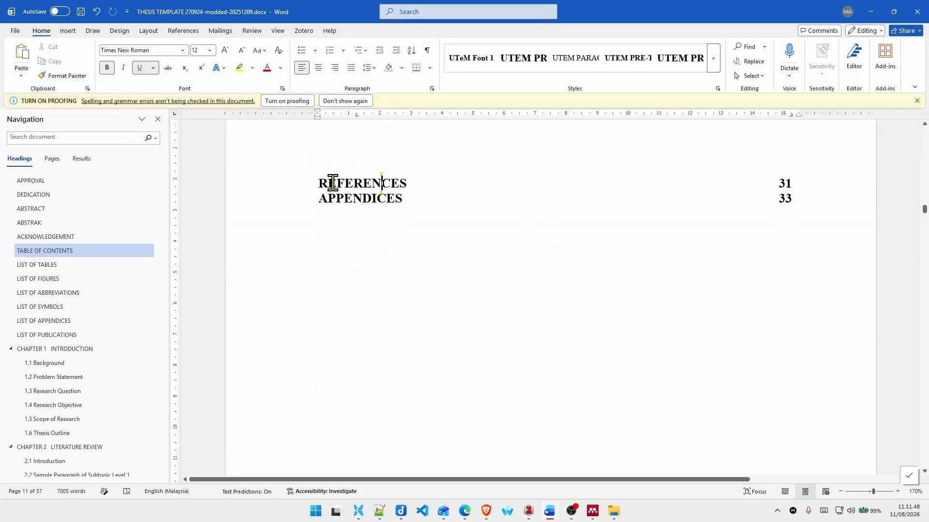
left_click_drag(322, 184, 409, 185)
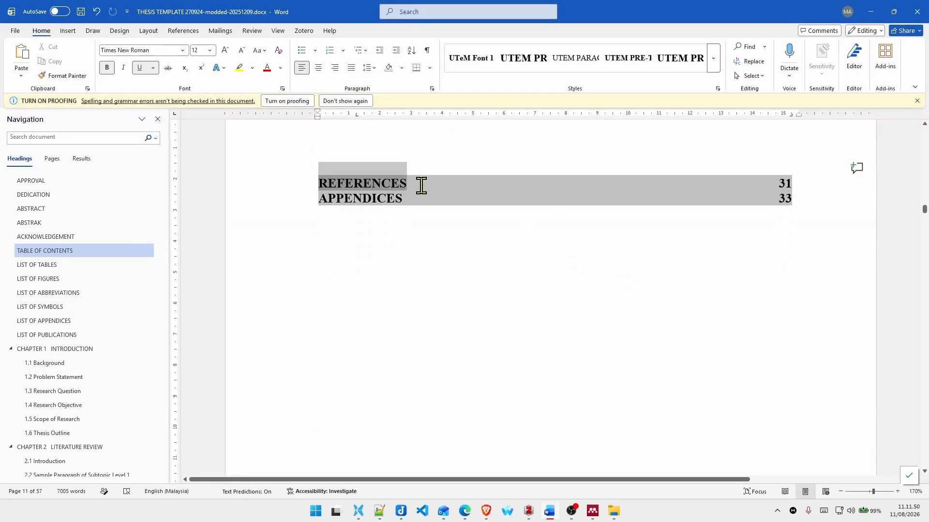
right_click(382, 196)
left_click(425, 276)
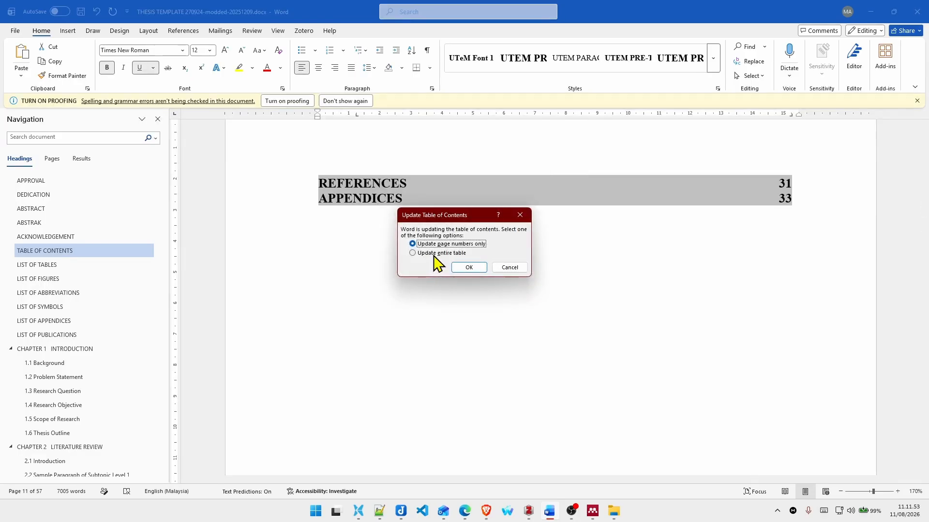
left_click(464, 267)
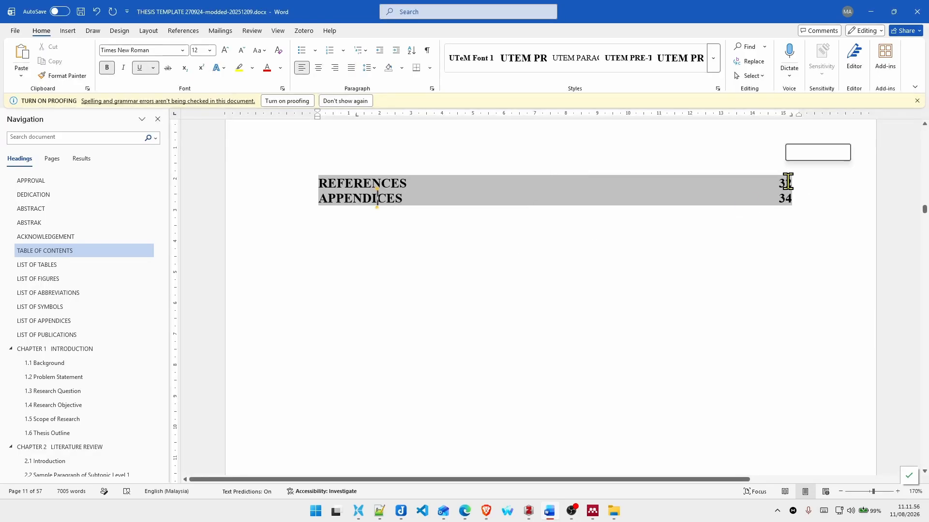
Step: Examine the chapter entries under CHAPTER in the table of contents, especially the numbers before INTRODUCTION and LITERATURE REVIEW
scroll(573, 240, "up", 10)
scroll(574, 240, "up", 15)
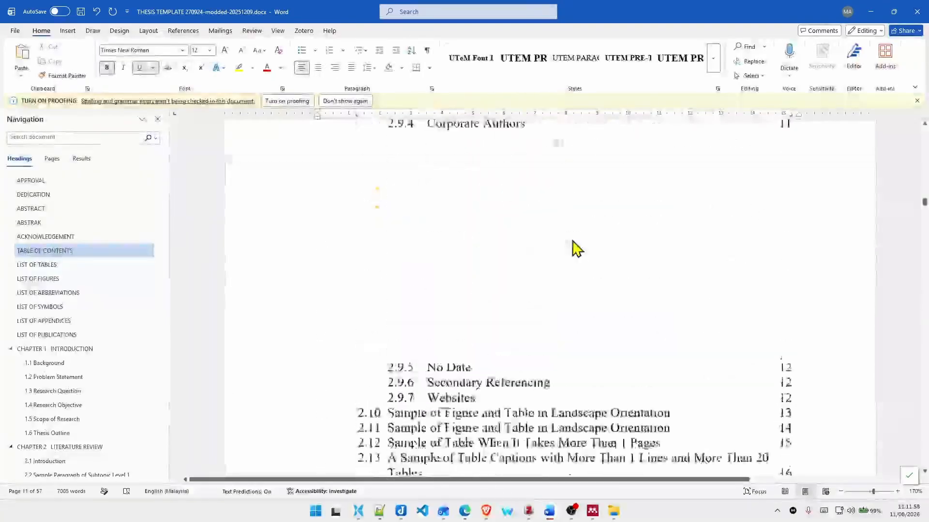
scroll(396, 286, "down", 3)
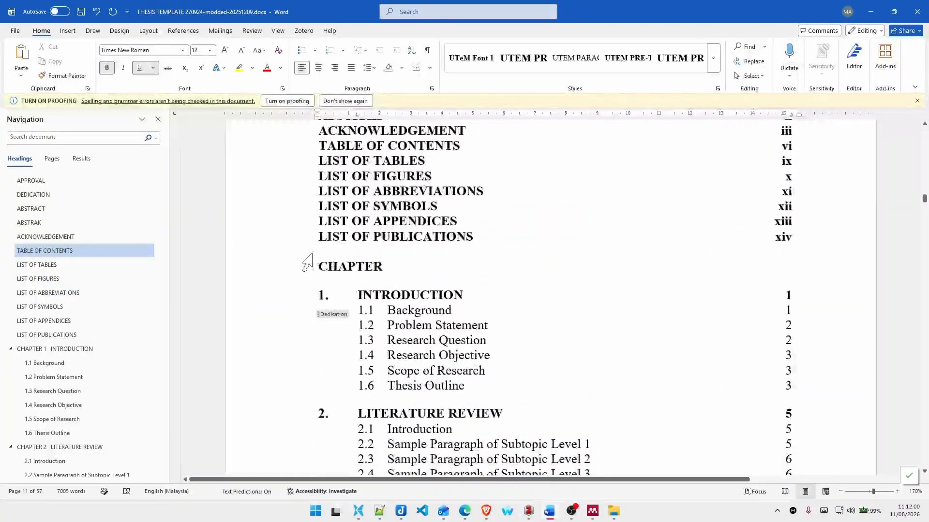
left_click(323, 266)
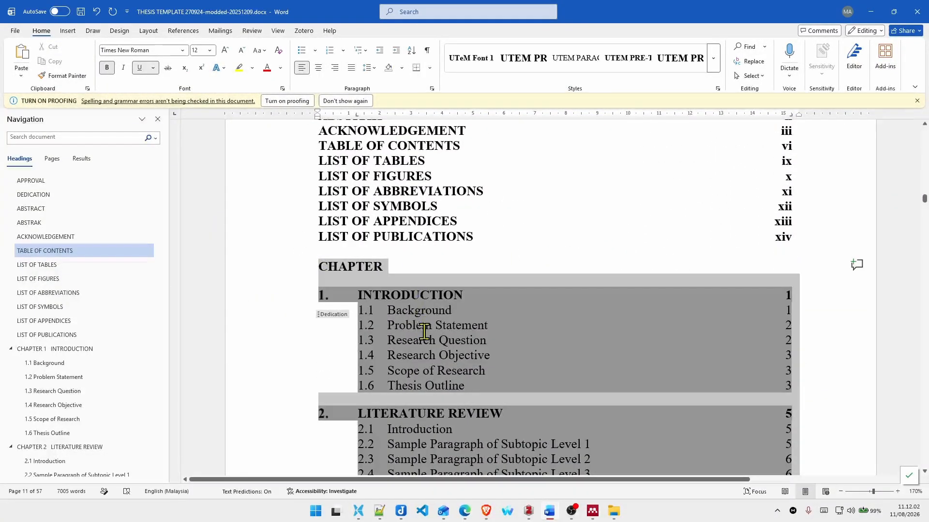
left_click_drag(427, 342, 411, 336)
scroll(452, 319, "down", 4)
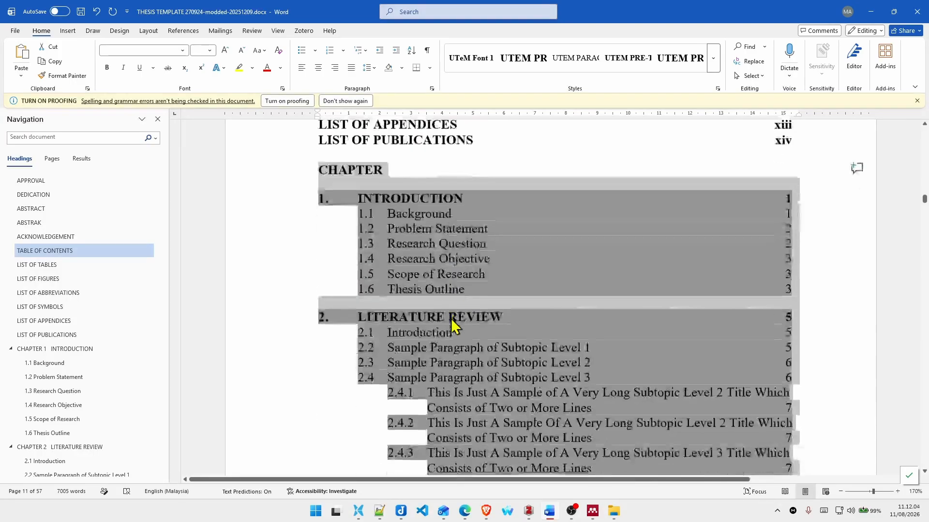
scroll(435, 305, "up", 3)
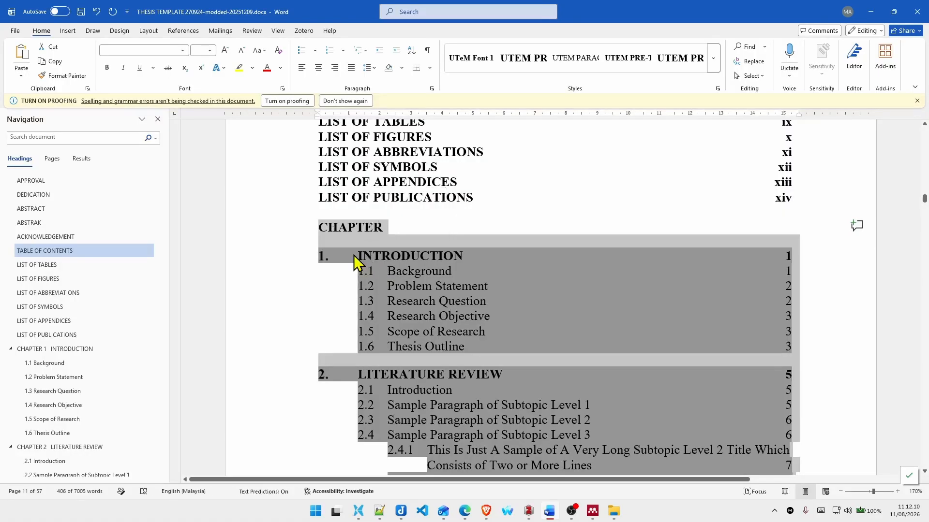
left_click(336, 256)
left_click_drag(321, 257, 357, 259)
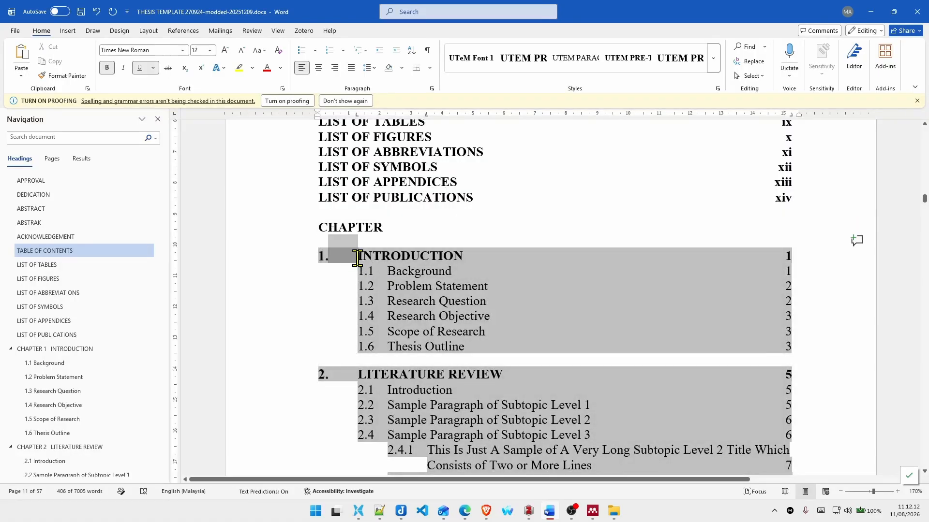
left_click(337, 258)
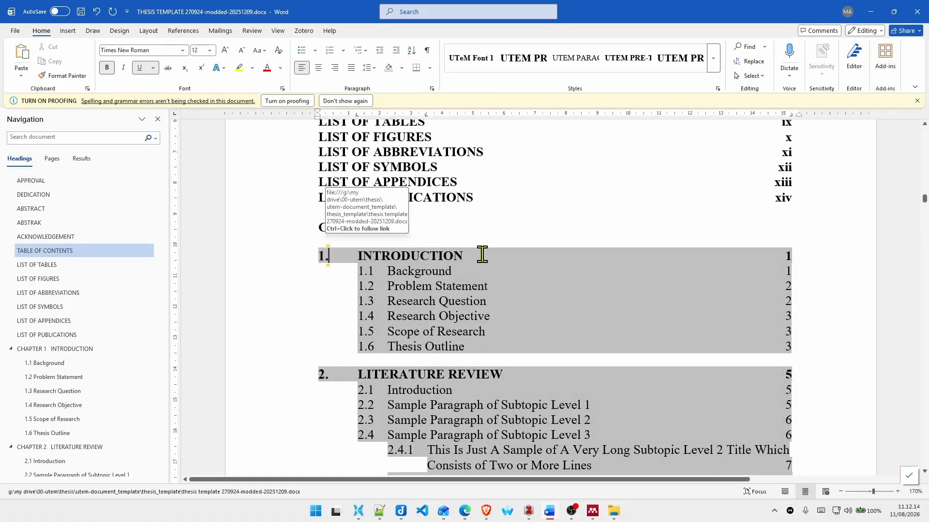
key("Right")
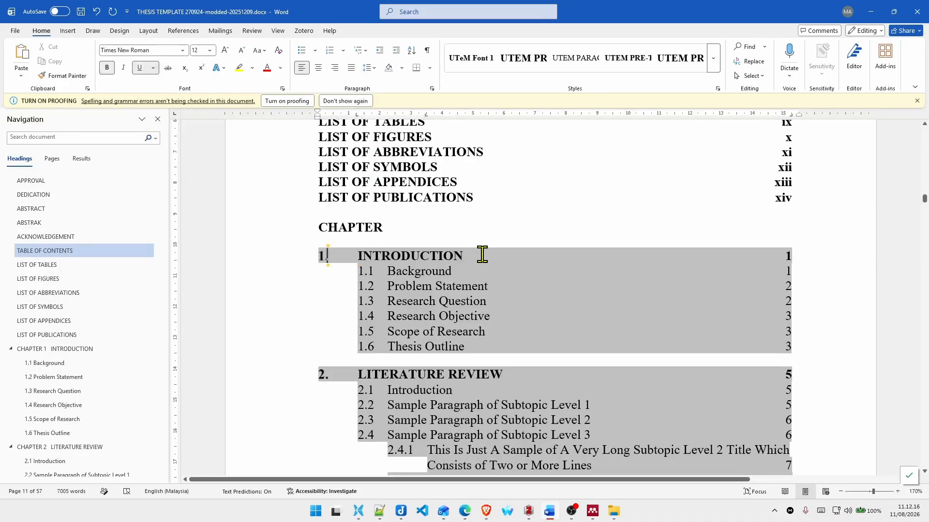
key("Left")
key("Left")
key("Left")
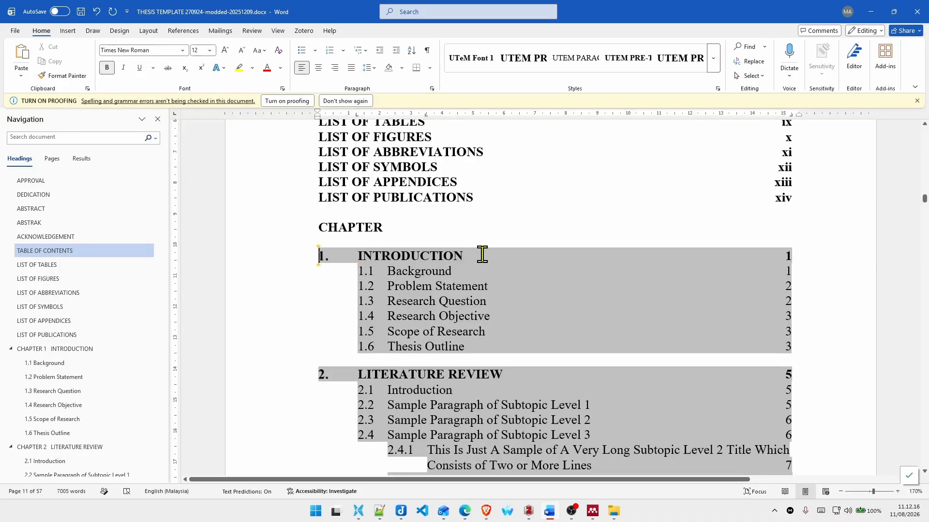
left_click(325, 372)
type("=3")
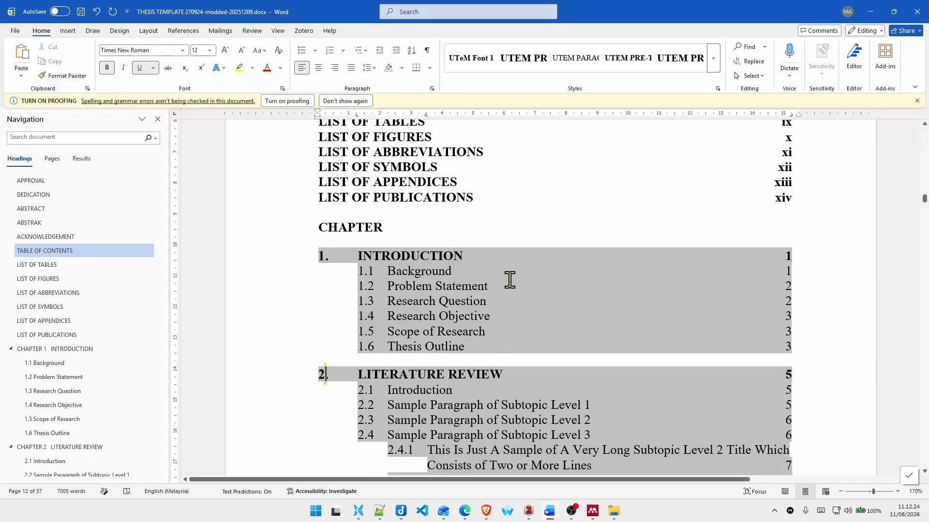
Step: Update only the page numbers of the chapter entries in the table of contents
scroll(463, 280, "down", 10)
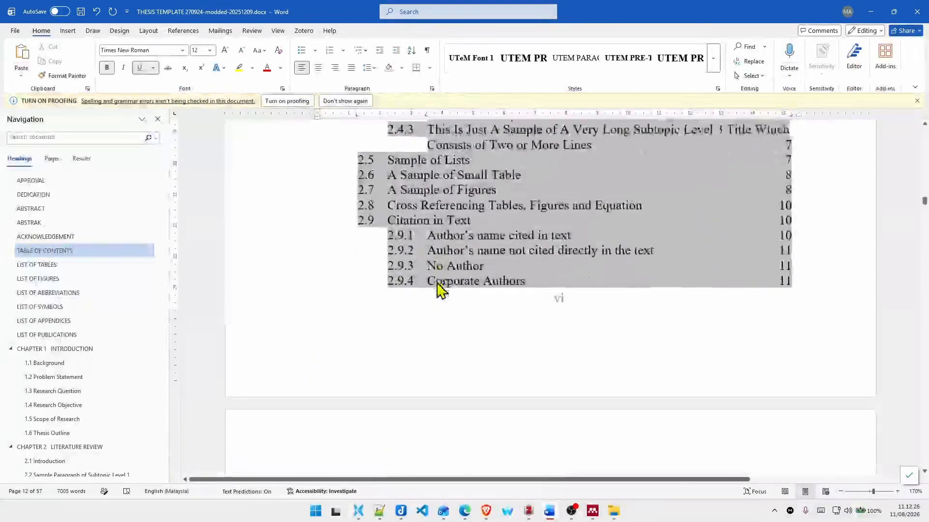
scroll(436, 282, "down", 12)
scroll(426, 280, "up", 4)
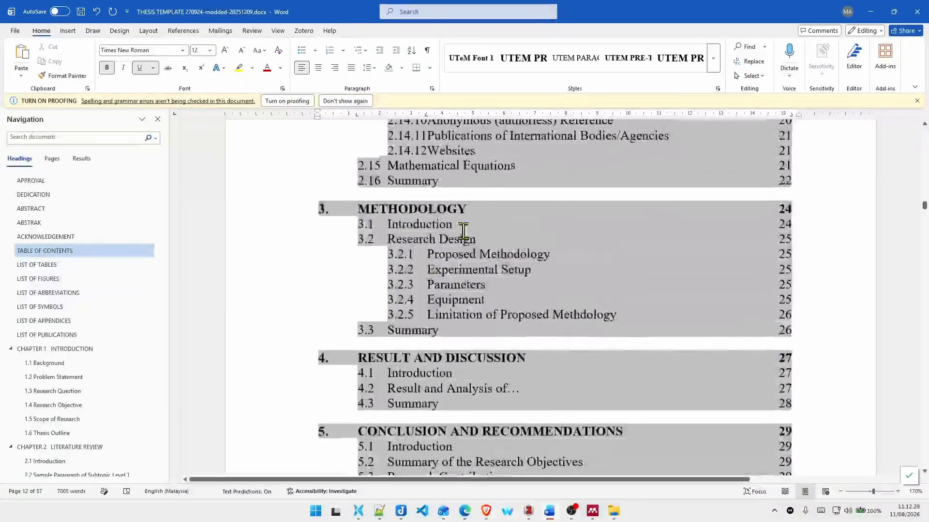
right_click(426, 251)
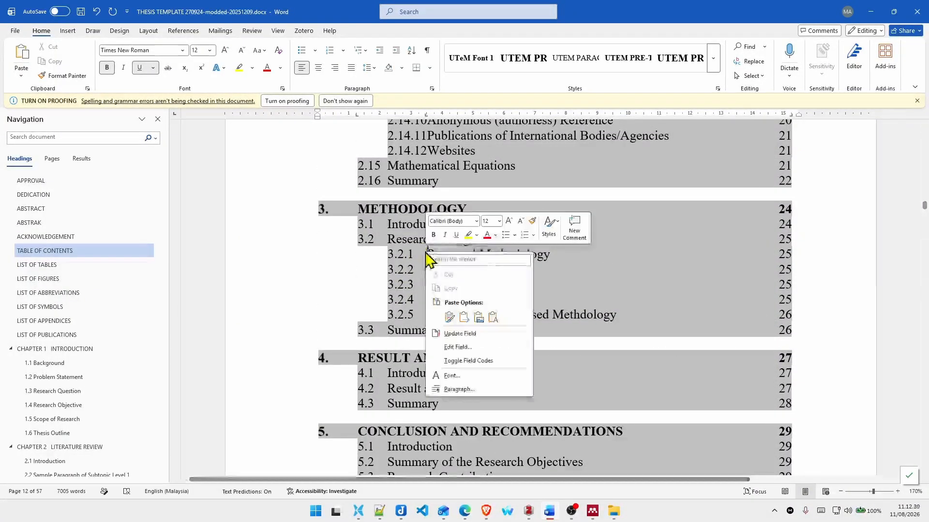
left_click(462, 333)
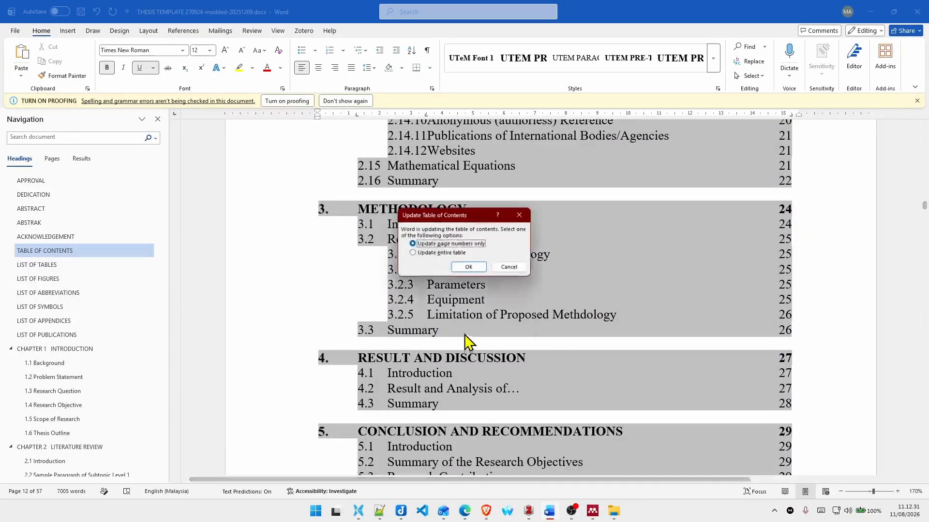
left_click(428, 254)
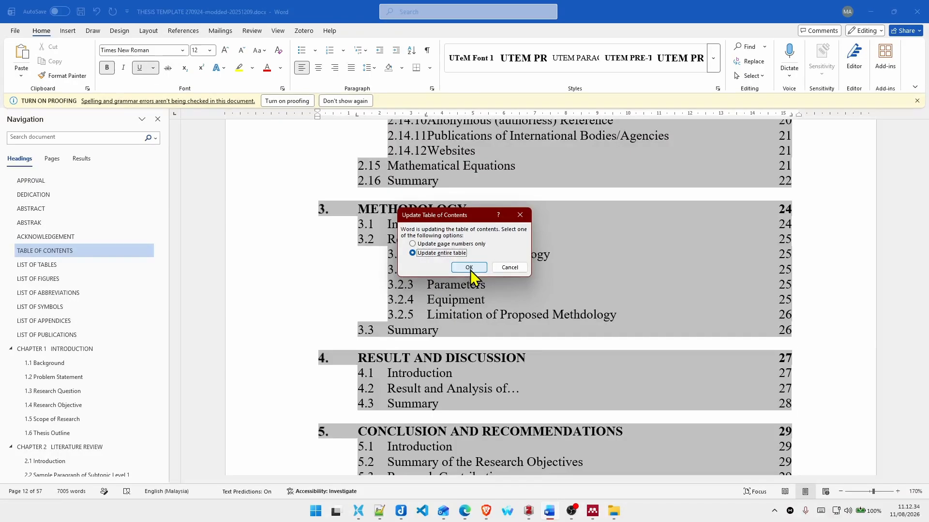
left_click(455, 245)
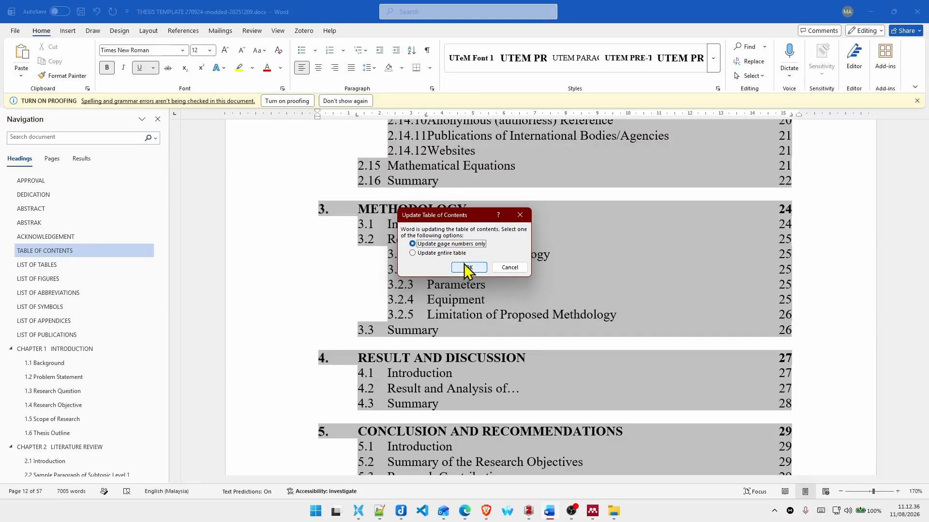
left_click(464, 266)
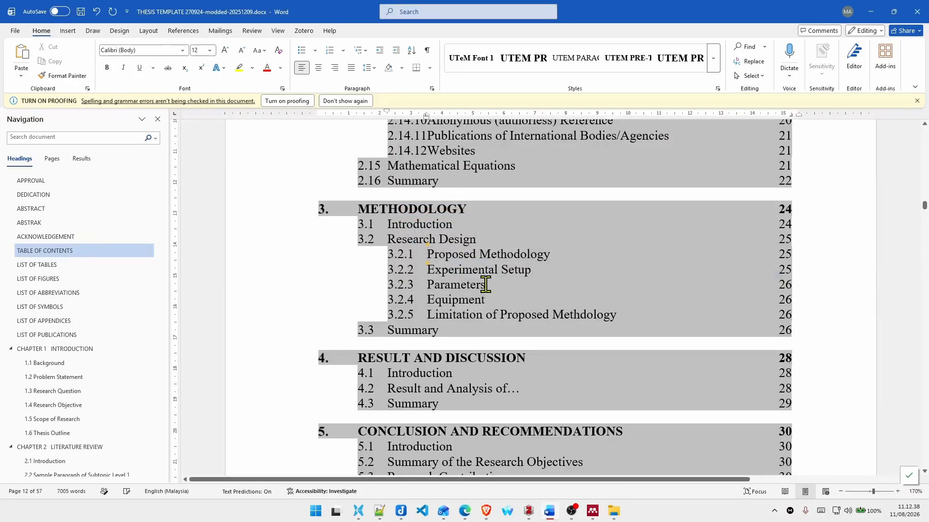
Step: Update the entire table for the chapter entries of the table of contents
right_click(431, 279)
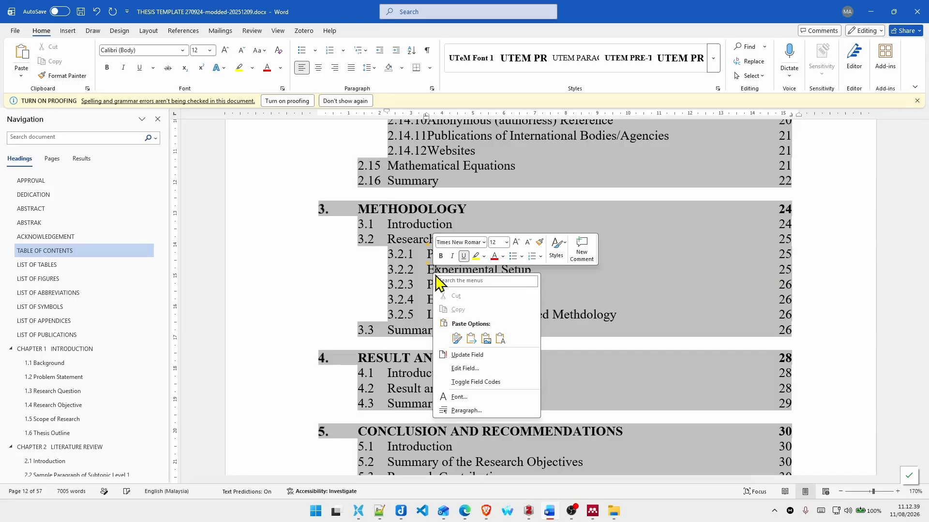
left_click(467, 355)
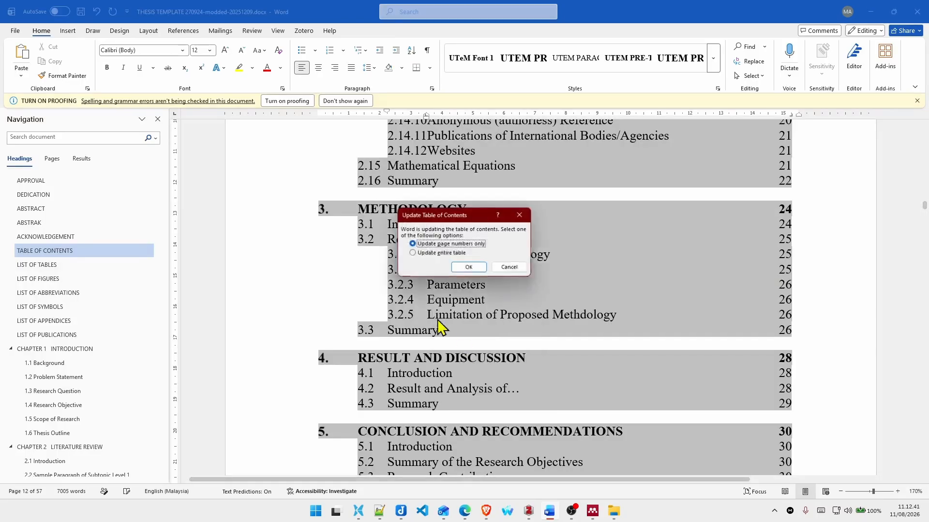
left_click(412, 253)
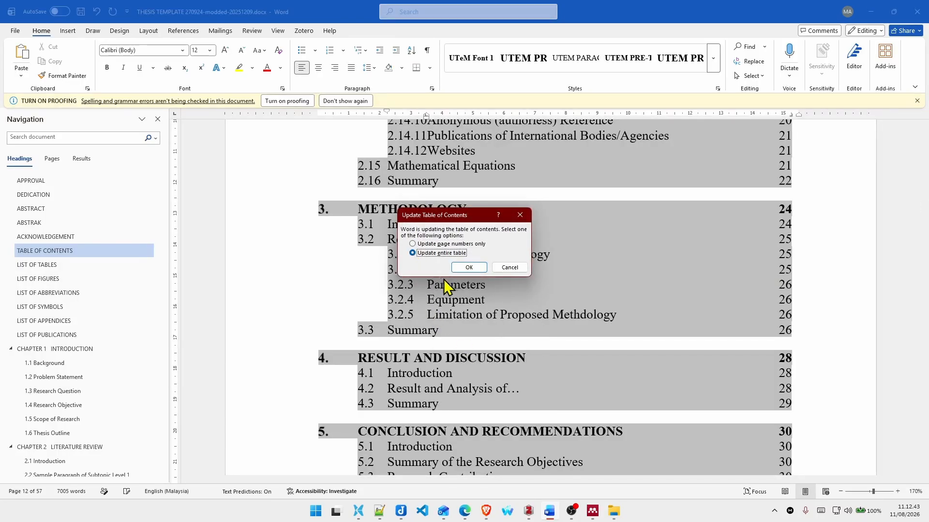
left_click(468, 268)
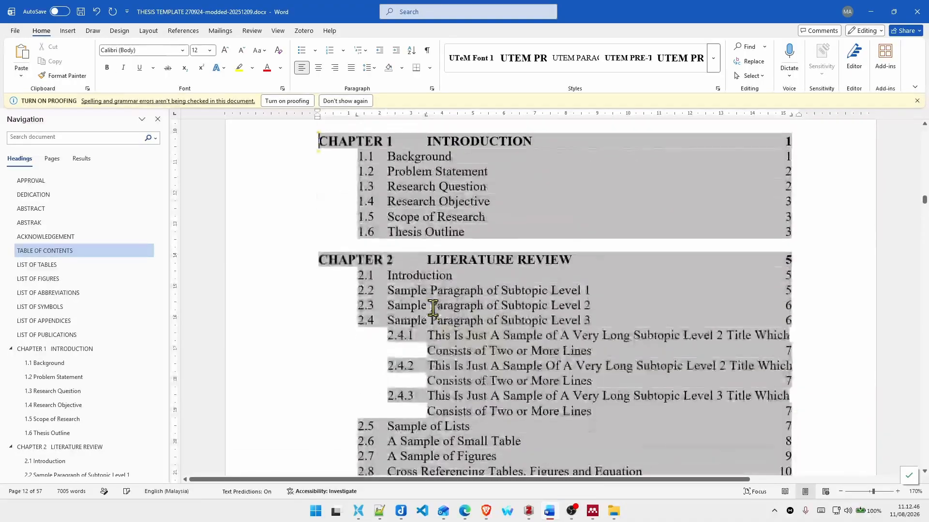
Step: Examine the updated chapter entries in the table of contents, checking the labels in front of the chapter titles from INTRODUCTION to RESULT AND DISCUSSION
scroll(487, 336, "down", 12)
scroll(451, 298, "down", 5)
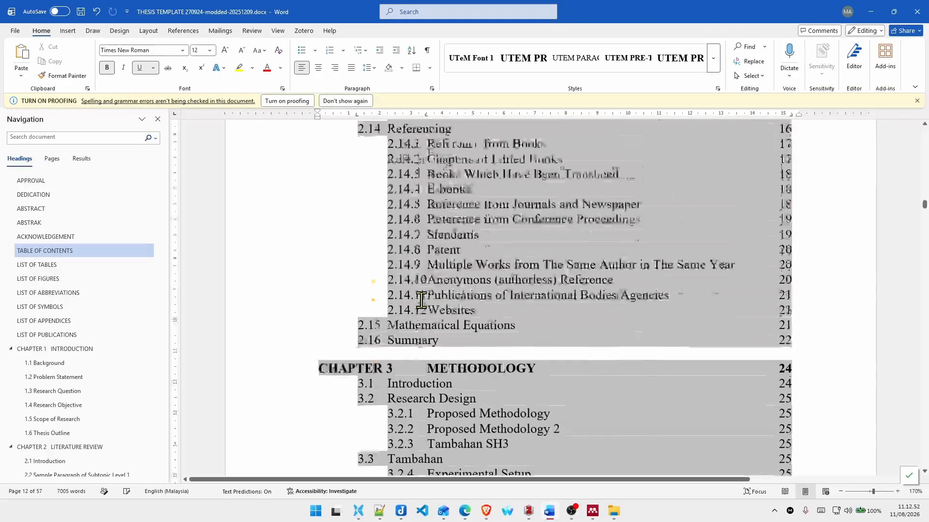
scroll(421, 290, "down", 5)
scroll(427, 227, "up", 5)
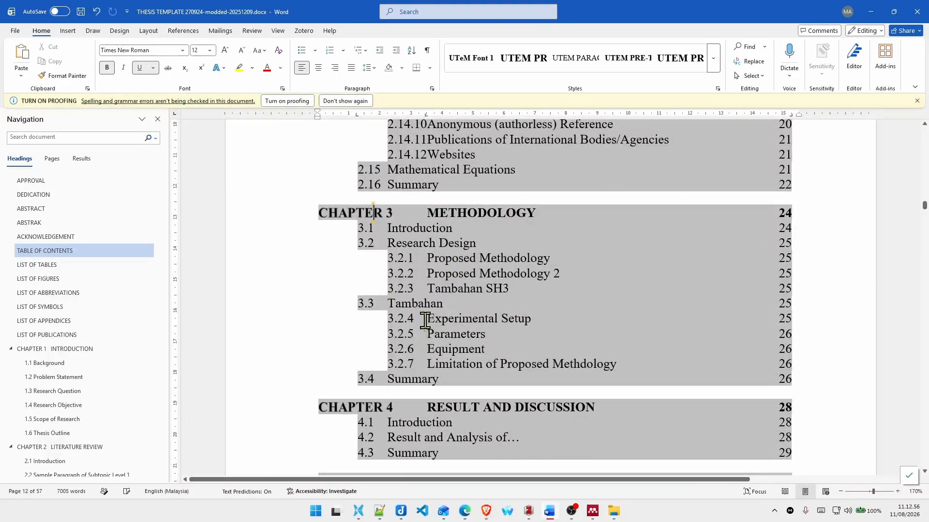
scroll(471, 315, "up", 15)
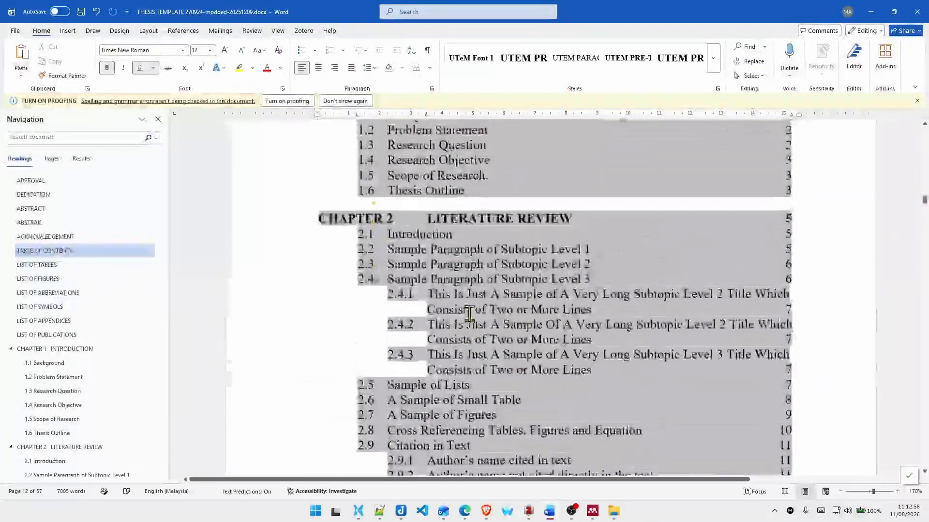
scroll(471, 317, "up", 20)
scroll(472, 317, "down", 14)
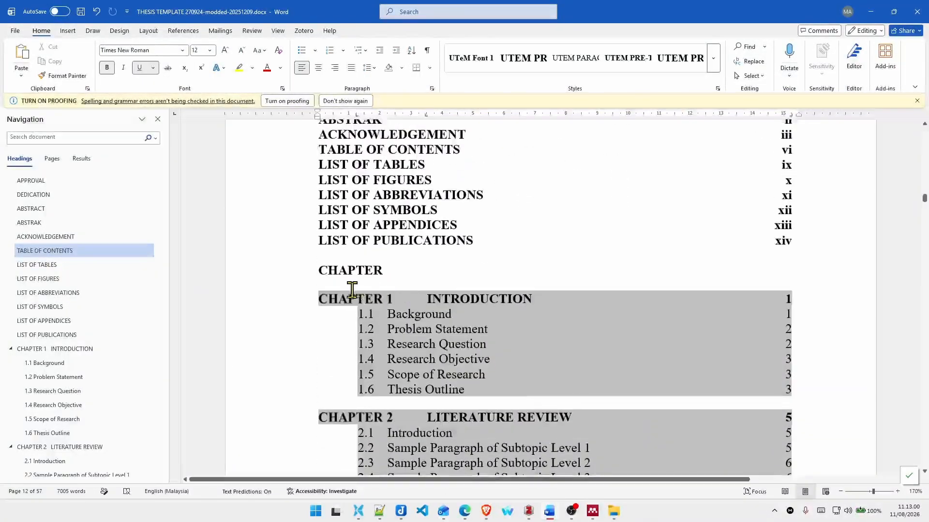
Step: Replace the CHAPTER 1 label before INTRODUCTION in the table of contents with "1." and a tab, undoing the automatic list formatting
left_click(422, 298)
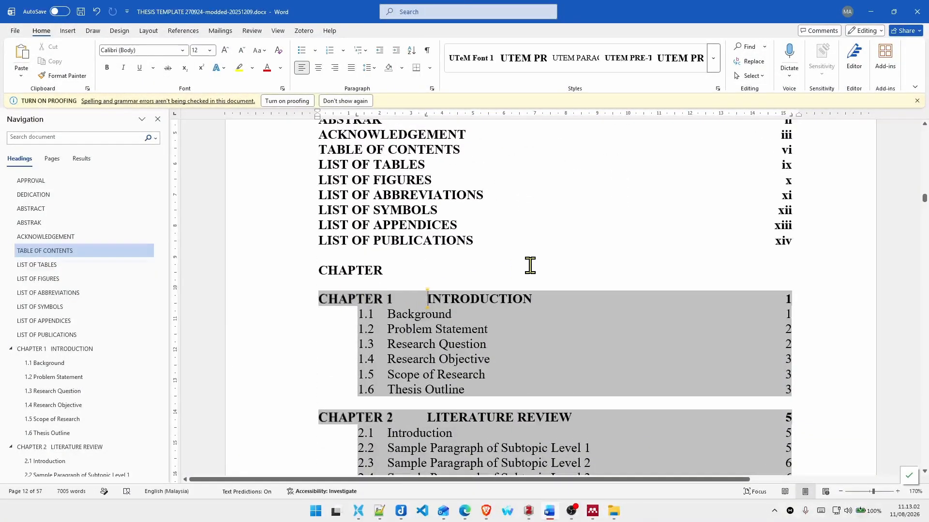
key("shift+Home")
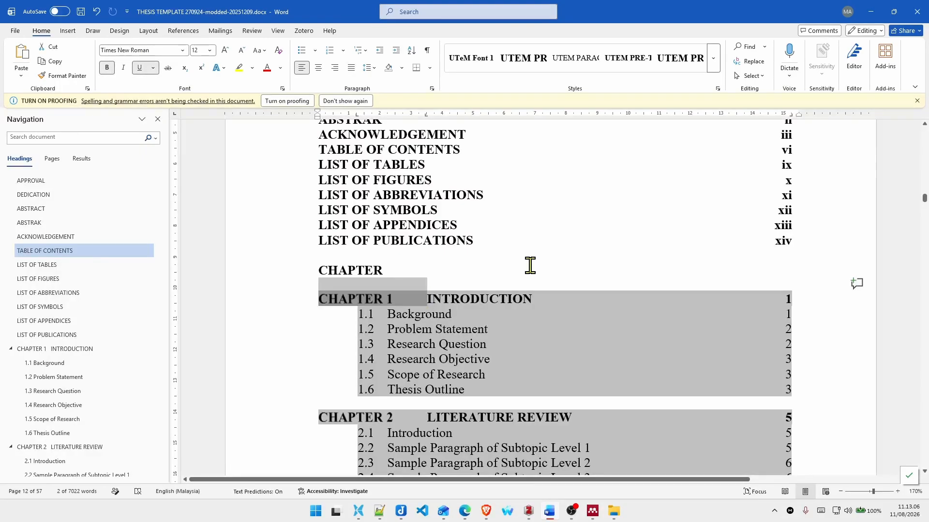
key("Delete")
type("1.")
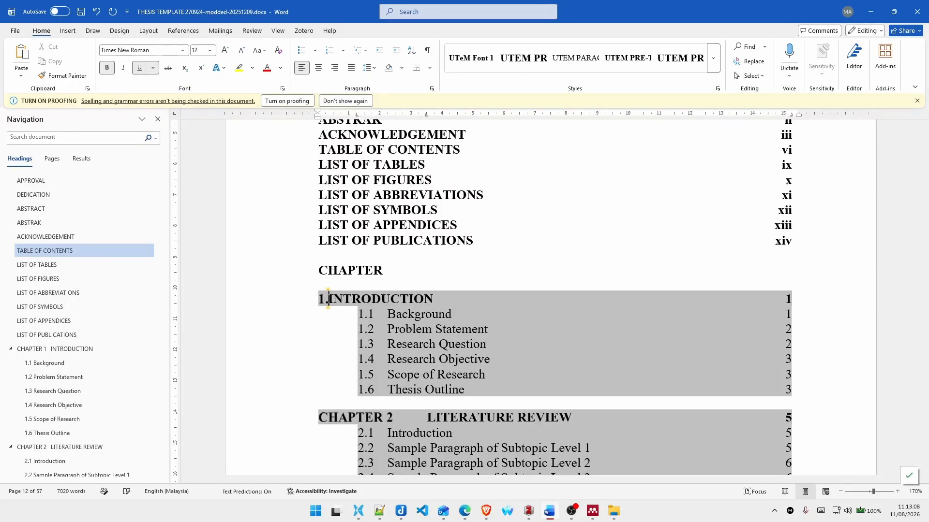
key("Tab")
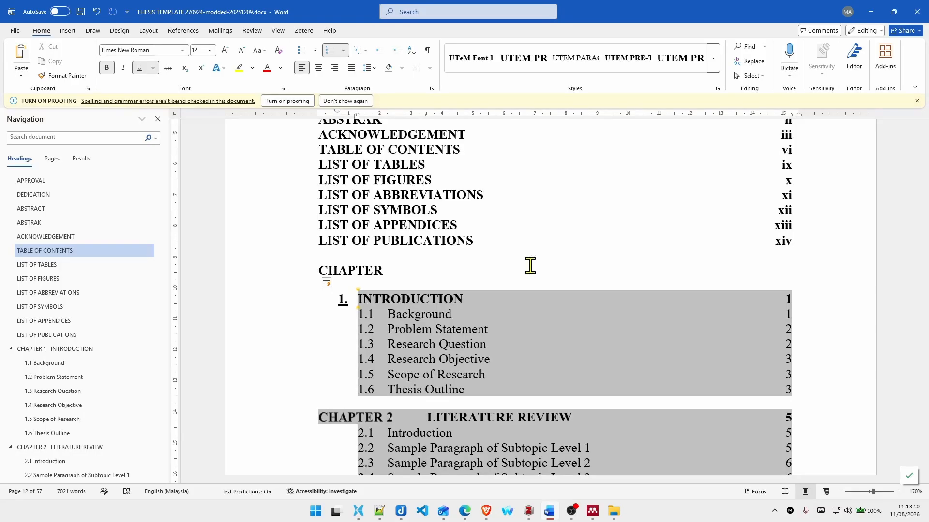
type("Z")
key("ctrl+z")
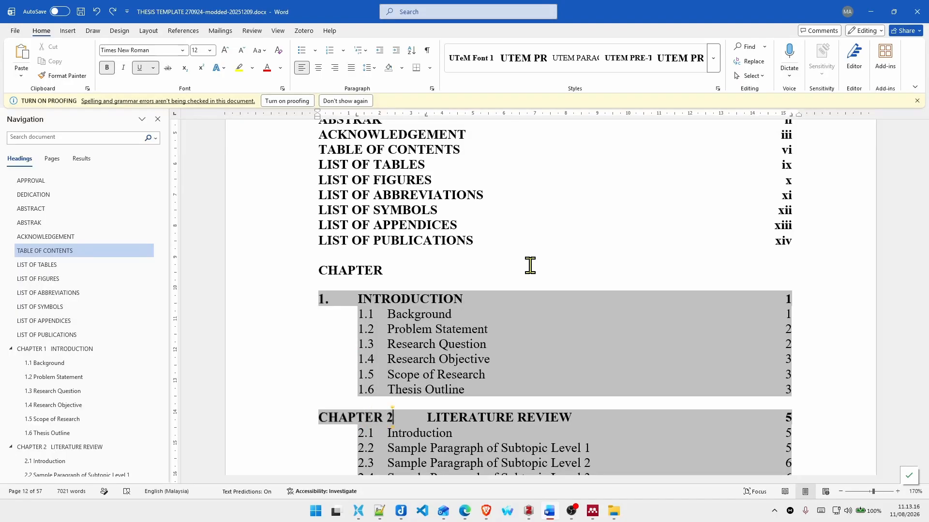
Step: Replace the CHAPTER 2 label before LITERATURE REVIEW in the table of contents with "2." followed by a tab
key("BackSpace")
key("BackSpace")
key("BackSpace")
key("BackSpace")
key("BackSpace")
key("BackSpace")
key("BackSpace")
key("BackSpace")
key("BackSpace")
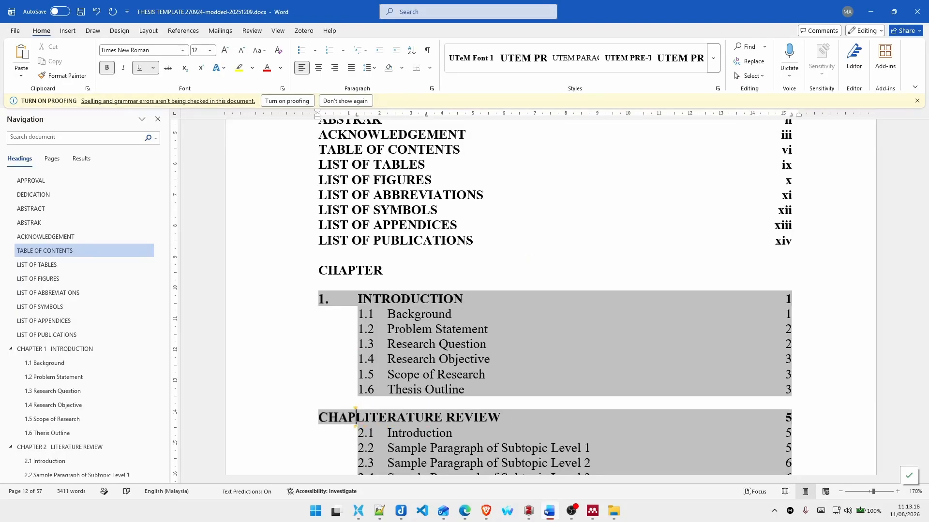
key("BackSpace")
type("2.")
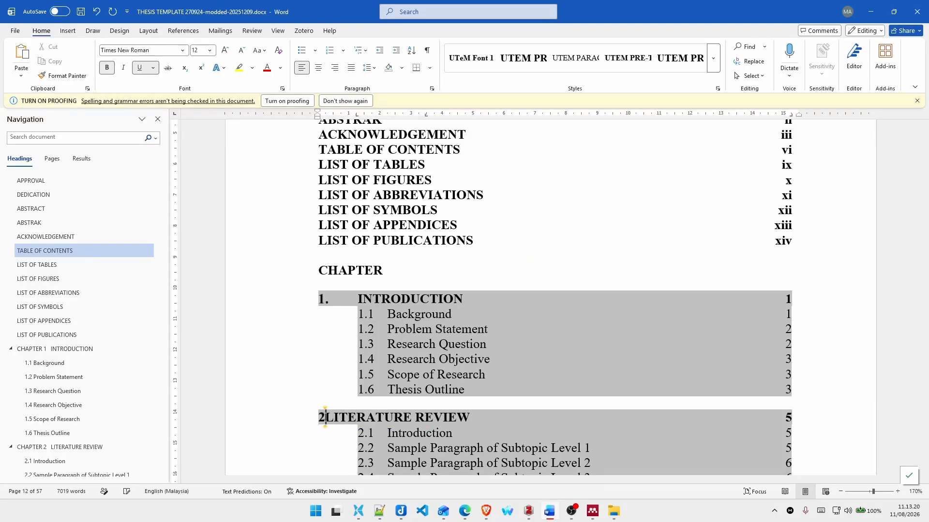
key("Tab")
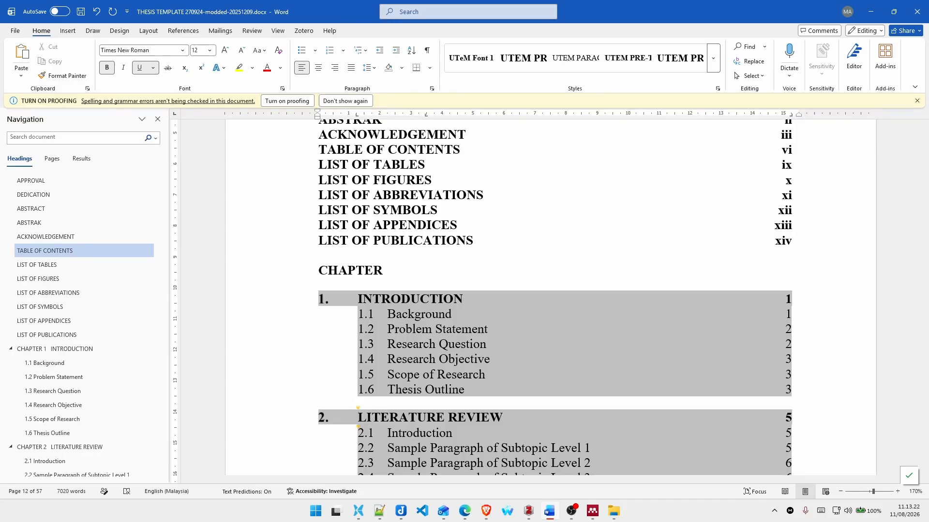
Step: Try to select only the CHAPTER 3 label before METHODOLOGY in the table of contents
scroll(419, 277, "down", 8)
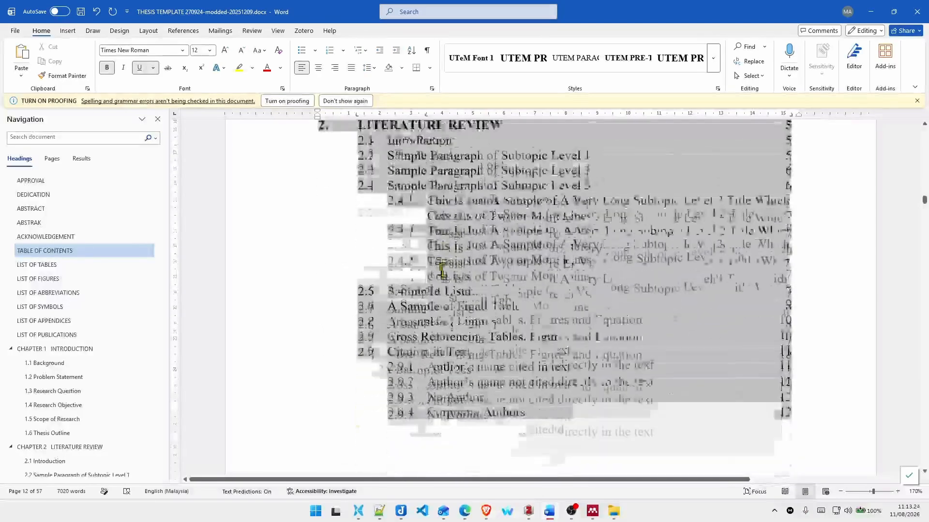
scroll(418, 277, "down", 10)
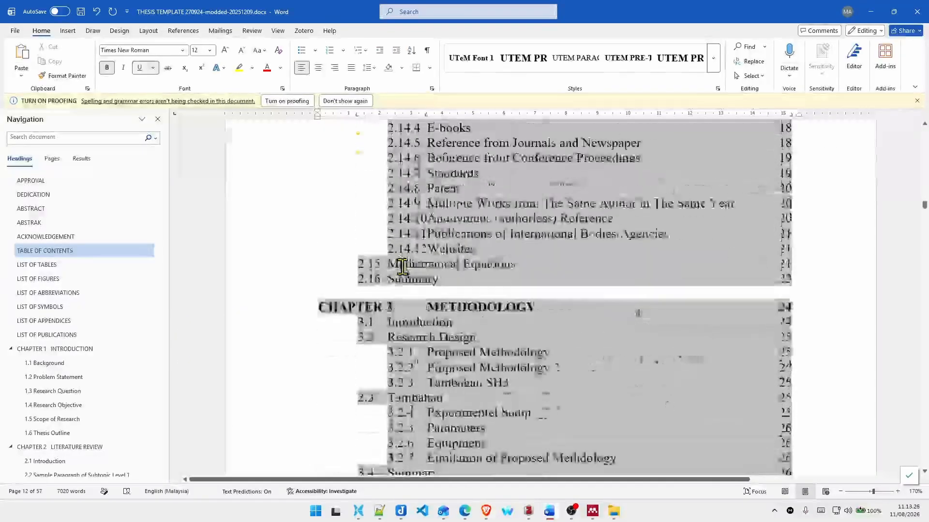
left_click(425, 251)
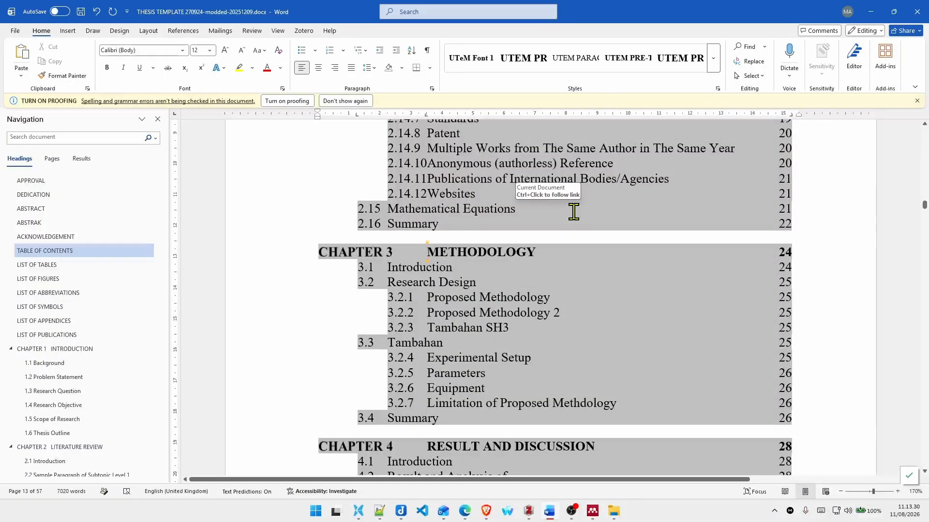
key("ctrl+shift+Left")
key("ctrl+shift+Left")
key("ctrl+shift+Left")
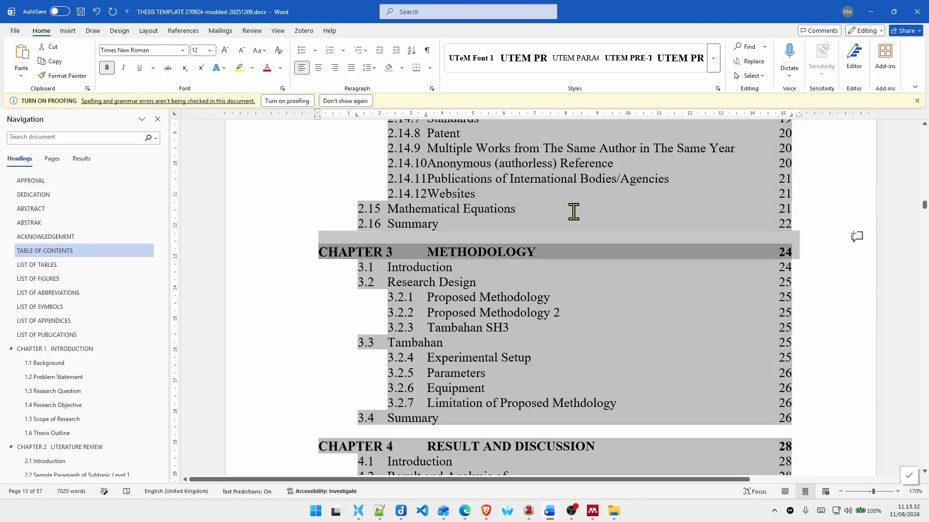
key("Right")
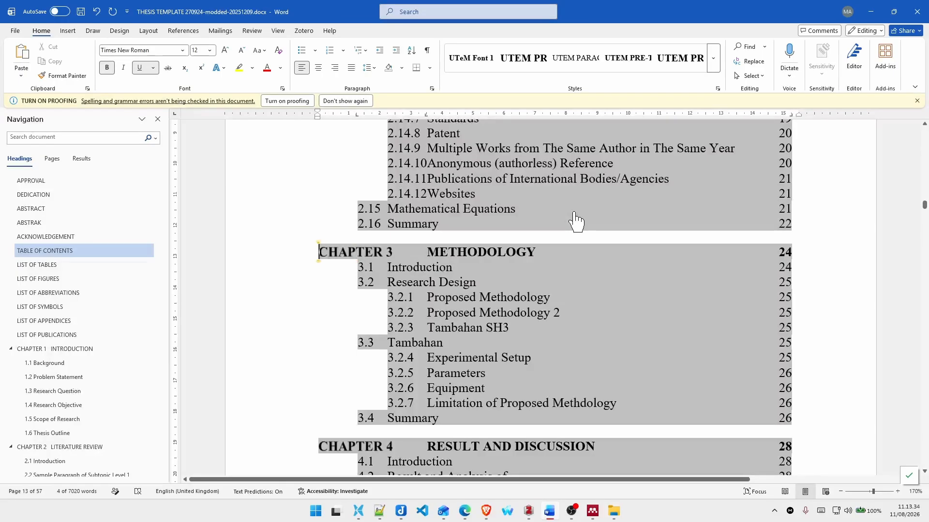
key("shift+Down")
key("shift+Down")
key("shift+Up")
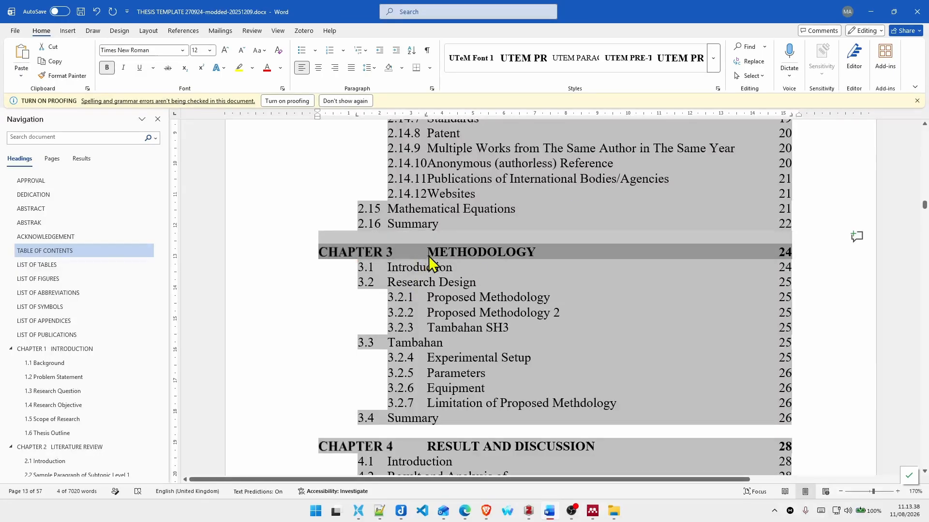
left_click(459, 255)
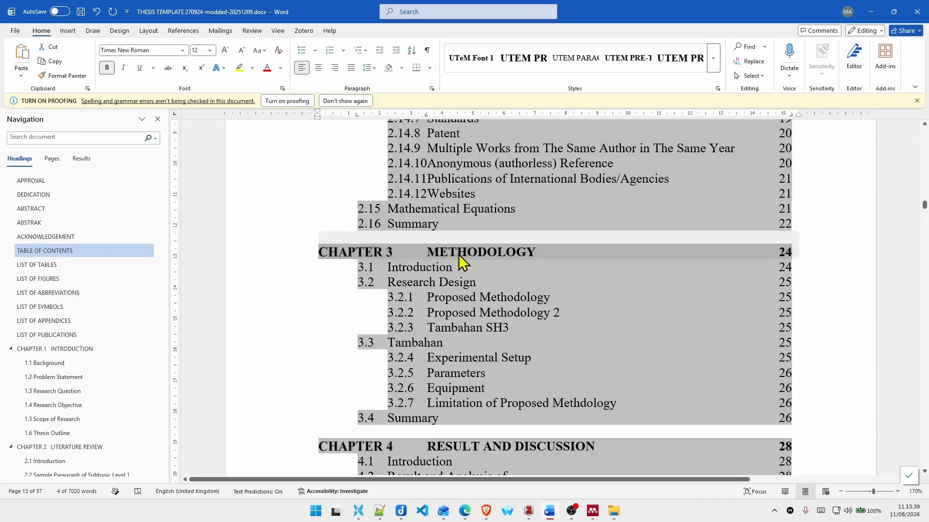
left_click(429, 248)
key("shift+End")
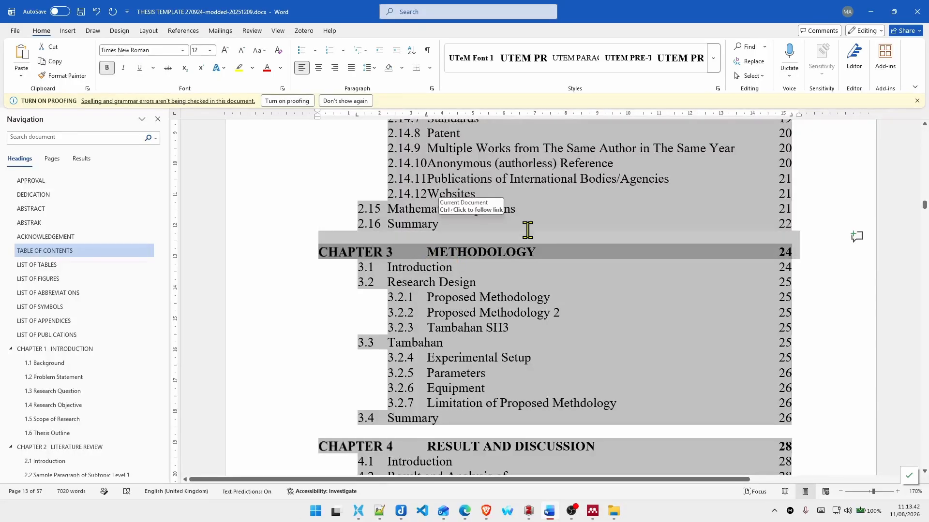
key("Right")
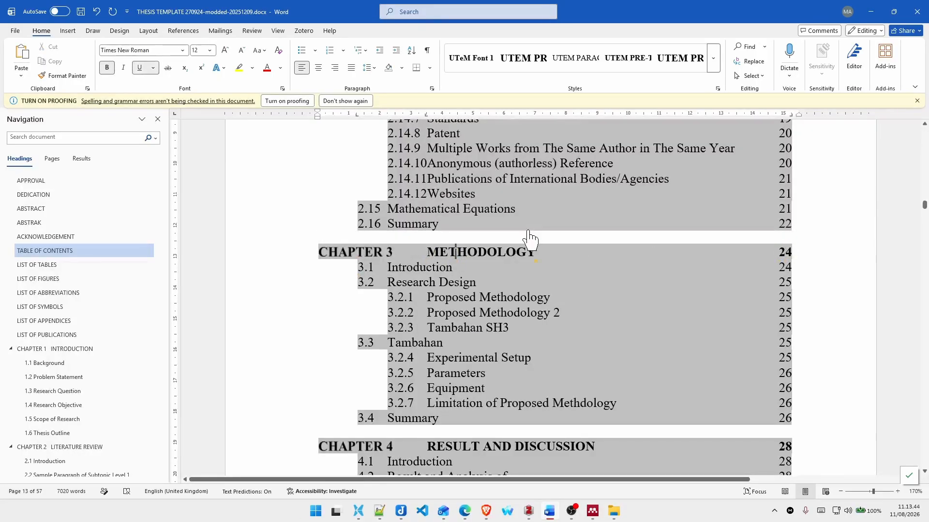
Step: Replace the CHAPTER 3 label before METHODOLOGY in the table of contents with "3." followed by a tab
key("Left")
key("Left")
key("Left")
key("Left")
key("Right")
key("BackSpace")
key("BackSpace")
key("BackSpace")
key("BackSpace")
key("BackSpace")
key("BackSpace")
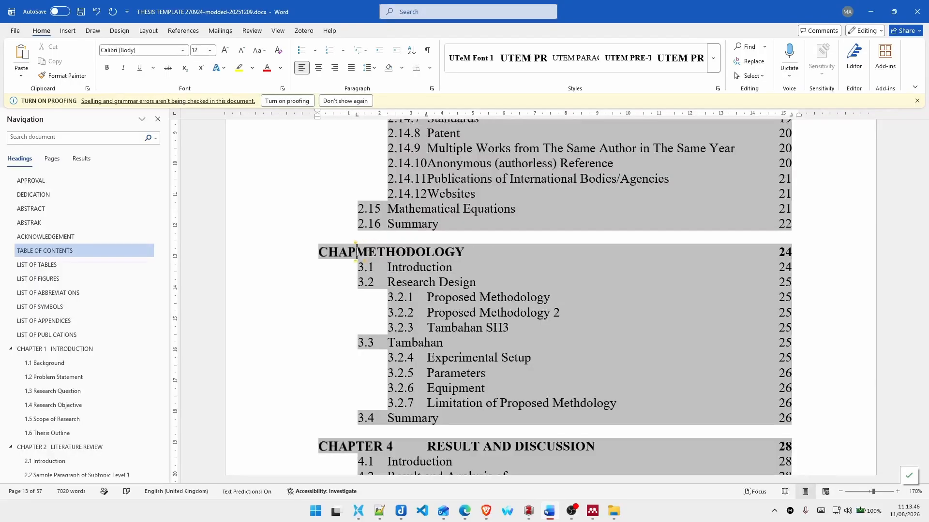
key("BackSpace")
key("BackSpace")
key("BackSpace")
key("BackSpace")
type("3.")
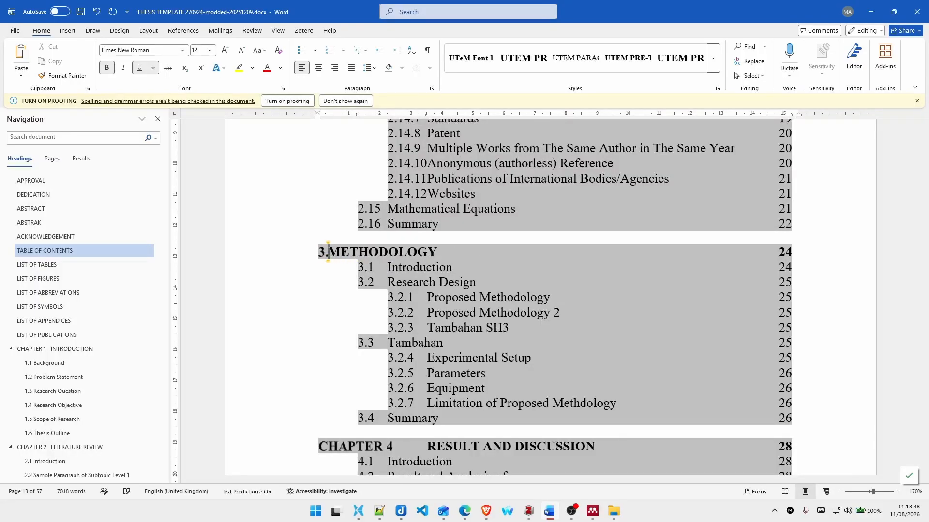
key("Tab")
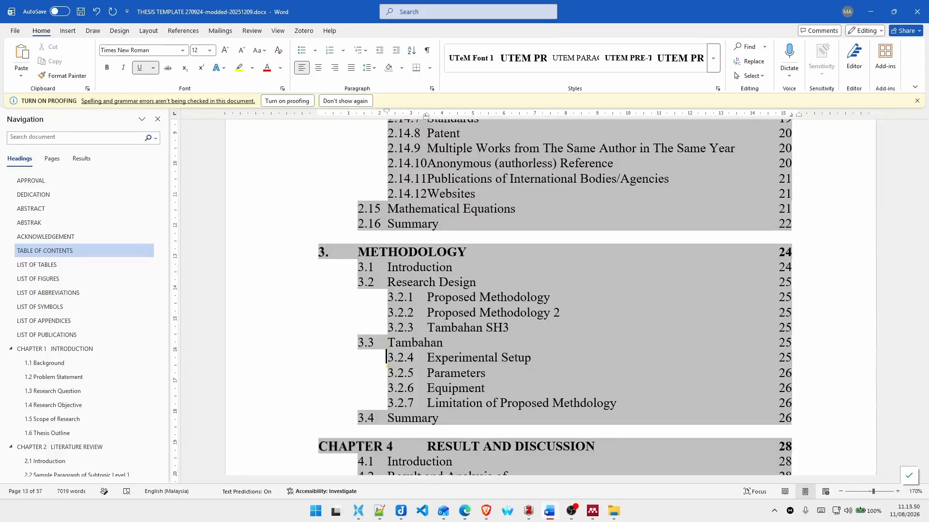
Step: Replace the CHAPTER 4 label before RESULT AND DISCUSSION in the table of contents with "4." followed by a tab
key("Right")
key("Right")
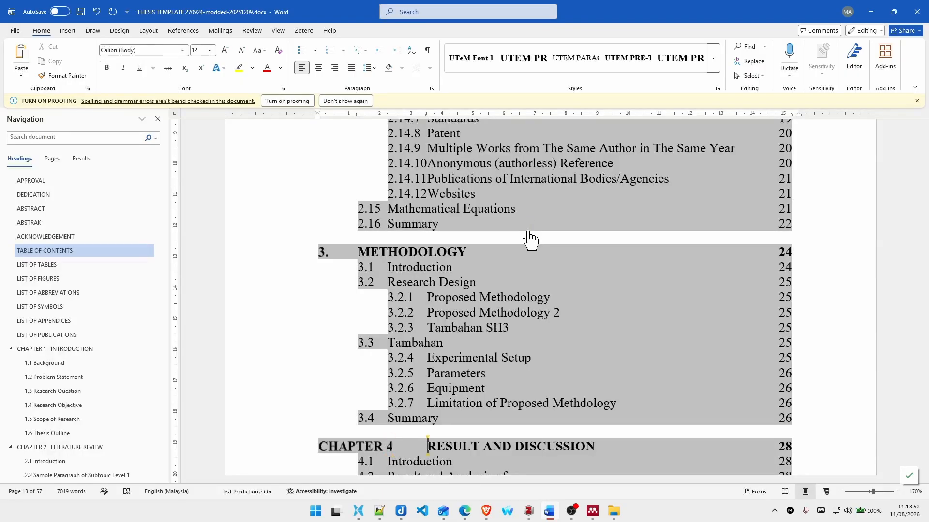
key("BackSpace")
key("BackSpace")
key("BackSpace")
key("BackSpace")
key("BackSpace")
key("BackSpace")
key("BackSpace")
key("BackSpace")
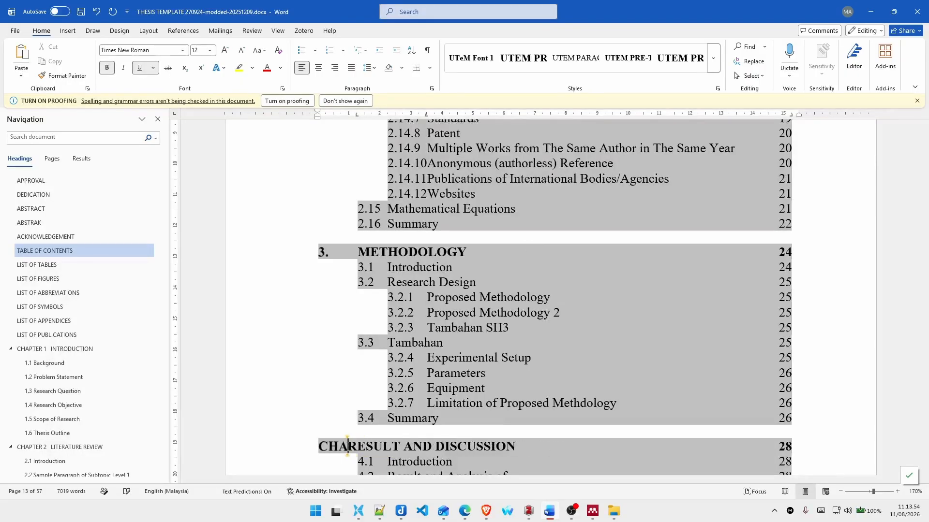
key("BackSpace")
key("BackSpace")
type("4.")
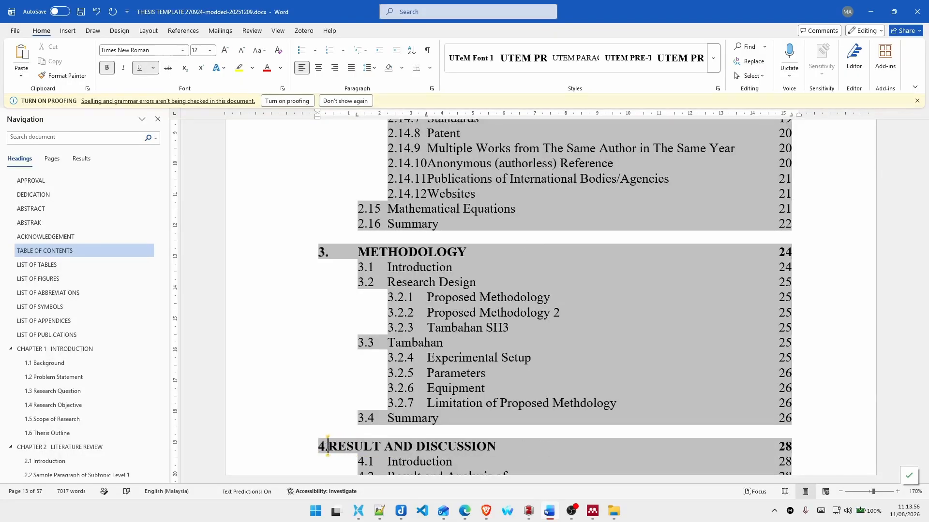
key("Tab")
Step: Replace the CHAPTER 5 label before CONCLUSION AND RECOMMENDATIONS in the table of contents with "5." followed by a tab
scroll(450, 210, "down", 8)
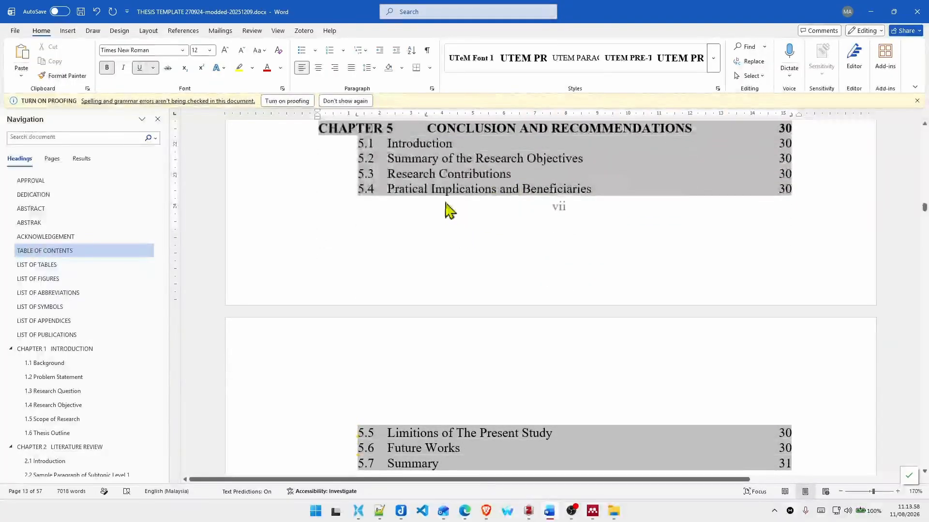
left_click(414, 133)
scroll(593, 176, "up", 4)
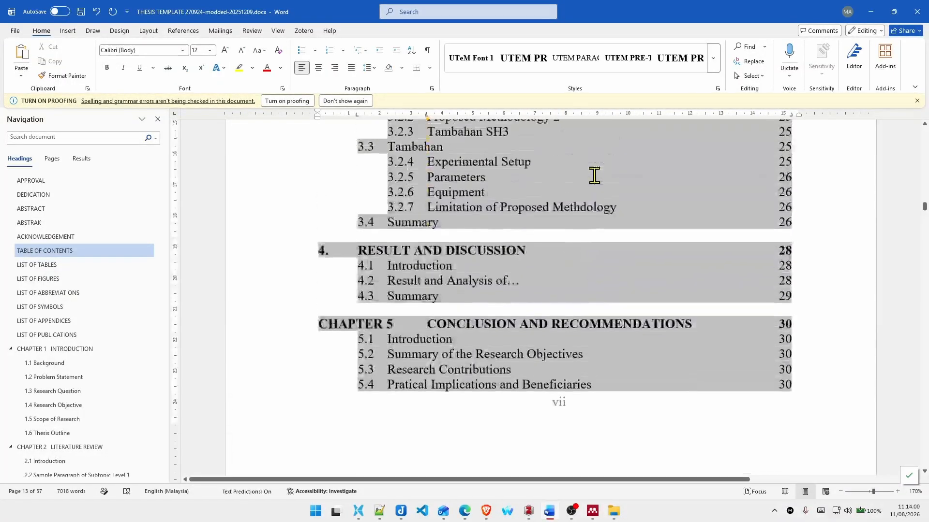
key("Home")
key("shift+End")
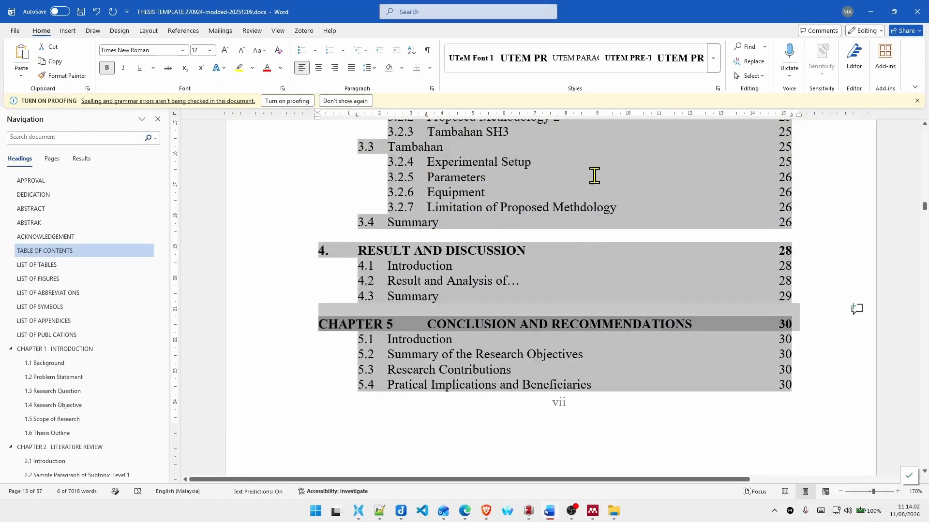
key("Home")
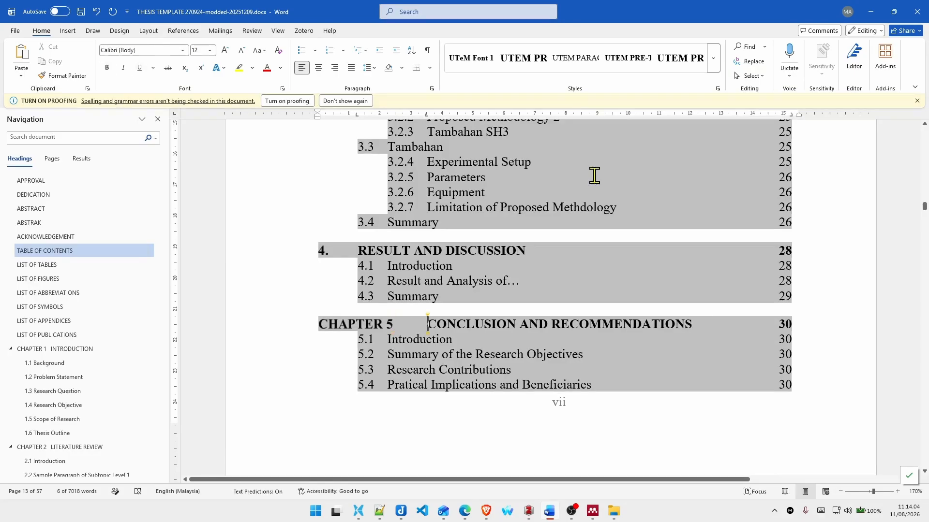
key("BackSpace")
key("BackSpace")
key("BackSpace")
key("BackSpace")
key("BackSpace")
key("BackSpace")
key("BackSpace")
key("BackSpace")
key("BackSpace")
key("BackSpace")
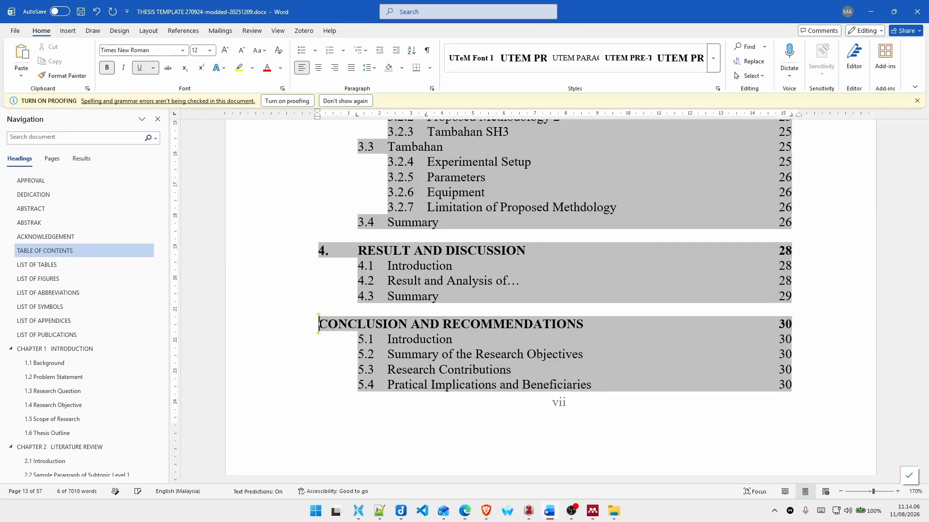
type("5.")
key("Tab")
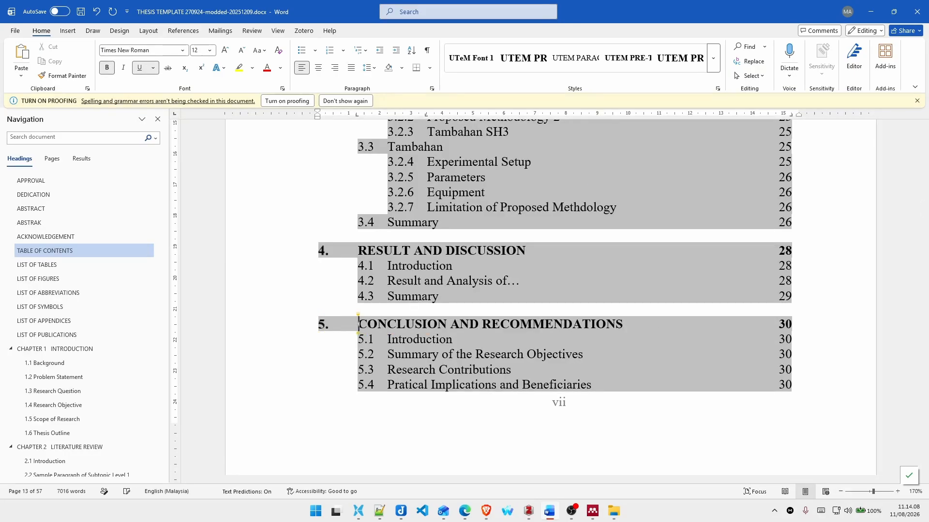
scroll(445, 327, "down", 5)
scroll(441, 322, "up", 10)
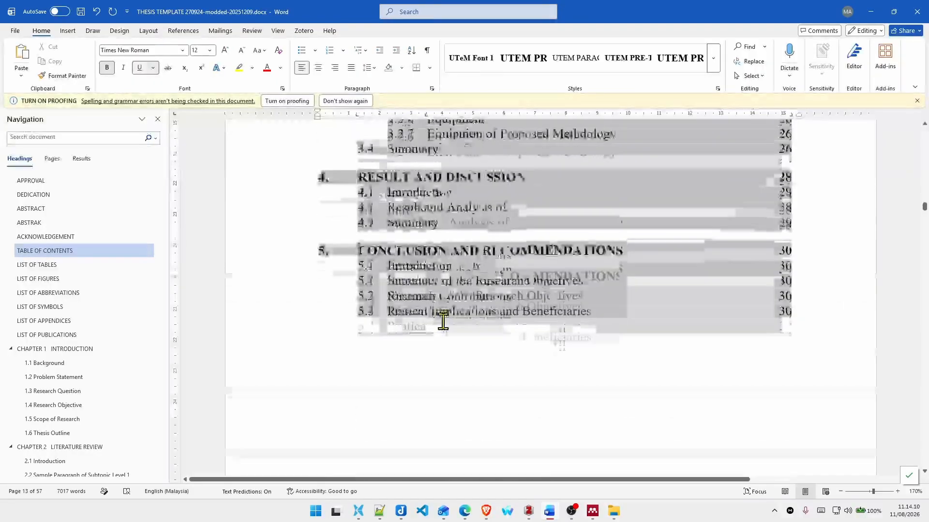
scroll(443, 322, "up", 1)
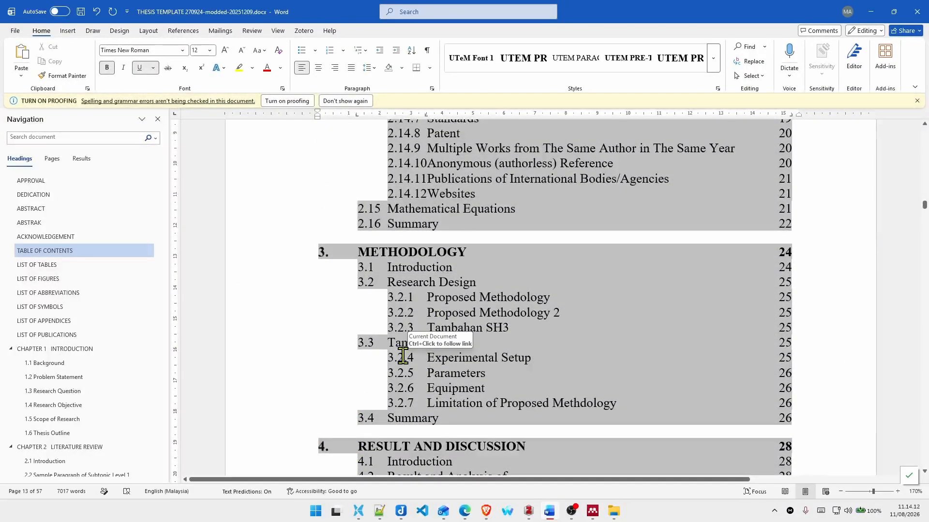
Step: Follow the table of contents entry to 3.2.4 Experimental Setup and examine the heading numbering in Chapter 3
left_click(412, 366, "ctrl")
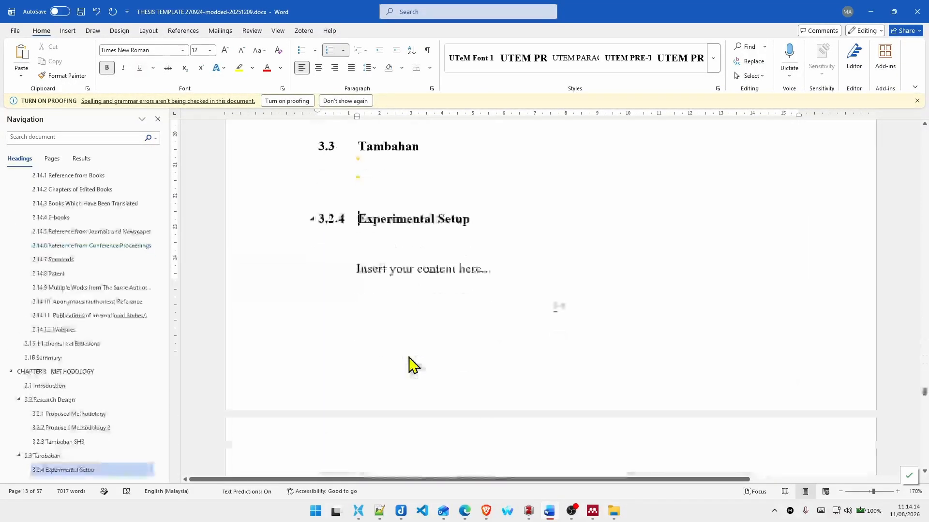
scroll(437, 306, "up", 5)
scroll(370, 322, "down", 2)
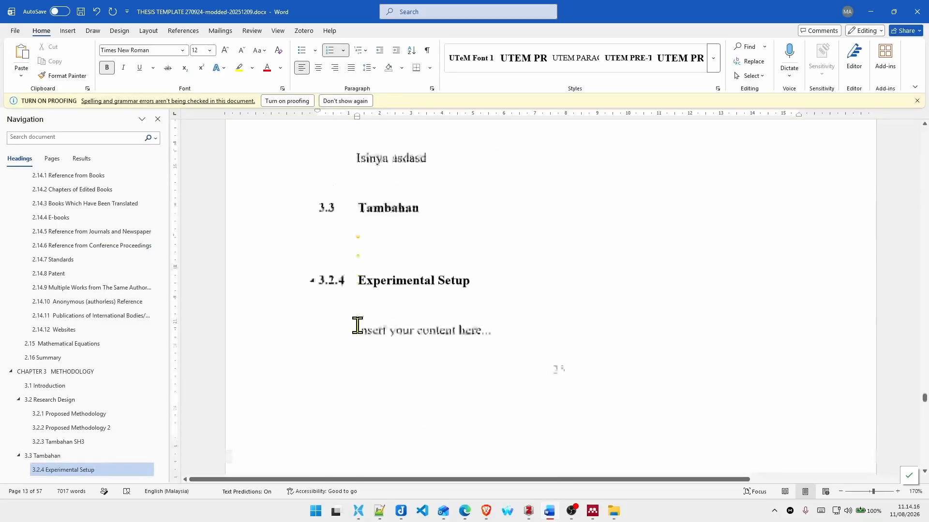
scroll(360, 323, "up", 12)
scroll(365, 319, "up", 9)
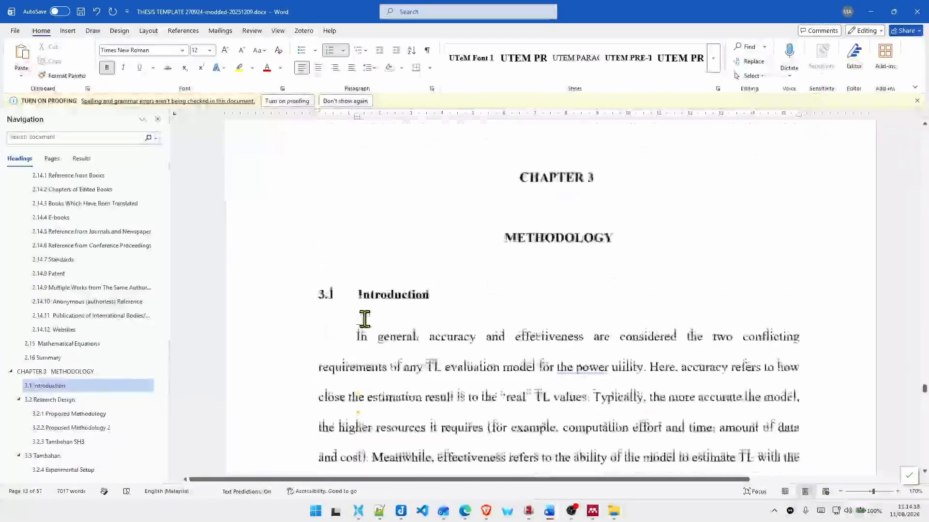
scroll(413, 294, "down", 1)
Step: Select the Chapter 3 content from its METHODOLOGY title through the last line of its Summary section
left_click(503, 265)
scroll(514, 266, "down", 20)
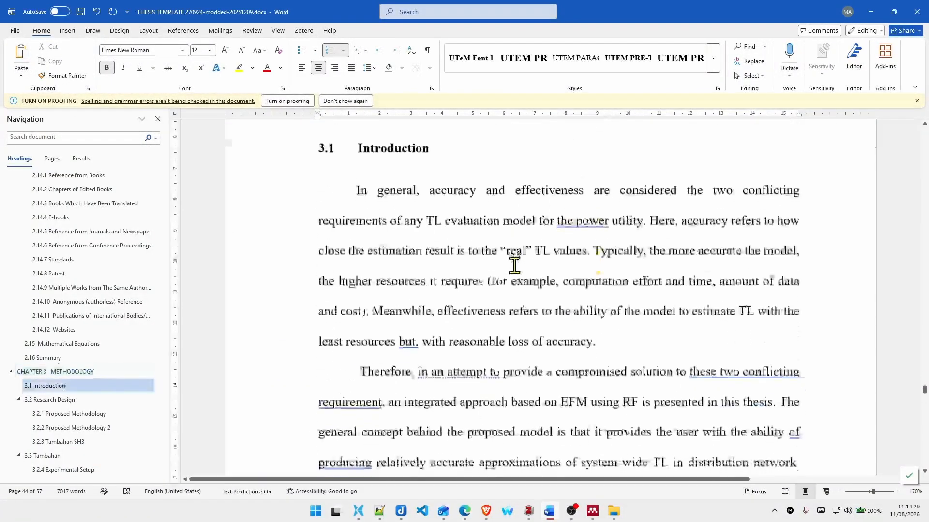
scroll(520, 263, "down", 10)
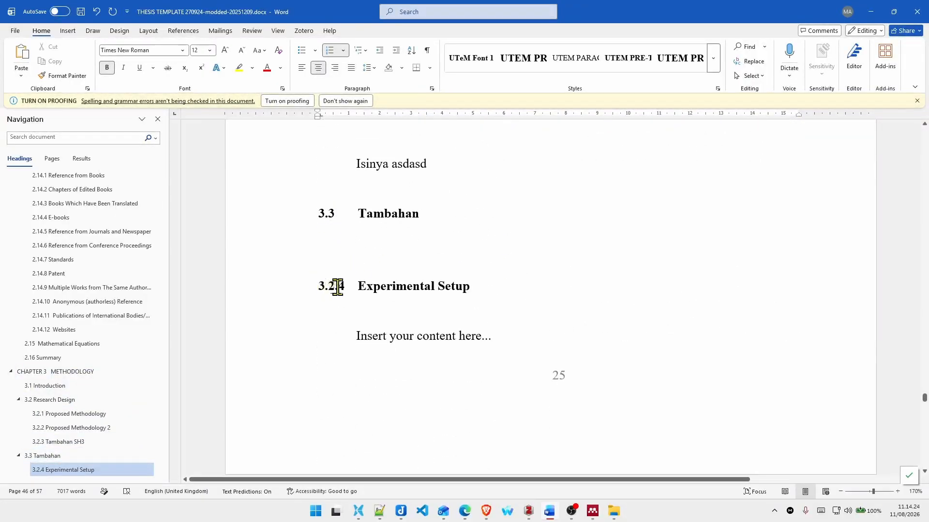
scroll(427, 265, "down", 8)
scroll(415, 268, "up", 8)
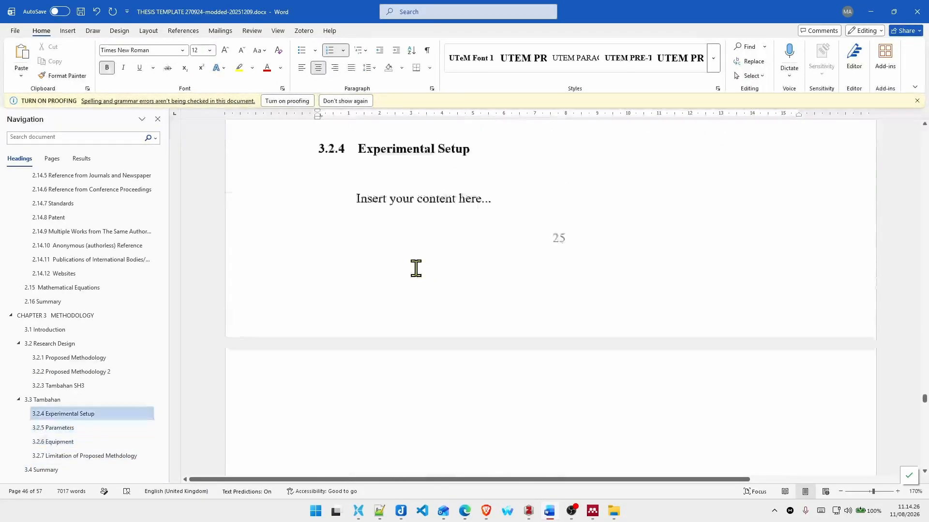
scroll(350, 271, "down", 12)
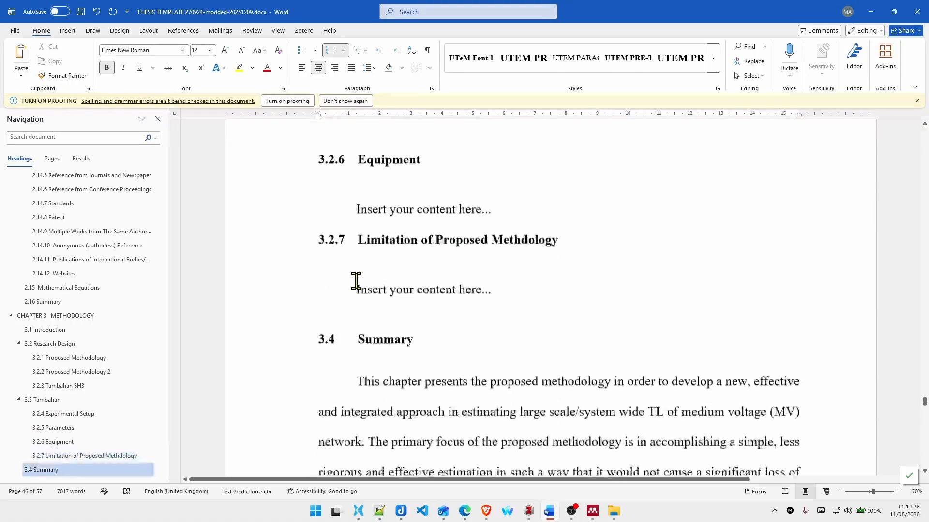
scroll(358, 285, "down", 5)
scroll(358, 289, "down", 4)
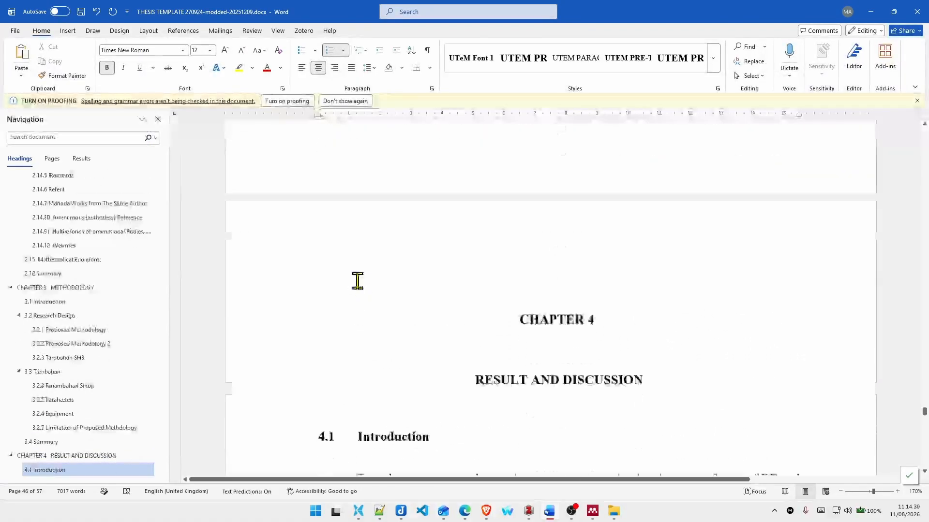
scroll(357, 280, "up", 8)
left_click(508, 316, "shift")
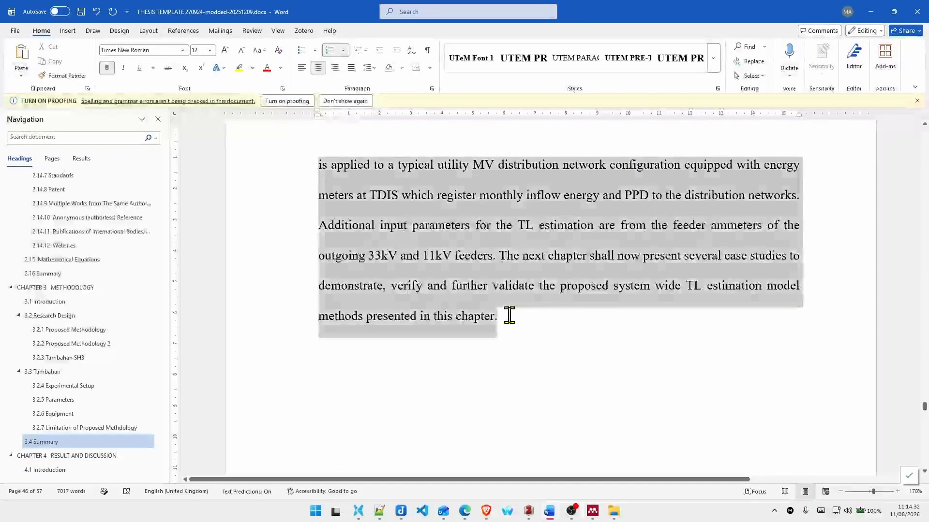
Step: Check the commands offered for the selected Chapter 3 text for a way to update its numbering, leaving the text unedited
scroll(429, 293, "up", 10)
scroll(430, 292, "up", 3)
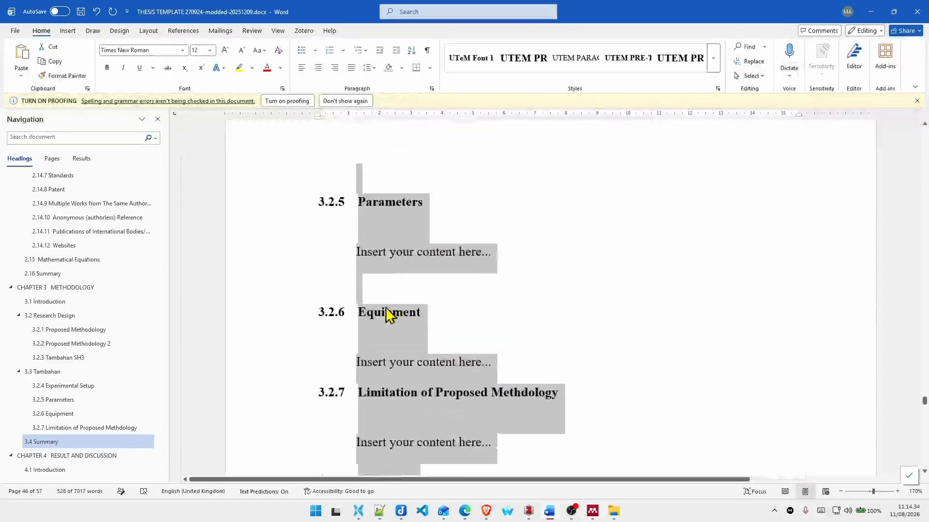
right_click(341, 320)
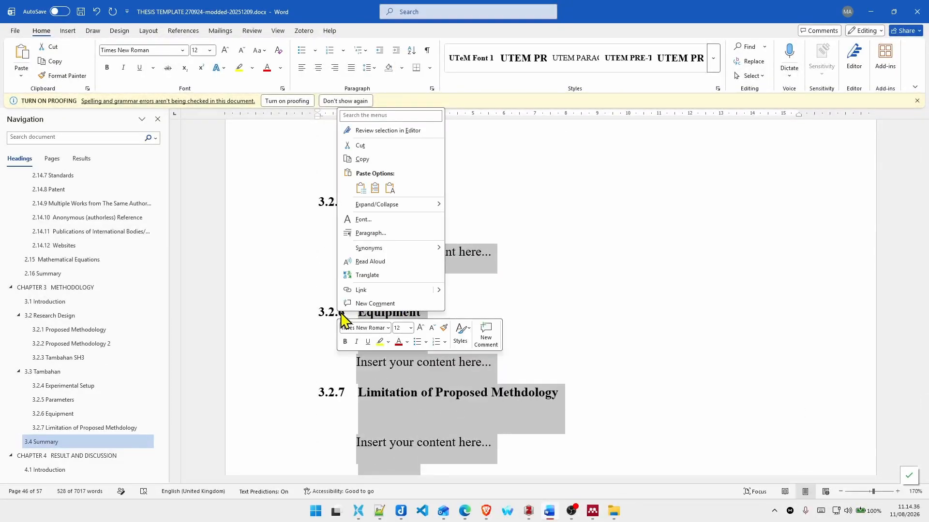
scroll(510, 253, "up", 10)
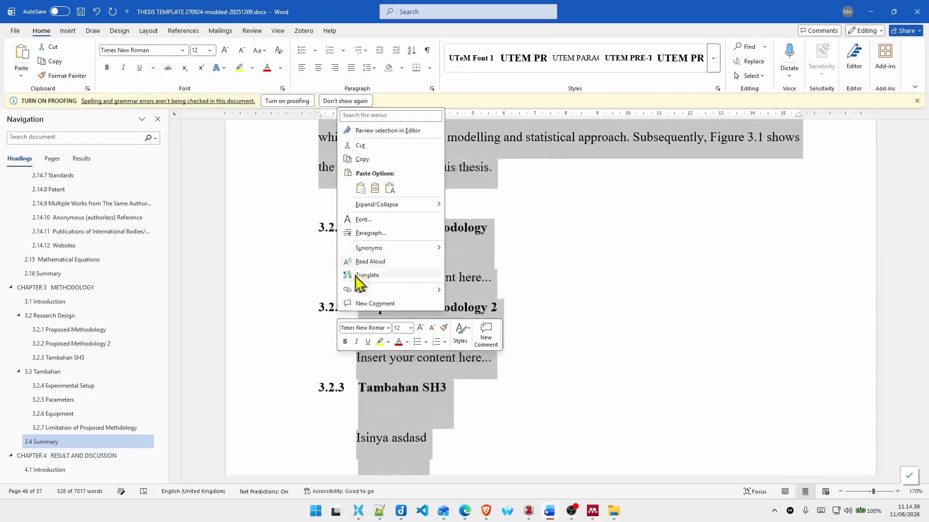
scroll(483, 269, "up", 3)
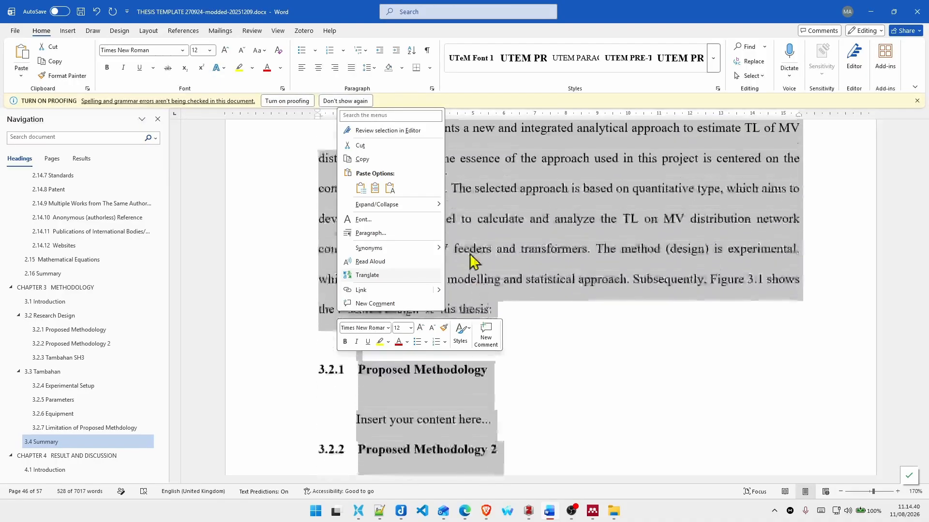
right_click(478, 261)
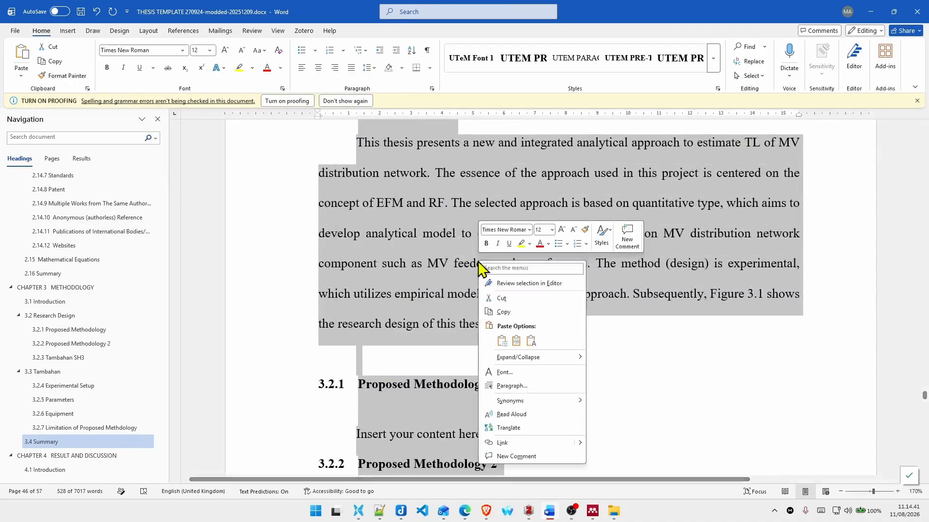
right_click(379, 329)
key("Escape")
scroll(358, 290, "down", 5)
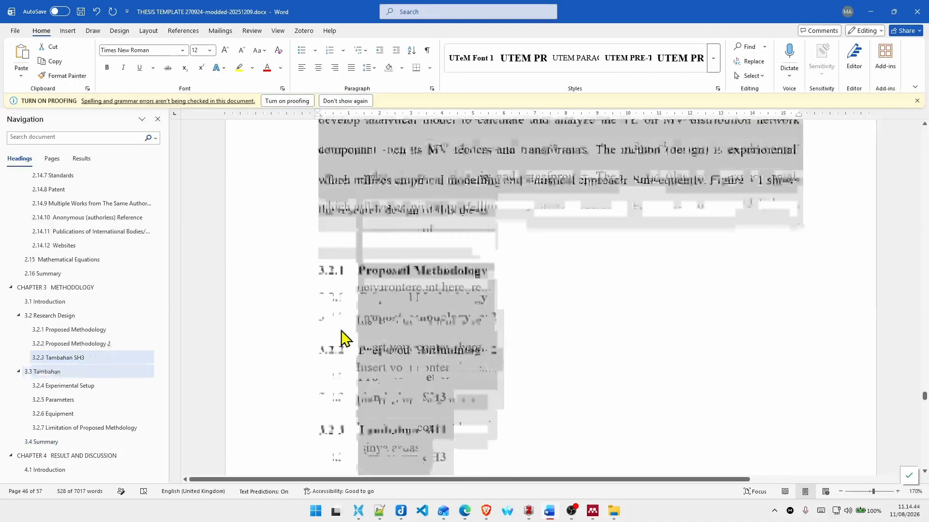
Step: Apply Continue Numbering to the 3.2.2 heading, Proposed Methodology 2
left_click(372, 229)
left_click(333, 226)
right_click(333, 227)
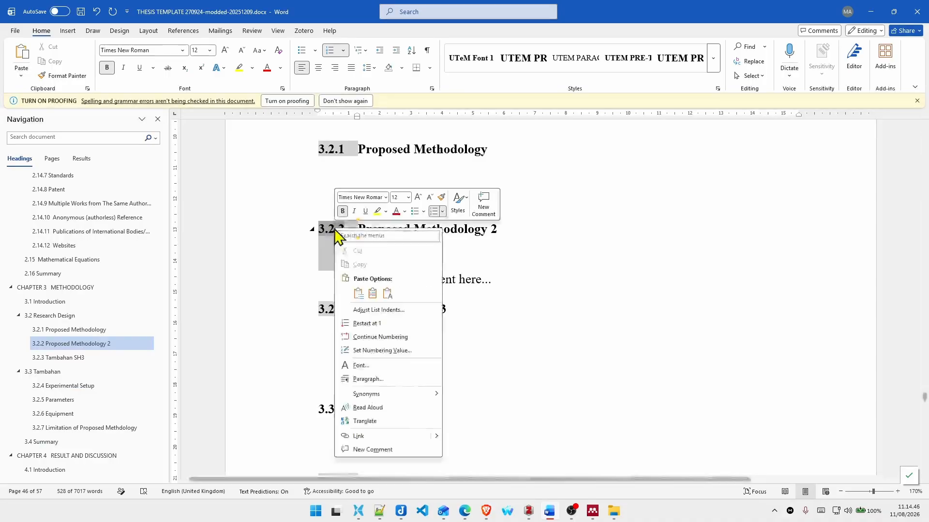
left_click(398, 337)
Step: Try to correct the number of the Experimental Setup heading under 3.3 Tambahan with Continue Numbering
scroll(400, 326, "down", 4)
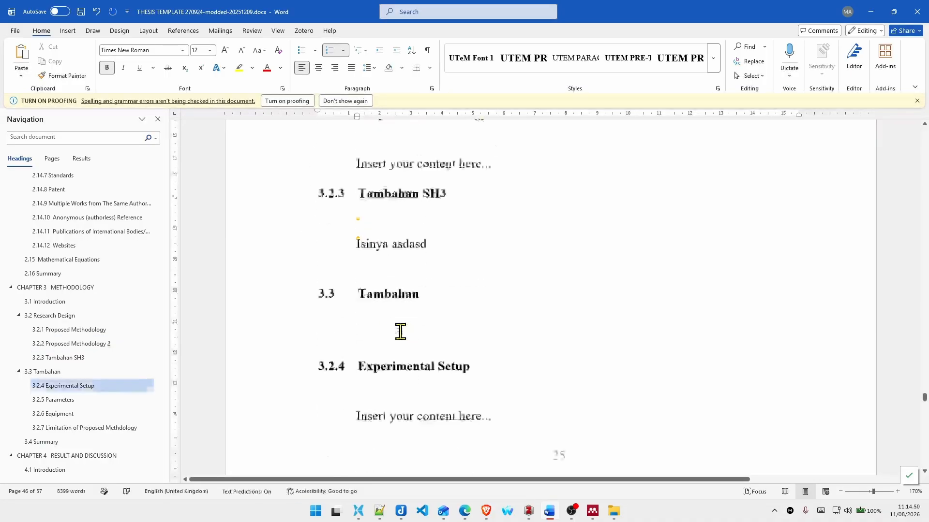
left_click(334, 286)
right_click(339, 287)
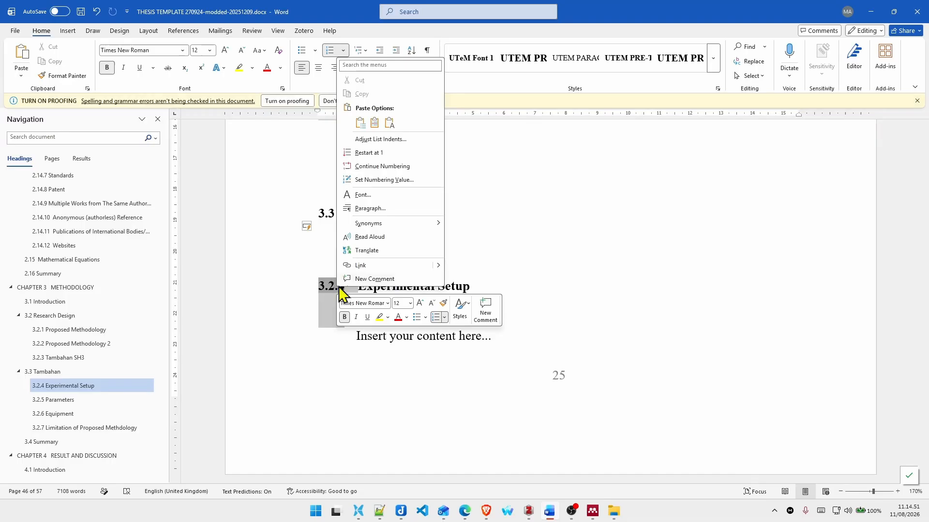
left_click(402, 166)
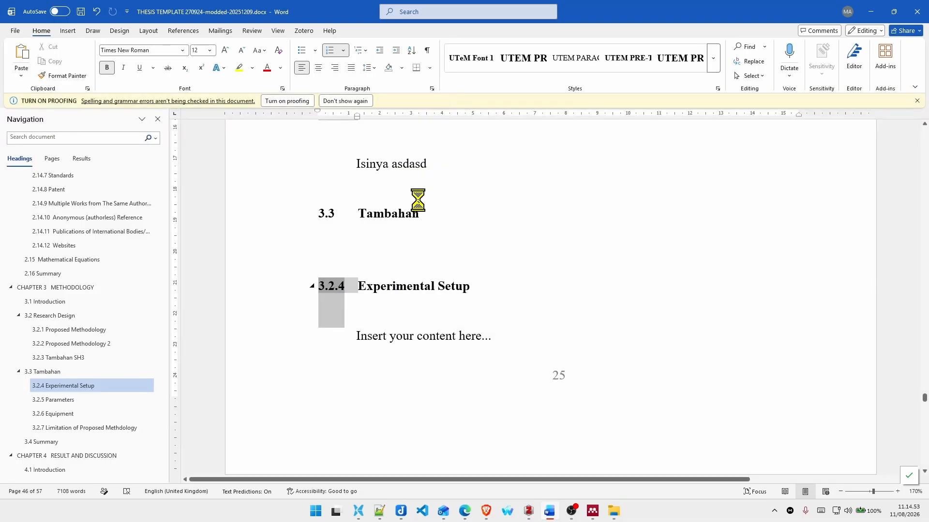
right_click(337, 286)
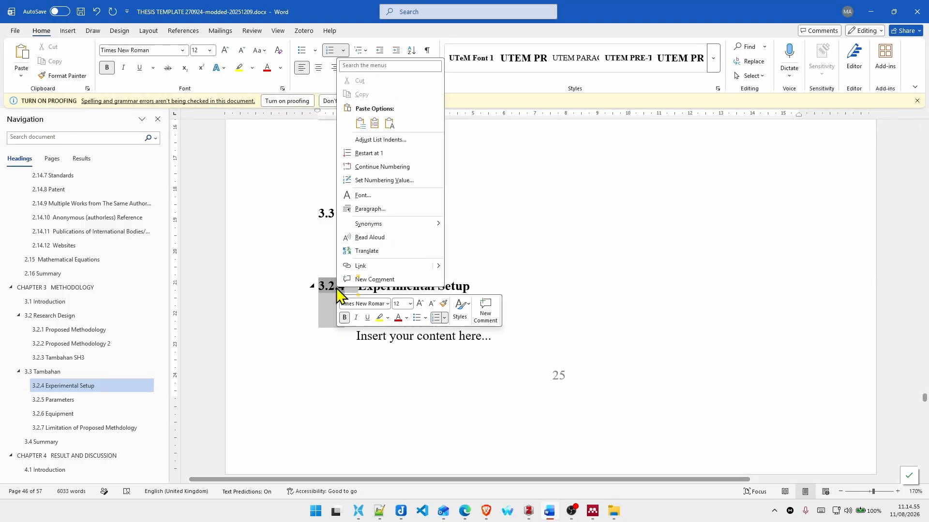
left_click(519, 219)
Step: Select the whole document and check the field-update options at equation number (2.1) in Chapter 2
key("ctrl+a")
scroll(504, 227, "up", 12)
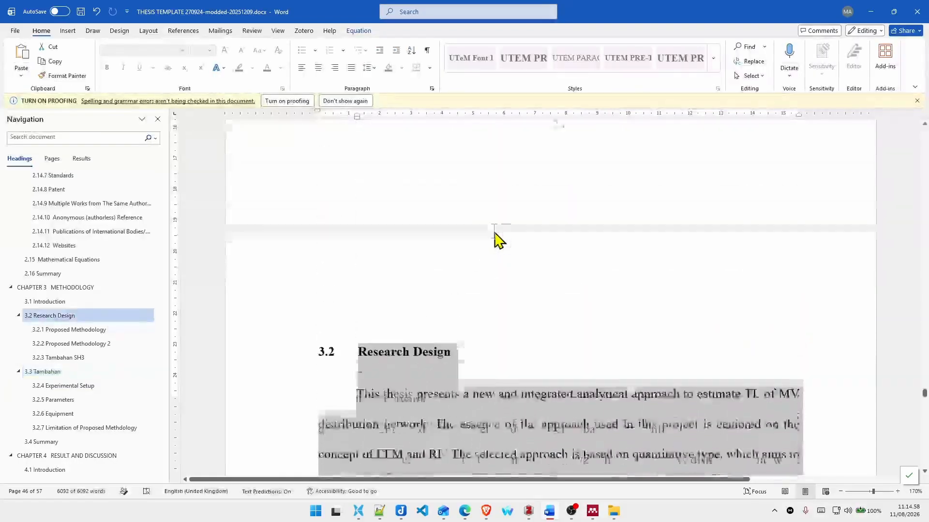
scroll(496, 238, "up", 15)
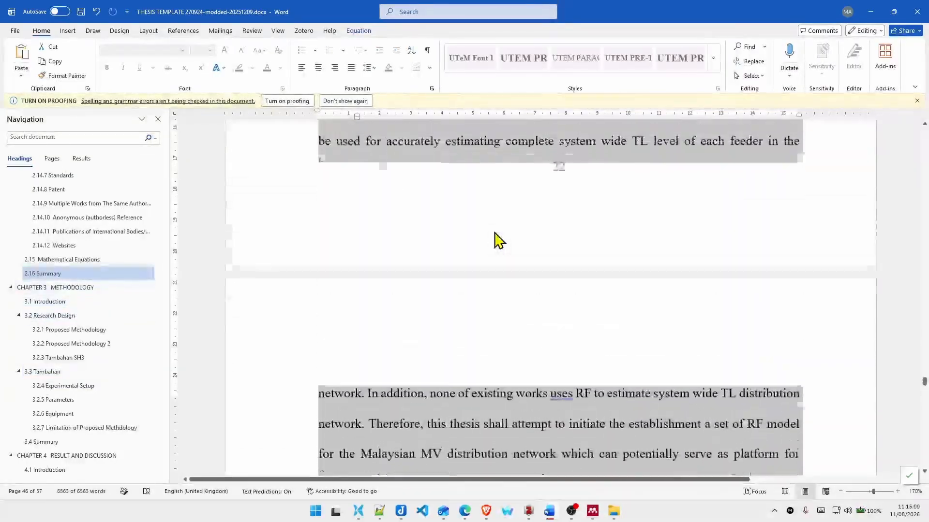
scroll(498, 238, "up", 8)
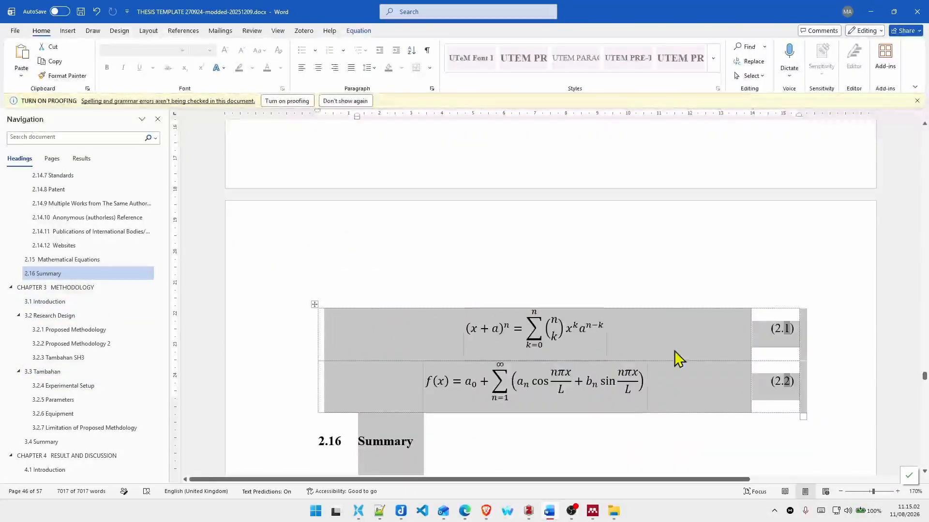
right_click(786, 323)
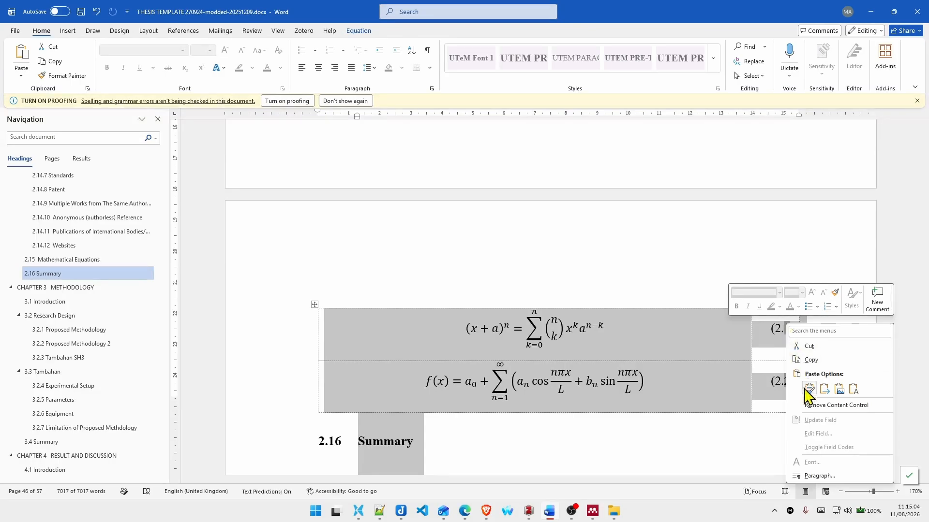
left_click(729, 402)
scroll(668, 312, "down", 10)
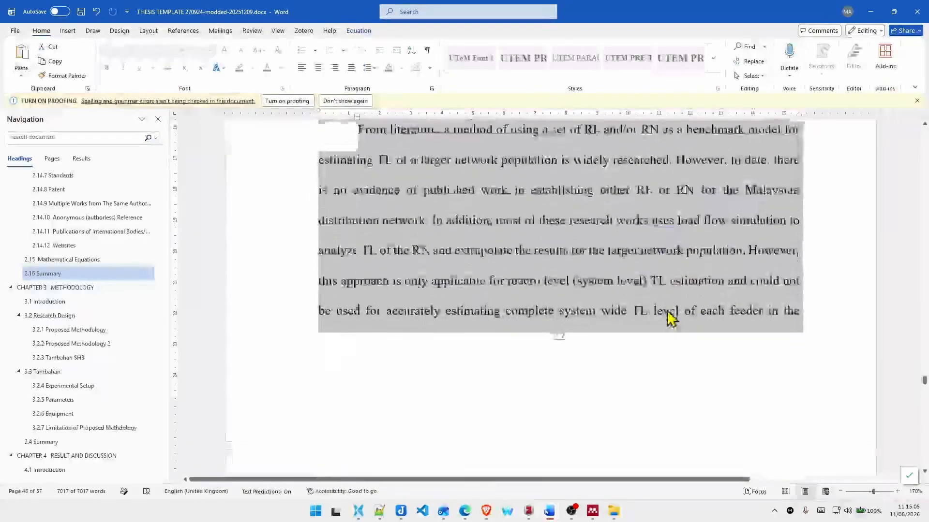
scroll(668, 318, "down", 15)
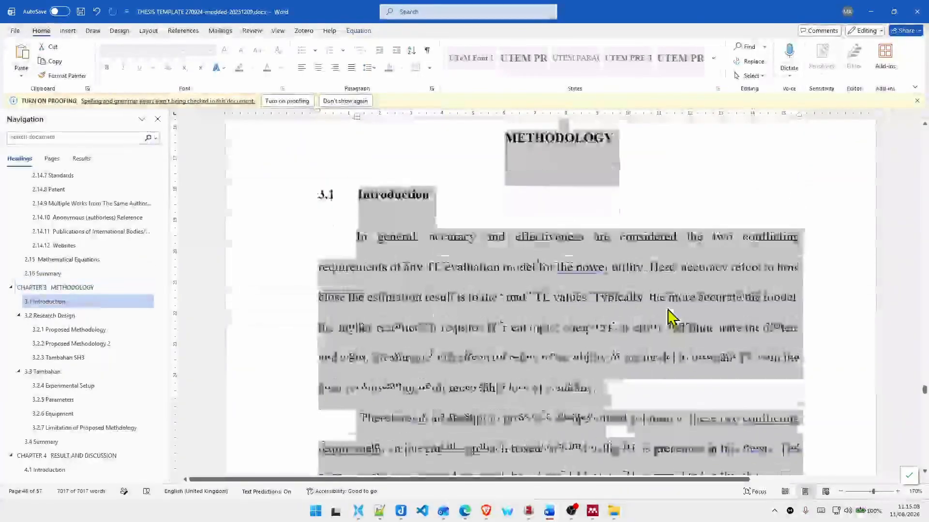
scroll(668, 317, "down", 10)
scroll(97, 284, "up", 15)
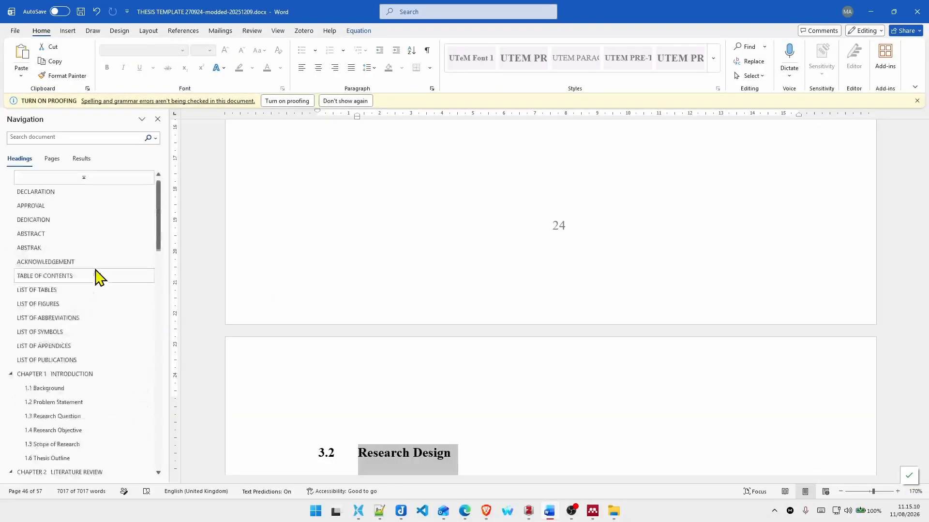
Step: Update the table of contents with page numbers only, keeping the manually edited chapter labels
left_click(85, 277)
scroll(451, 290, "down", 4)
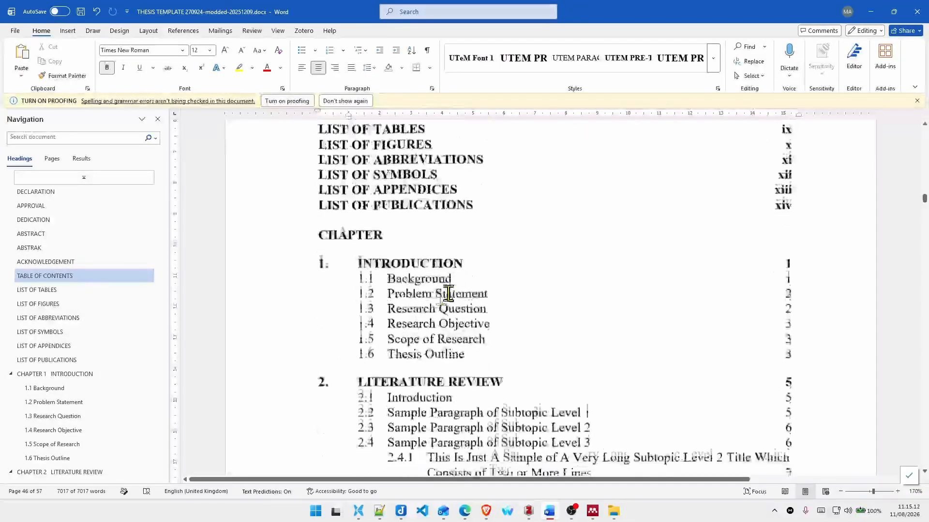
right_click(396, 271)
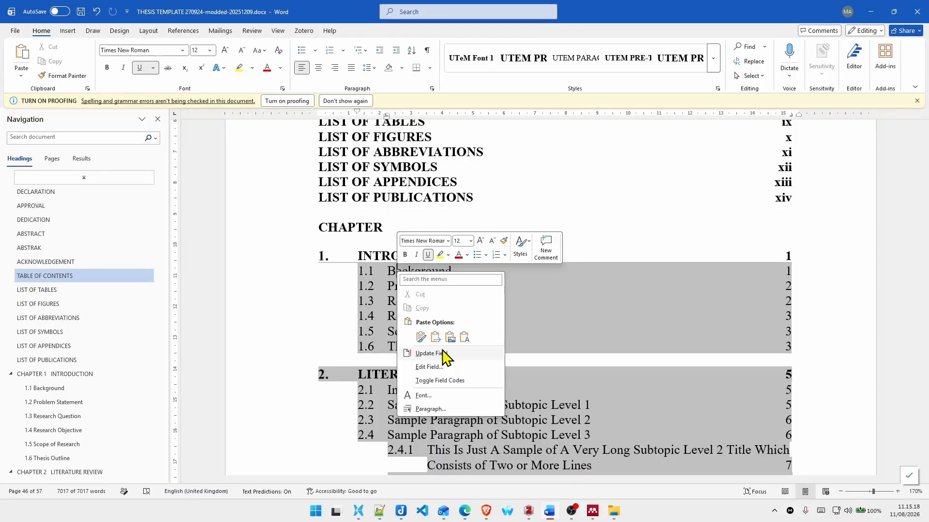
left_click(431, 353)
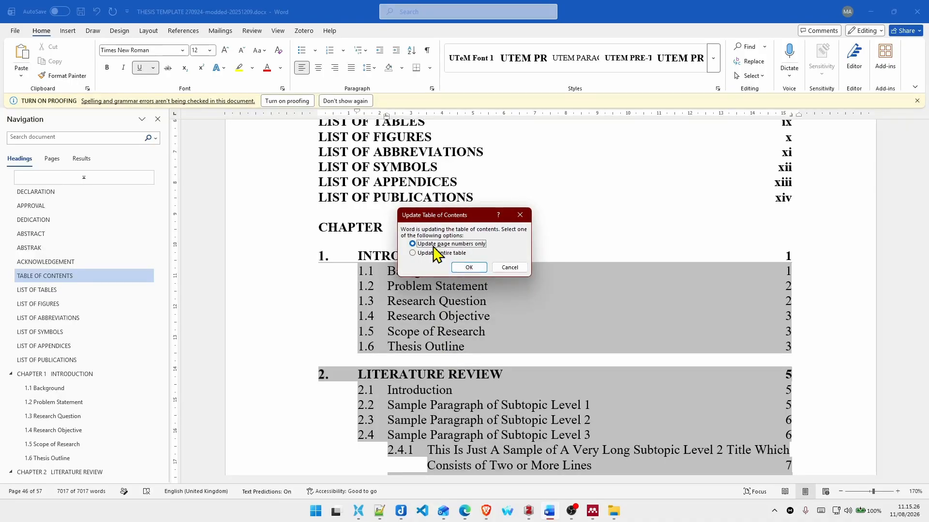
left_click(469, 268)
Step: Review the updated table of contents and return to the cover page at the start of the document
scroll(478, 276, "down", 15)
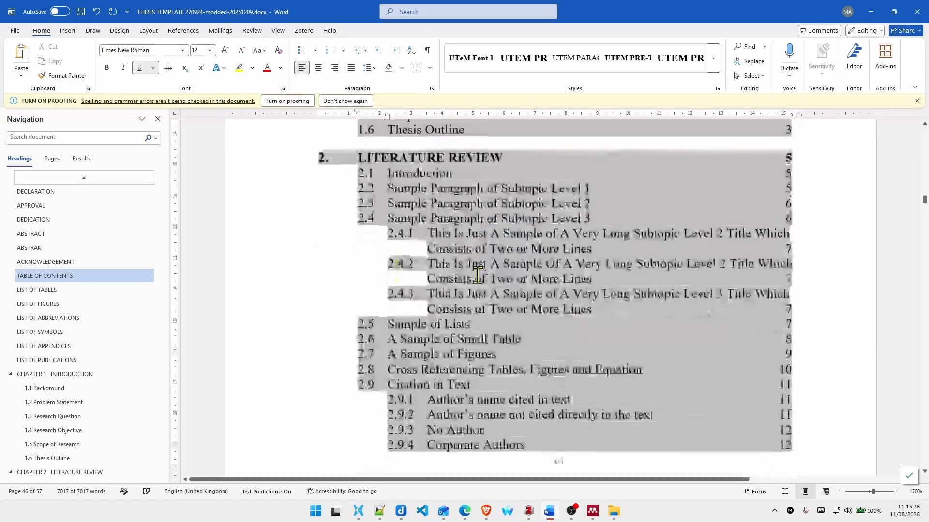
scroll(478, 276, "down", 15)
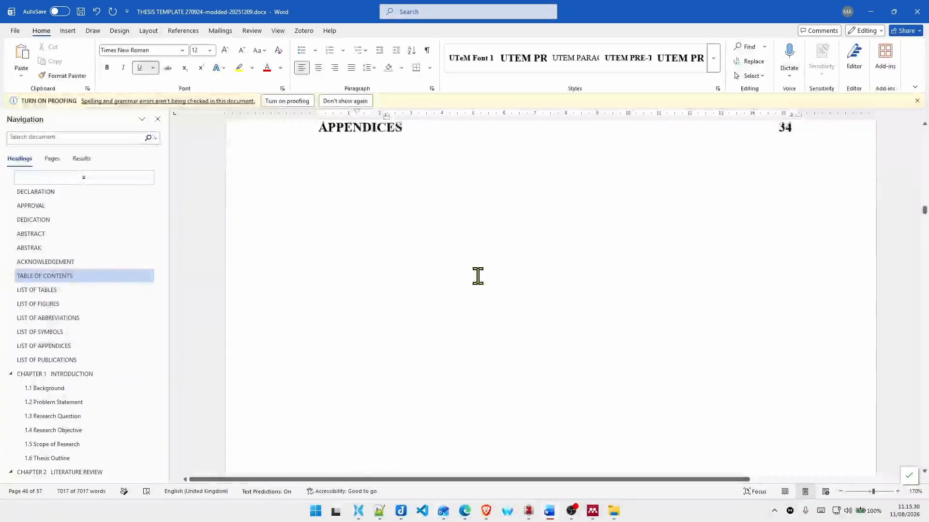
scroll(478, 277, "up", 5)
scroll(479, 280, "up", 20)
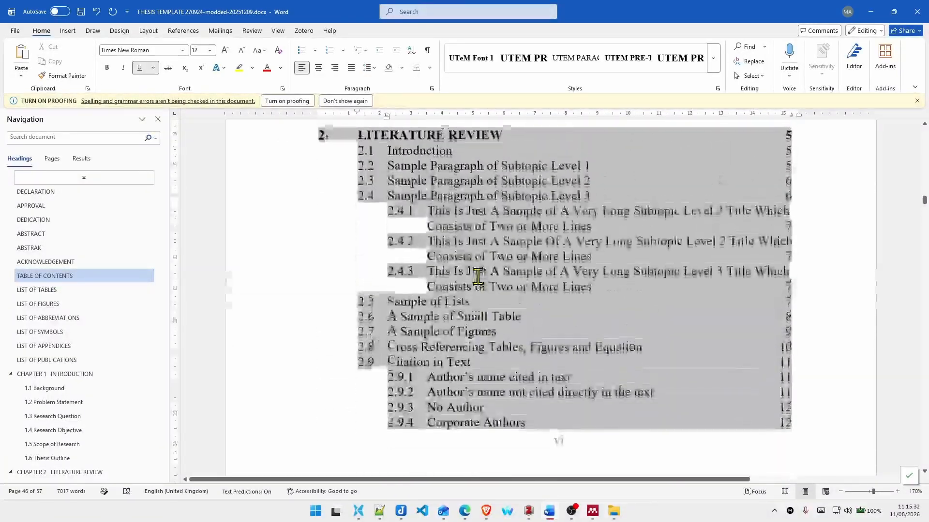
scroll(477, 276, "up", 10)
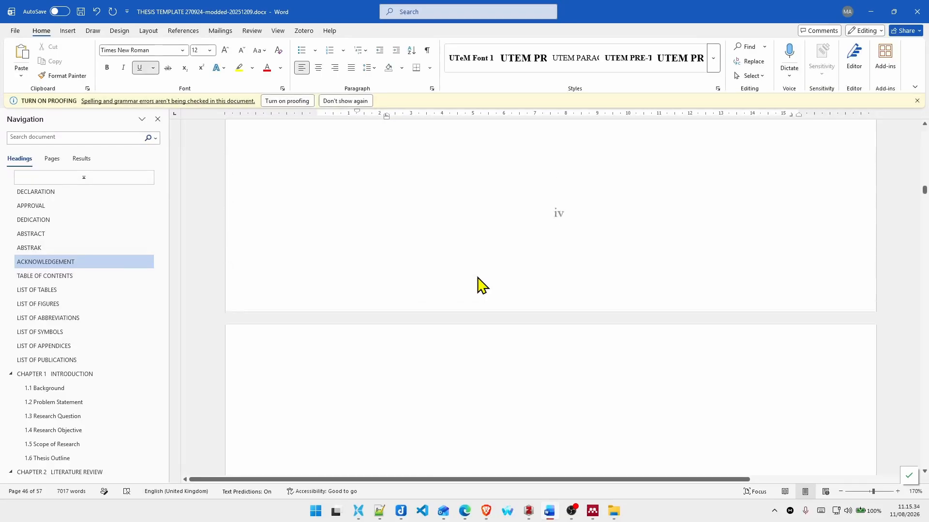
key("ctrl+Home")
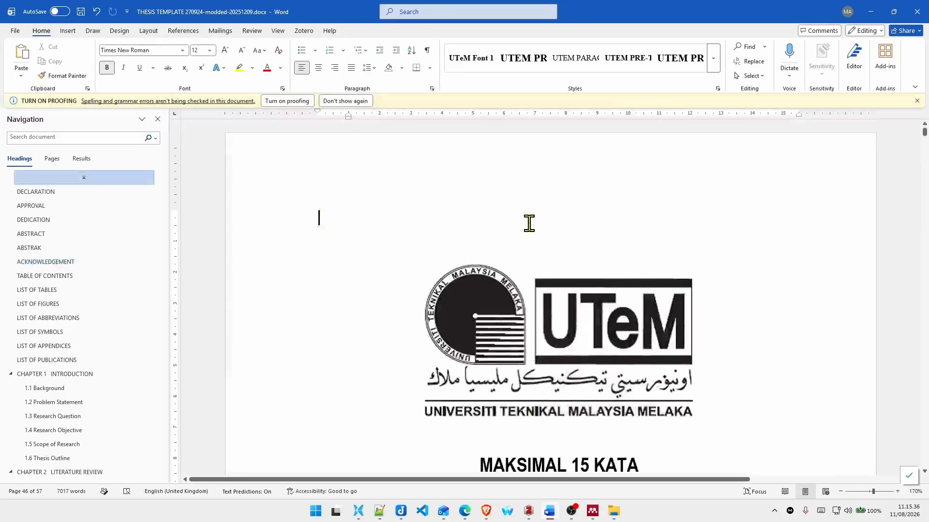
scroll(529, 223, "down", 4)
scroll(529, 223, "up", 2)
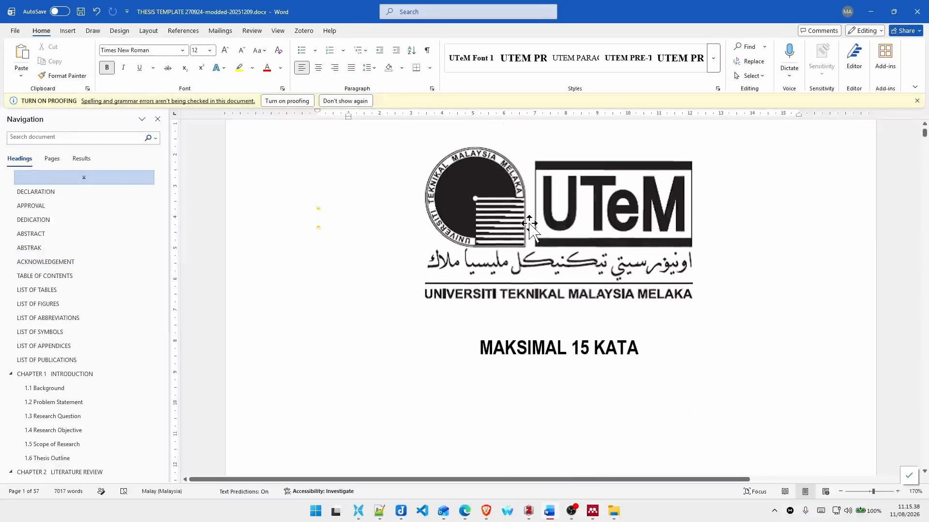